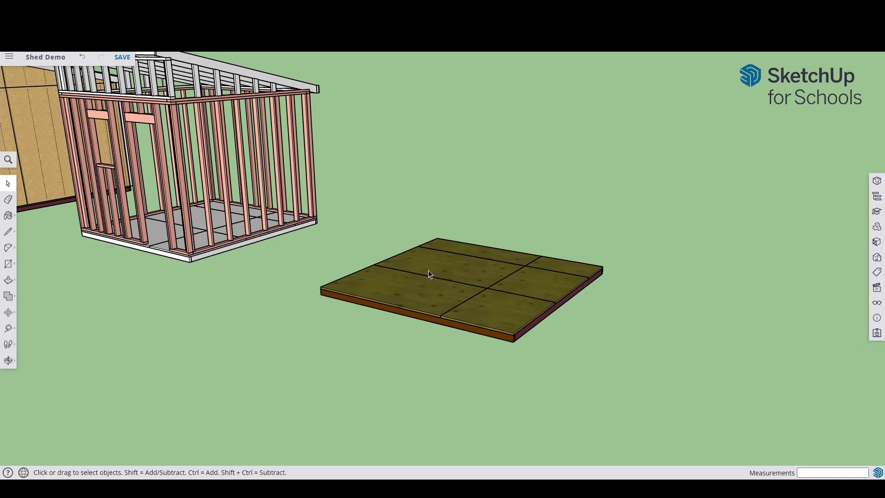
{"action": "middle_click_drag", "start_coordinate": [415, 273], "coordinate": [587, 336]}
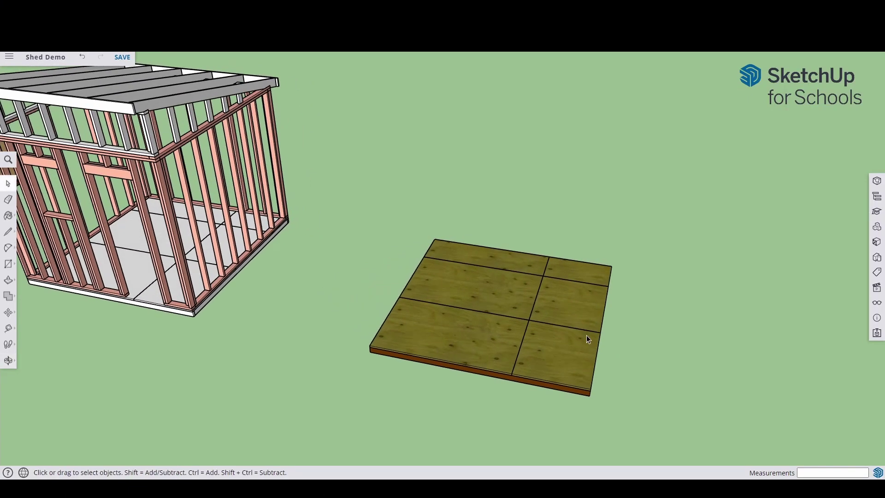
{"action": "middle_click_drag", "start_coordinate": [180, 245], "coordinate": [591, 361], "text": "shift"}
{"action": "middle_click_drag", "start_coordinate": [461, 339], "coordinate": [489, 318]}
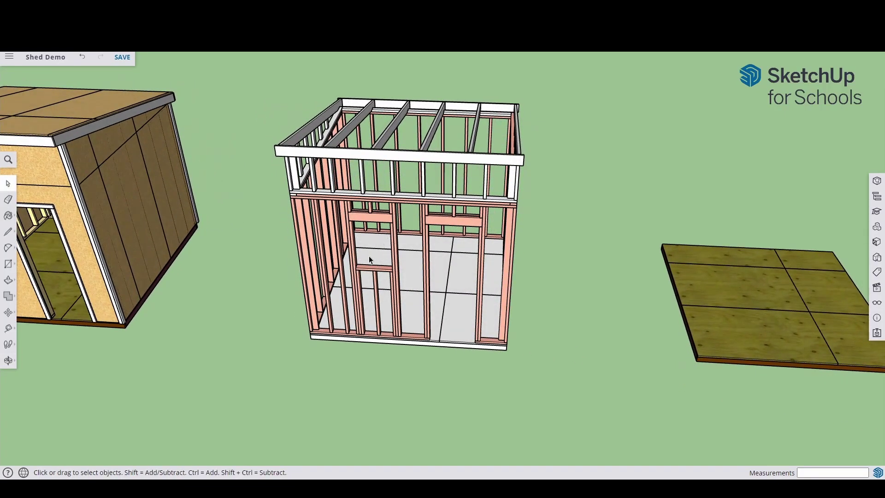
{"action": "middle_click_drag", "start_coordinate": [492, 341], "coordinate": [552, 286]}
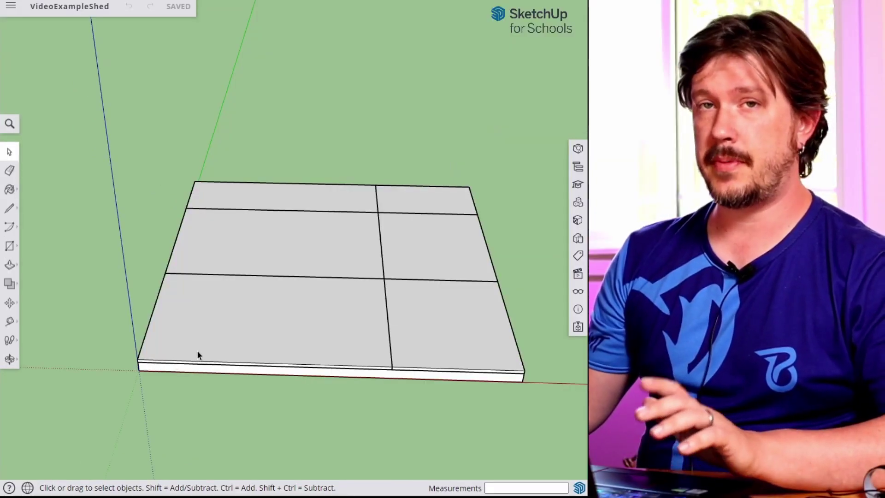
Draw a rectangle 3.5" deep on top of the floor, running the full length of its front edge from the origin corner.
{"action": "key", "text": "r"}
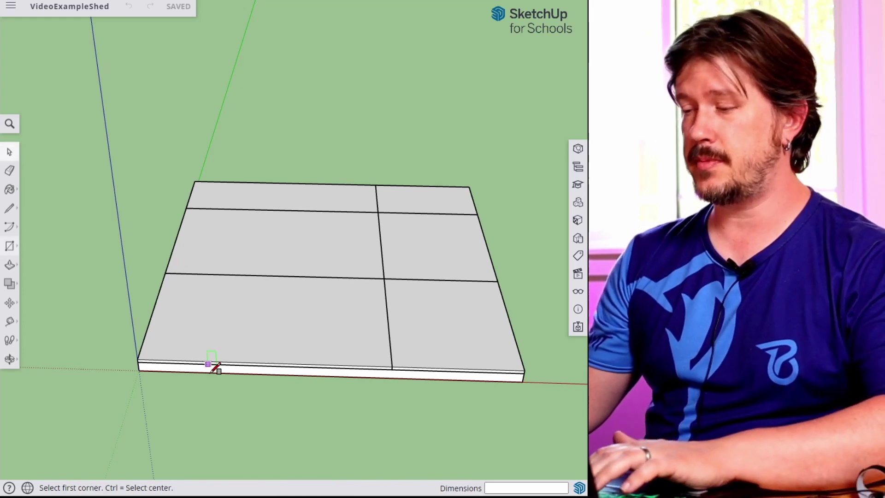
{"action": "scroll", "coordinate": [134, 362], "scroll_direction": "up", "scroll_amount": 3}
{"action": "left_click", "coordinate": [134, 360]}
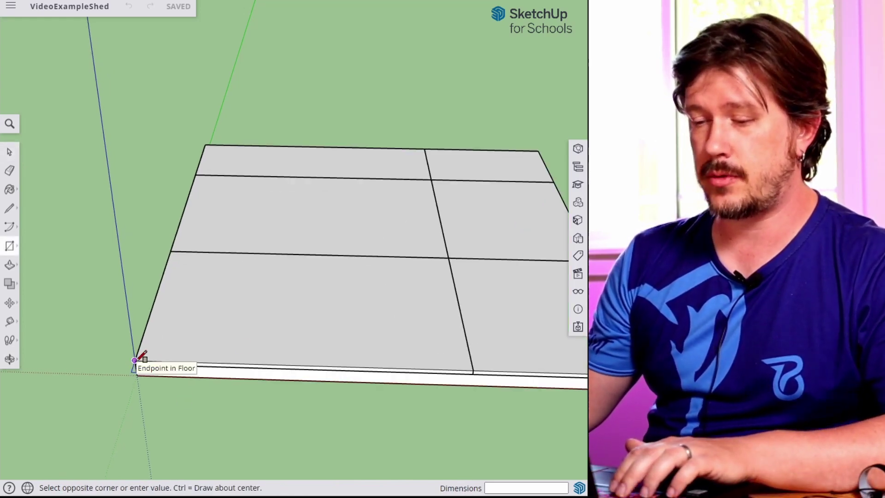
{"action": "middle_click_drag", "start_coordinate": [510, 358], "coordinate": [293, 341], "text": "shift"}
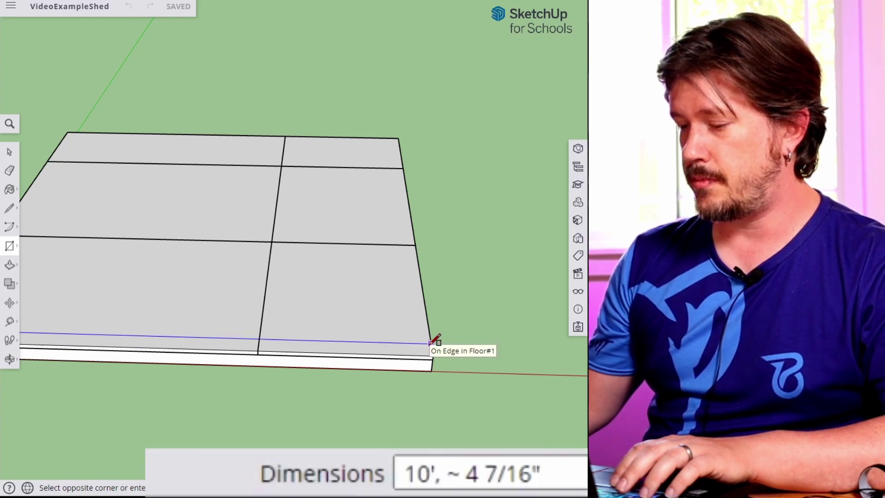
{"action": "type", "text": ","}
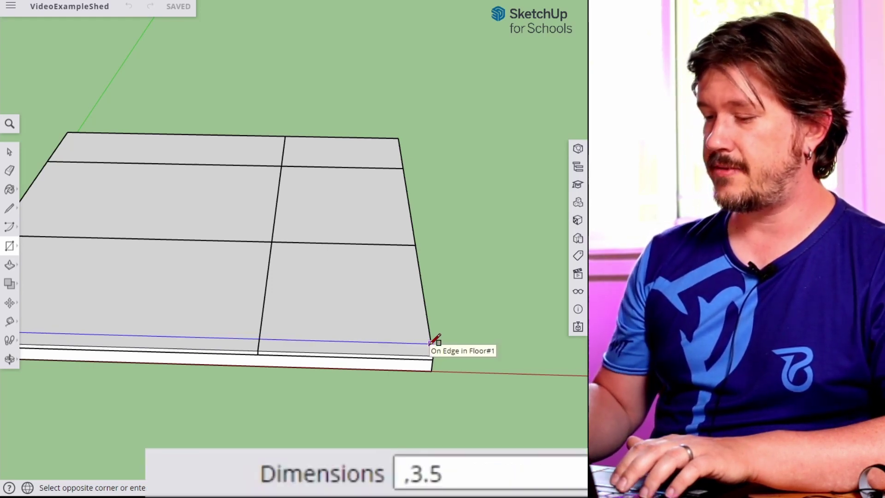
{"action": "type", "text": "3.5"}
{"action": "key", "text": "Return"}
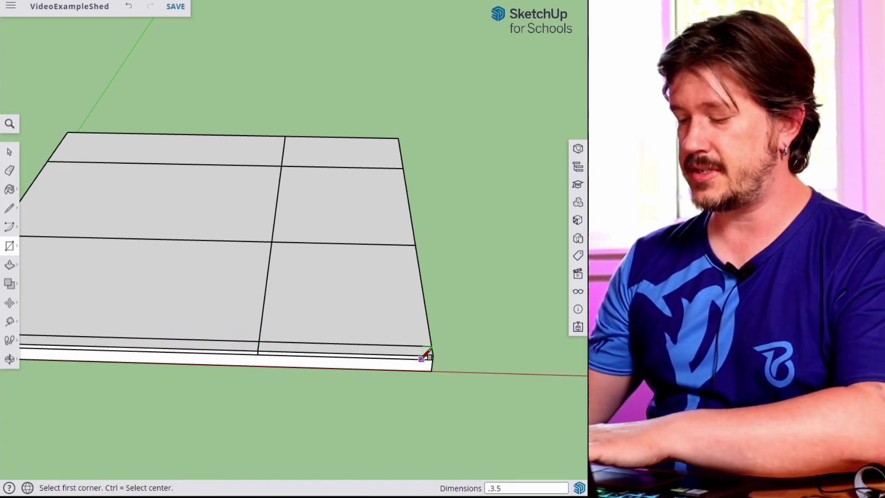
Push/Pull the long strip along the floor's front edge up by 1.5".
{"action": "key", "text": "p"}
{"action": "left_click", "coordinate": [413, 356]}
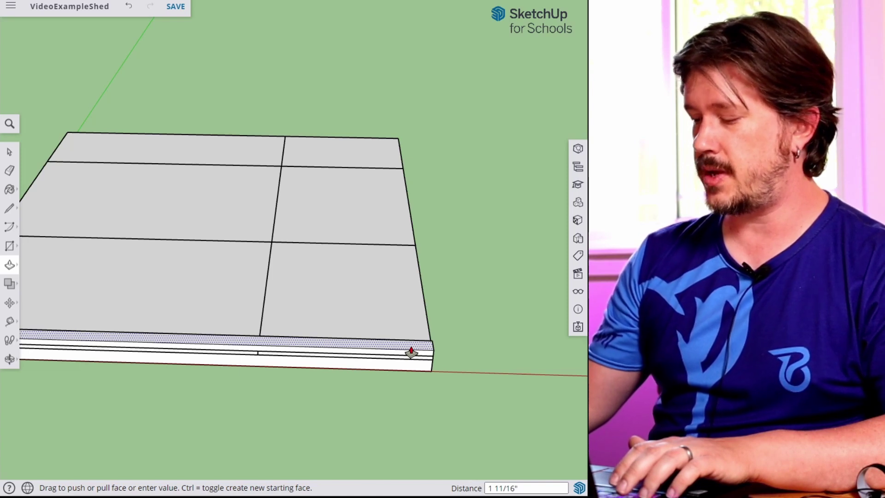
{"action": "type", "text": "1.5"}
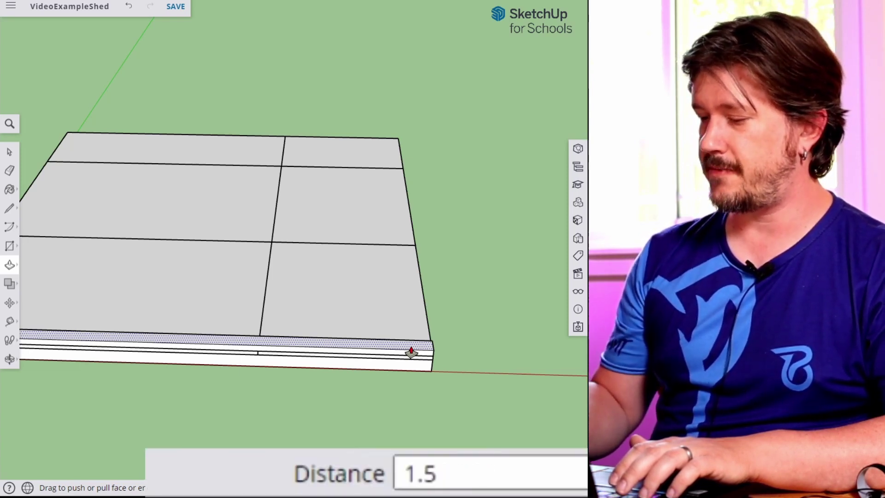
{"action": "key", "text": "Return"}
{"action": "key", "text": "space"}
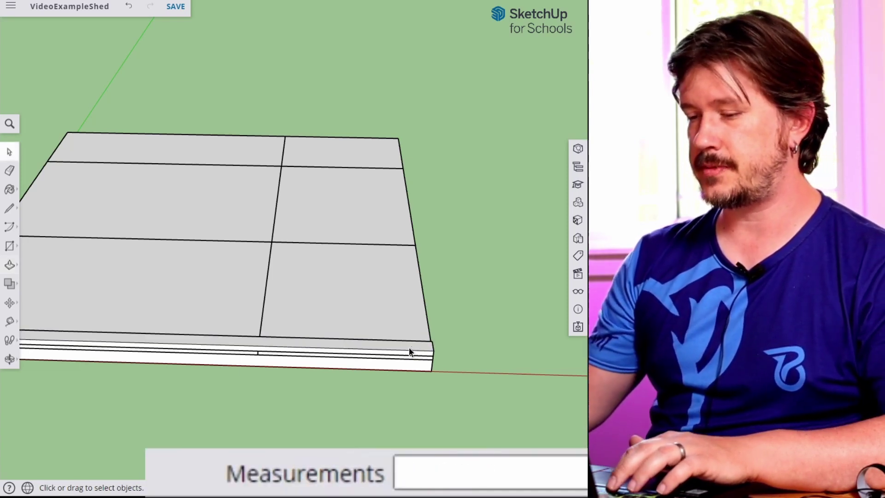
Make the extruded board on the floor's front edge a component with the definition name "Sill Plate".
{"action": "double_click", "coordinate": [404, 349]}
{"action": "right_click", "coordinate": [403, 347]}
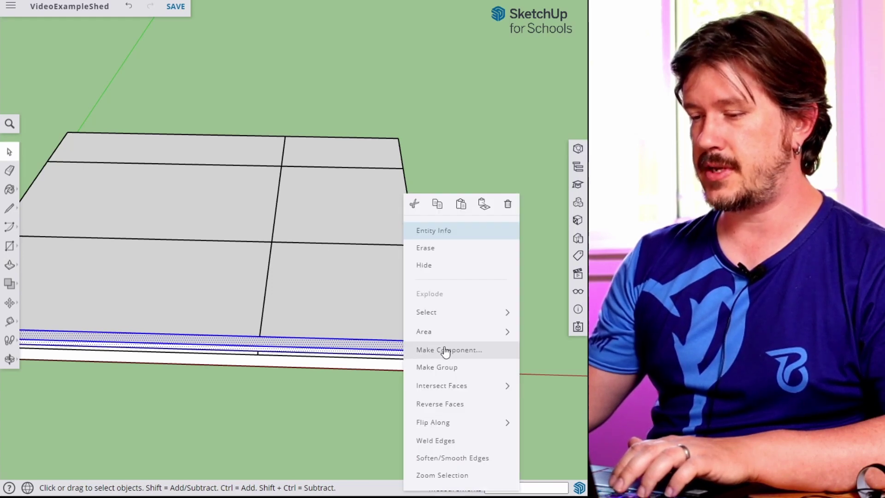
{"action": "left_click", "coordinate": [443, 350]}
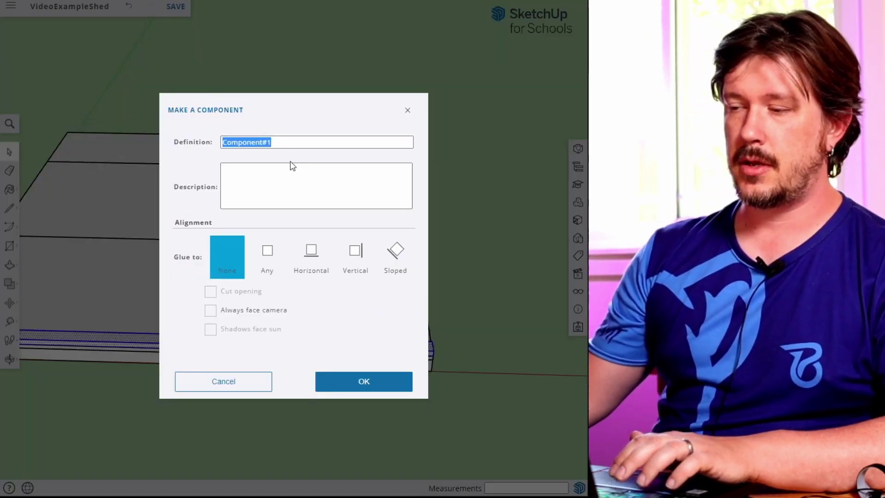
{"action": "type", "text": "Sill Plate"}
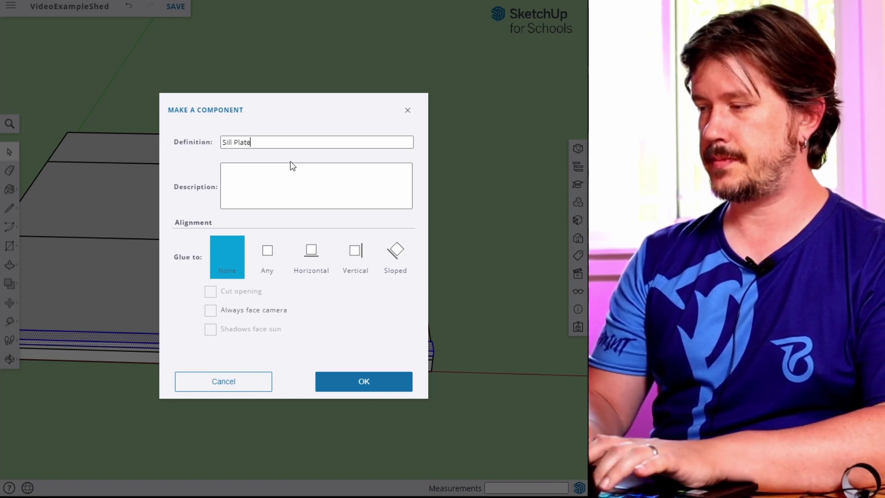
{"action": "key", "text": "Return"}
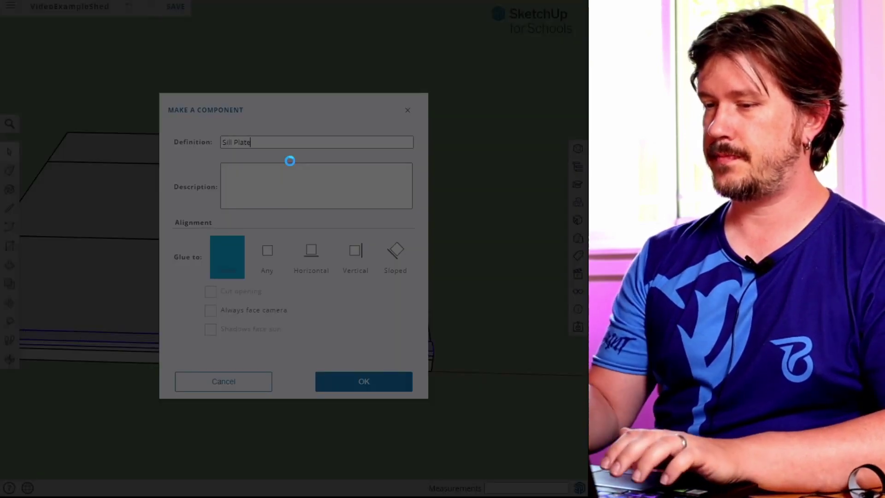
Create a horizontal guide line 8' straight above the bottom front edge of the sill plate, using the Tape Measure tool.
{"action": "middle_click_drag", "start_coordinate": [224, 271], "coordinate": [435, 261], "text": "shift"}
{"action": "scroll", "coordinate": [196, 320], "scroll_direction": "up", "scroll_amount": 1}
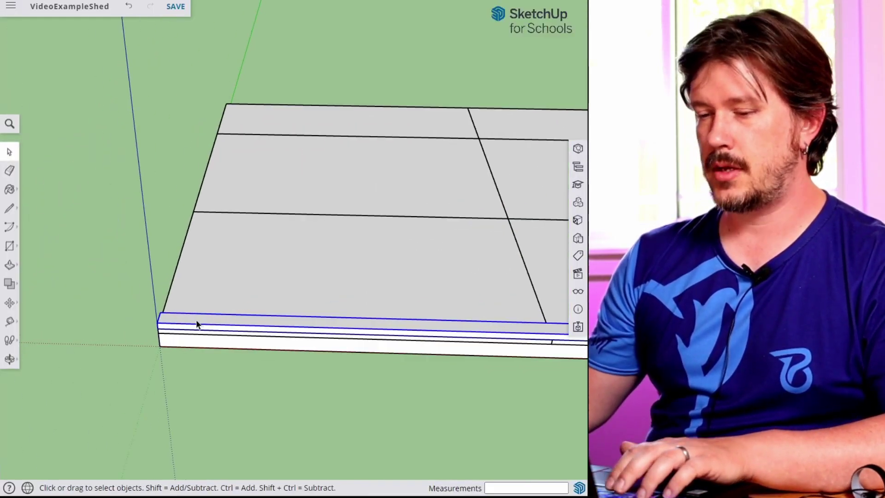
{"action": "scroll", "coordinate": [316, 274], "scroll_direction": "down", "scroll_amount": 1}
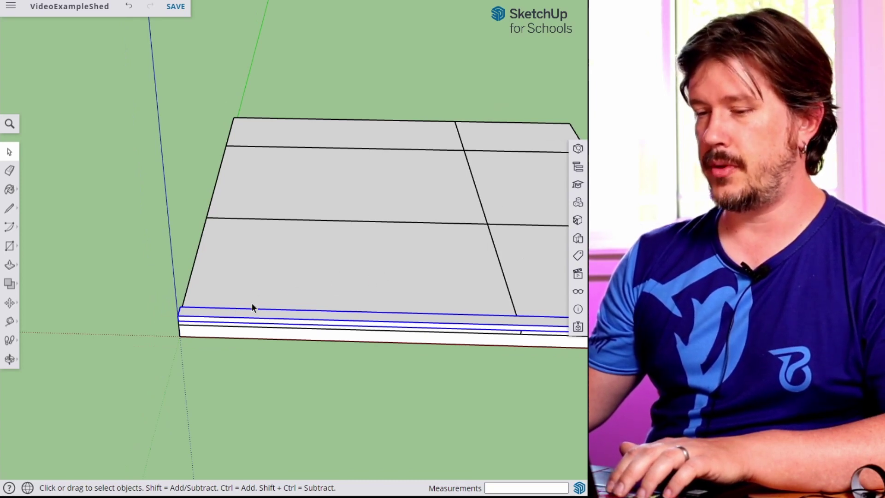
{"action": "middle_click_drag", "start_coordinate": [229, 299], "coordinate": [328, 255]}
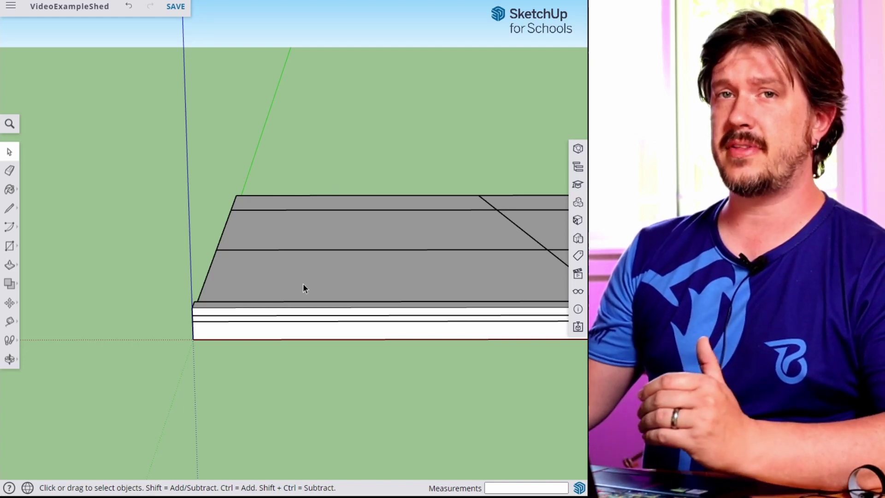
{"action": "scroll", "coordinate": [289, 306], "scroll_direction": "up", "scroll_amount": 2}
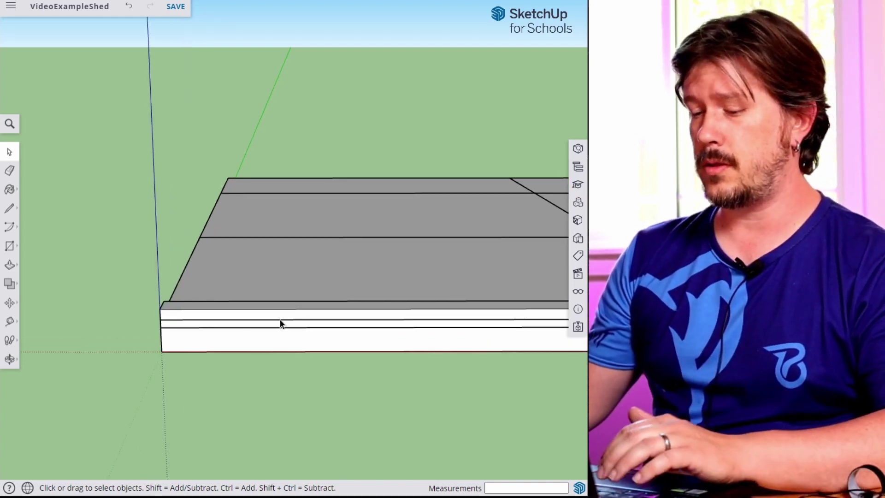
{"action": "key", "text": "t"}
{"action": "left_click", "coordinate": [257, 318]}
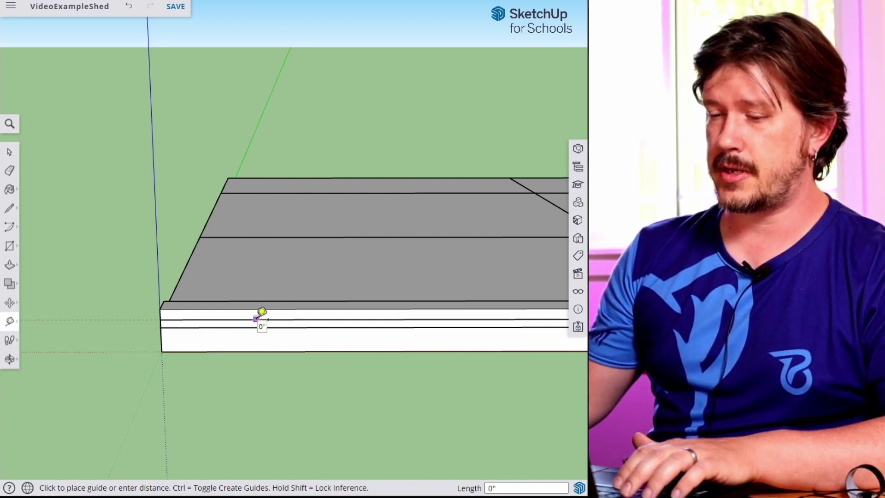
{"action": "scroll", "coordinate": [249, 312], "scroll_direction": "up", "scroll_amount": 2}
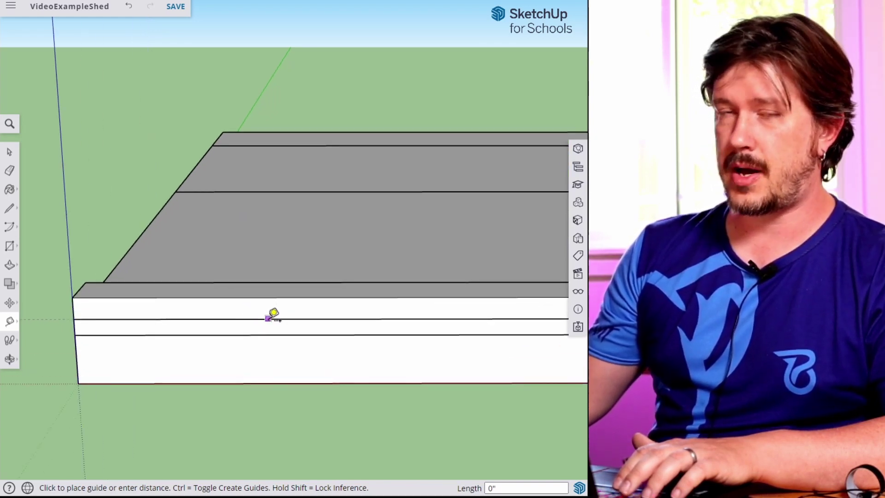
{"action": "scroll", "coordinate": [274, 313], "scroll_direction": "down", "scroll_amount": 3}
{"action": "mouse_move", "coordinate": [273, 312]}
{"action": "middle_mouse_down"}
{"action": "mouse_move", "coordinate": [272, 395]}
{"action": "mouse_move", "coordinate": [277, 341]}
{"action": "middle_mouse_up"}
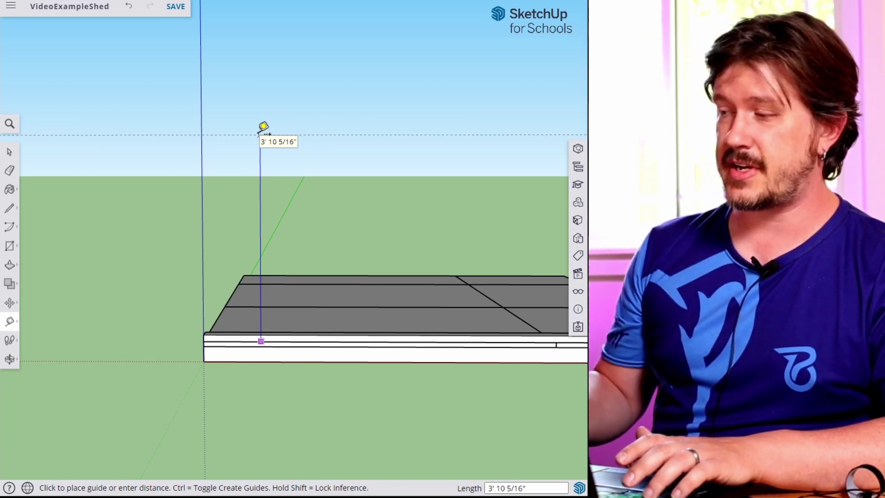
{"action": "key", "text": "shift"}
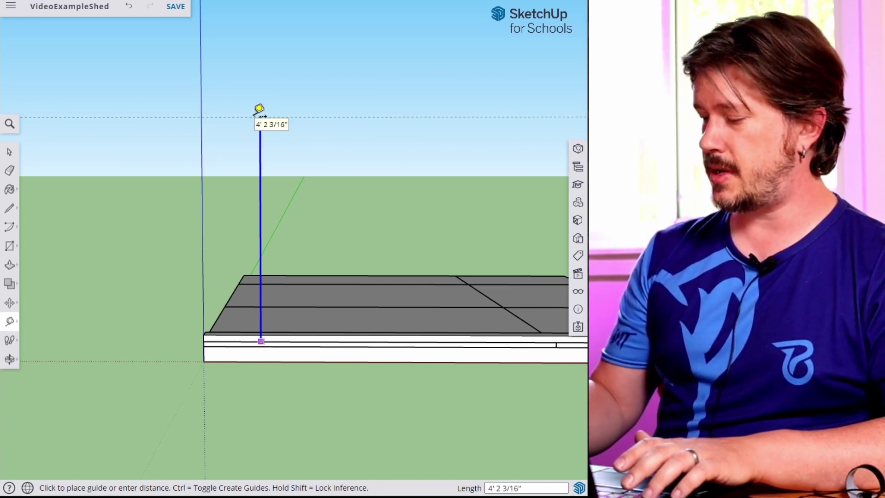
{"action": "type", "text": "8"}
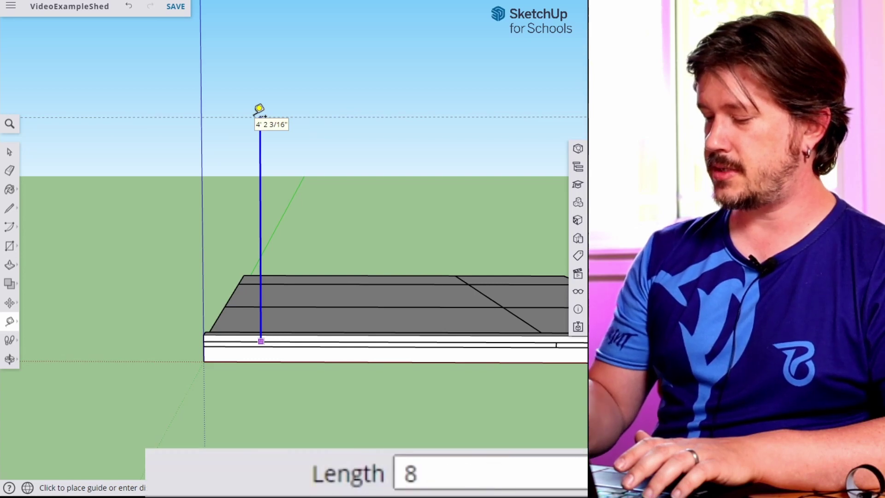
{"action": "key", "text": "Return"}
Copy the sill plate straight up along the blue axis so its top front corner lands on the overhead guide line.
{"action": "scroll", "coordinate": [361, 63], "scroll_direction": "down", "scroll_amount": 5}
{"action": "middle_click_drag", "start_coordinate": [362, 63], "coordinate": [355, 176], "text": "shift"}
{"action": "key", "text": "t"}
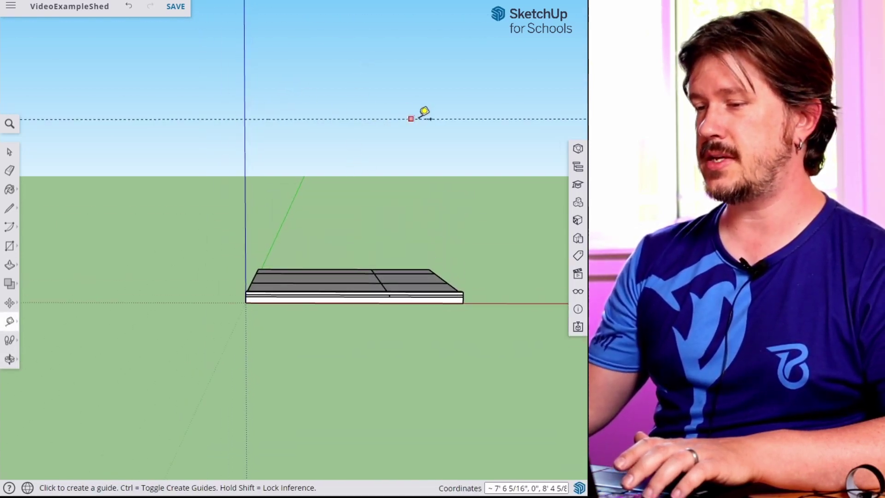
{"action": "scroll", "coordinate": [259, 194], "scroll_direction": "up", "scroll_amount": 4}
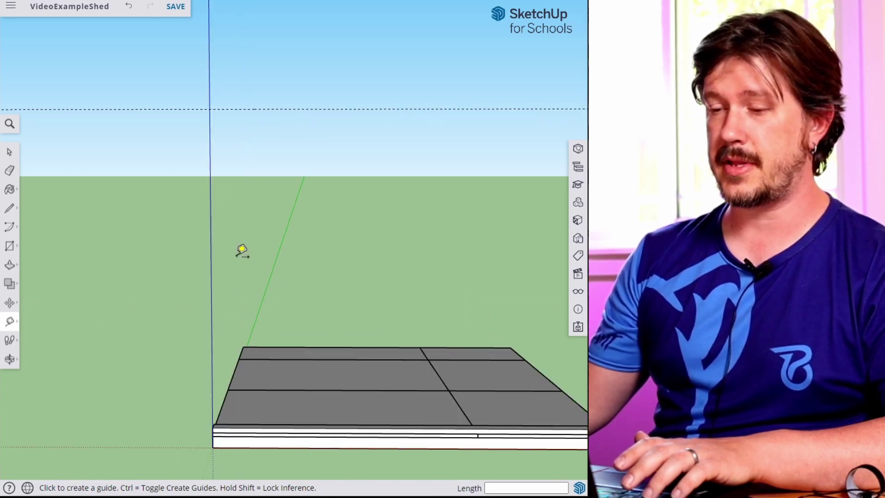
{"action": "key", "text": "m"}
{"action": "scroll", "coordinate": [220, 429], "scroll_direction": "up", "scroll_amount": 4}
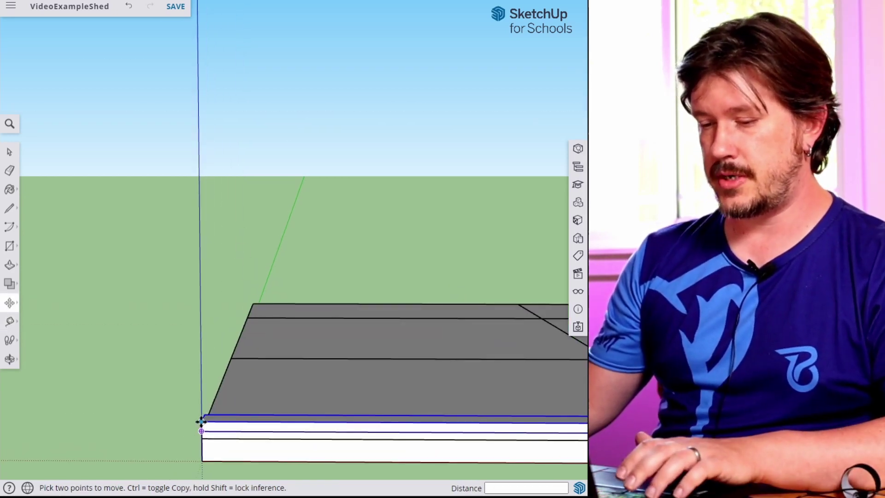
{"action": "left_click", "coordinate": [198, 420]}
{"action": "key", "text": "ctrl"}
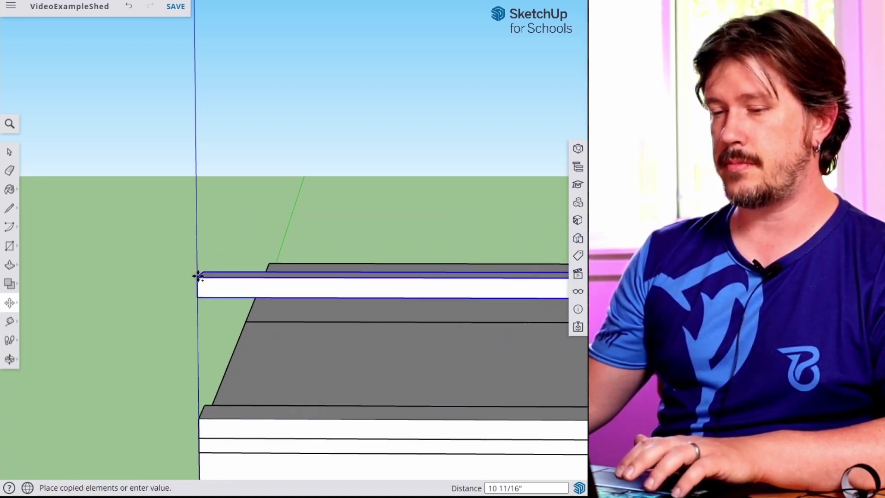
{"action": "scroll", "coordinate": [196, 179], "scroll_direction": "down", "scroll_amount": 4}
{"action": "middle_click_drag", "start_coordinate": [230, 111], "coordinate": [227, 342], "text": "shift"}
{"action": "scroll", "coordinate": [203, 212], "scroll_direction": "up", "scroll_amount": 2}
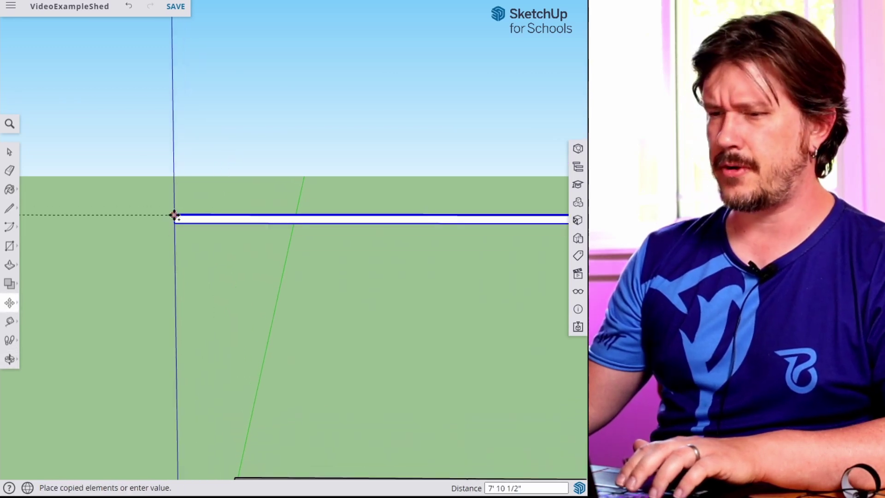
{"action": "scroll", "coordinate": [176, 216], "scroll_direction": "up", "scroll_amount": 2}
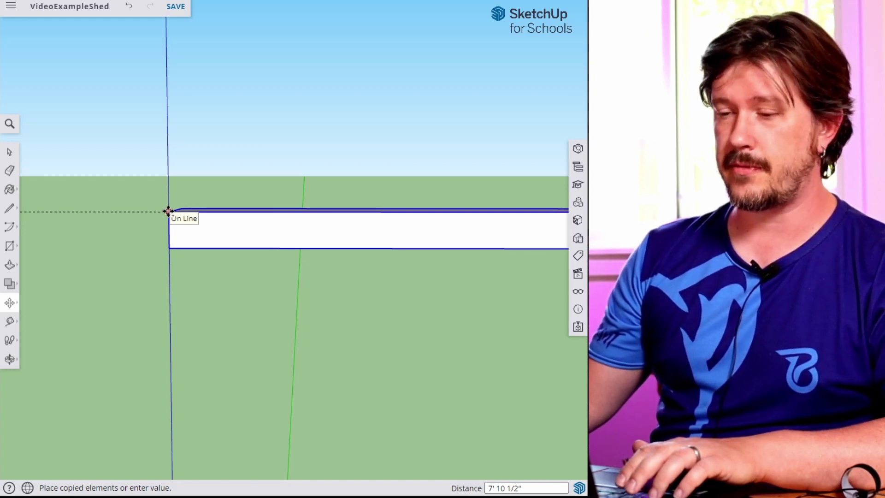
{"action": "left_click", "coordinate": [169, 211]}
{"action": "key", "text": "space"}
Draw a 1.5" by 3.5" rectangle on top of the sill plate at its left end, starting from the back corner.
{"action": "scroll", "coordinate": [359, 313], "scroll_direction": "down", "scroll_amount": 4}
{"action": "mouse_move", "coordinate": [358, 317]}
{"action": "middle_mouse_down"}
{"action": "mouse_move", "coordinate": [362, 334]}
{"action": "mouse_move", "coordinate": [239, 129]}
{"action": "middle_mouse_up"}
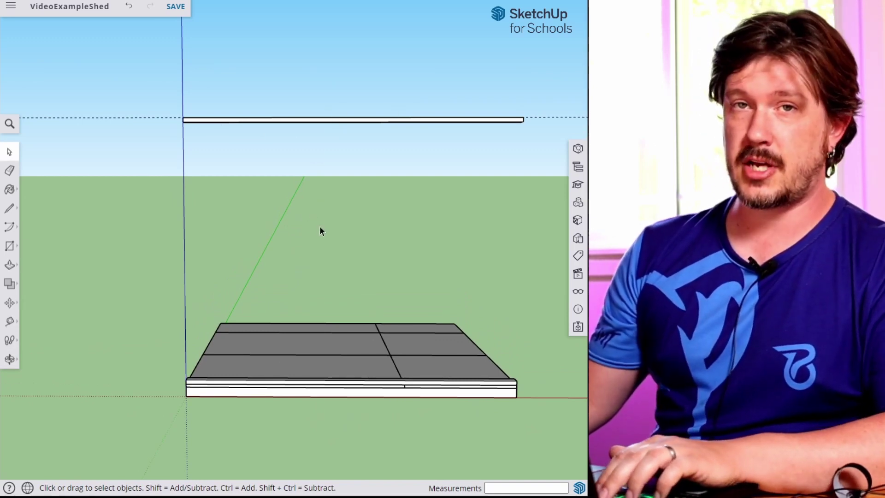
{"action": "mouse_move", "coordinate": [325, 262]}
{"action": "middle_mouse_down"}
{"action": "mouse_move", "coordinate": [209, 338]}
{"action": "mouse_move", "coordinate": [217, 339]}
{"action": "middle_mouse_up"}
{"action": "scroll", "coordinate": [215, 435], "scroll_direction": "up", "scroll_amount": 5}
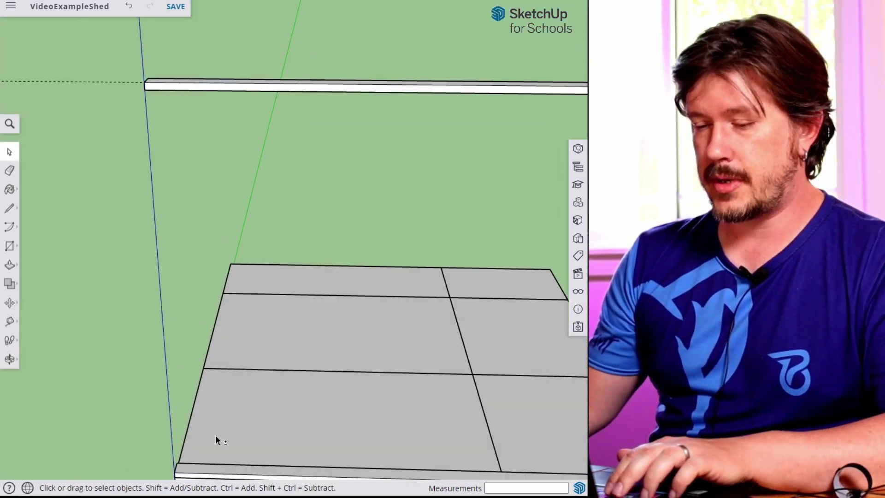
{"action": "scroll", "coordinate": [226, 308], "scroll_direction": "up", "scroll_amount": 2}
{"action": "key", "text": "r"}
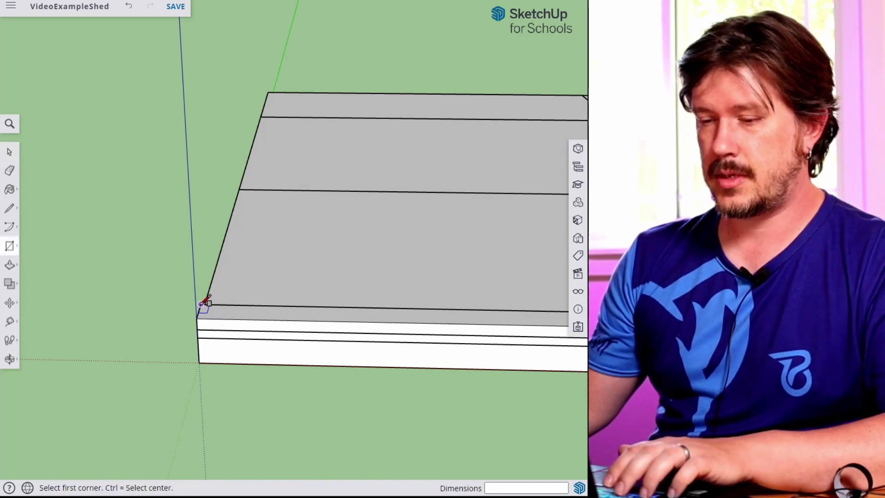
{"action": "left_click", "coordinate": [201, 304]}
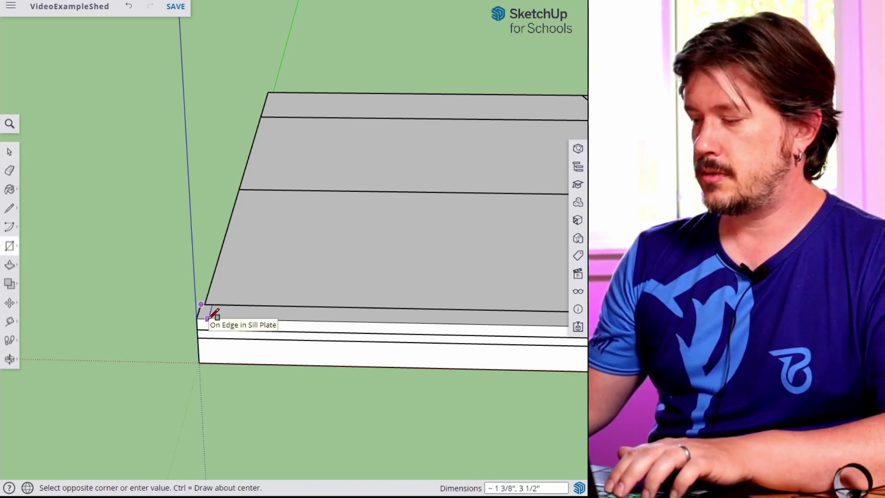
{"action": "type", "text": "1."}
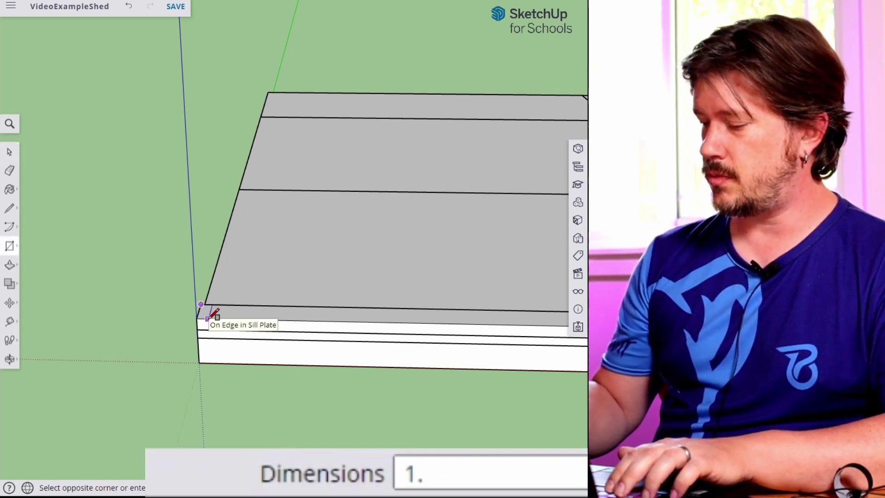
{"action": "type", "text": "5,3.5"}
{"action": "key", "text": "Return"}
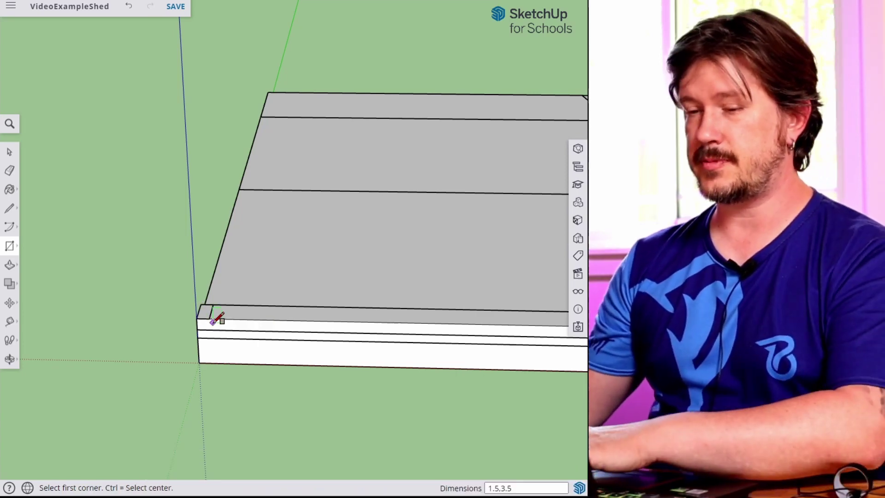
Push/Pull the small rectangle up 7' 9" to the underside of the top plate.
{"action": "key", "text": "p"}
{"action": "left_click", "coordinate": [205, 314]}
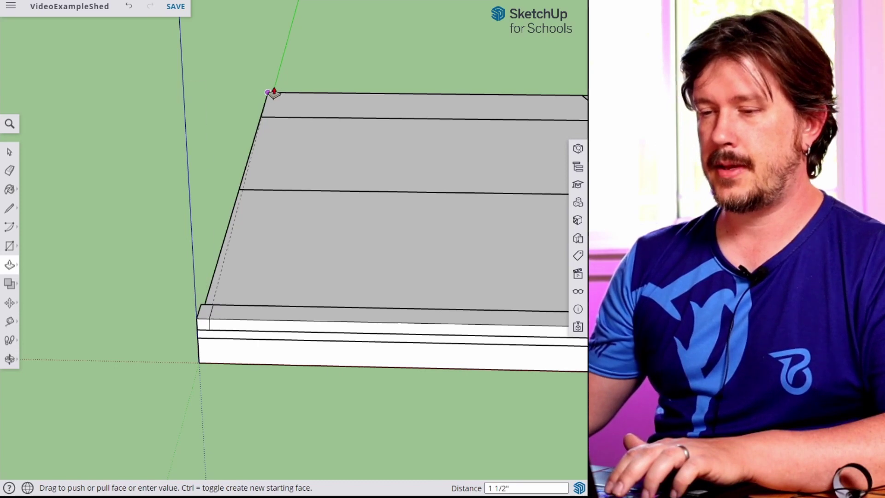
{"action": "scroll", "coordinate": [275, 78], "scroll_direction": "down", "scroll_amount": 4}
{"action": "middle_click_drag", "start_coordinate": [304, 68], "coordinate": [258, 207], "text": "shift"}
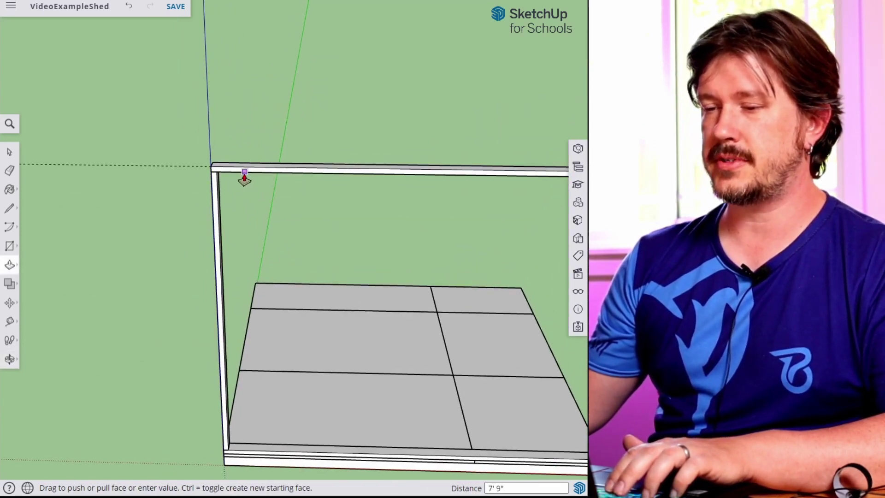
{"action": "scroll", "coordinate": [243, 177], "scroll_direction": "up", "scroll_amount": 4}
{"action": "left_click", "coordinate": [186, 172]}
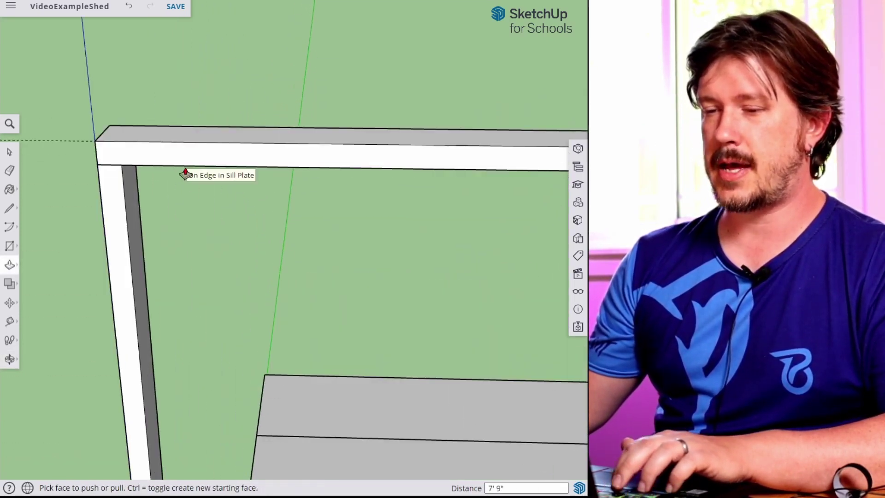
Make the whole upright board at the left end a component with the definition name "Stud".
{"action": "key", "text": "space"}
{"action": "triple_click", "coordinate": [117, 229]}
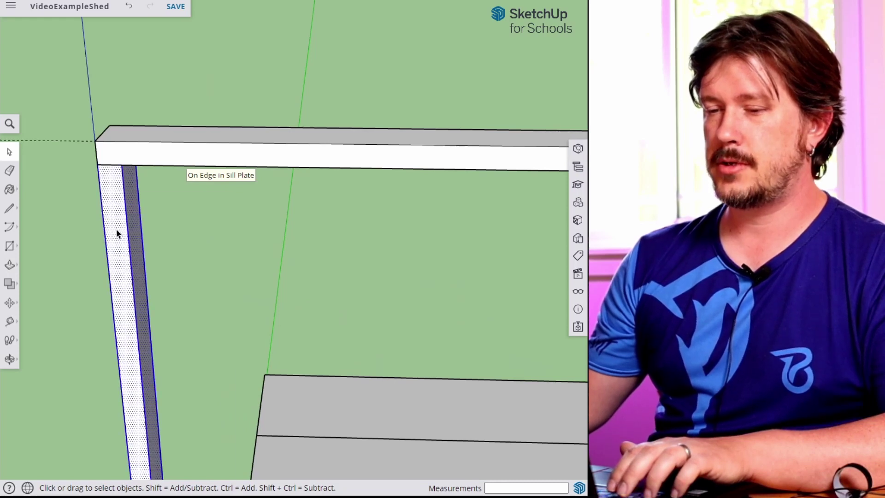
{"action": "right_click", "coordinate": [116, 229]}
{"action": "left_click", "coordinate": [157, 350]}
{"action": "type", "text": "Stud"}
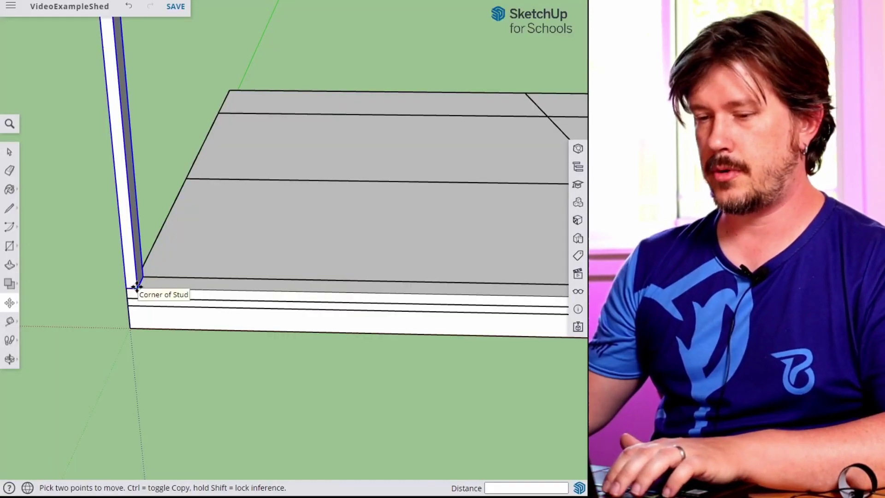
Copy the stud along the sill plate so its outer bottom front corner lands on the plate's right end.
{"action": "left_click", "coordinate": [136, 287]}
{"action": "key", "text": "ctrl"}
{"action": "middle_click_drag", "start_coordinate": [513, 296], "coordinate": [95, 282], "text": "shift"}
{"action": "middle_click_drag", "start_coordinate": [461, 289], "coordinate": [210, 271], "text": "shift"}
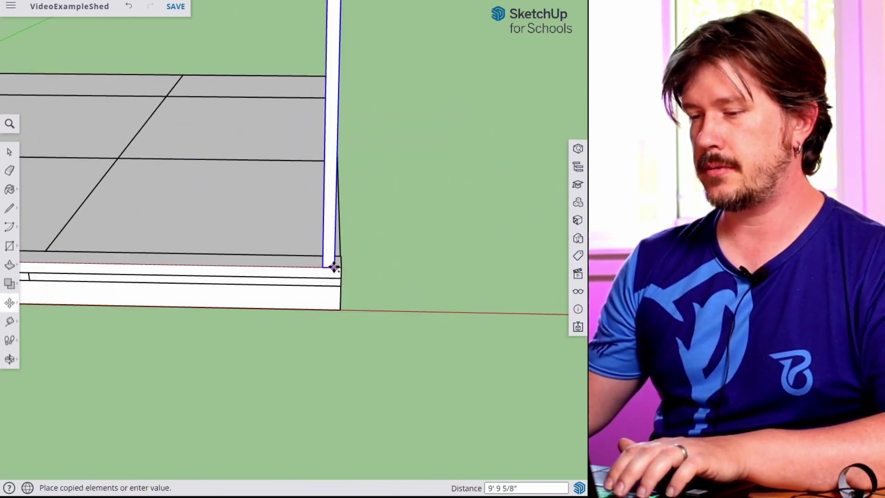
{"action": "left_click", "coordinate": [337, 269]}
{"action": "key", "text": "space"}
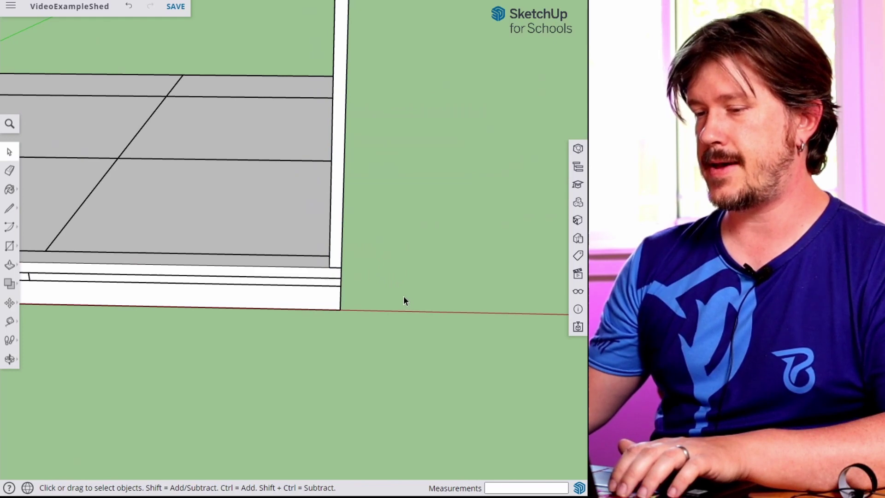
Copy the right end stud 16" along the sill plate toward the left end, starting from its bottom front corner.
{"action": "scroll", "coordinate": [403, 296], "scroll_direction": "down", "scroll_amount": 8}
{"action": "middle_click_drag", "start_coordinate": [184, 112], "coordinate": [279, 267], "text": "shift"}
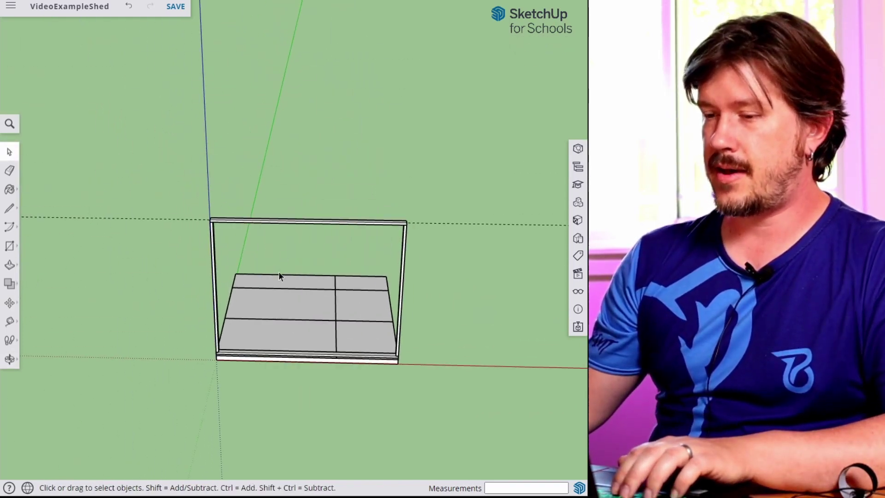
{"action": "middle_click_drag", "start_coordinate": [374, 335], "coordinate": [385, 279]}
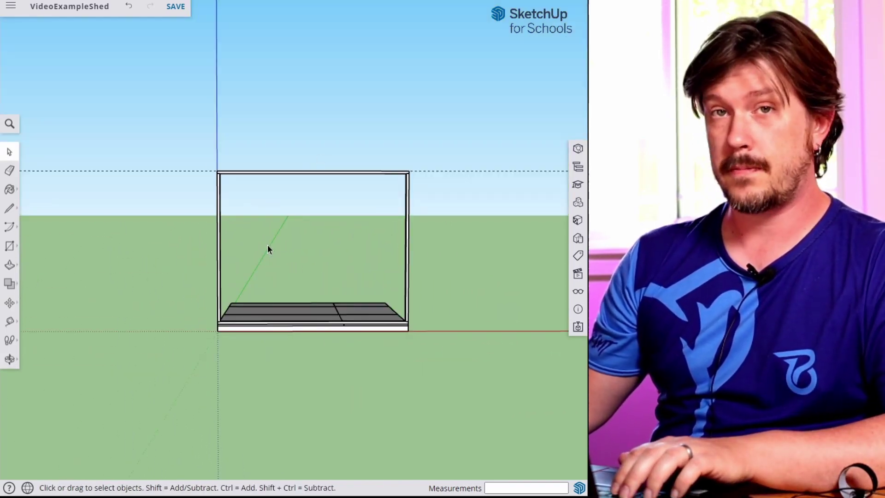
{"action": "scroll", "coordinate": [337, 291], "scroll_direction": "up", "scroll_amount": 3}
{"action": "middle_click_drag", "start_coordinate": [374, 302], "coordinate": [338, 403]}
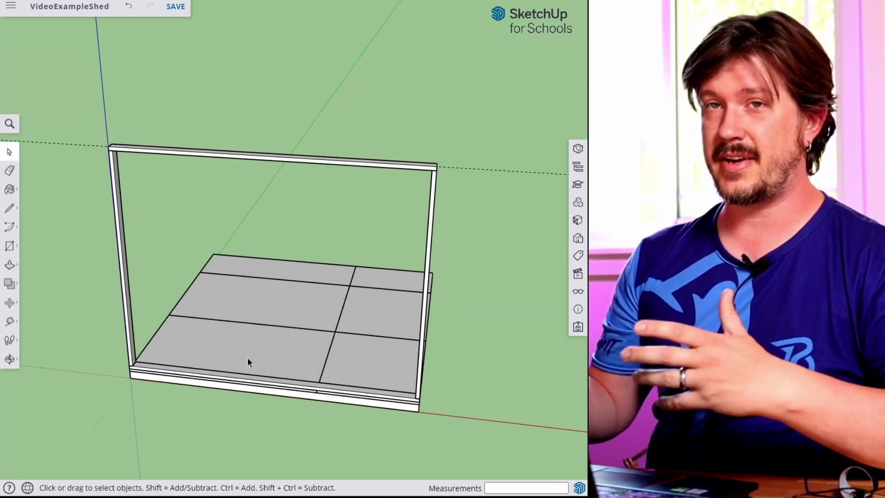
{"action": "scroll", "coordinate": [426, 406], "scroll_direction": "up", "scroll_amount": 3}
{"action": "left_click", "coordinate": [441, 378]}
{"action": "scroll", "coordinate": [433, 381], "scroll_direction": "up", "scroll_amount": 2}
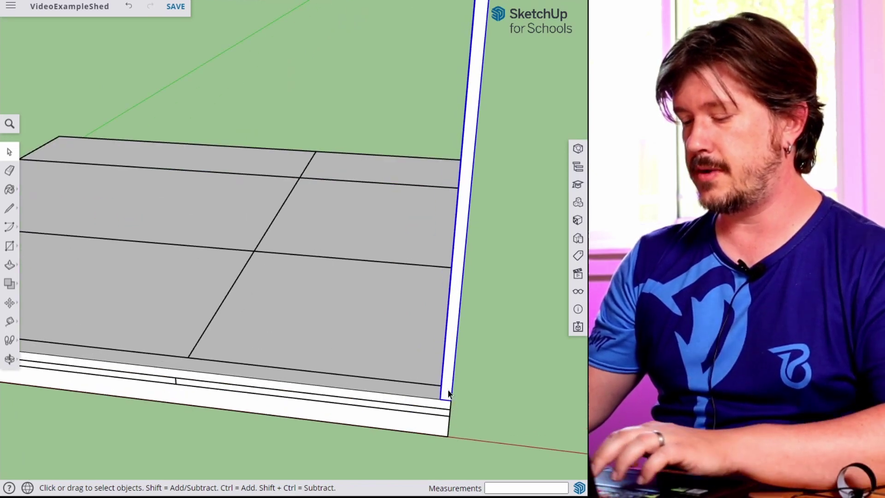
{"action": "key", "text": "m"}
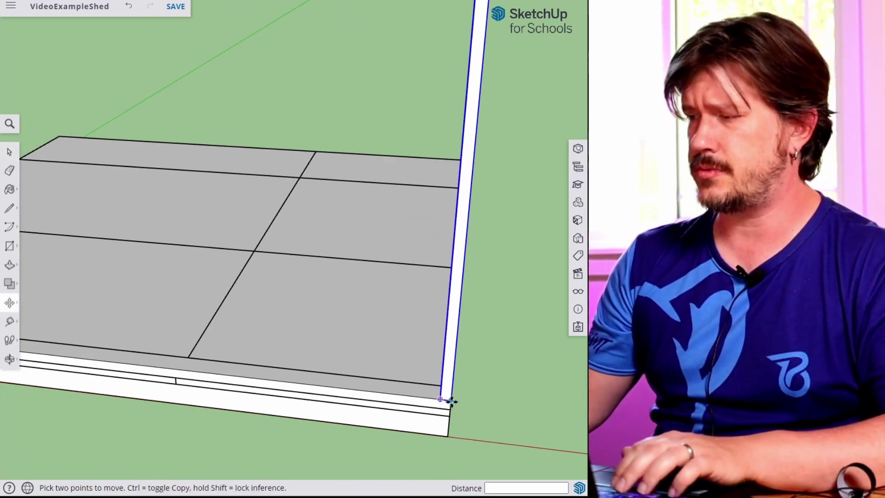
{"action": "scroll", "coordinate": [451, 401], "scroll_direction": "up", "scroll_amount": 1}
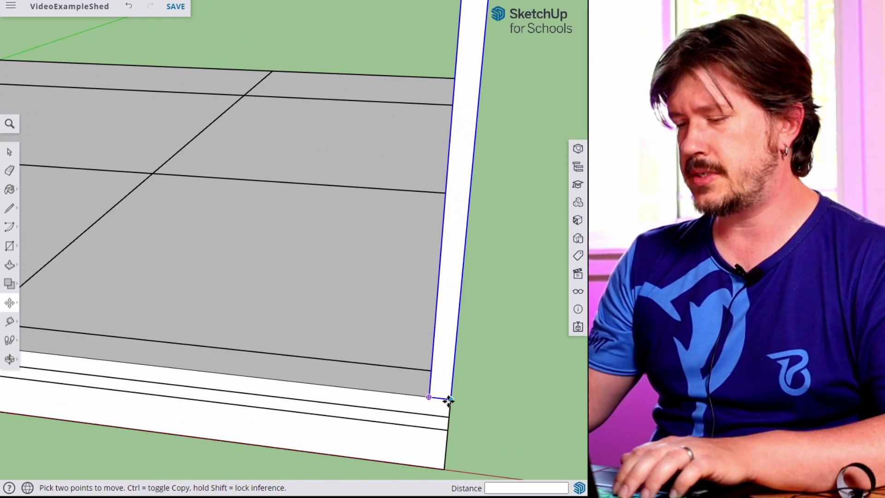
{"action": "left_click", "coordinate": [451, 400]}
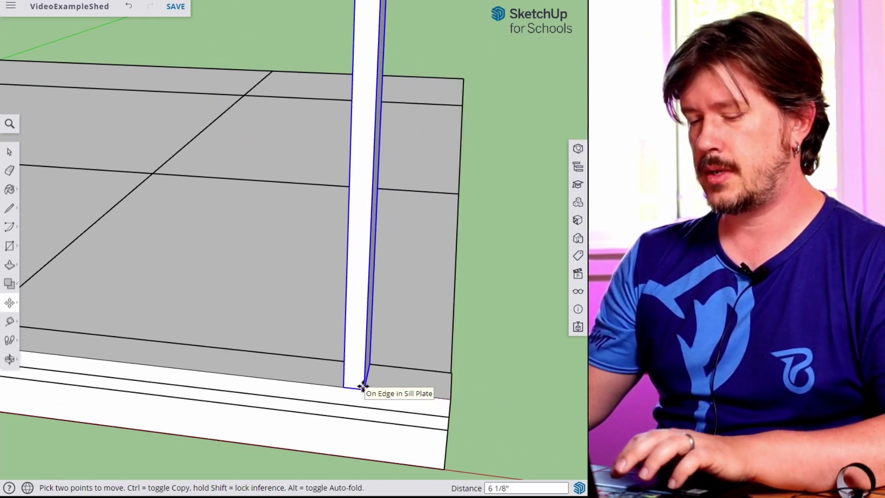
{"action": "key", "text": "ctrl"}
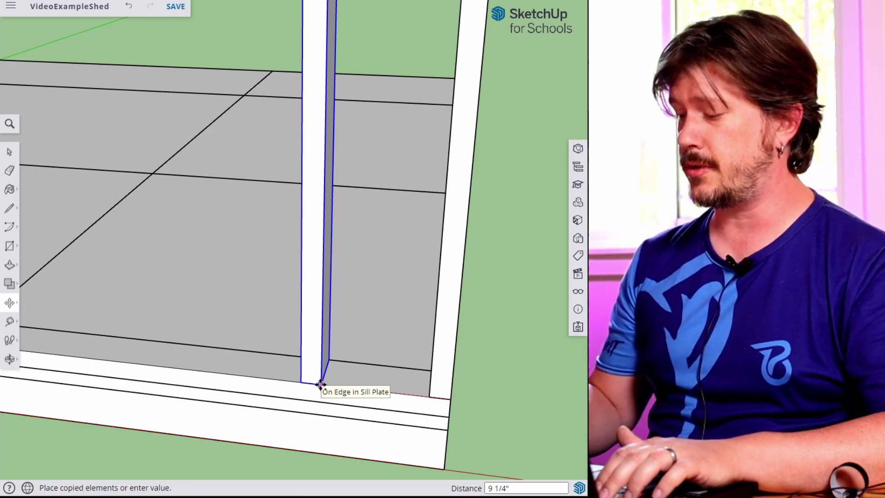
{"action": "type", "text": "16"}
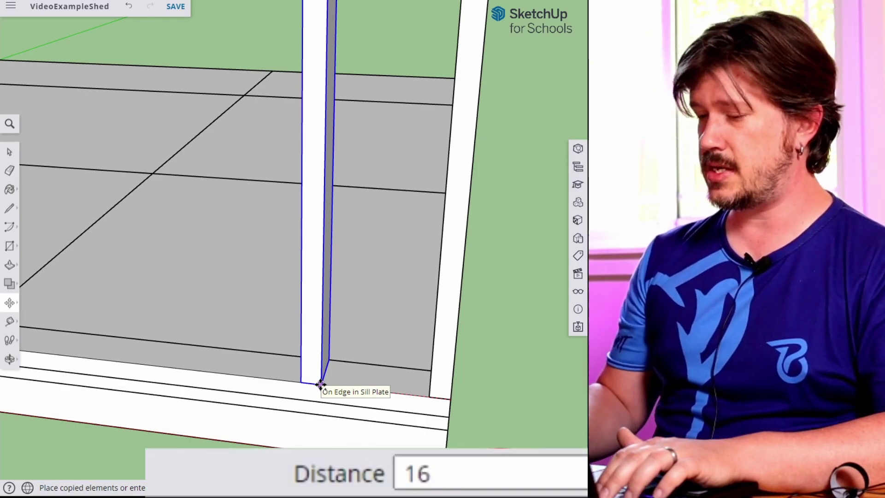
{"action": "key", "text": "Return"}
Array the 16" stud copy eight times along the sill plate, and reduce the array to seven copies.
{"action": "scroll", "coordinate": [320, 385], "scroll_direction": "down", "scroll_amount": 3}
{"action": "middle_click_drag", "start_coordinate": [320, 386], "coordinate": [382, 331]}
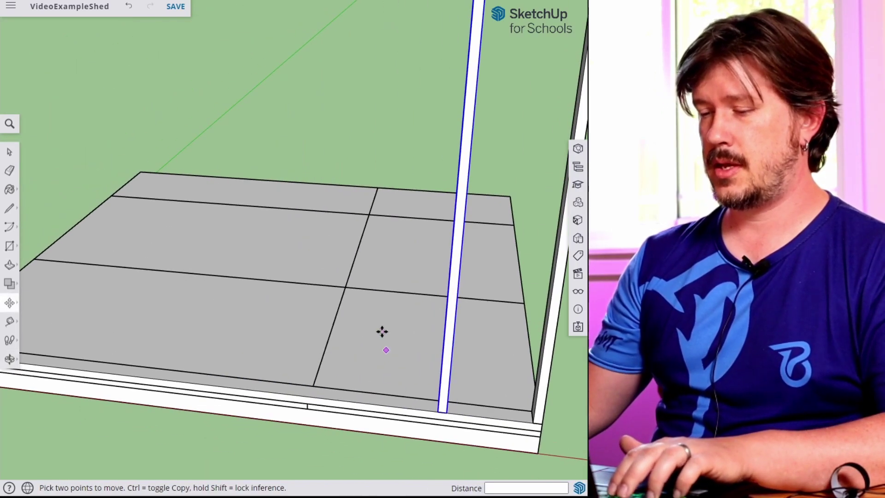
{"action": "scroll", "coordinate": [382, 331], "scroll_direction": "down", "scroll_amount": 4}
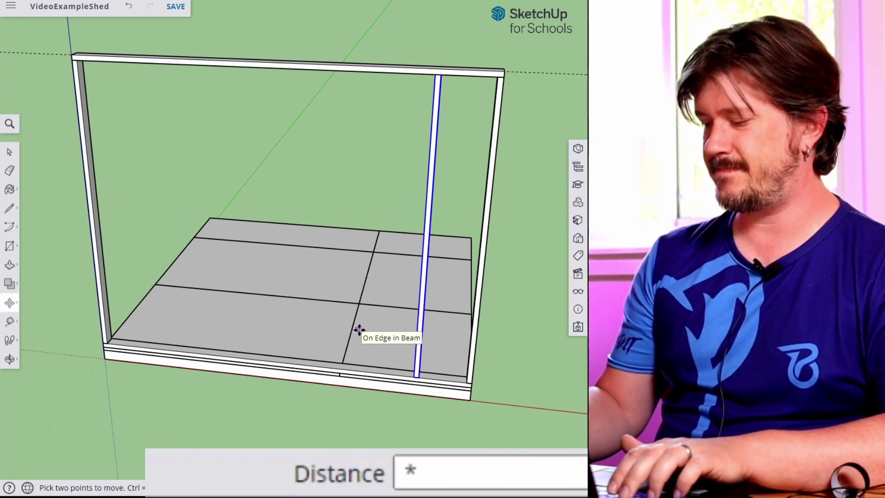
{"action": "type", "text": "8"}
{"action": "key", "text": "Return"}
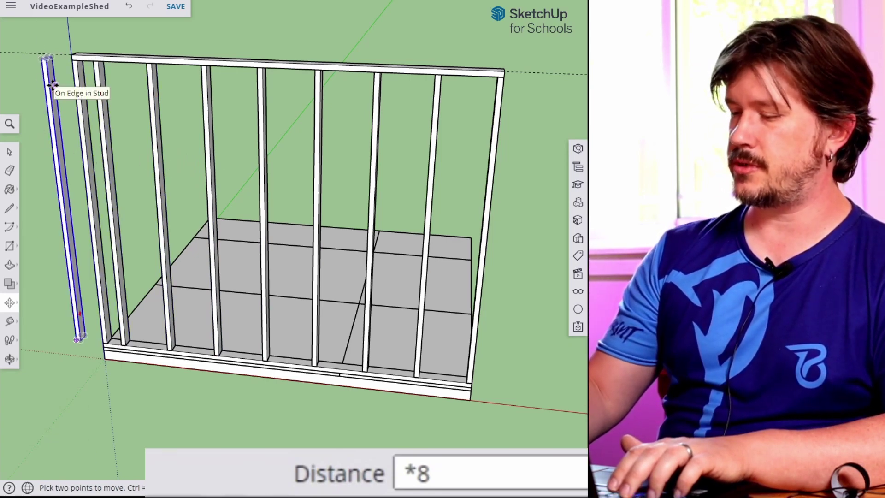
{"action": "type", "text": "*7"}
{"action": "key", "text": "Return"}
Copy the left end stud 1 1/2" inward along the sill plate so the copy sits flush against the original.
{"action": "middle_click_drag", "start_coordinate": [159, 302], "coordinate": [431, 297]}
{"action": "scroll", "coordinate": [432, 298], "scroll_direction": "down", "scroll_amount": 5}
{"action": "middle_click_drag", "start_coordinate": [328, 139], "coordinate": [327, 158]}
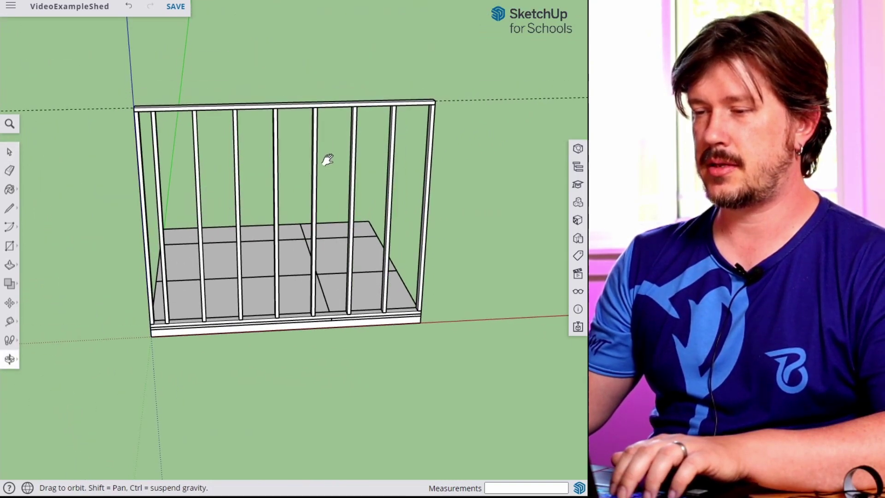
{"action": "scroll", "coordinate": [136, 309], "scroll_direction": "up", "scroll_amount": 8}
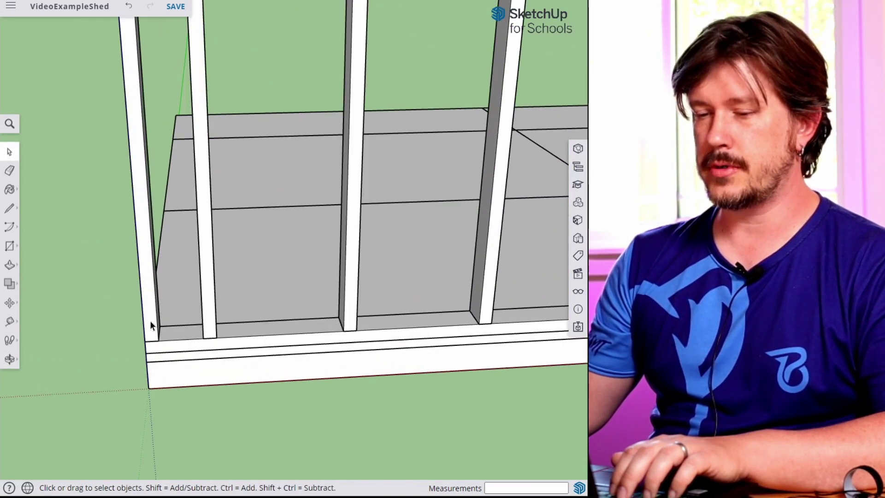
{"action": "mouse_move", "coordinate": [212, 326]}
{"action": "middle_mouse_down"}
{"action": "mouse_move", "coordinate": [143, 369]}
{"action": "mouse_move", "coordinate": [214, 302]}
{"action": "mouse_move", "coordinate": [398, 309]}
{"action": "mouse_move", "coordinate": [362, 326]}
{"action": "mouse_move", "coordinate": [335, 325]}
{"action": "middle_mouse_up"}
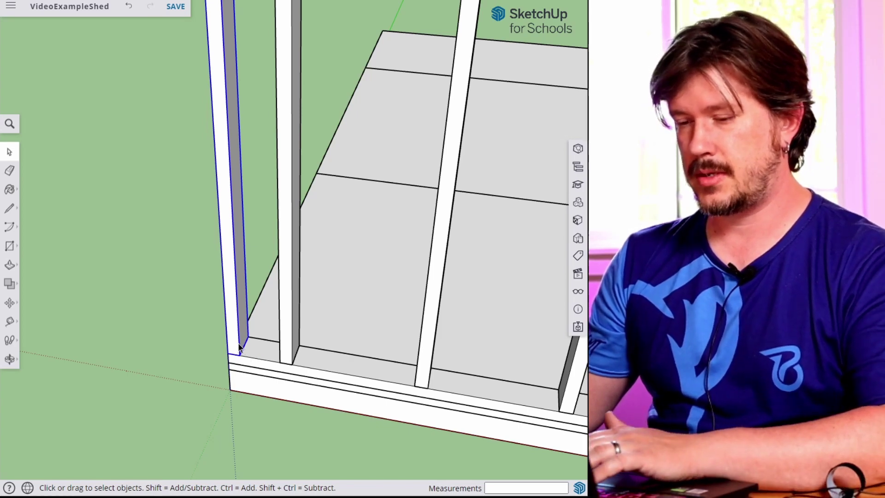
{"action": "scroll", "coordinate": [239, 344], "scroll_direction": "up", "scroll_amount": 2}
{"action": "key", "text": "m"}
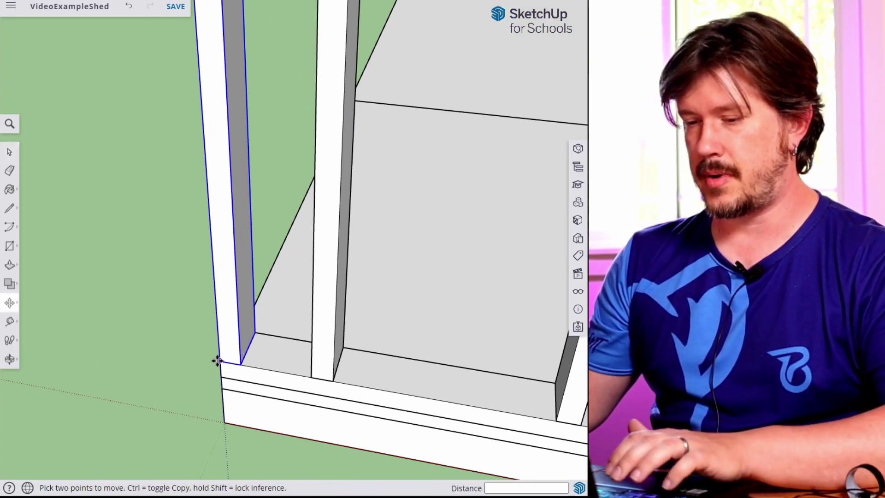
{"action": "key", "text": "ctrl"}
{"action": "left_click", "coordinate": [222, 365]}
{"action": "left_click", "coordinate": [241, 364]}
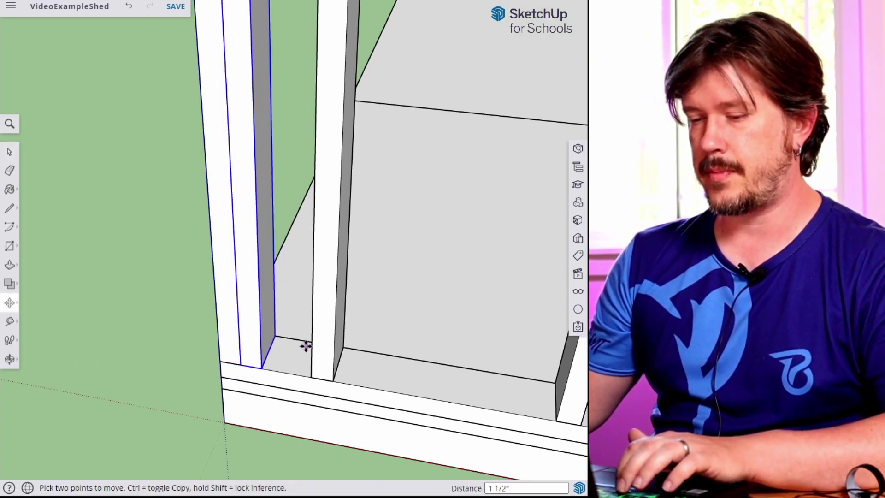
{"action": "key", "text": "space"}
Rotate the new stud copy a quarter turn horizontally about its inner bottom back corner, so its wide side runs along the sill plate.
{"action": "left_click", "coordinate": [9, 303]}
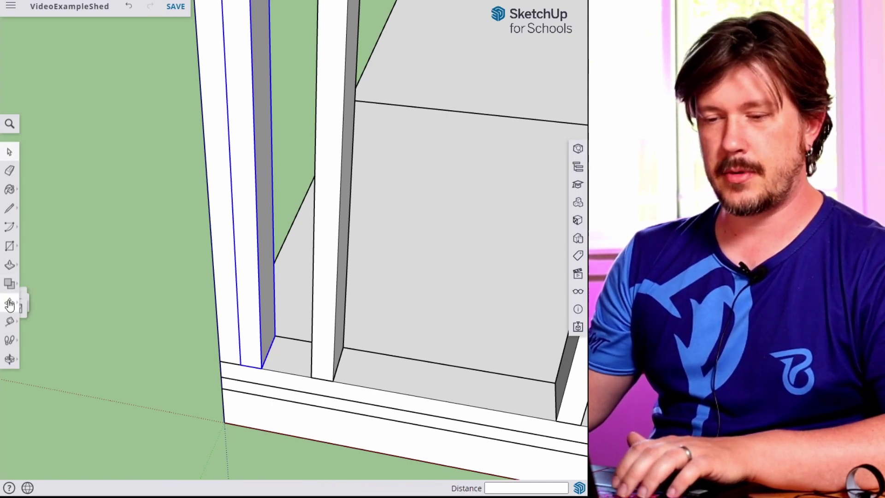
{"action": "left_click", "coordinate": [44, 304]}
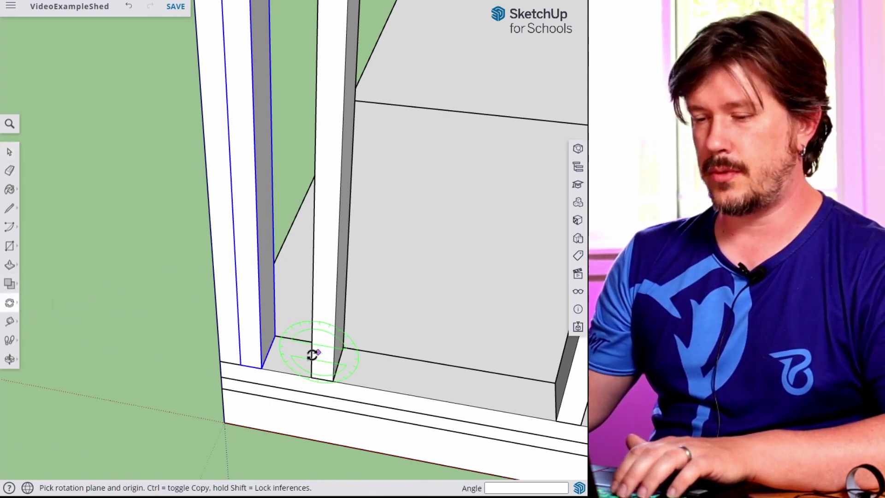
{"action": "left_click", "coordinate": [275, 336]}
{"action": "left_click", "coordinate": [261, 369]}
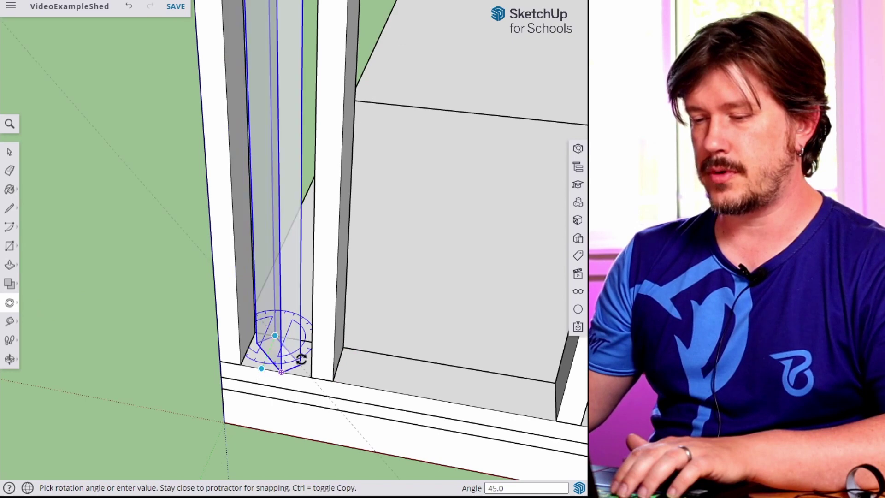
{"action": "left_click", "coordinate": [378, 353]}
{"action": "key", "text": "space"}
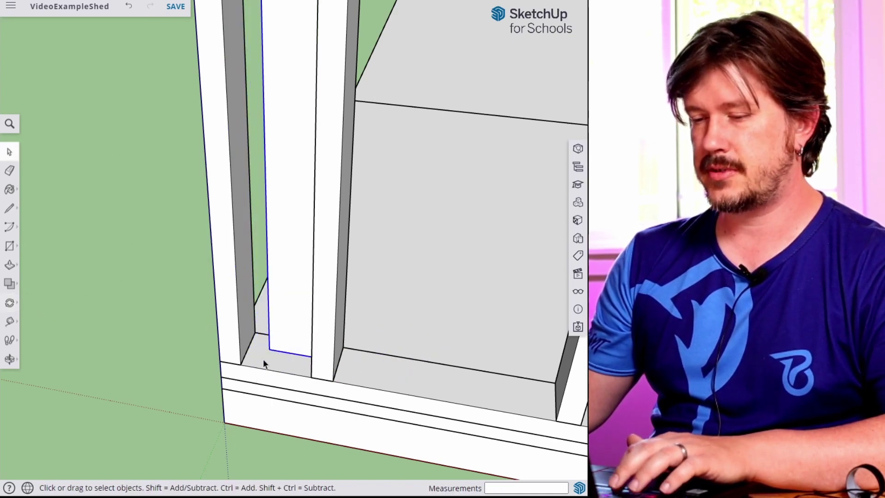
Move the rotated stud 1 1/2" along the sill plate so it sits flush against the left end stud.
{"action": "key", "text": "m"}
{"action": "left_click", "coordinate": [269, 350]}
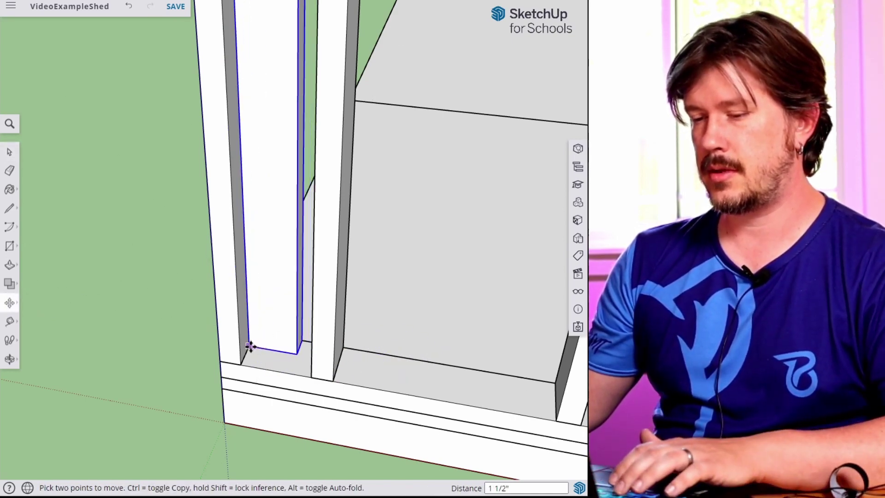
{"action": "left_click", "coordinate": [248, 347]}
{"action": "key", "text": "space"}
{"action": "mouse_move", "coordinate": [252, 355]}
{"action": "middle_mouse_down"}
{"action": "mouse_move", "coordinate": [338, 360]}
{"action": "mouse_move", "coordinate": [150, 361]}
{"action": "mouse_move", "coordinate": [213, 318]}
{"action": "middle_mouse_up"}
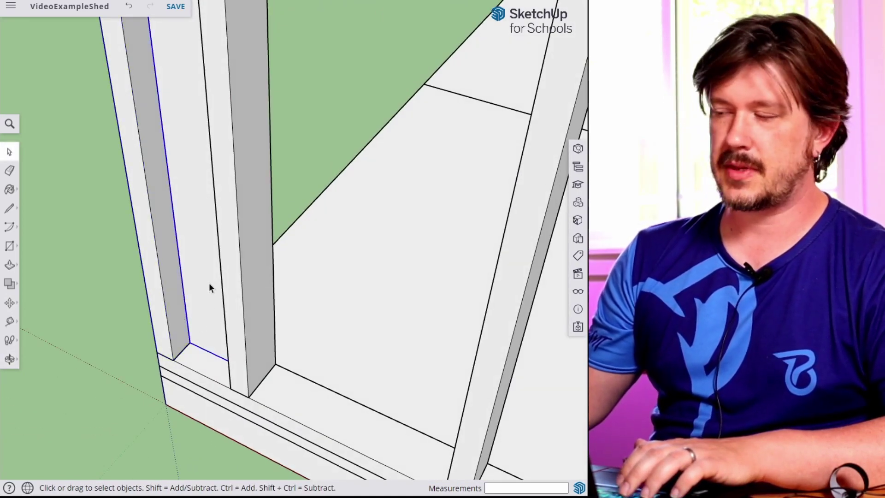
{"action": "middle_click_drag", "start_coordinate": [201, 340], "coordinate": [276, 356]}
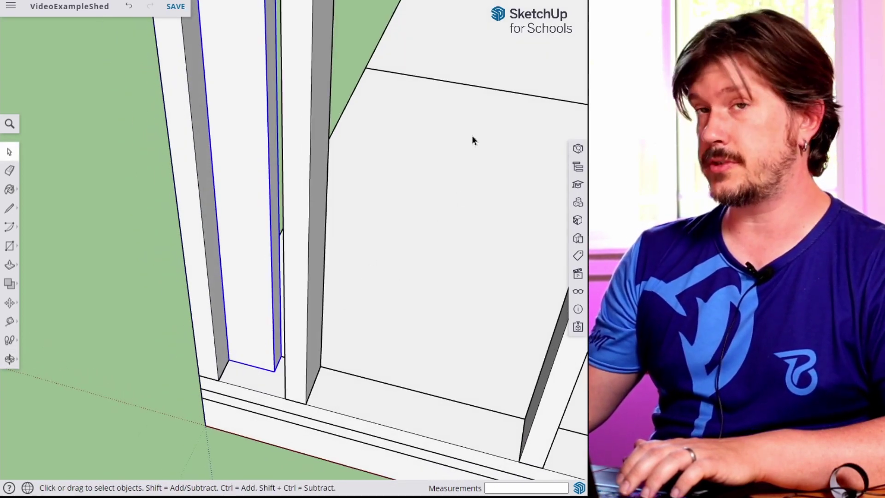
Try moving the rotated corner stud 2" forward, flush with the sill plate's front edge.
{"action": "key", "text": "m"}
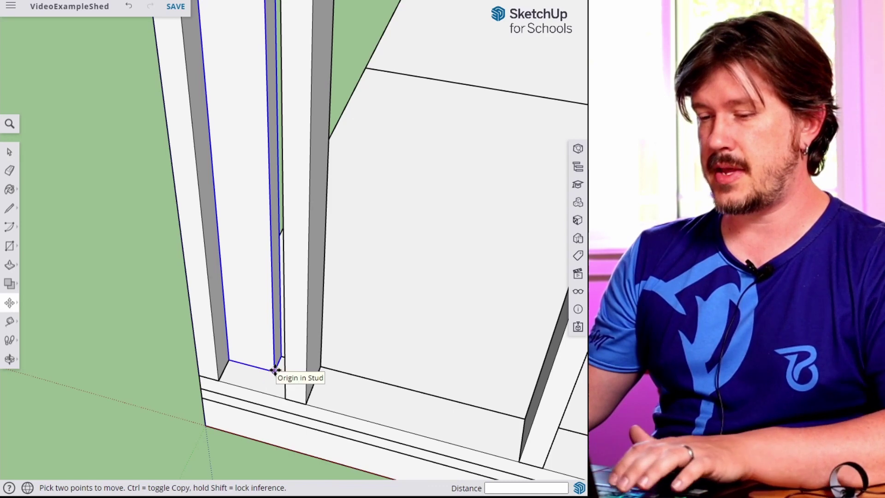
{"action": "left_click", "coordinate": [275, 370]}
{"action": "left_click", "coordinate": [265, 390]}
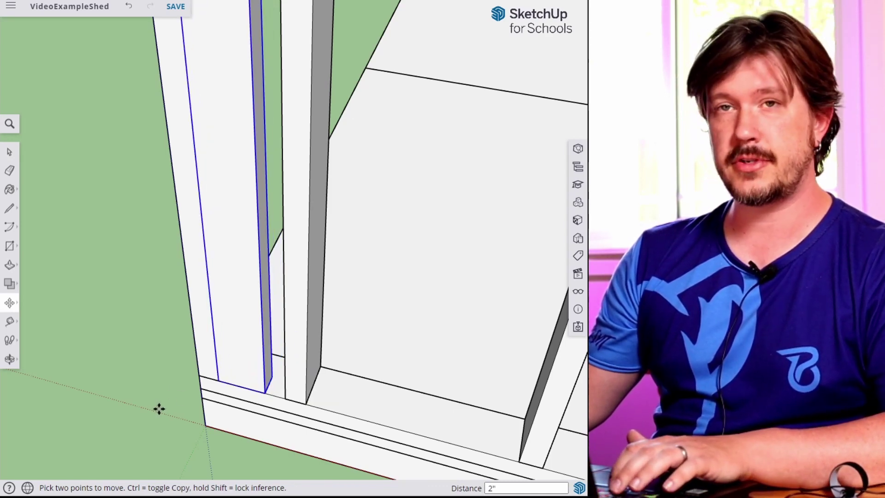
{"action": "left_click", "coordinate": [219, 379]}
{"action": "type", "text": "2"}
{"action": "key", "text": "Return"}
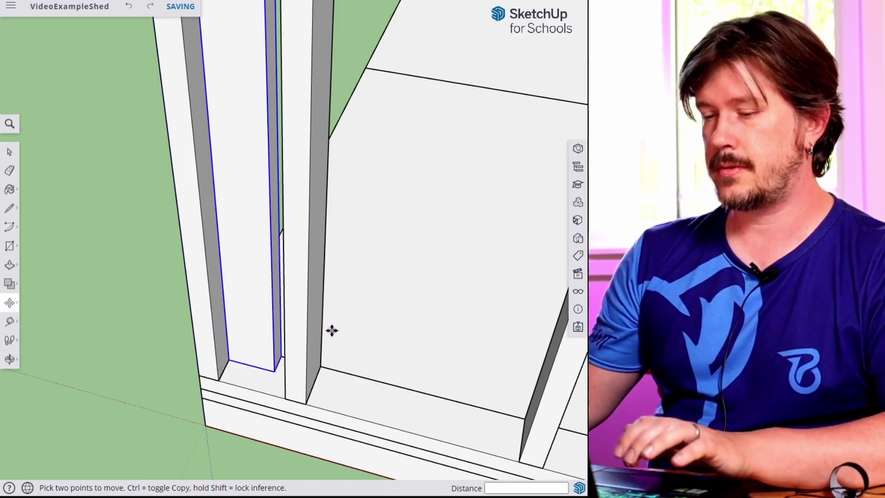
Copy the right end stud 1 1/2" inward along the sill plate, flush against the original.
{"action": "scroll", "coordinate": [332, 331], "scroll_direction": "down", "scroll_amount": 4}
{"action": "key", "text": "space"}
{"action": "left_click", "coordinate": [187, 288]}
{"action": "scroll", "coordinate": [404, 364], "scroll_direction": "down", "scroll_amount": 5}
{"action": "middle_click_drag", "start_coordinate": [403, 362], "coordinate": [343, 349]}
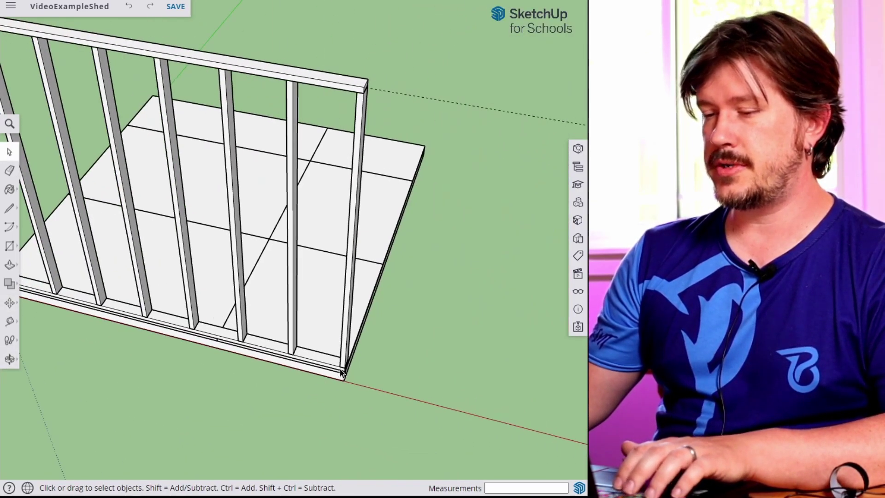
{"action": "scroll", "coordinate": [343, 350], "scroll_direction": "up", "scroll_amount": 5}
{"action": "middle_click_drag", "start_coordinate": [311, 378], "coordinate": [438, 370]}
{"action": "key", "text": "m"}
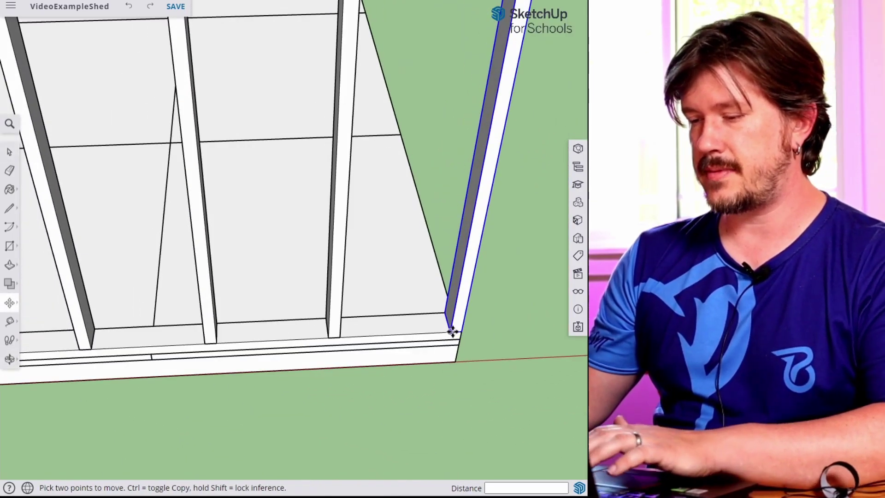
{"action": "scroll", "coordinate": [451, 326], "scroll_direction": "up", "scroll_amount": 5}
{"action": "left_click", "coordinate": [472, 331]}
{"action": "key", "text": "ctrl"}
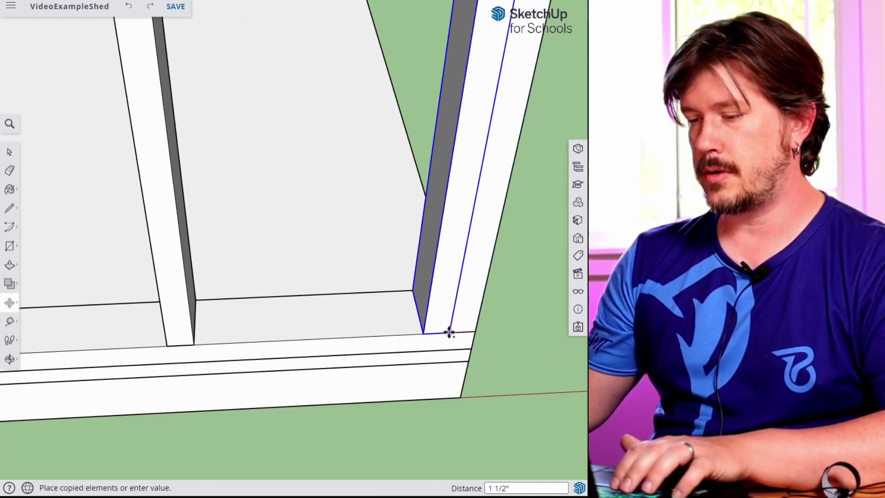
{"action": "left_click", "coordinate": [449, 333]}
Rotate the right stud copy 90° horizontally so its wide side follows the sill plate, and move it flush against the right end stud.
{"action": "key", "text": "space"}
{"action": "left_click", "coordinate": [13, 304]}
{"action": "left_click", "coordinate": [44, 304]}
{"action": "left_click_drag", "start_coordinate": [413, 290], "coordinate": [423, 333]}
{"action": "left_click", "coordinate": [344, 298]}
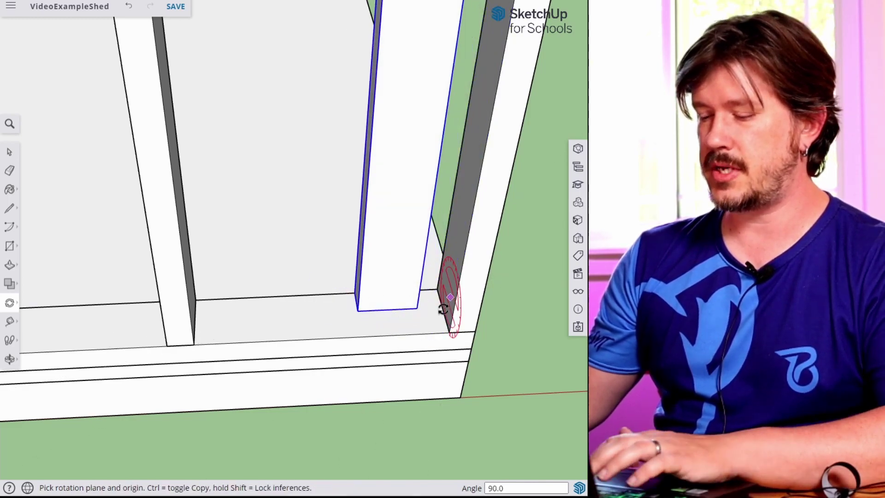
{"action": "key", "text": "m"}
{"action": "left_click", "coordinate": [413, 310]}
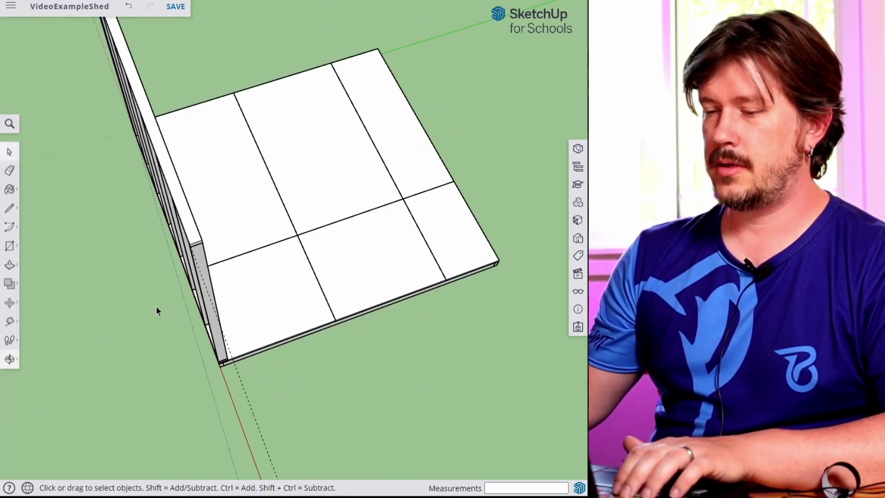
Examine the end studs and rotated corner studs at both ends of the wall from inside and outside.
{"action": "key", "text": "o"}
{"action": "left_click_drag", "start_coordinate": [158, 306], "coordinate": [39, 208]}
{"action": "key", "text": "space"}
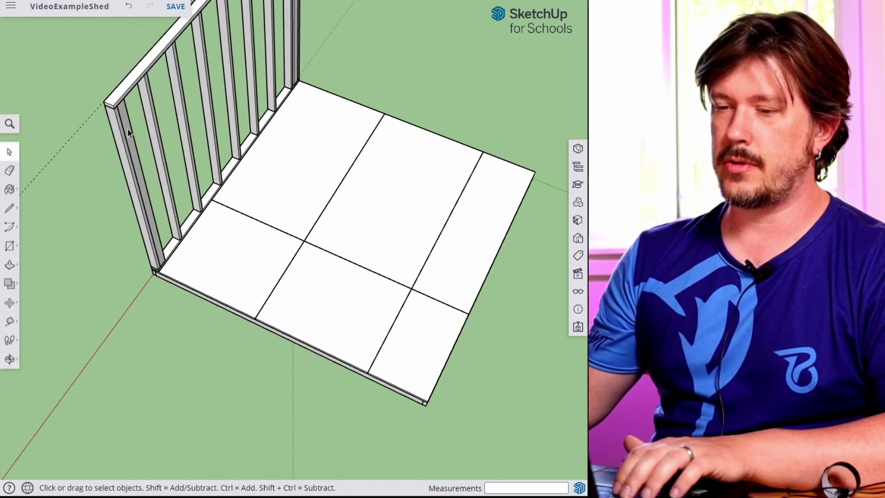
{"action": "left_click", "coordinate": [120, 139]}
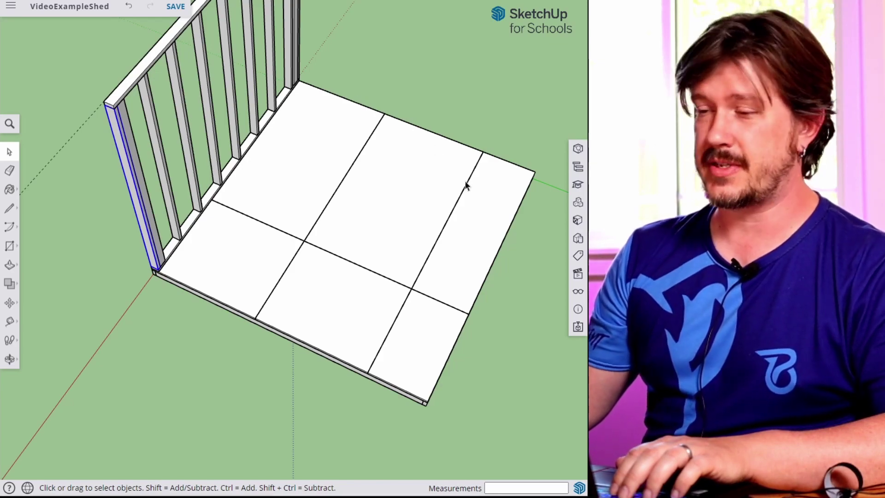
{"action": "middle_click_drag", "start_coordinate": [344, 106], "coordinate": [194, 194]}
{"action": "middle_click_drag", "start_coordinate": [407, 262], "coordinate": [138, 231]}
{"action": "middle_click_drag", "start_coordinate": [347, 233], "coordinate": [409, 279]}
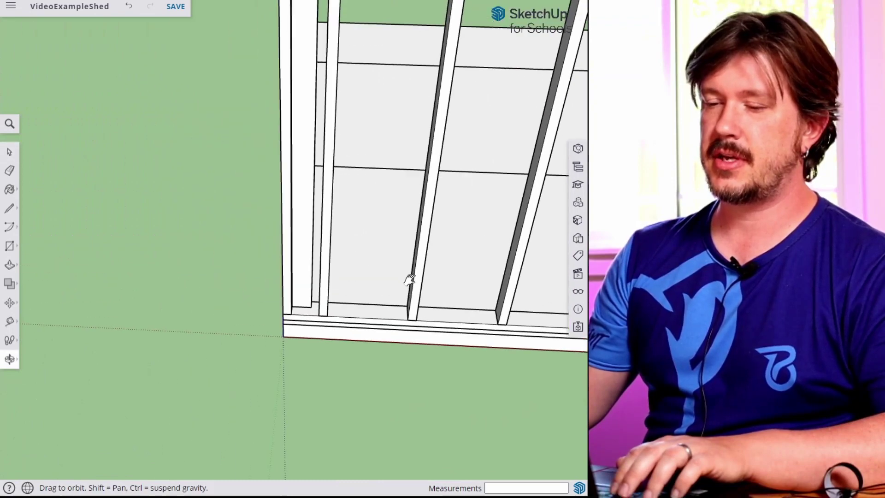
Move the intermediate stud nearest the left corner 6" along the sill plate, away from the corner studs.
{"action": "scroll", "coordinate": [350, 324], "scroll_direction": "up", "scroll_amount": 3}
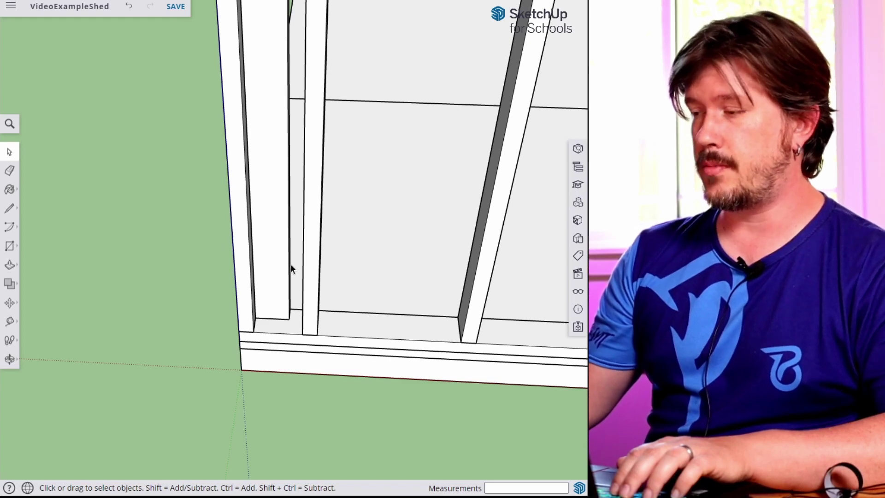
{"action": "left_click", "coordinate": [312, 265]}
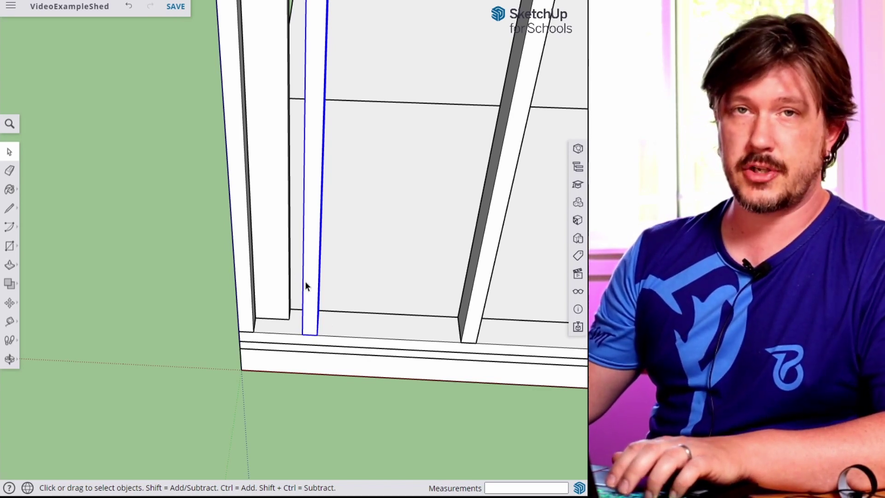
{"action": "key", "text": "m"}
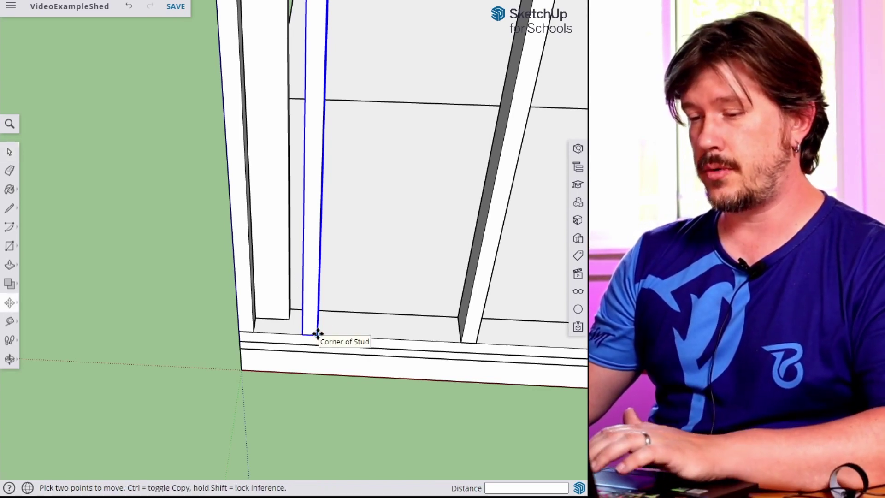
{"action": "left_click", "coordinate": [318, 334]}
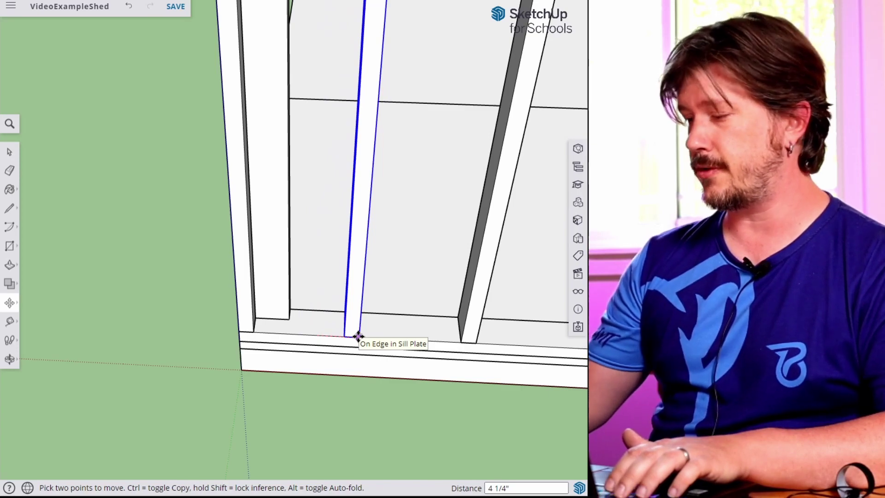
{"action": "type", "text": "6"}
{"action": "key", "text": "Return"}
{"action": "key", "text": "space"}
{"action": "left_click", "coordinate": [388, 419]}
Examine the stud layout across the full length of the front wall.
{"action": "scroll", "coordinate": [411, 403], "scroll_direction": "down", "scroll_amount": 3}
{"action": "scroll", "coordinate": [473, 349], "scroll_direction": "down", "scroll_amount": 3}
{"action": "middle_click_drag", "start_coordinate": [473, 350], "coordinate": [194, 342], "text": "shift"}
{"action": "left_click", "coordinate": [435, 373]}
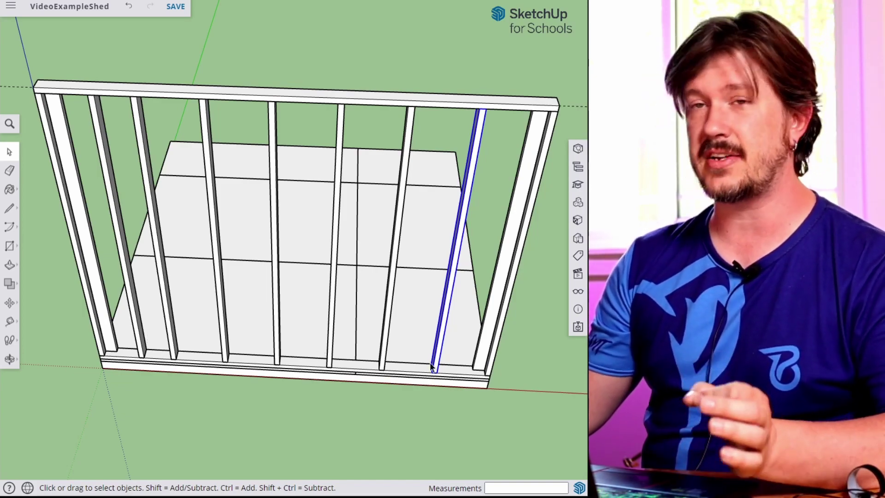
{"action": "middle_click_drag", "start_coordinate": [209, 369], "coordinate": [222, 335]}
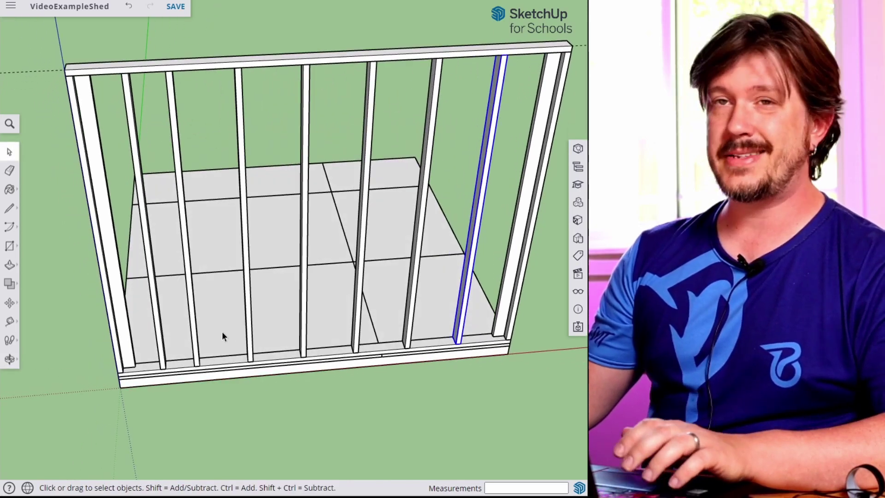
{"action": "left_click", "coordinate": [162, 343]}
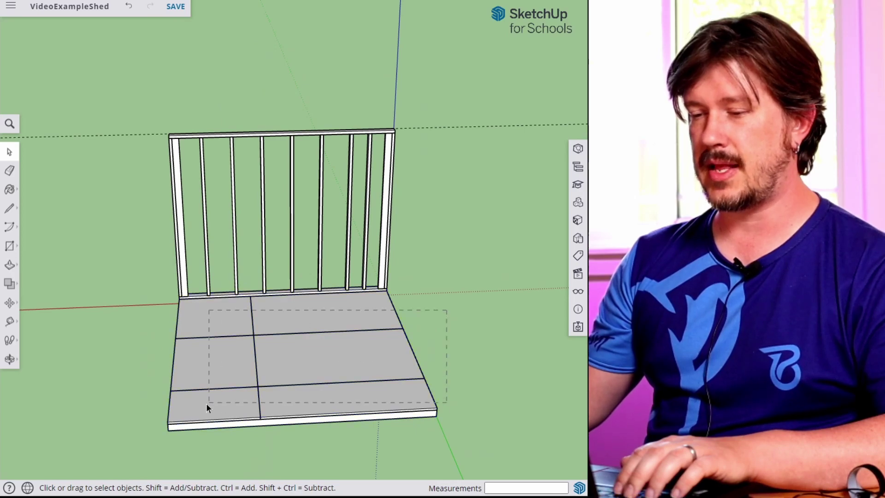
Select the entire shed floor, including its underside framing and decking, without the wall, and make it a group.
{"action": "left_click_drag", "start_coordinate": [145, 432], "coordinate": [146, 433]}
{"action": "middle_click_drag", "start_coordinate": [280, 406], "coordinate": [326, 398]}
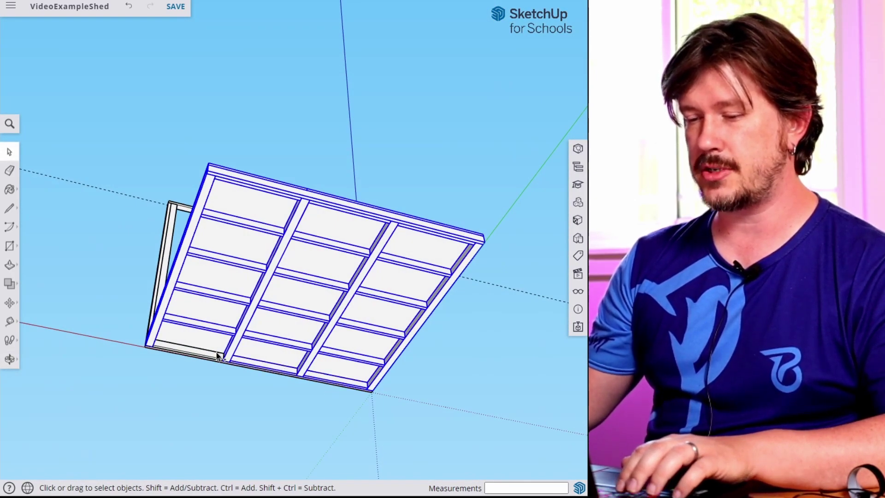
{"action": "middle_click_drag", "start_coordinate": [178, 365], "coordinate": [251, 331]}
{"action": "scroll", "coordinate": [272, 313], "scroll_direction": "up", "scroll_amount": 2}
{"action": "scroll", "coordinate": [272, 313], "scroll_direction": "up", "scroll_amount": 2}
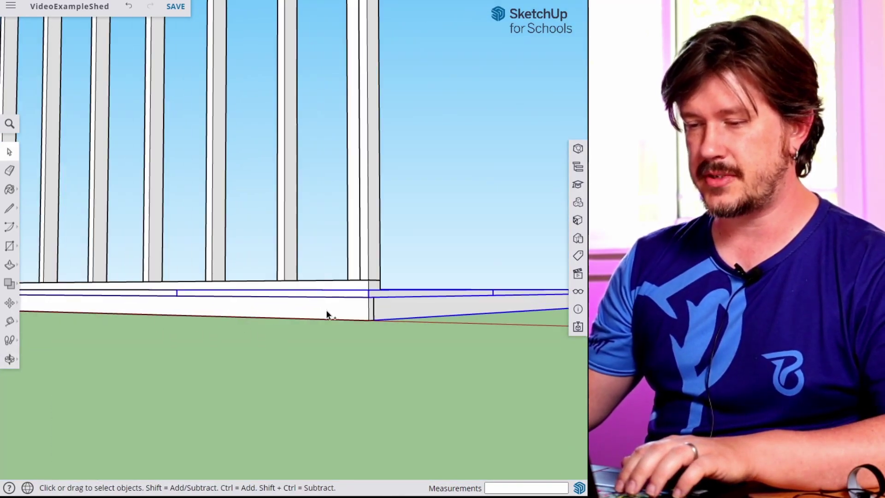
{"action": "scroll", "coordinate": [424, 310], "scroll_direction": "down", "scroll_amount": 5}
{"action": "right_click", "coordinate": [424, 306]}
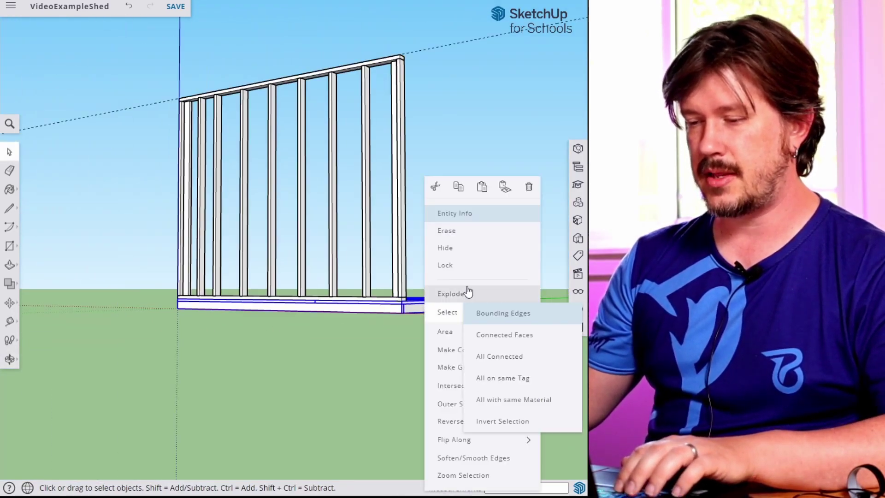
{"action": "left_click", "coordinate": [453, 369]}
{"action": "middle_click_drag", "start_coordinate": [474, 245], "coordinate": [338, 357]}
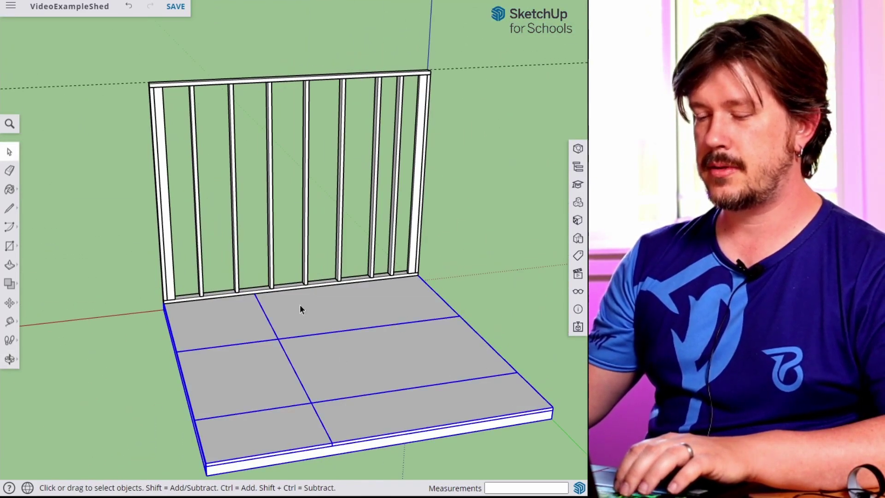
{"action": "key", "text": "m"}
{"action": "left_click", "coordinate": [347, 357]}
{"action": "key", "text": "Escape"}
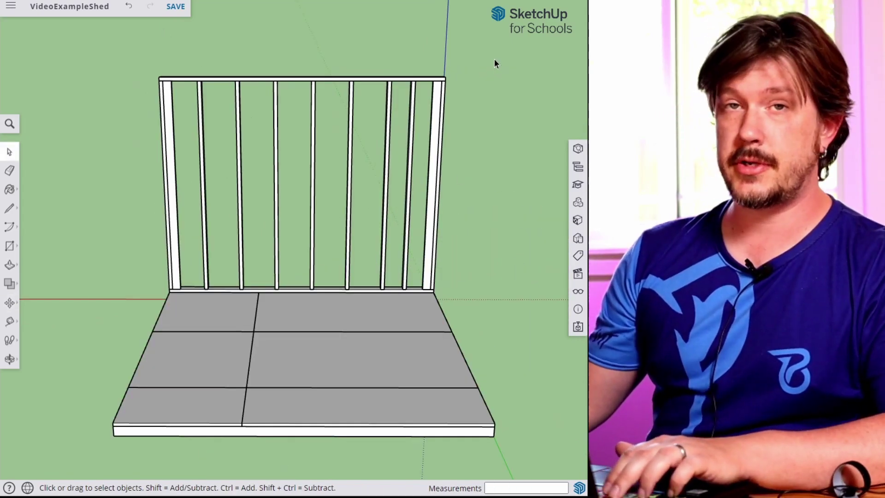
Select all plates and studs of the front wall and copy them straight across the floor to its back edge.
{"action": "left_click_drag", "start_coordinate": [494, 59], "coordinate": [158, 258]}
{"action": "left_click_drag", "start_coordinate": [136, 302], "coordinate": [137, 302]}
{"action": "left_click", "coordinate": [124, 236]}
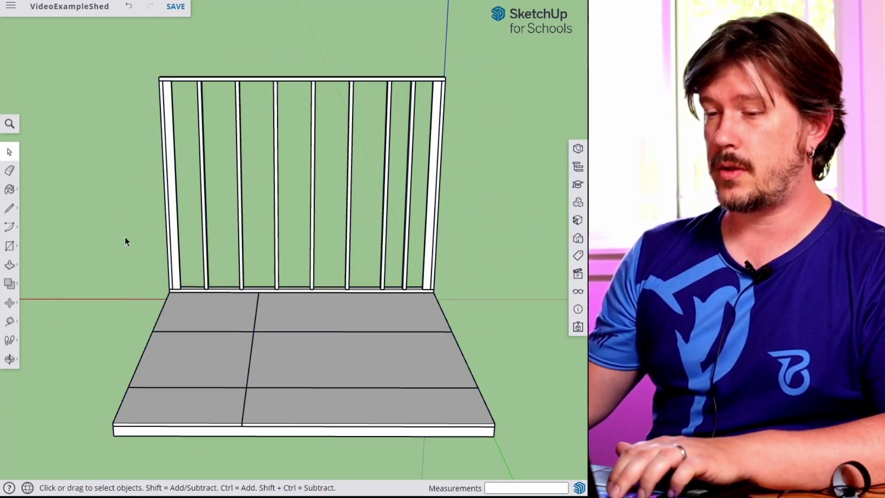
{"action": "left_click_drag", "start_coordinate": [115, 60], "coordinate": [509, 314]}
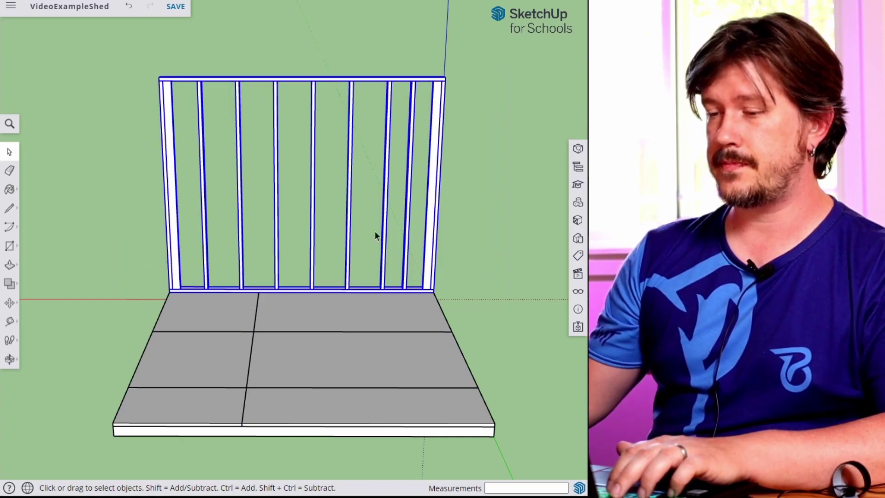
{"action": "right_click", "coordinate": [433, 213]}
{"action": "middle_click_drag", "start_coordinate": [411, 355], "coordinate": [348, 364]}
{"action": "key", "text": "m"}
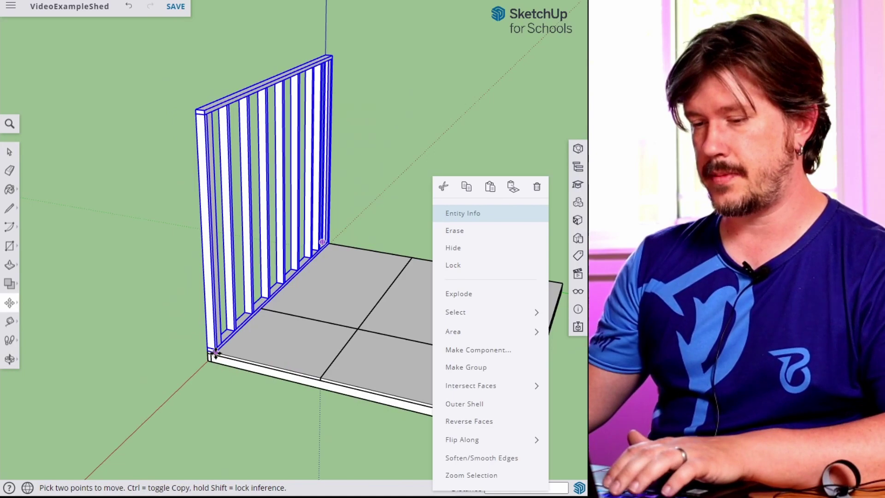
{"action": "left_click", "coordinate": [214, 355]}
{"action": "key", "text": "ctrl"}
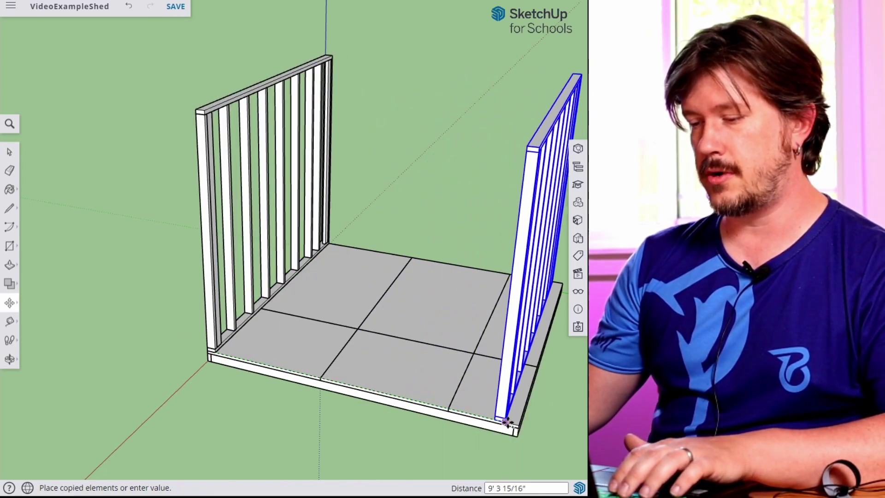
{"action": "left_click", "coordinate": [516, 423]}
{"action": "key", "text": "space"}
Move the rotated corner stud at one end of the back wall 2" toward the floor, flush with the sill plate's inner edge.
{"action": "middle_click_drag", "start_coordinate": [519, 342], "coordinate": [60, 295]}
{"action": "middle_click_drag", "start_coordinate": [359, 320], "coordinate": [200, 397]}
{"action": "scroll", "coordinate": [85, 335], "scroll_direction": "up", "scroll_amount": 3}
{"action": "middle_click_drag", "start_coordinate": [84, 336], "coordinate": [354, 312]}
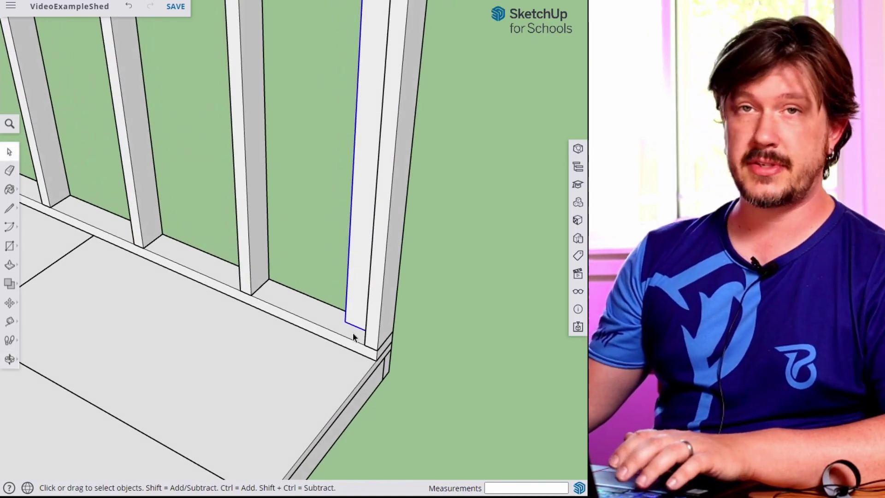
{"action": "middle_click_drag", "start_coordinate": [362, 336], "coordinate": [394, 282]}
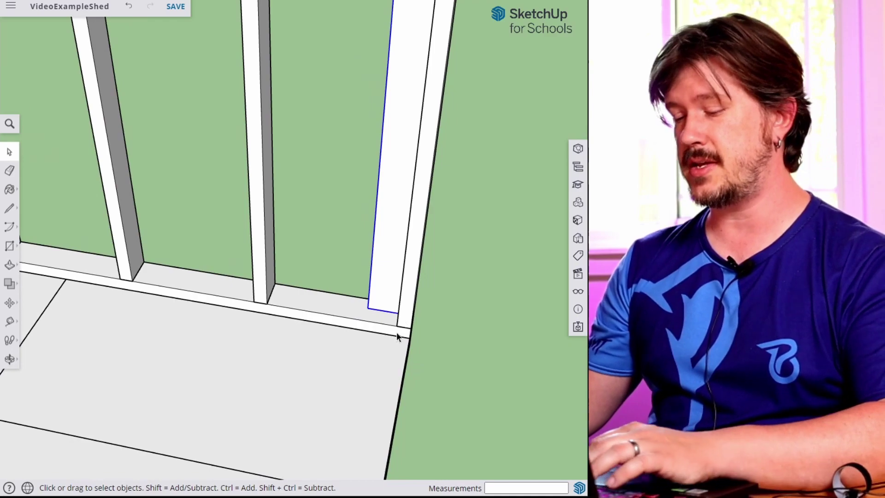
{"action": "key", "text": "m"}
{"action": "left_click", "coordinate": [367, 309]}
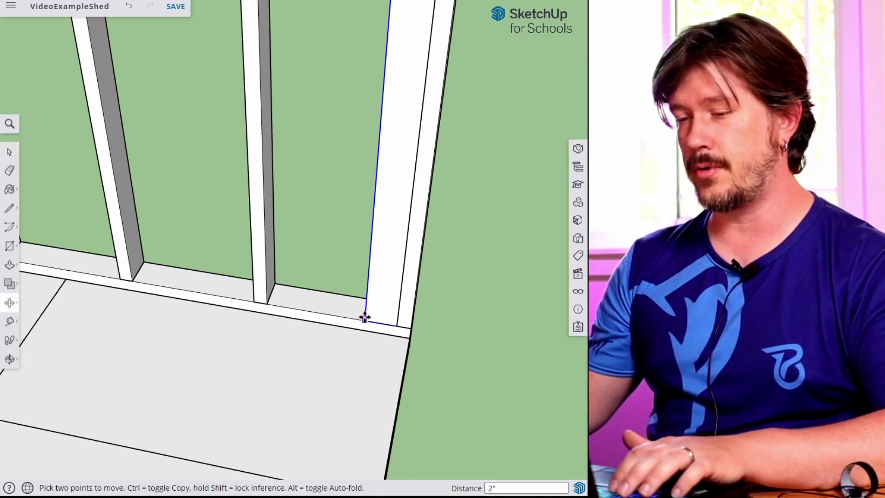
{"action": "key", "text": "space"}
Move the rotated corner stud at the other end of the back wall toward the floor, flush with the sill plate's inner edge.
{"action": "scroll", "coordinate": [260, 310], "scroll_direction": "down", "scroll_amount": 5}
{"action": "middle_click_drag", "start_coordinate": [259, 312], "coordinate": [567, 353], "text": "shift"}
{"action": "scroll", "coordinate": [330, 302], "scroll_direction": "up", "scroll_amount": 6}
{"action": "left_click", "coordinate": [330, 302]}
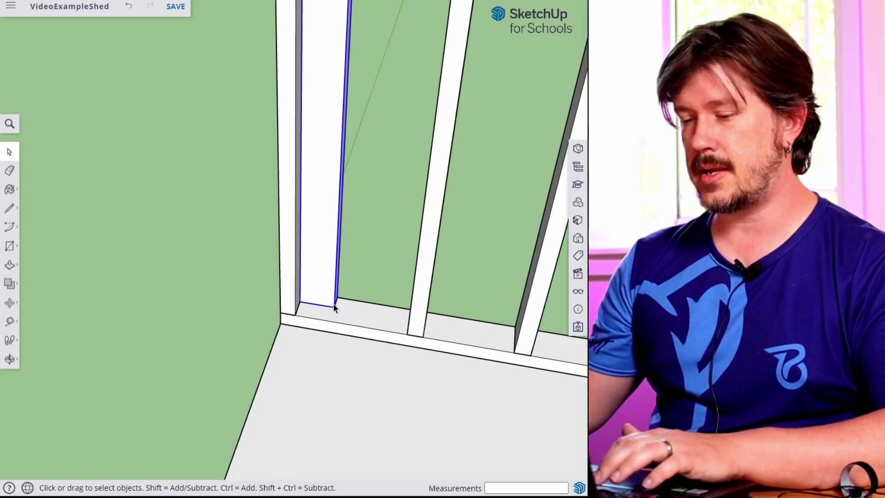
{"action": "key", "text": "m"}
{"action": "left_click", "coordinate": [332, 302]}
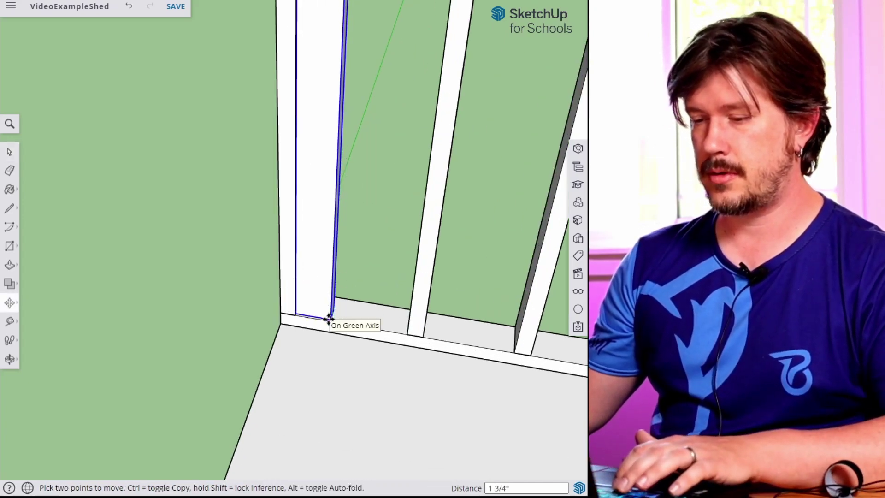
{"action": "key", "text": "space"}
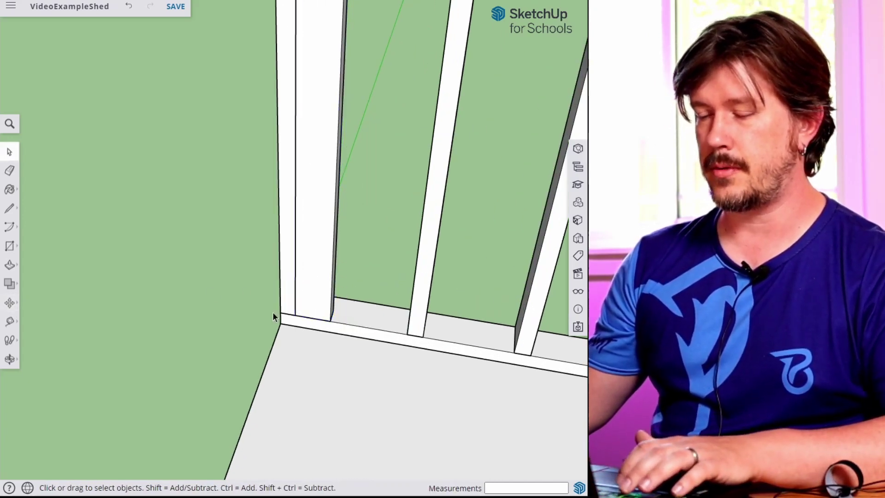
Draw a 3.5" wide rectangle along the floor's open side edge, spanning between the sill plates of the front and back walls.
{"action": "scroll", "coordinate": [272, 312], "scroll_direction": "down", "scroll_amount": 8}
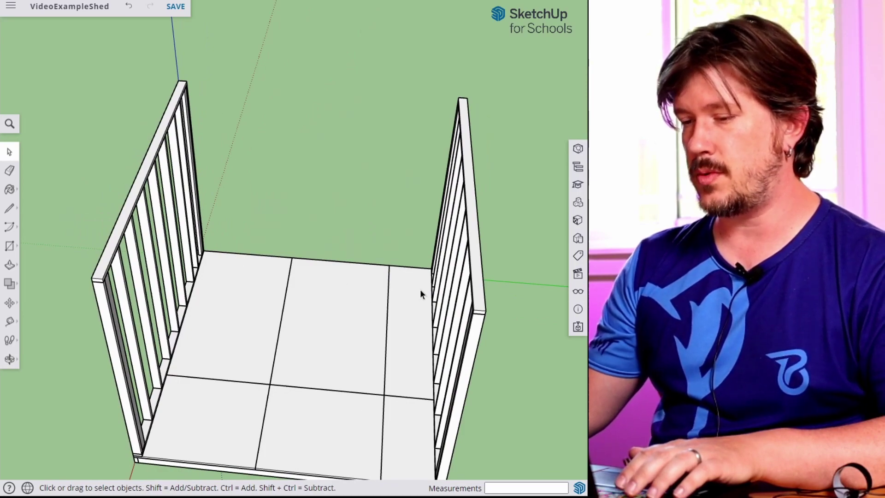
{"action": "middle_click_drag", "start_coordinate": [248, 317], "coordinate": [254, 280], "text": "shift"}
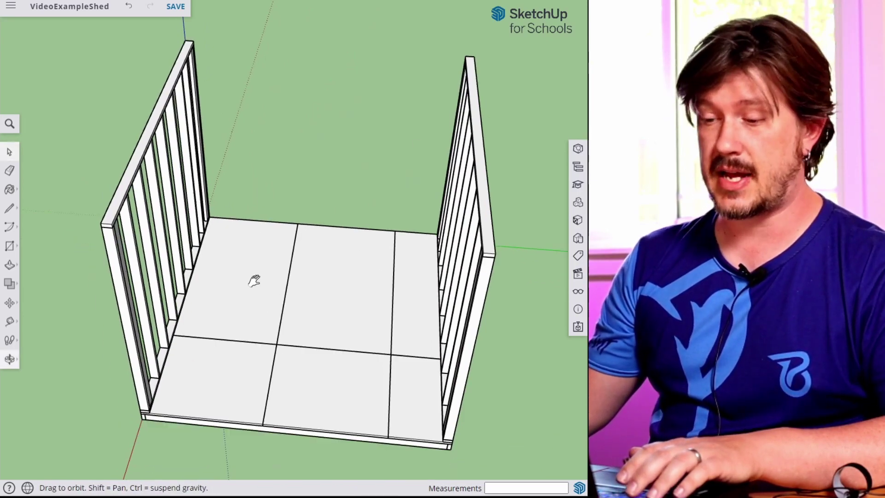
{"action": "scroll", "coordinate": [286, 364], "scroll_direction": "up", "scroll_amount": 5}
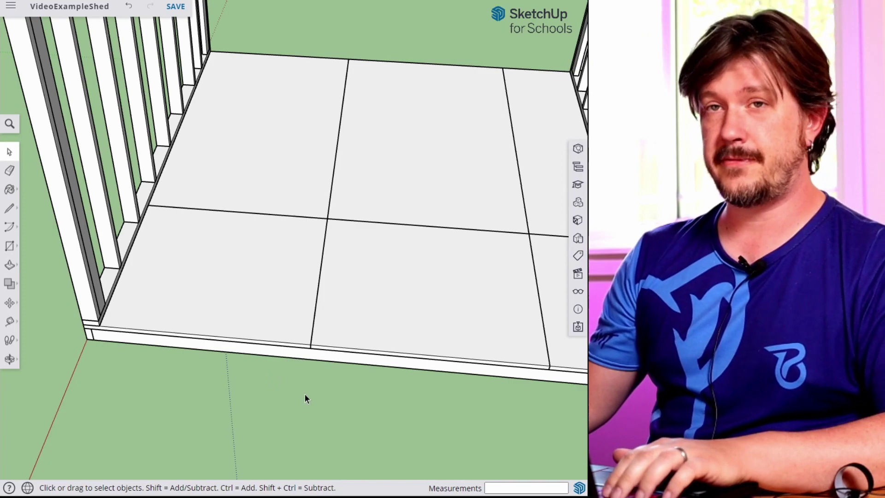
{"action": "key", "text": "r"}
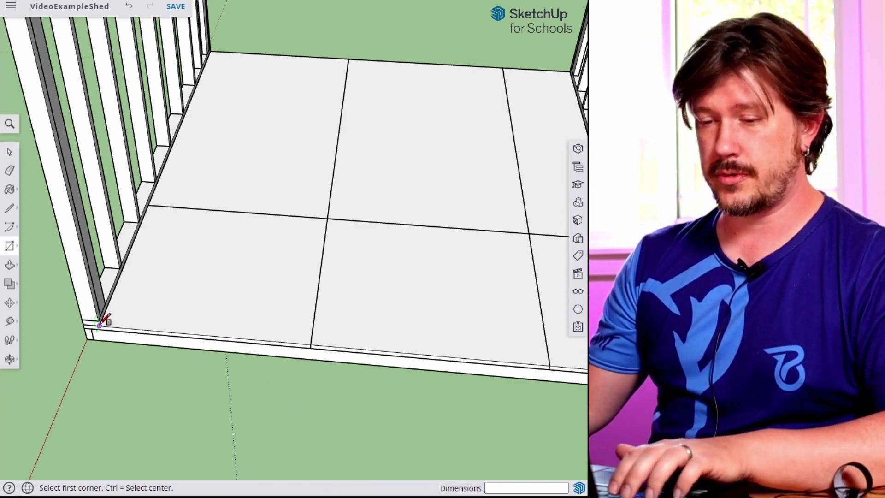
{"action": "scroll", "coordinate": [101, 322], "scroll_direction": "up", "scroll_amount": 2}
{"action": "left_click", "coordinate": [99, 328]}
{"action": "middle_click_drag", "start_coordinate": [456, 350], "coordinate": [435, 261]}
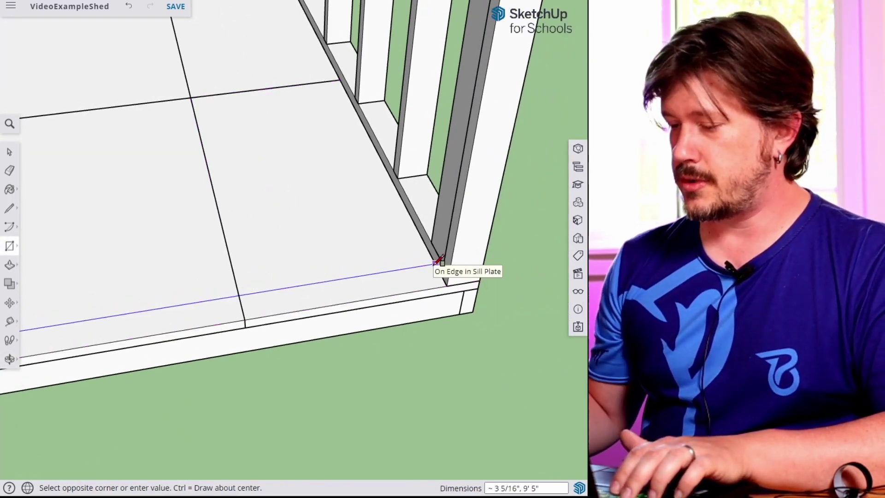
{"action": "type", "text": "3."}
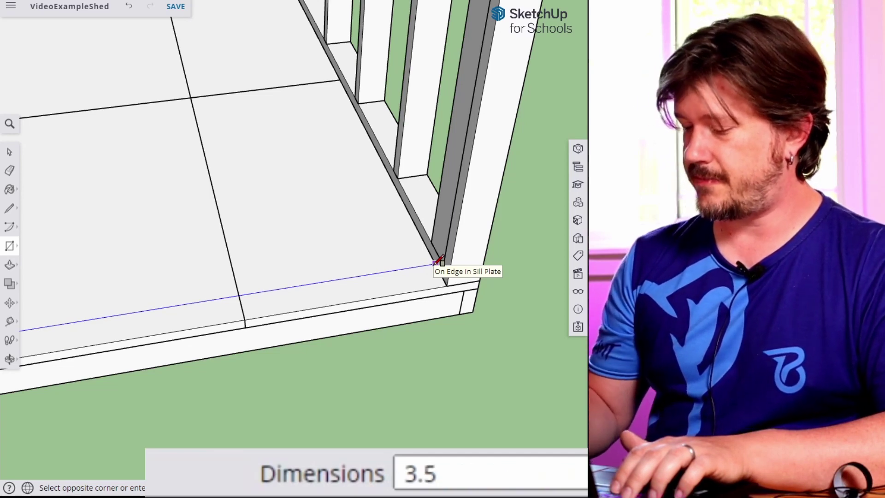
{"action": "type", "text": "5,"}
{"action": "key", "text": "Return"}
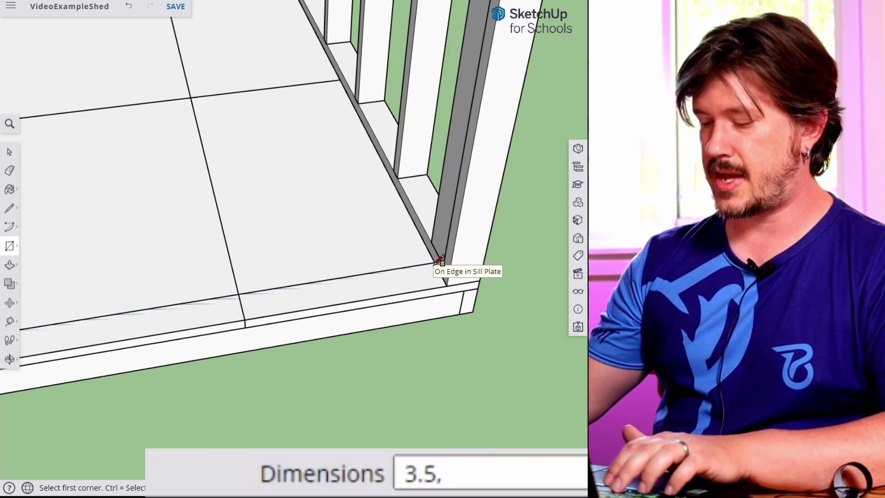
Pull the side rectangle up 1 1/2" to the height of the adjoining sill plates.
{"action": "key", "text": "p"}
{"action": "left_click", "coordinate": [420, 289]}
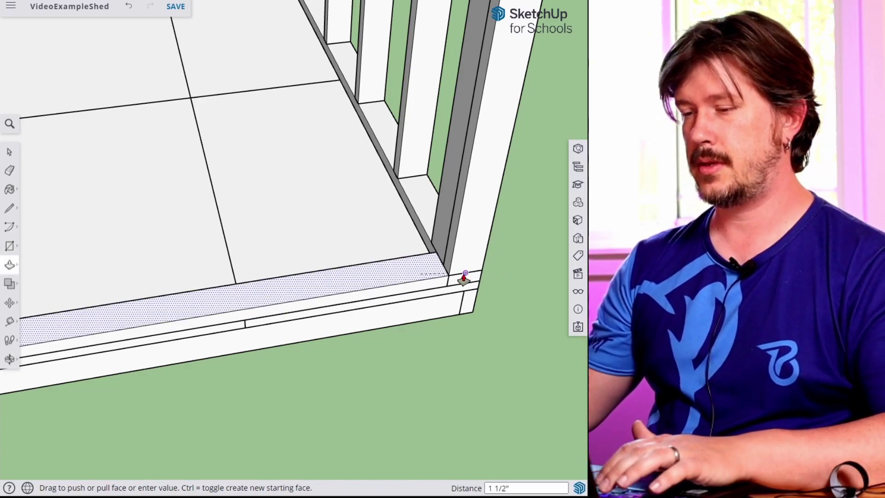
{"action": "left_click", "coordinate": [464, 279]}
Select the whole new side plate and make it a component named Side Sill Plate.
{"action": "key", "text": "space"}
{"action": "middle_click_drag", "start_coordinate": [402, 274], "coordinate": [183, 281]}
{"action": "left_click", "coordinate": [173, 300]}
{"action": "right_click", "coordinate": [173, 300]}
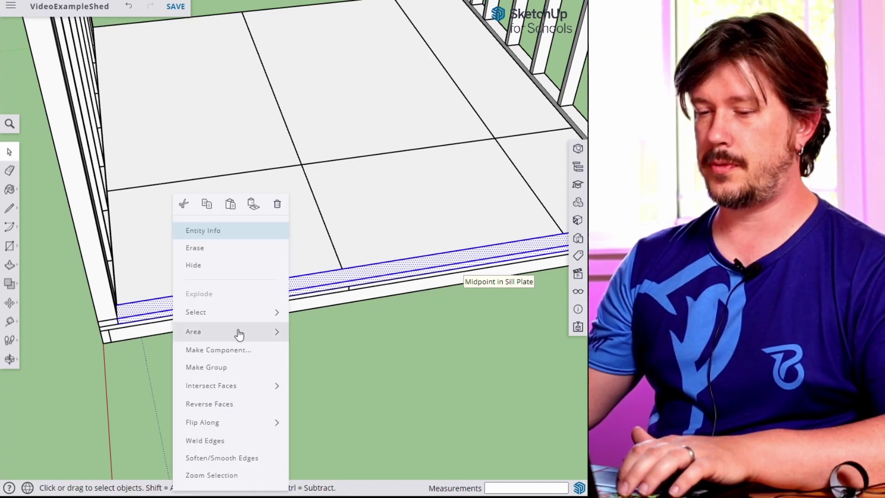
{"action": "left_click", "coordinate": [231, 350]}
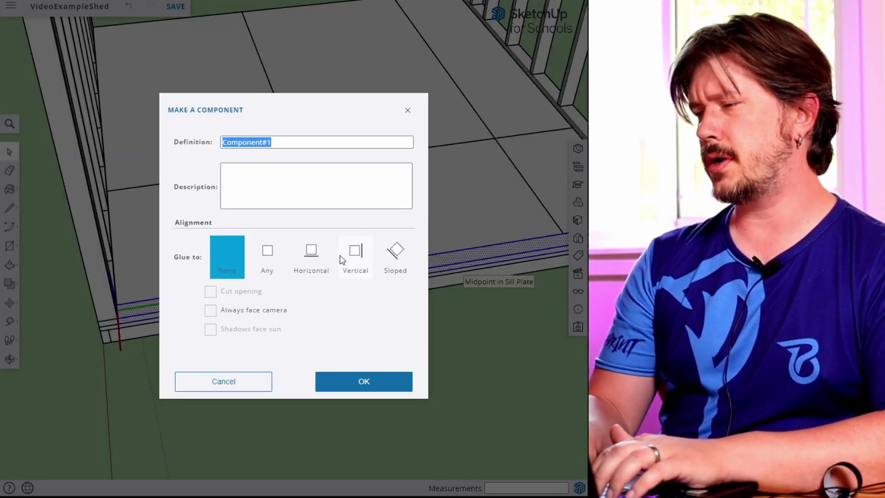
{"action": "type", "text": "Side"}
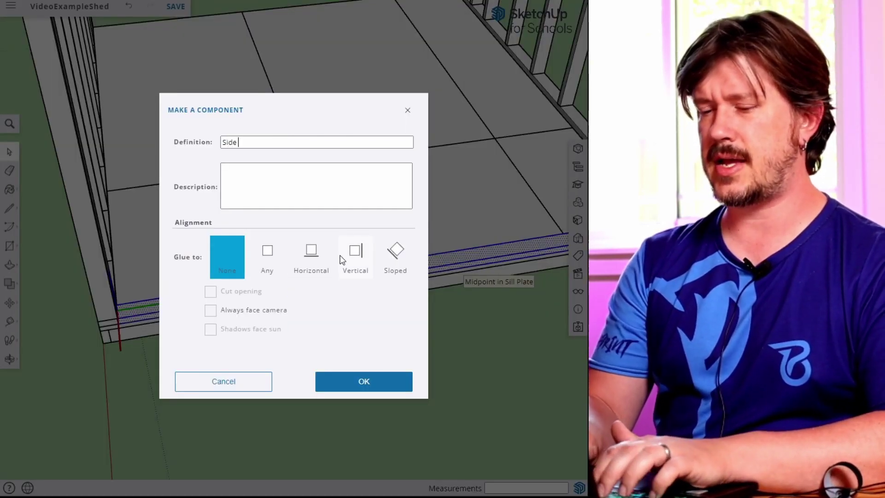
{"action": "type", "text": " Sti"}
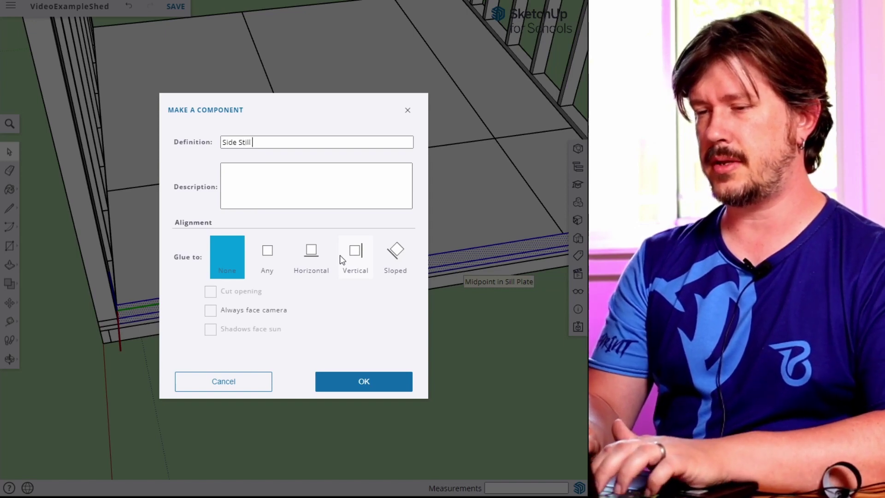
{"action": "type", "text": "l Plate"}
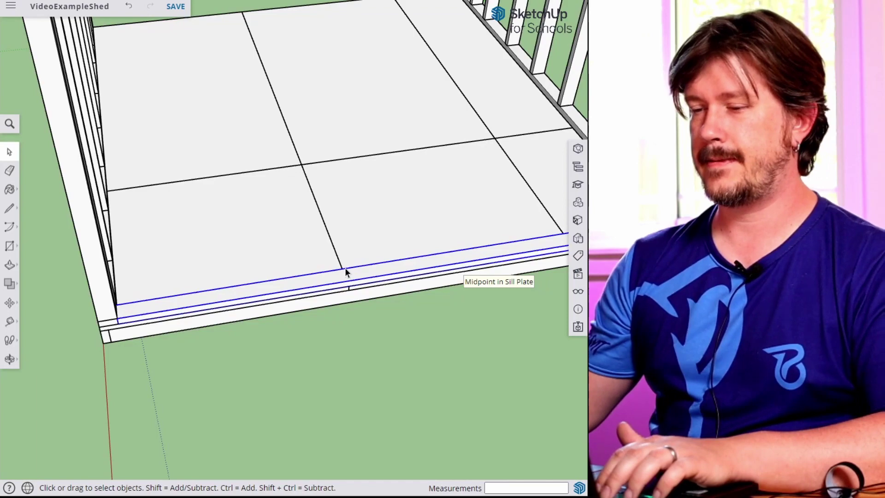
Copy the side sill plate straight up between the front and back walls' top plates to form the side wall's top plate.
{"action": "middle_click_drag", "start_coordinate": [322, 279], "coordinate": [368, 258]}
{"action": "key", "text": "m"}
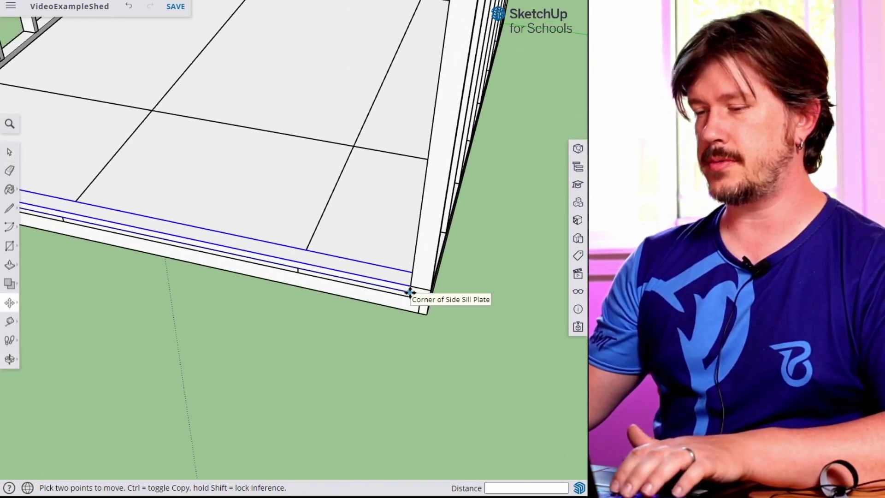
{"action": "left_click", "coordinate": [410, 288]}
{"action": "scroll", "coordinate": [405, 202], "scroll_direction": "up", "scroll_amount": 2}
{"action": "key", "text": "ctrl"}
{"action": "scroll", "coordinate": [403, 120], "scroll_direction": "down", "scroll_amount": 3}
{"action": "middle_click_drag", "start_coordinate": [406, 89], "coordinate": [443, 173]}
{"action": "scroll", "coordinate": [452, 194], "scroll_direction": "up", "scroll_amount": 2}
{"action": "middle_click_drag", "start_coordinate": [450, 340], "coordinate": [430, 162]}
{"action": "middle_click_drag", "start_coordinate": [356, 314], "coordinate": [378, 376], "text": "shift"}
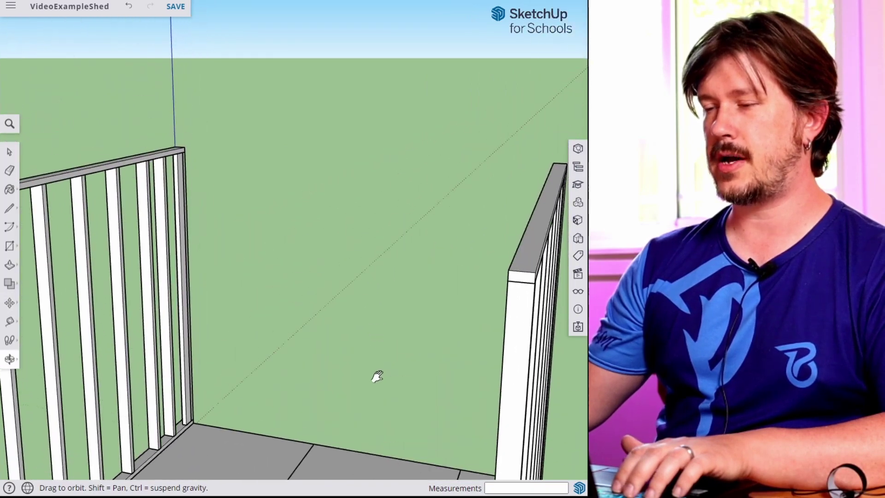
{"action": "left_click", "coordinate": [510, 271]}
Copy the back wall's rotated corner stud onto the side sill plate near that corner.
{"action": "scroll", "coordinate": [419, 309], "scroll_direction": "down", "scroll_amount": 5}
{"action": "middle_click_drag", "start_coordinate": [419, 308], "coordinate": [355, 322]}
{"action": "middle_click_drag", "start_coordinate": [264, 355], "coordinate": [300, 385]}
{"action": "scroll", "coordinate": [417, 429], "scroll_direction": "up", "scroll_amount": 3}
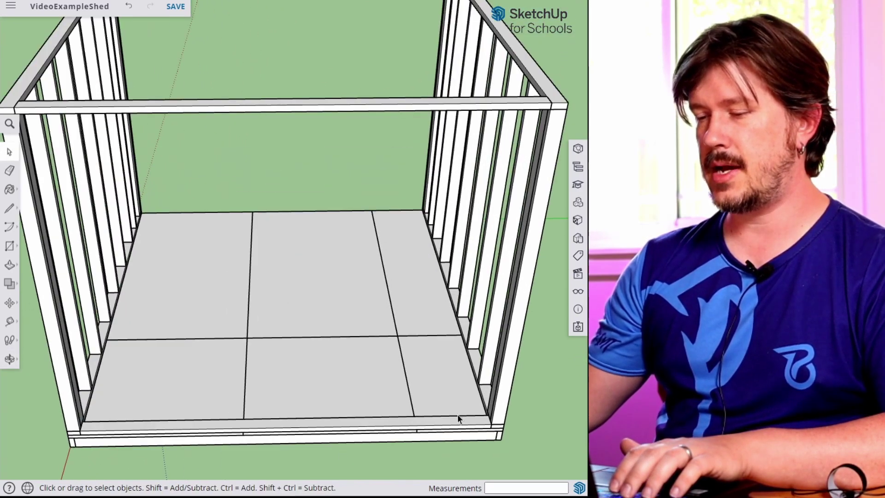
{"action": "middle_click_drag", "start_coordinate": [461, 419], "coordinate": [369, 364]}
{"action": "scroll", "coordinate": [445, 404], "scroll_direction": "up", "scroll_amount": 2}
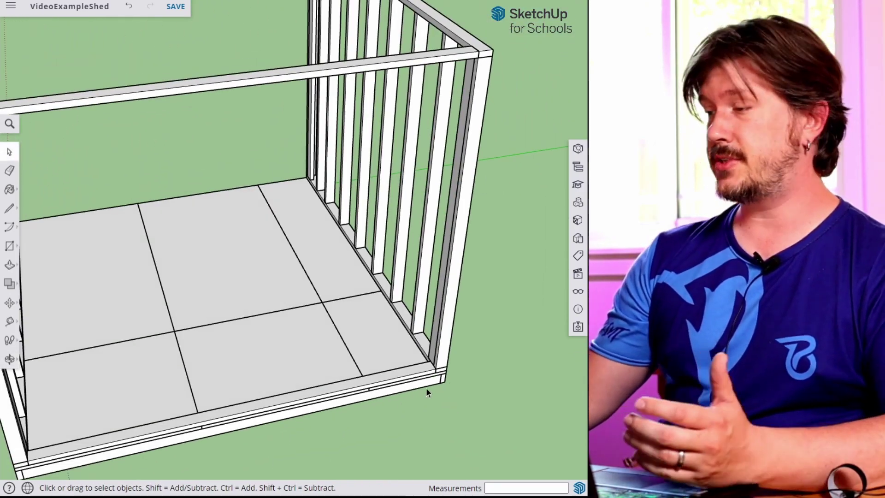
{"action": "middle_click_drag", "start_coordinate": [396, 389], "coordinate": [469, 377]}
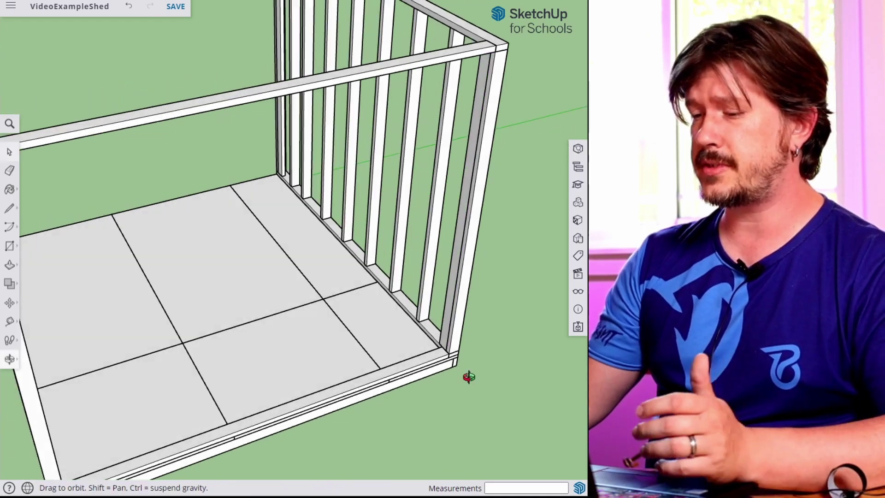
{"action": "scroll", "coordinate": [467, 347], "scroll_direction": "up", "scroll_amount": 4}
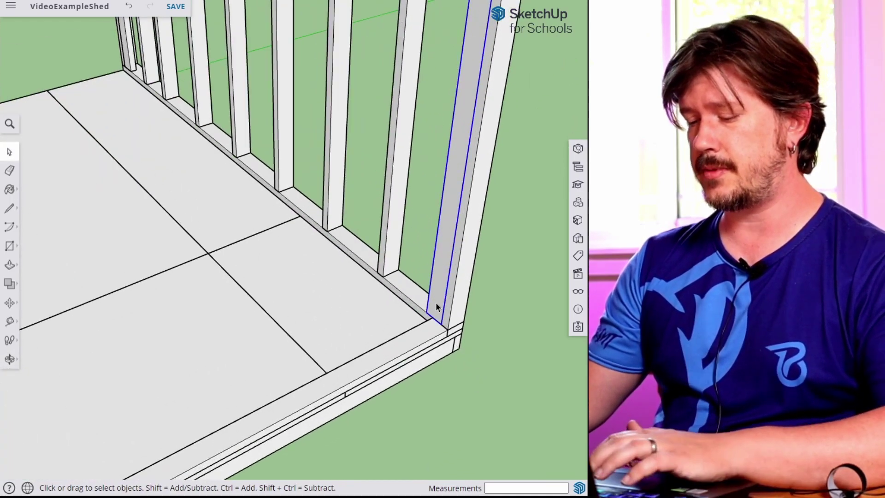
{"action": "key", "text": "m"}
{"action": "left_click", "coordinate": [439, 324]}
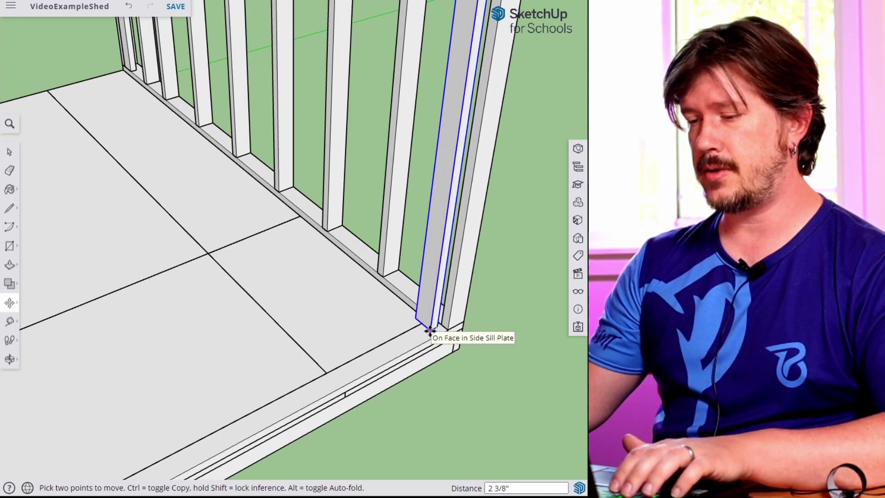
{"action": "key", "text": "ctrl"}
{"action": "left_click", "coordinate": [397, 354]}
Move the copied stud along the side sill plate until it sits tight against the back wall.
{"action": "middle_click_drag", "start_coordinate": [427, 351], "coordinate": [234, 361]}
{"action": "left_click", "coordinate": [240, 365]}
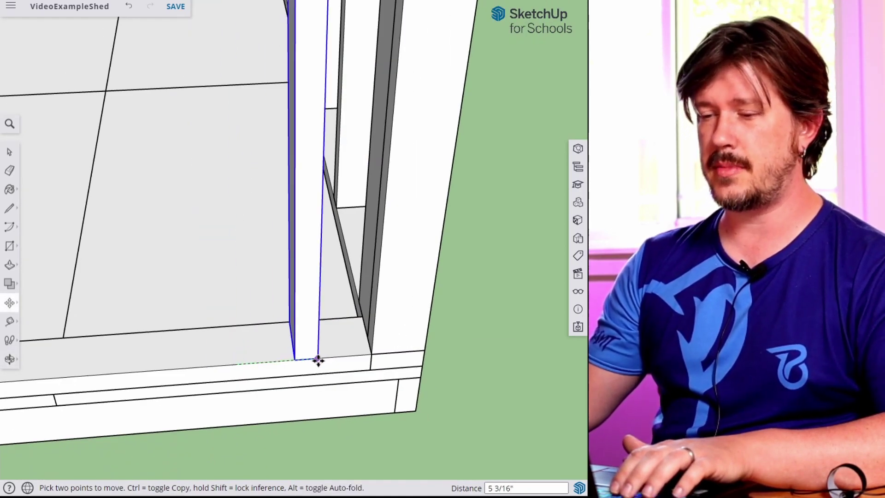
{"action": "left_click", "coordinate": [369, 355]}
Copy the side wall's end stud along the side sill plate to its opposite end, against the front wall.
{"action": "scroll", "coordinate": [259, 223], "scroll_direction": "down", "scroll_amount": 3}
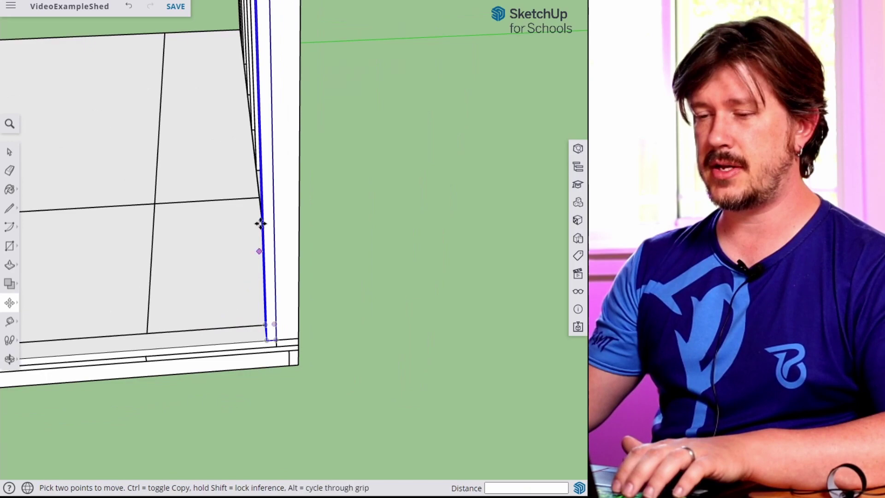
{"action": "scroll", "coordinate": [219, 205], "scroll_direction": "down", "scroll_amount": 3}
{"action": "middle_click_drag", "start_coordinate": [219, 206], "coordinate": [409, 336]}
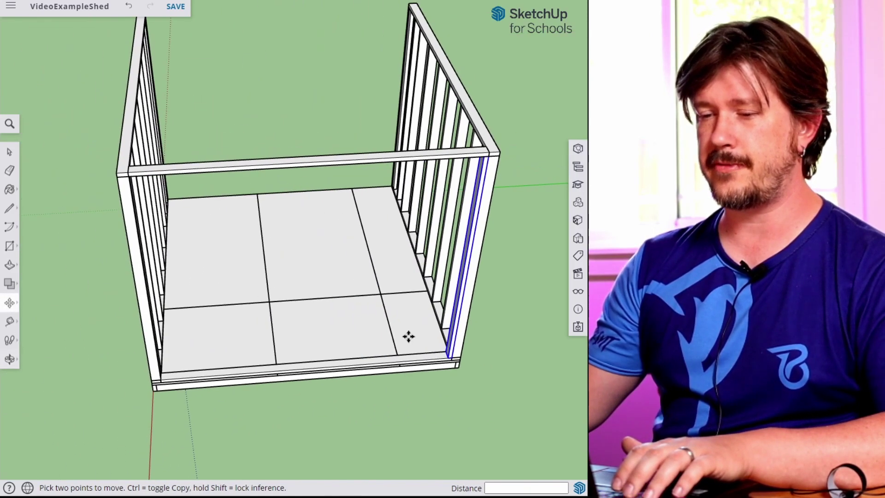
{"action": "scroll", "coordinate": [447, 359], "scroll_direction": "up", "scroll_amount": 4}
{"action": "left_click", "coordinate": [447, 359]}
{"action": "key", "text": "ctrl"}
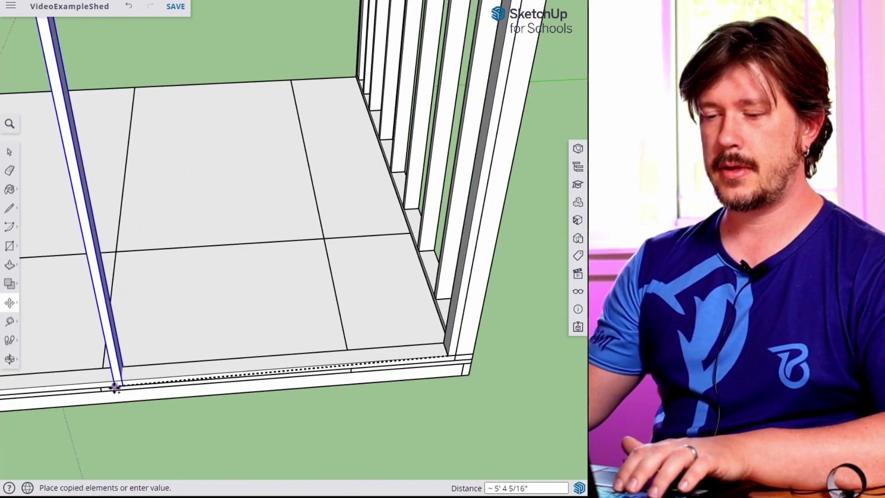
{"action": "middle_click_drag", "start_coordinate": [113, 386], "coordinate": [466, 355], "text": "shift"}
{"action": "left_click", "coordinate": [229, 373]}
{"action": "key", "text": "space"}
{"action": "left_click", "coordinate": [132, 339]}
Examine from outside and inside how the studs meet at the corner of the back wall and the side wall.
{"action": "scroll", "coordinate": [303, 351], "scroll_direction": "down", "scroll_amount": 3}
{"action": "middle_click_drag", "start_coordinate": [422, 342], "coordinate": [483, 112]}
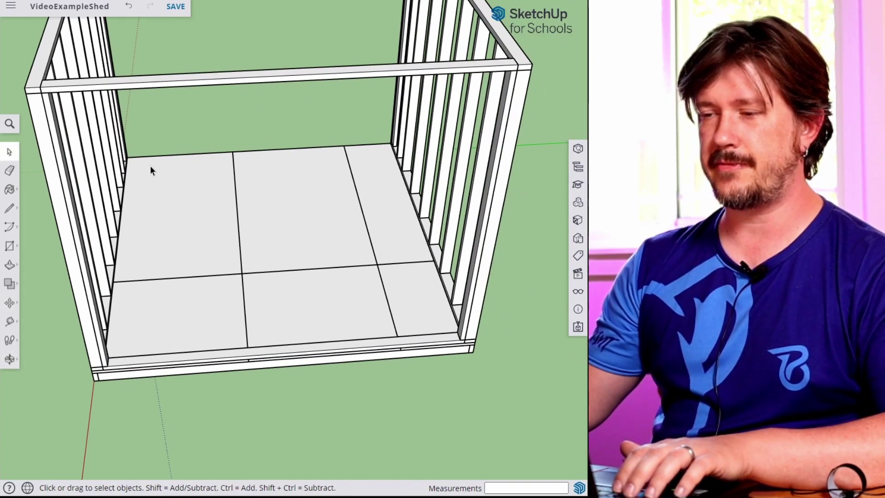
{"action": "middle_click_drag", "start_coordinate": [148, 266], "coordinate": [458, 275]}
{"action": "middle_click_drag", "start_coordinate": [240, 264], "coordinate": [461, 244]}
{"action": "middle_click_drag", "start_coordinate": [259, 159], "coordinate": [297, 395], "text": "shift"}
{"action": "scroll", "coordinate": [352, 346], "scroll_direction": "up", "scroll_amount": 5}
{"action": "middle_click_drag", "start_coordinate": [322, 320], "coordinate": [366, 306]}
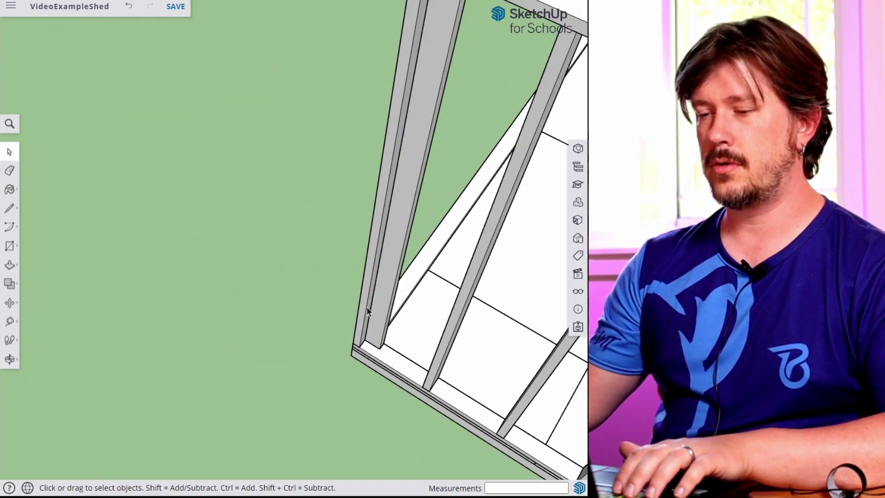
{"action": "left_click", "coordinate": [386, 302]}
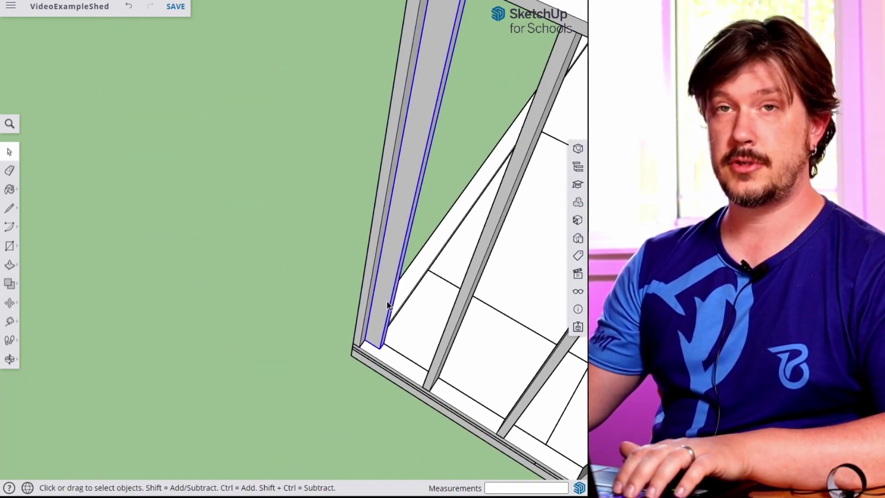
{"action": "middle_click_drag", "start_coordinate": [493, 320], "coordinate": [3, 313]}
{"action": "left_click", "coordinate": [247, 292]}
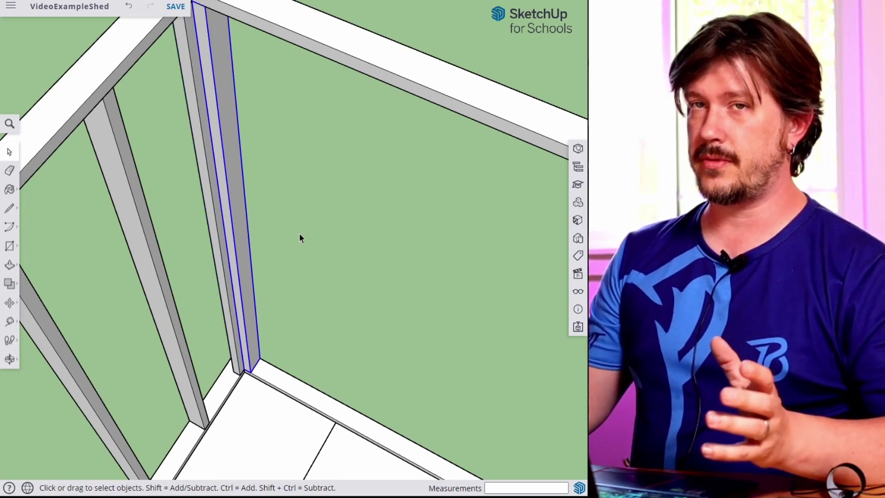
{"action": "scroll", "coordinate": [271, 38], "scroll_direction": "down", "scroll_amount": 2}
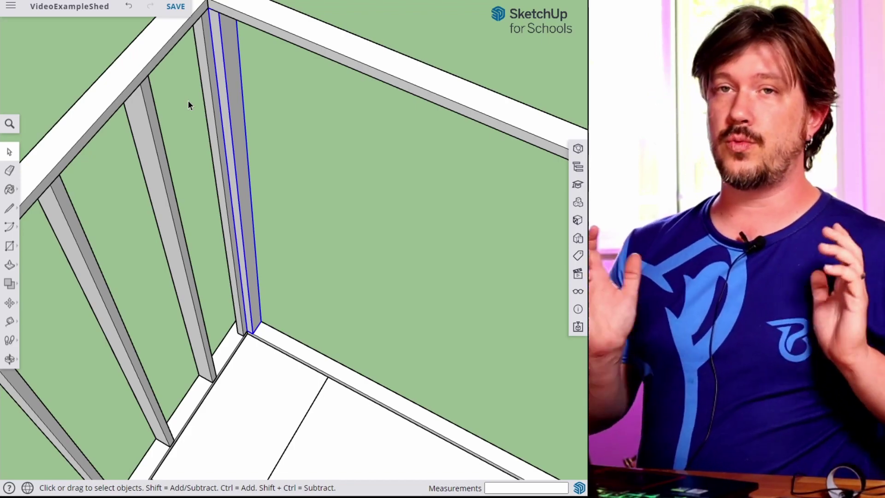
Delete the back wall's rotated corner stud beside the side wall's end stud.
{"action": "left_click", "coordinate": [182, 33]}
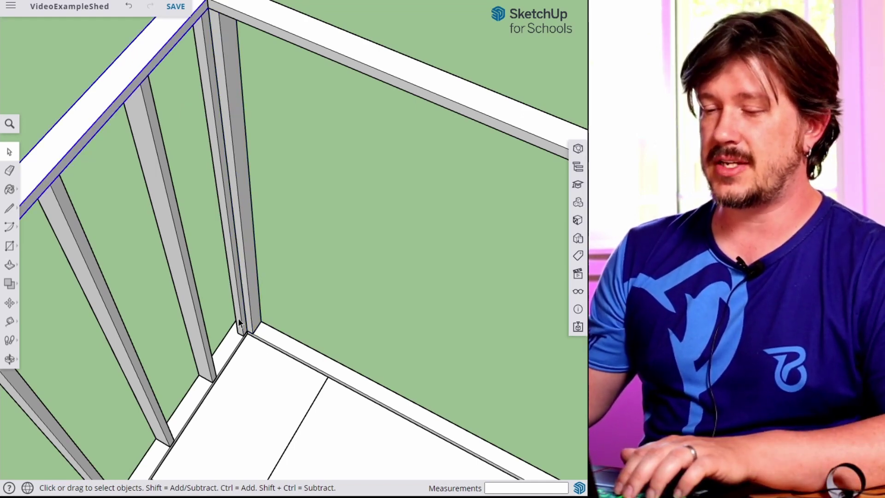
{"action": "left_click", "coordinate": [231, 240]}
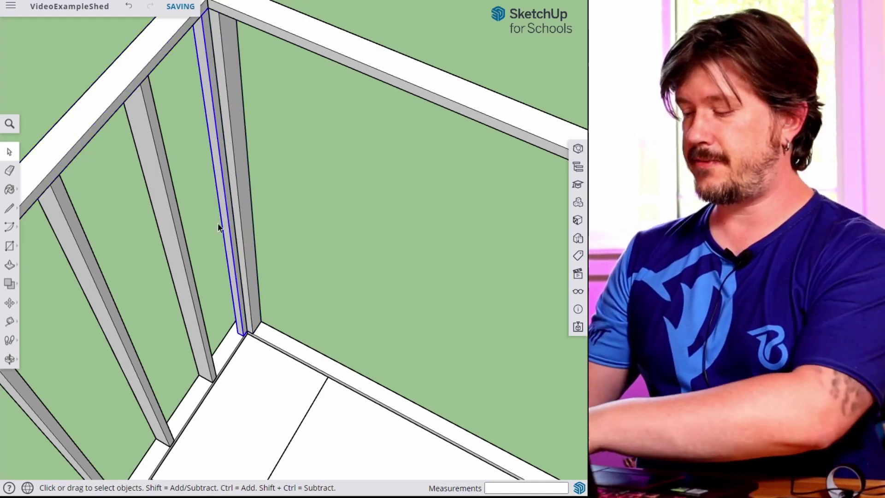
{"action": "key", "text": "Delete"}
Examine the same corner from outside the back wall and select the back wall's end stud.
{"action": "scroll", "coordinate": [231, 213], "scroll_direction": "up", "scroll_amount": 4}
{"action": "middle_click_drag", "start_coordinate": [220, 226], "coordinate": [501, 241]}
{"action": "middle_click_drag", "start_coordinate": [388, 324], "coordinate": [201, 313]}
{"action": "middle_click_drag", "start_coordinate": [207, 219], "coordinate": [411, 124]}
{"action": "left_click", "coordinate": [396, 130]}
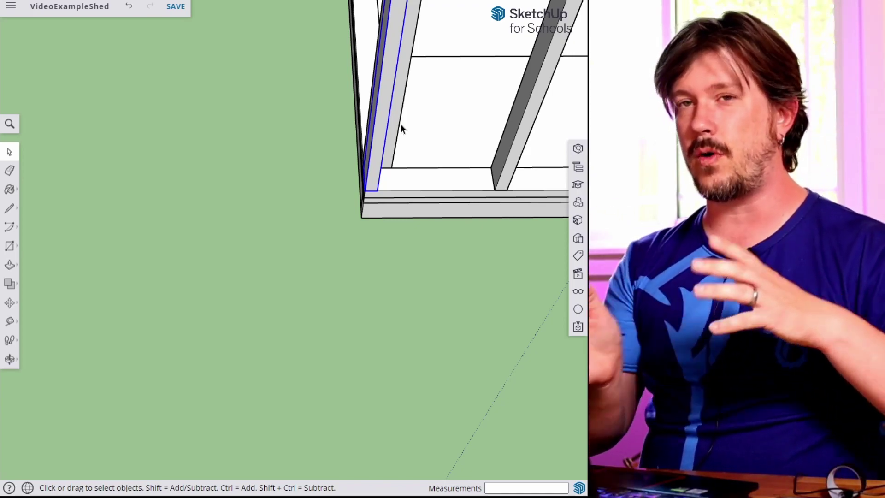
Undo the deletion of the back wall's rotated corner stud and select that stud.
{"action": "scroll", "coordinate": [389, 60], "scroll_direction": "down", "scroll_amount": 2}
{"action": "mouse_move", "coordinate": [422, 59]}
{"action": "middle_mouse_down", "text": "shift"}
{"action": "mouse_move", "coordinate": [342, 265]}
{"action": "mouse_move", "coordinate": [306, 296]}
{"action": "mouse_move", "coordinate": [204, 340]}
{"action": "mouse_move", "coordinate": [263, 257]}
{"action": "middle_mouse_up", "text": "shift"}
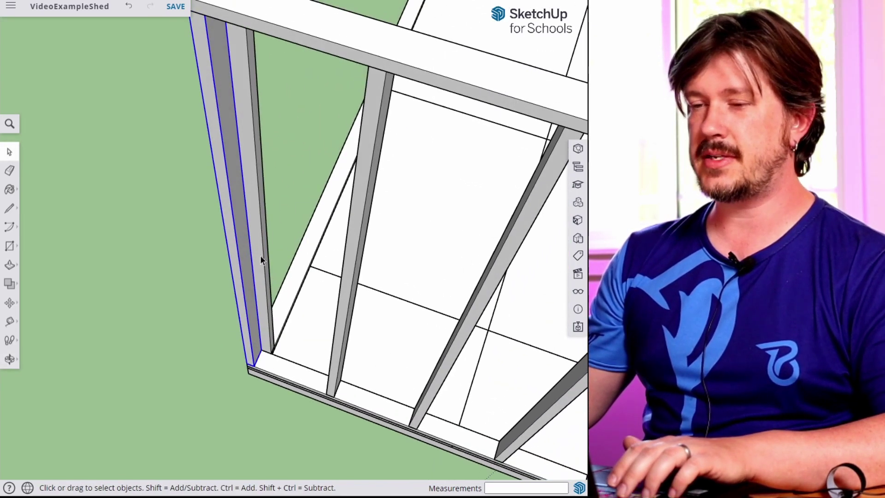
{"action": "key", "text": "ctrl+z"}
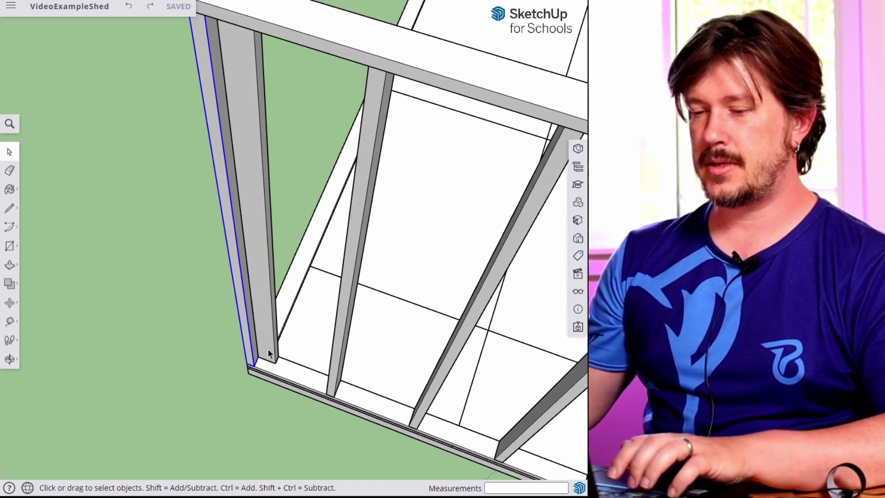
{"action": "left_click", "coordinate": [248, 165]}
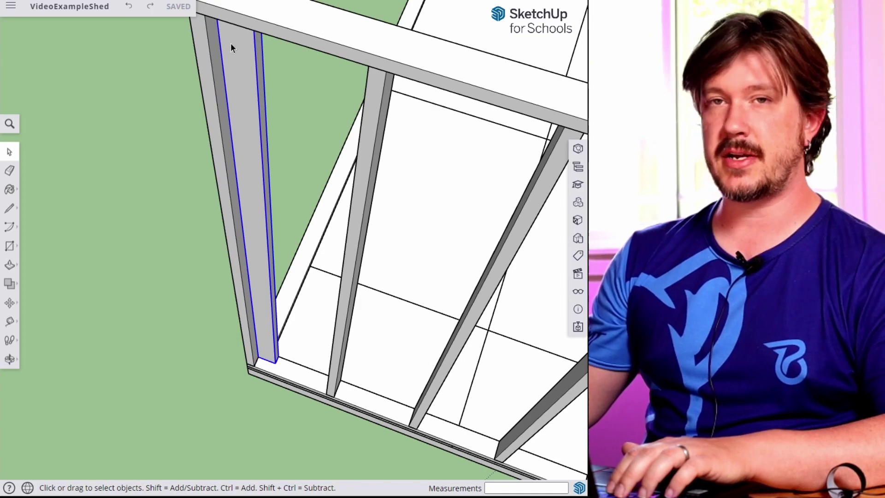
Try deleting the side wall's end stud beside the back wall's rotated corner stud.
{"action": "middle_click_drag", "start_coordinate": [237, 132], "coordinate": [482, 251]}
{"action": "middle_click_drag", "start_coordinate": [375, 292], "coordinate": [533, 309]}
{"action": "middle_click_drag", "start_coordinate": [448, 289], "coordinate": [413, 366], "text": "shift"}
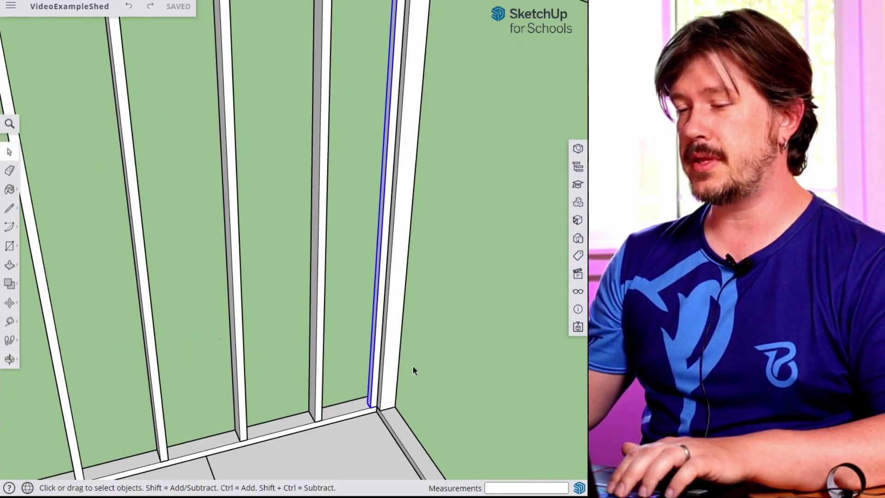
{"action": "scroll", "coordinate": [413, 366], "scroll_direction": "up", "scroll_amount": 3}
{"action": "left_click", "coordinate": [378, 353]}
{"action": "key", "text": "Delete"}
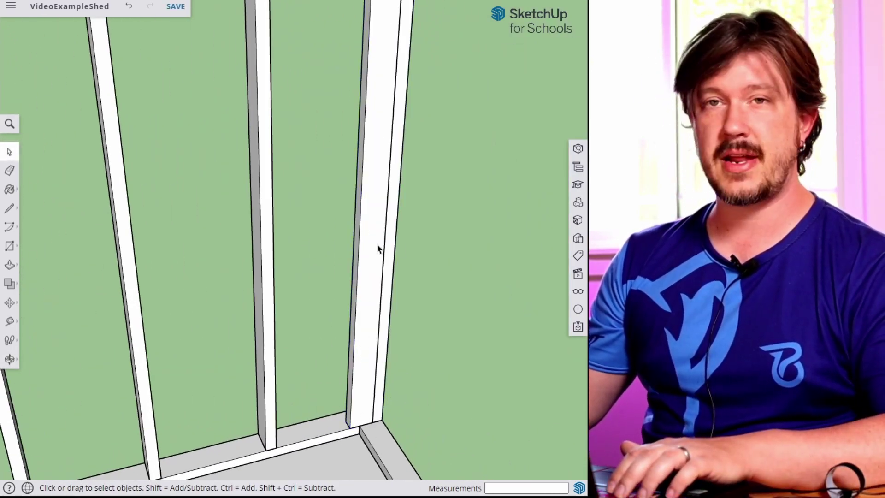
{"action": "middle_click_drag", "start_coordinate": [419, 239], "coordinate": [234, 350]}
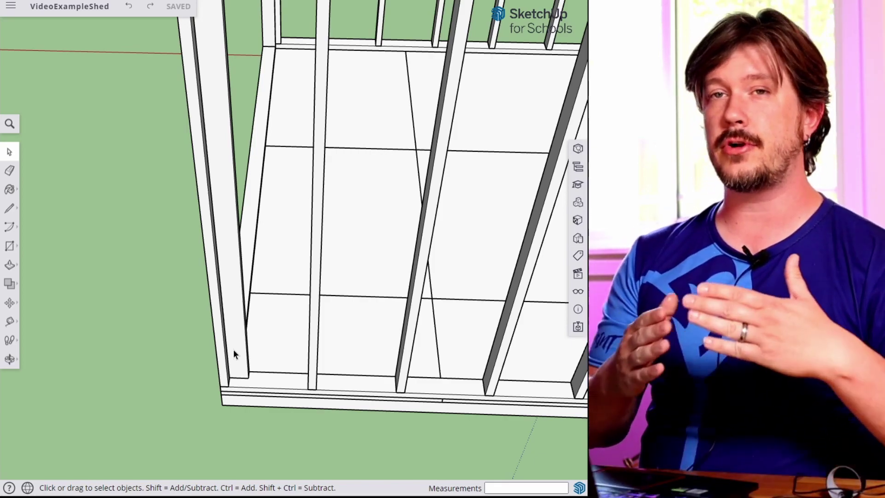
Try moving the back wall's nearest regular stud along the sill plate against the rotated corner stud.
{"action": "middle_click_drag", "start_coordinate": [233, 350], "coordinate": [241, 170]}
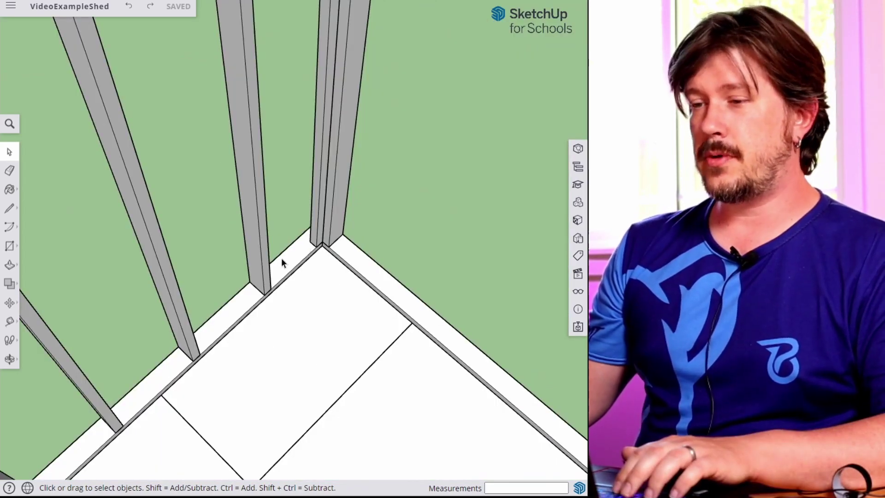
{"action": "middle_click_drag", "start_coordinate": [283, 259], "coordinate": [569, 244]}
{"action": "middle_click_drag", "start_coordinate": [230, 261], "coordinate": [399, 266]}
{"action": "left_click", "coordinate": [325, 281]}
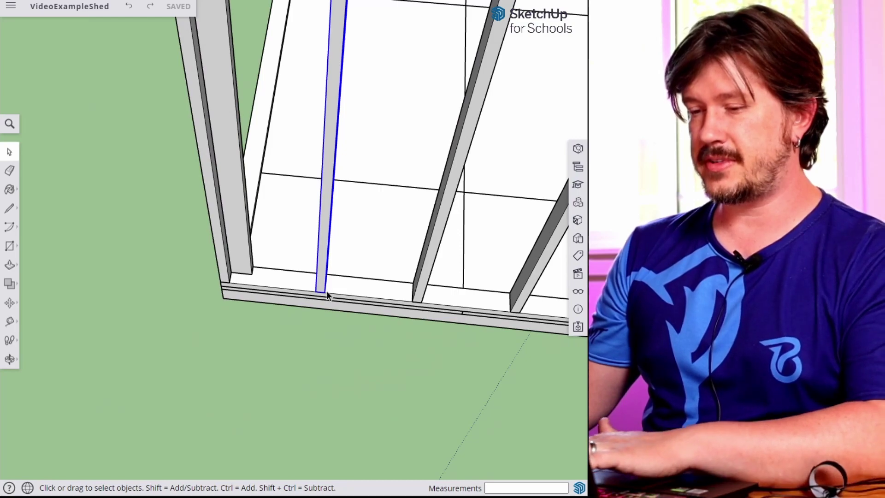
{"action": "key", "text": "m"}
{"action": "left_click", "coordinate": [325, 295]}
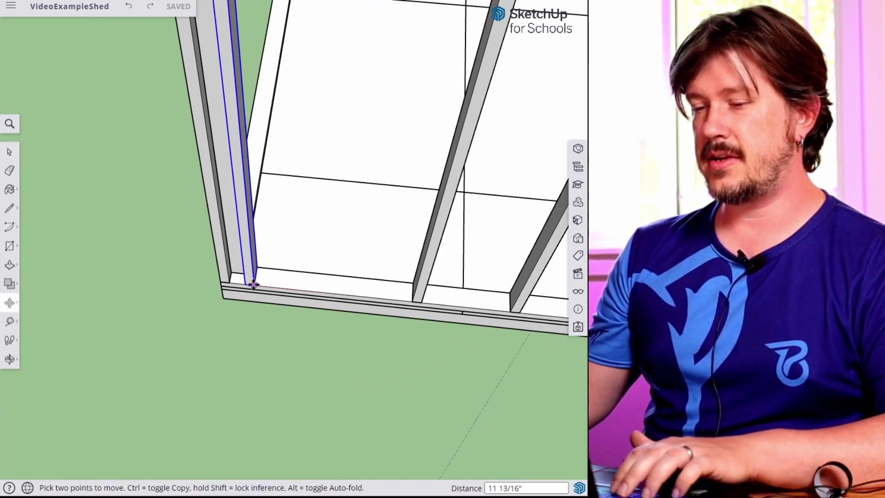
{"action": "left_click", "coordinate": [223, 171]}
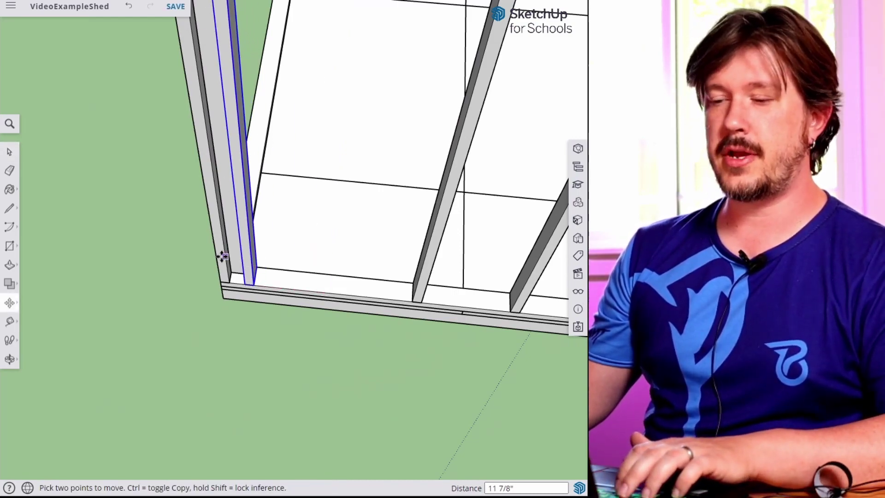
{"action": "scroll", "coordinate": [224, 253], "scroll_direction": "down", "scroll_amount": 2}
{"action": "middle_click_drag", "start_coordinate": [251, 205], "coordinate": [315, 295]}
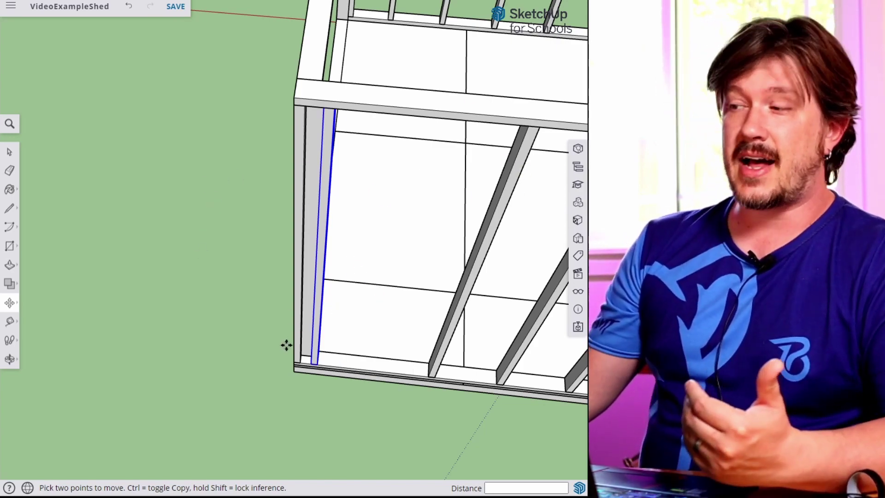
{"action": "scroll", "coordinate": [313, 365], "scroll_direction": "up", "scroll_amount": 4}
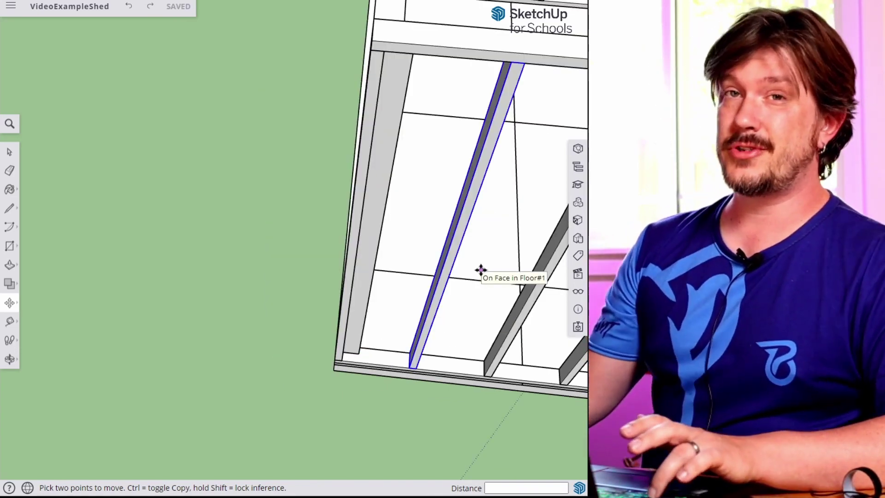
{"action": "middle_click_drag", "start_coordinate": [488, 273], "coordinate": [314, 339]}
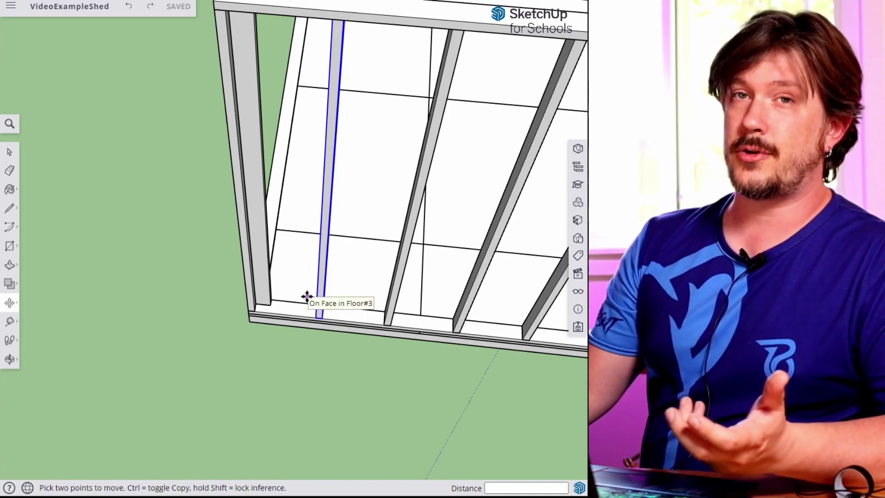
Copy the side wall's end stud at the back wall corner along the side sill plate six times at 16-inch spacing.
{"action": "key", "text": "space"}
{"action": "middle_click_drag", "start_coordinate": [270, 290], "coordinate": [452, 282]}
{"action": "middle_click_drag", "start_coordinate": [252, 274], "coordinate": [434, 290]}
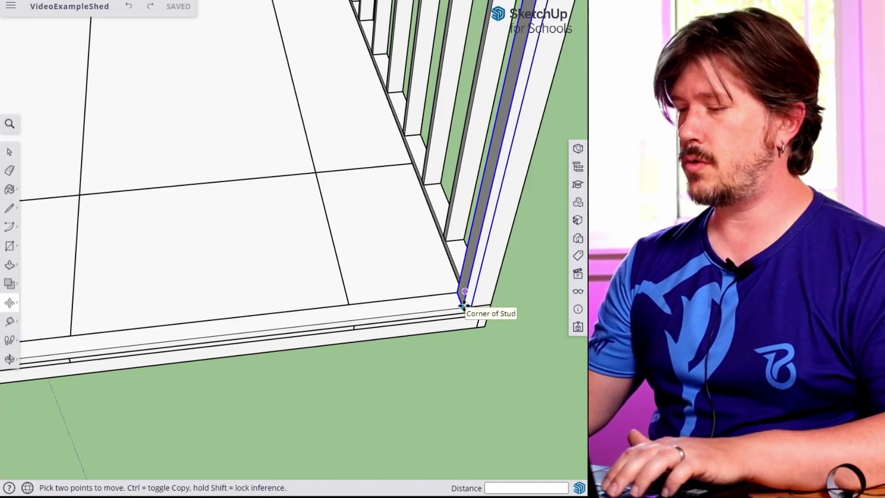
{"action": "left_click", "coordinate": [463, 307]}
{"action": "key", "text": "ctrl"}
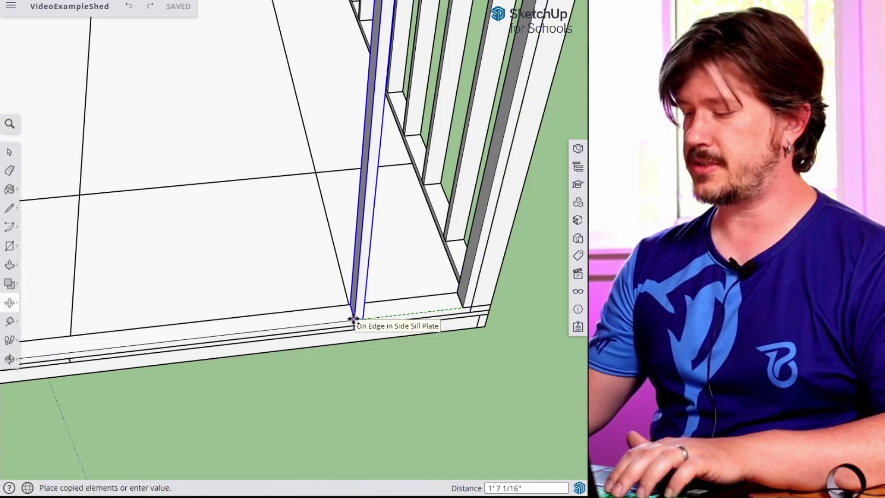
{"action": "type", "text": "16"}
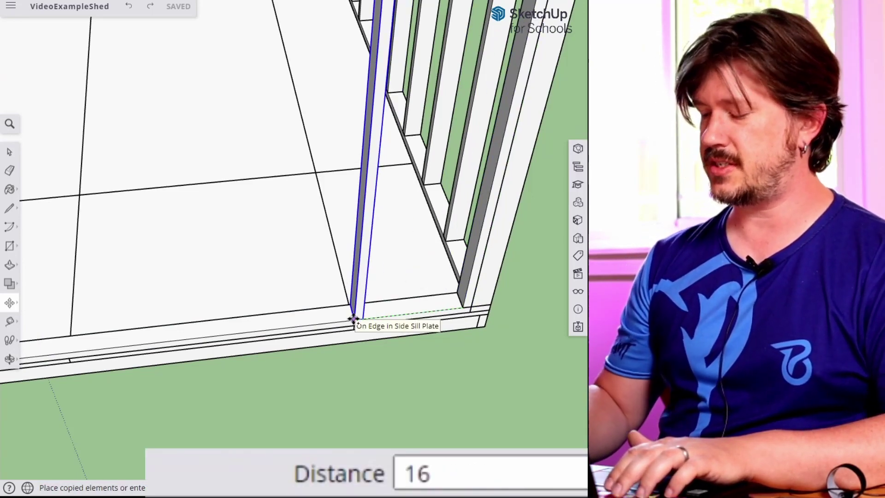
{"action": "key", "text": "Return"}
{"action": "type", "text": "*"}
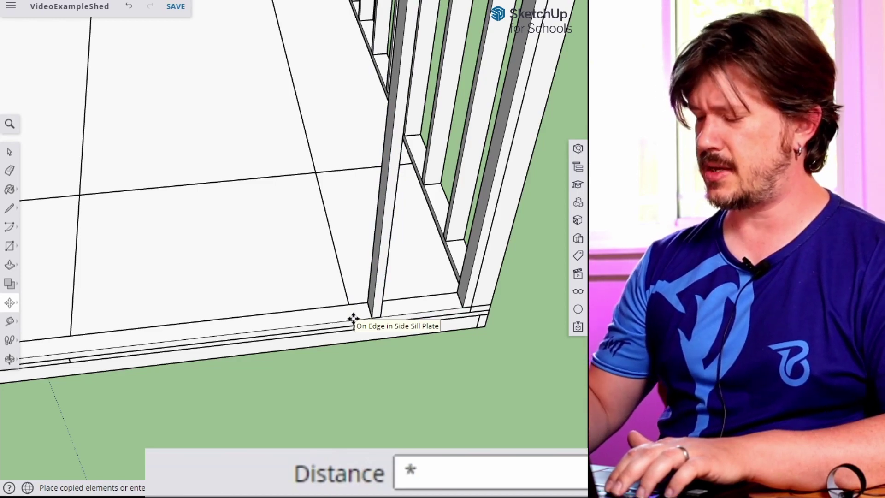
{"action": "type", "text": "5"}
{"action": "key", "text": "Return"}
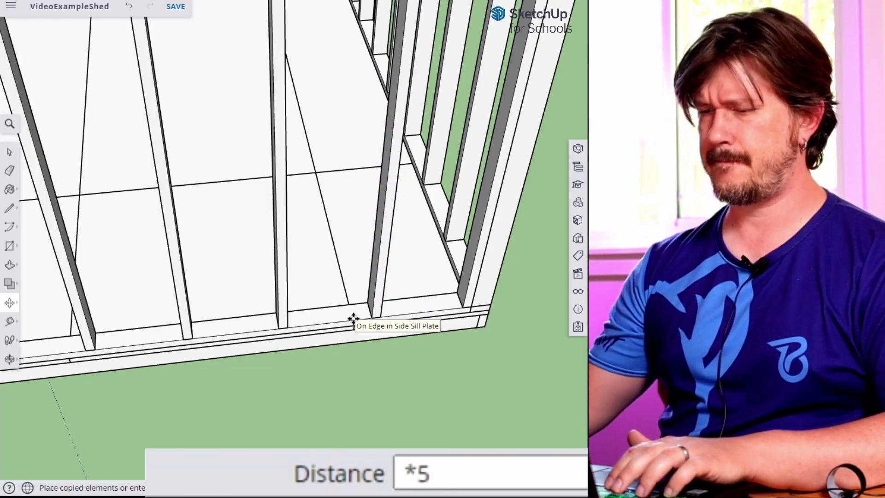
{"action": "scroll", "coordinate": [345, 319], "scroll_direction": "down", "scroll_amount": 5}
{"action": "type", "text": "*6"}
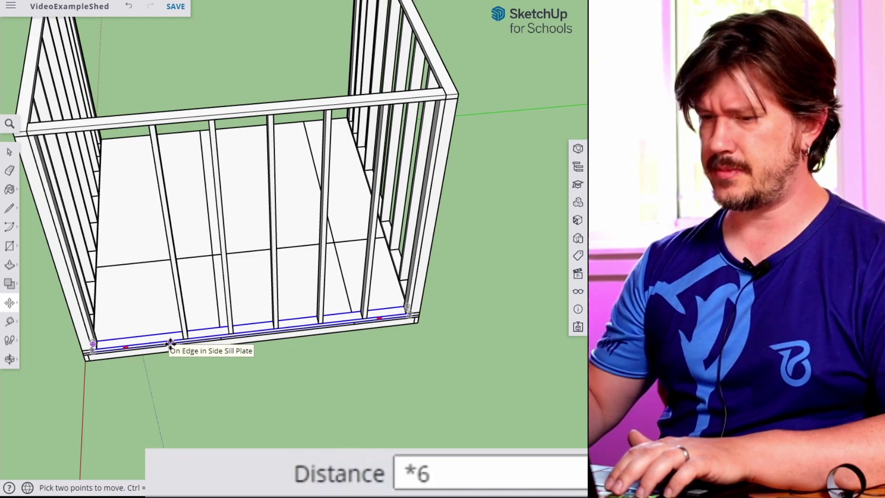
{"action": "key", "text": "Return"}
Measure the gap between the side wall's end stud at the front wall and the nearest new stud copy.
{"action": "scroll", "coordinate": [110, 348], "scroll_direction": "up", "scroll_amount": 5}
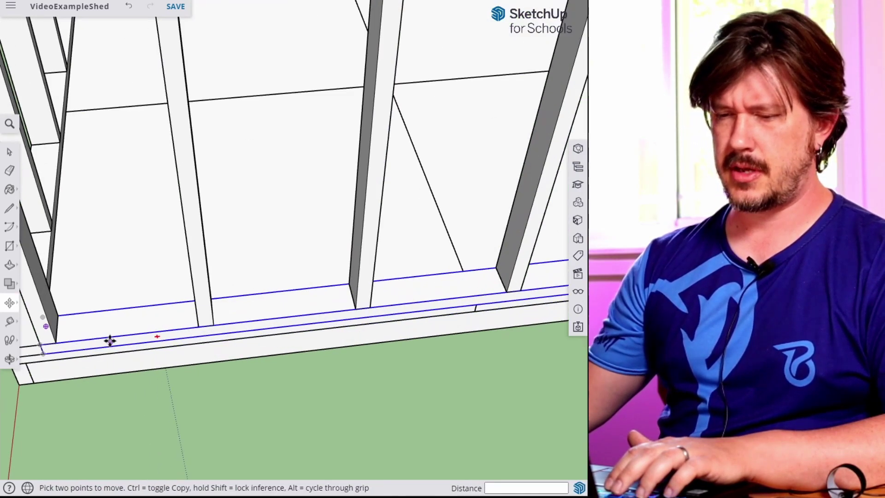
{"action": "key", "text": "t"}
{"action": "left_click", "coordinate": [136, 316]}
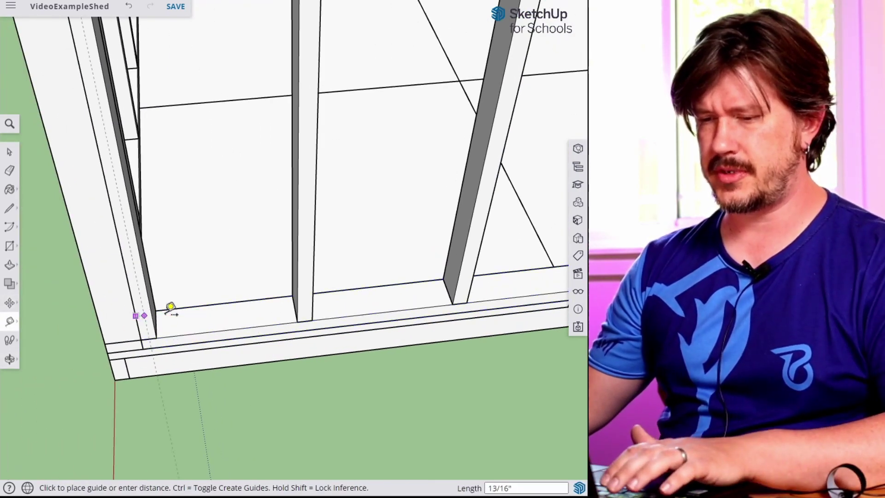
{"action": "left_click", "coordinate": [299, 298]}
{"action": "key", "text": "space"}
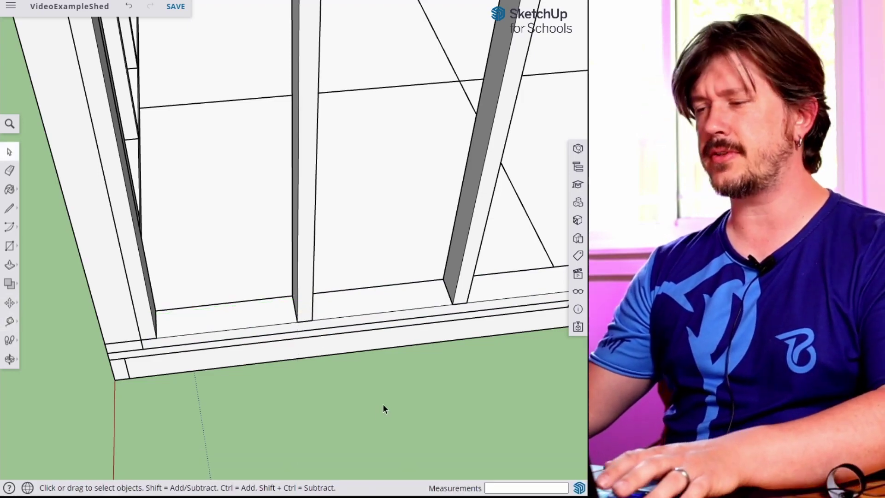
Copy the whole side wall, with its top plate, studs and sill plate, to the opposite open side of the floor, snapping to the inside corner.
{"action": "scroll", "coordinate": [442, 317], "scroll_direction": "down", "scroll_amount": 6}
{"action": "middle_click_drag", "start_coordinate": [443, 317], "coordinate": [406, 212]}
{"action": "left_click", "coordinate": [409, 214], "text": "shift"}
{"action": "left_click", "coordinate": [357, 222], "text": "shift"}
{"action": "left_click", "coordinate": [307, 227], "text": "shift"}
{"action": "left_click", "coordinate": [261, 231], "text": "shift"}
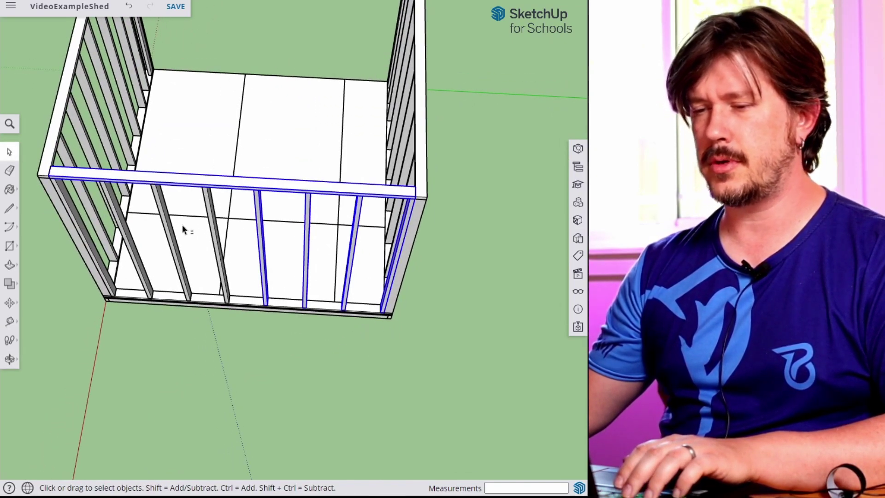
{"action": "left_click", "coordinate": [215, 226], "text": "shift"}
{"action": "left_click", "coordinate": [174, 230], "text": "shift"}
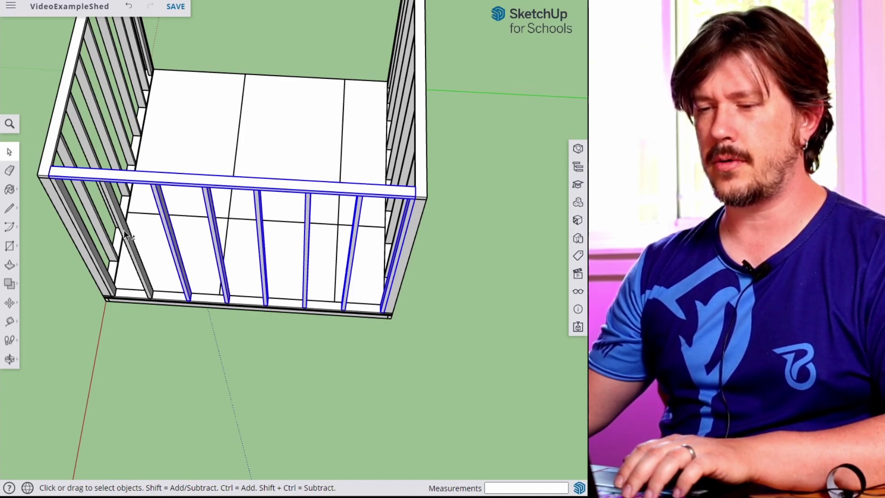
{"action": "left_click", "coordinate": [88, 249], "text": "shift"}
{"action": "left_click", "coordinate": [137, 296], "text": "shift"}
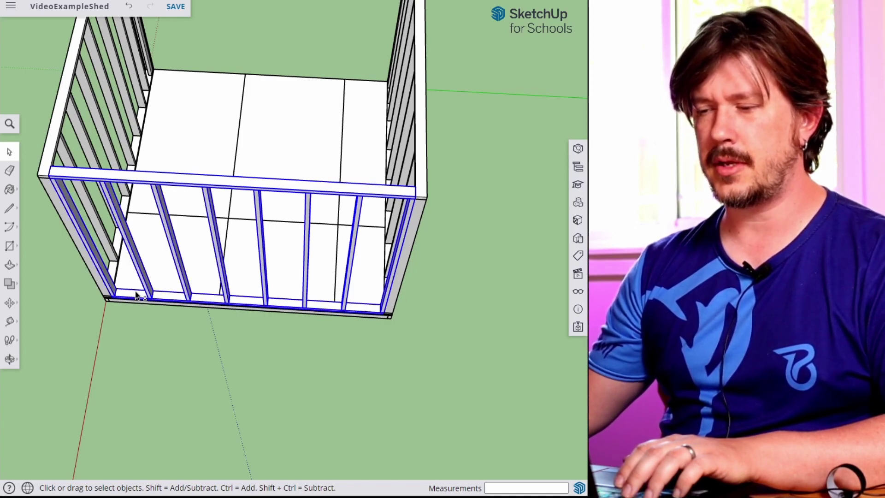
{"action": "middle_click_drag", "start_coordinate": [413, 208], "coordinate": [342, 233]}
{"action": "key", "text": "m"}
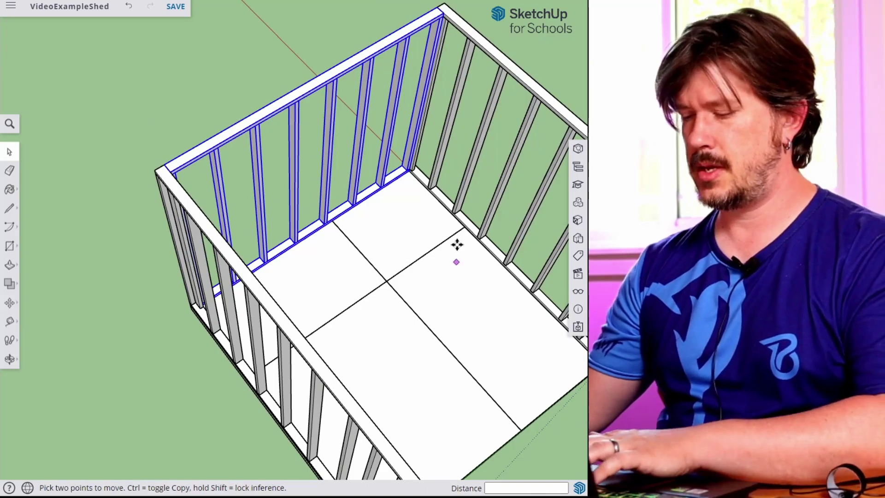
{"action": "scroll", "coordinate": [408, 173], "scroll_direction": "up", "scroll_amount": 5}
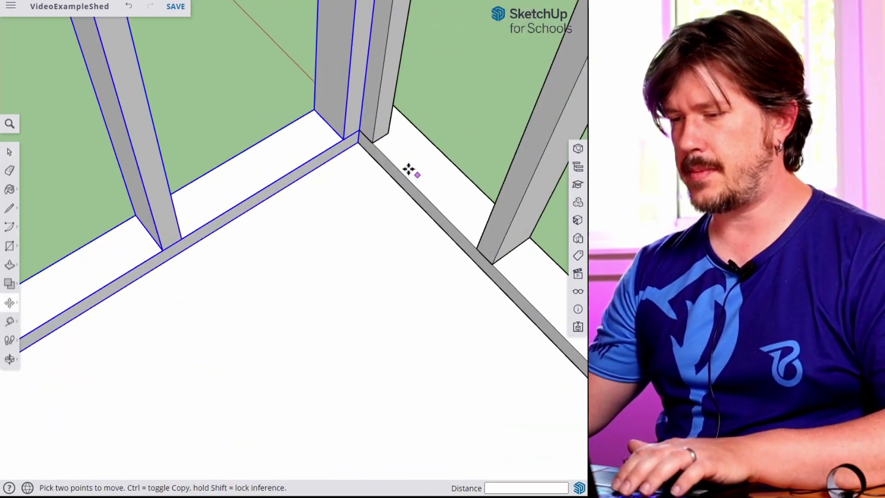
{"action": "left_click", "coordinate": [357, 144]}
{"action": "key", "text": "ctrl"}
{"action": "scroll", "coordinate": [517, 431], "scroll_direction": "down", "scroll_amount": 2}
{"action": "middle_click_drag", "start_coordinate": [517, 437], "coordinate": [213, 195], "text": "shift"}
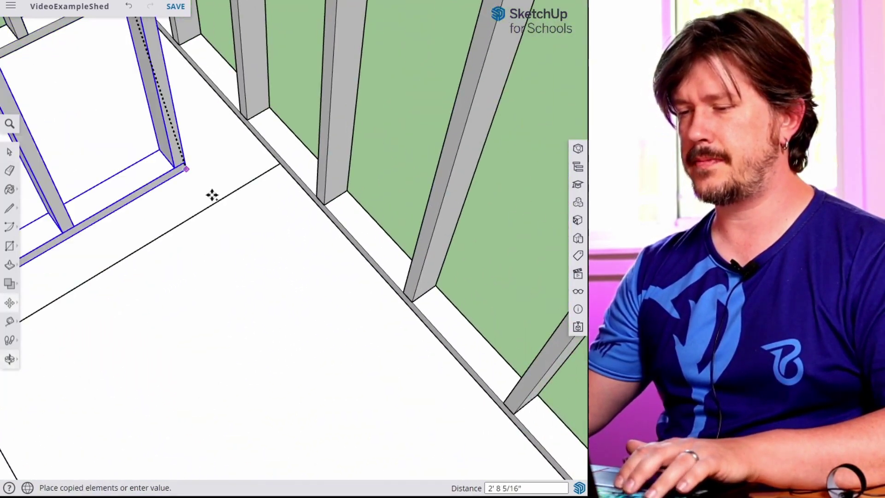
{"action": "scroll", "coordinate": [288, 286], "scroll_direction": "down", "scroll_amount": 4}
{"action": "scroll", "coordinate": [291, 287], "scroll_direction": "down", "scroll_amount": 3}
{"action": "middle_click_drag", "start_coordinate": [295, 337], "coordinate": [209, 171], "text": "shift"}
{"action": "scroll", "coordinate": [252, 202], "scroll_direction": "up", "scroll_amount": 5}
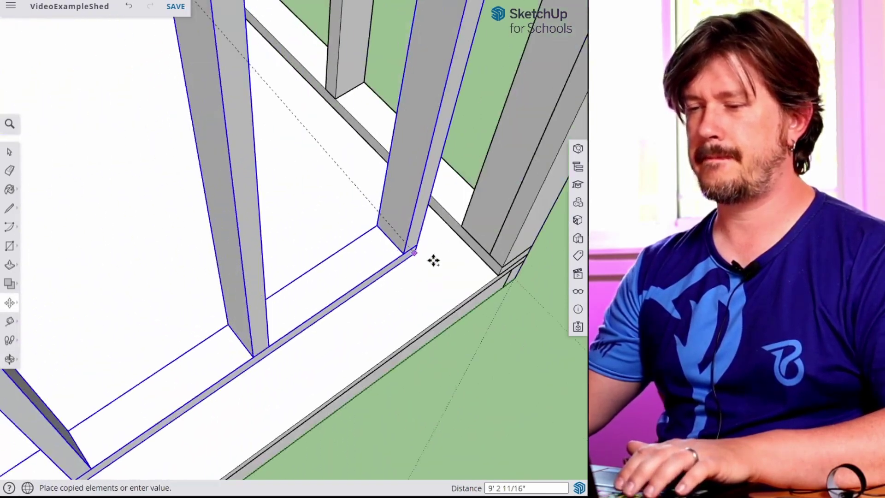
{"action": "left_click", "coordinate": [496, 279]}
{"action": "key", "text": "space"}
{"action": "scroll", "coordinate": [361, 312], "scroll_direction": "down", "scroll_amount": 6}
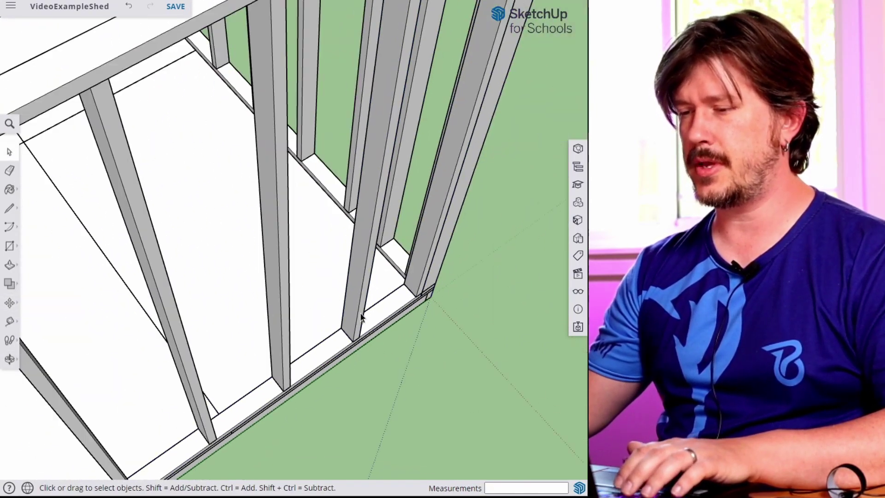
Examine the four-walled frame from several sides, checking the top plates and how the walls meet at the corners.
{"action": "middle_click_drag", "start_coordinate": [169, 331], "coordinate": [263, 355]}
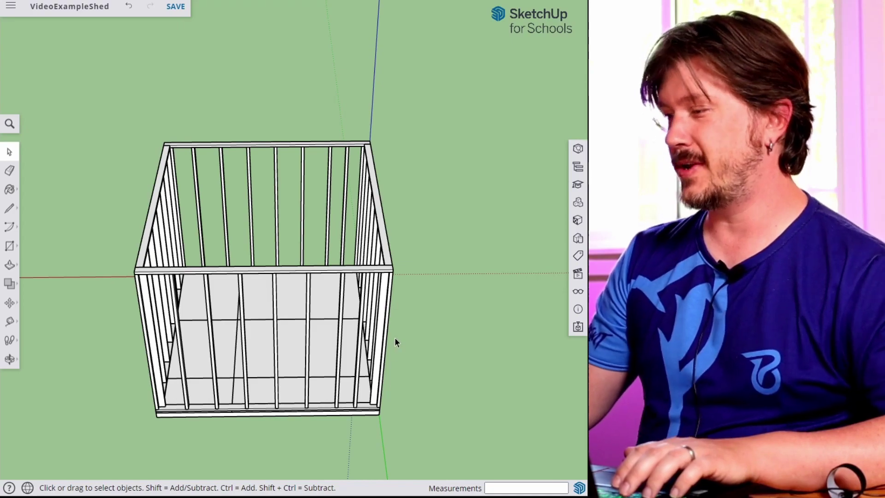
{"action": "middle_click_drag", "start_coordinate": [238, 380], "coordinate": [416, 406]}
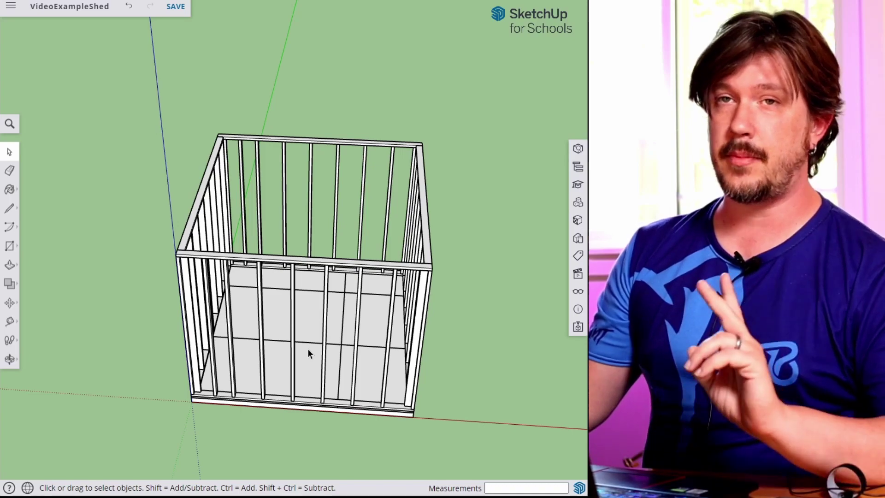
{"action": "scroll", "coordinate": [295, 292], "scroll_direction": "up", "scroll_amount": 5}
{"action": "left_click", "coordinate": [349, 176]}
{"action": "scroll", "coordinate": [526, 244], "scroll_direction": "down", "scroll_amount": 5}
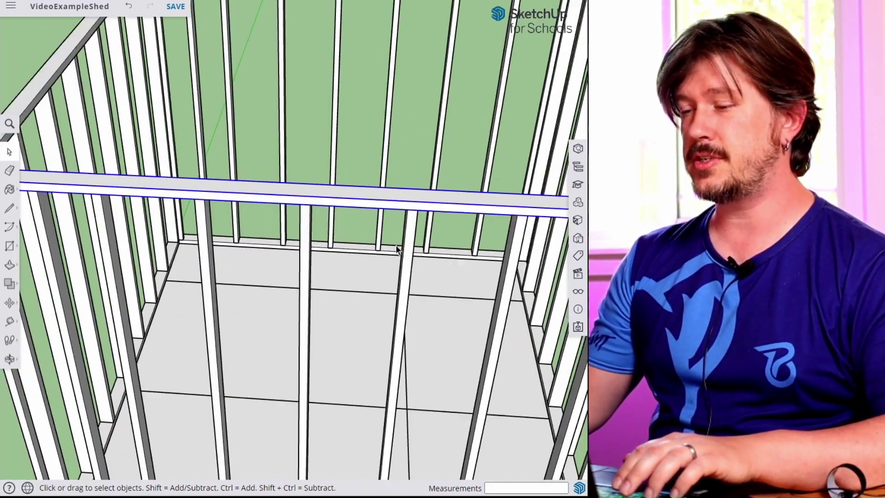
{"action": "middle_click_drag", "start_coordinate": [526, 244], "coordinate": [289, 163]}
{"action": "scroll", "coordinate": [388, 239], "scroll_direction": "up", "scroll_amount": 3}
{"action": "middle_click_drag", "start_coordinate": [387, 240], "coordinate": [165, 181]}
{"action": "scroll", "coordinate": [152, 177], "scroll_direction": "up", "scroll_amount": 4}
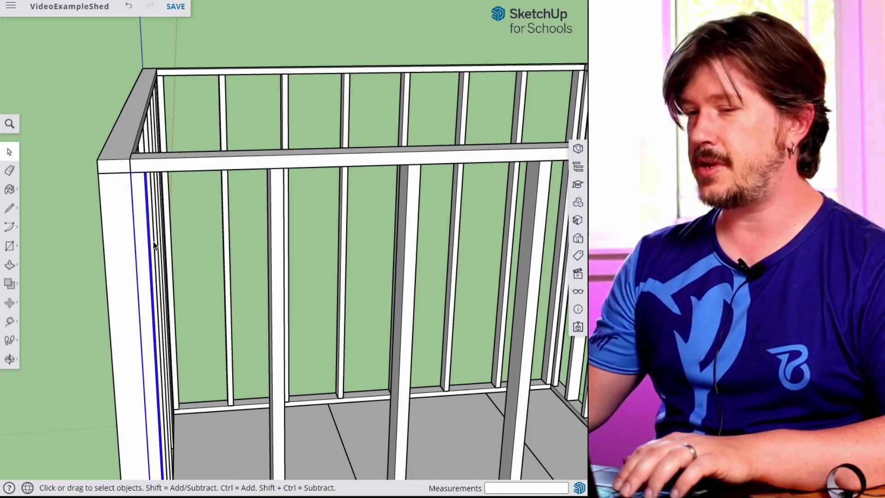
{"action": "middle_click_drag", "start_coordinate": [123, 251], "coordinate": [230, 79]}
{"action": "middle_click_drag", "start_coordinate": [237, 215], "coordinate": [233, 360], "text": "shift"}
{"action": "middle_click_drag", "start_coordinate": [258, 145], "coordinate": [260, 196], "text": "shift"}
{"action": "left_click", "coordinate": [250, 77]}
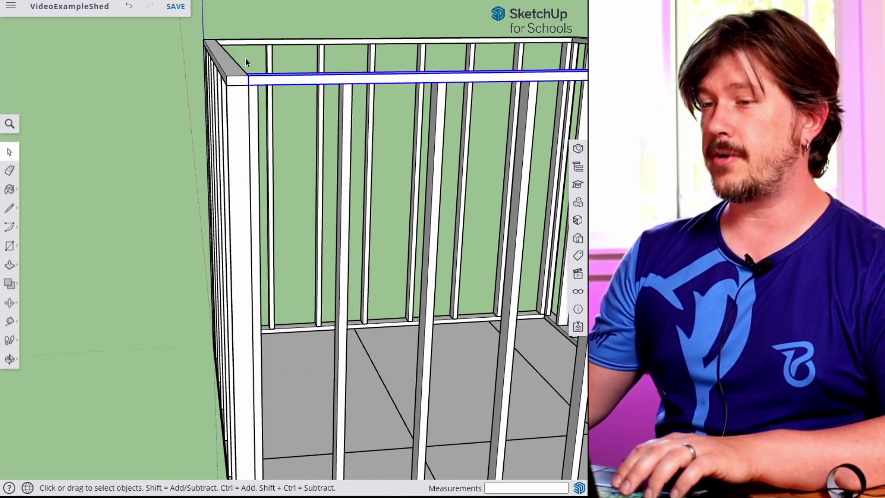
Examine how the side wall's sill plate and top plate meet the adjoining wall's plates at the corner.
{"action": "middle_click_drag", "start_coordinate": [254, 330], "coordinate": [206, 198]}
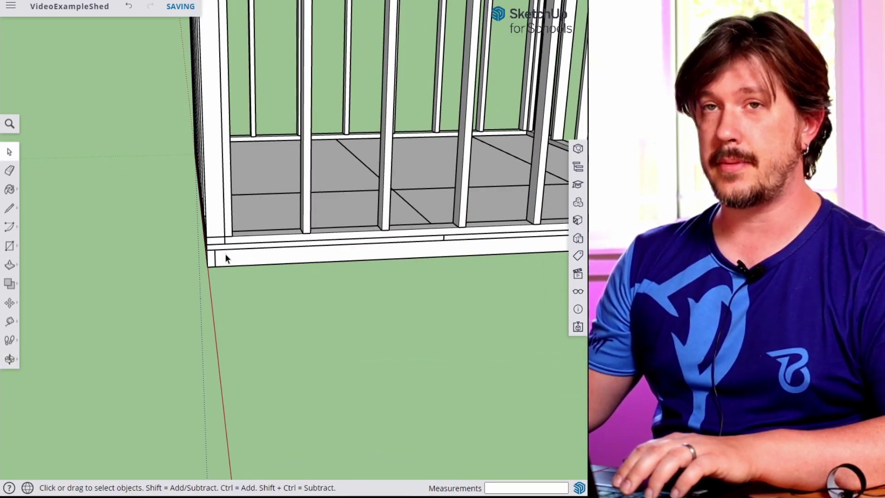
{"action": "scroll", "coordinate": [226, 257], "scroll_direction": "up", "scroll_amount": 2}
{"action": "left_click", "coordinate": [385, 225]}
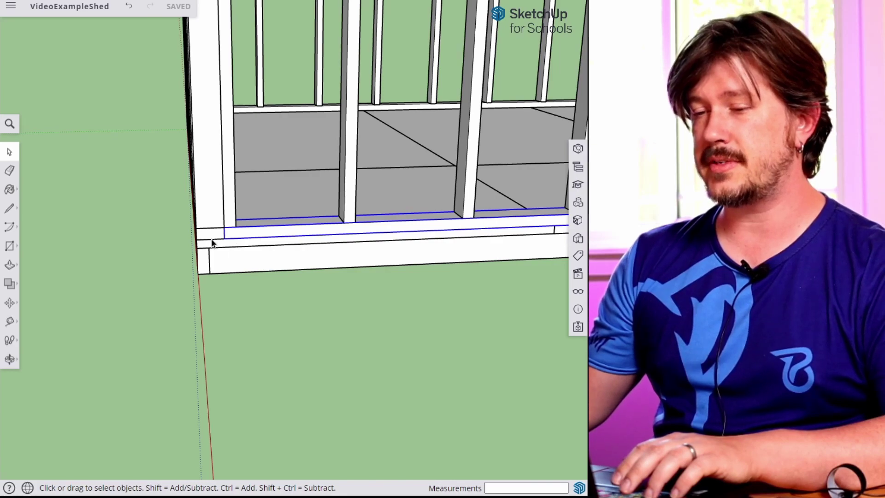
{"action": "middle_click_drag", "start_coordinate": [232, 249], "coordinate": [237, 221]}
{"action": "scroll", "coordinate": [237, 222], "scroll_direction": "up", "scroll_amount": 3}
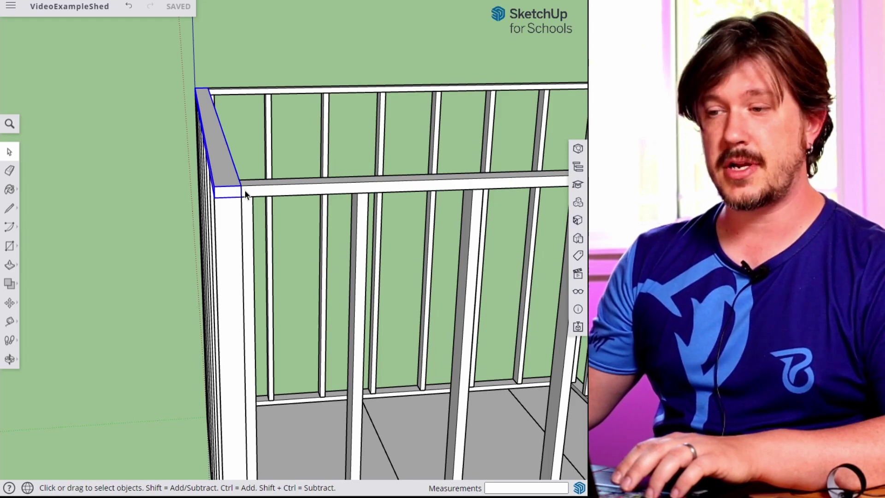
{"action": "middle_click_drag", "start_coordinate": [246, 196], "coordinate": [209, 163]}
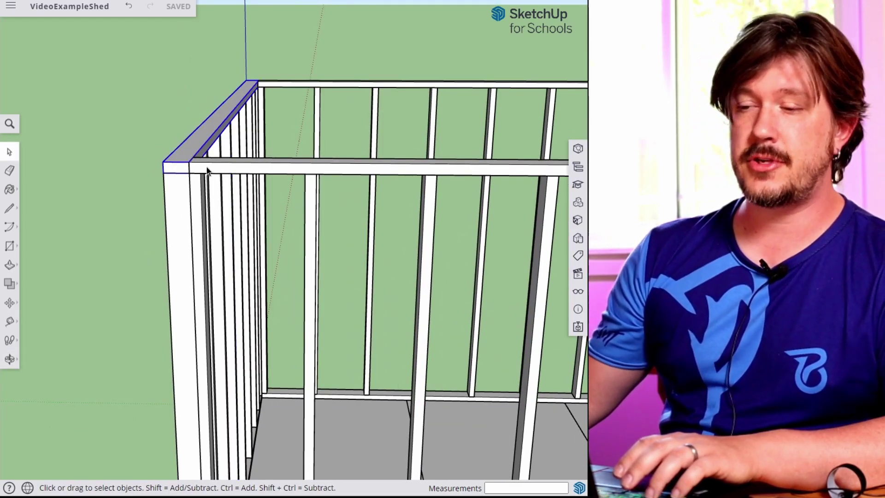
{"action": "left_click", "coordinate": [206, 166]}
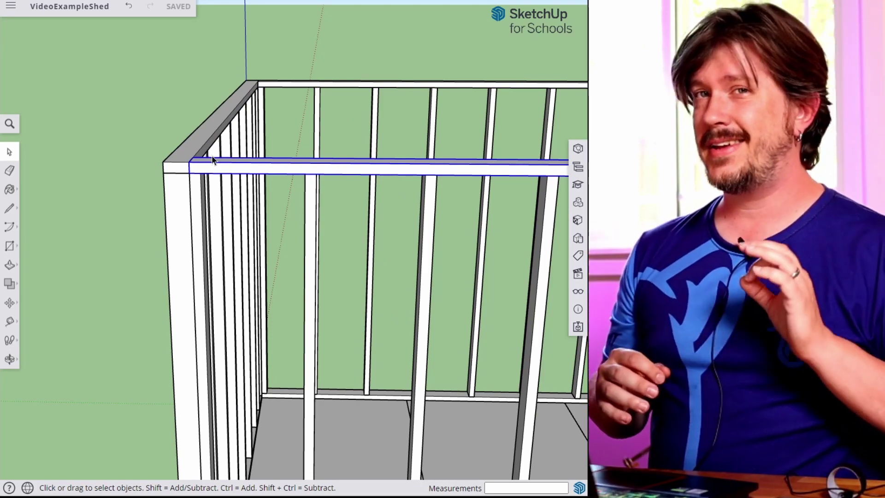
Draw a 3.5" by 10' rectangle along the side wall's top plate, starting from the frame's outer corner and lapping over both adjoining walls.
{"action": "key", "text": "r"}
{"action": "middle_click_drag", "start_coordinate": [227, 138], "coordinate": [155, 237]}
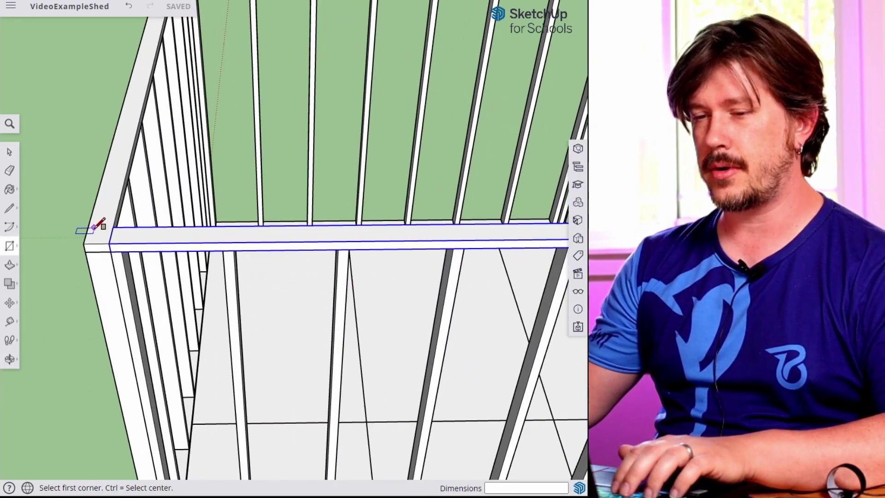
{"action": "left_click", "coordinate": [83, 243]}
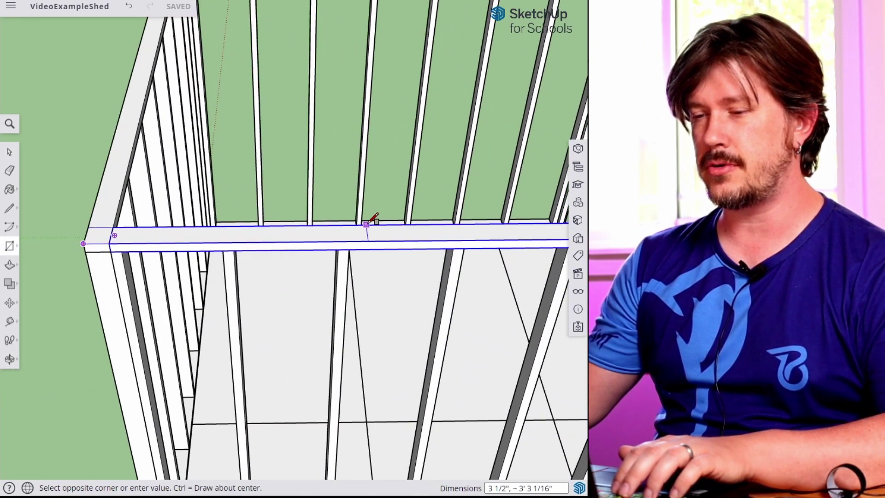
{"action": "scroll", "coordinate": [492, 223], "scroll_direction": "down", "scroll_amount": 2}
{"action": "middle_click_drag", "start_coordinate": [495, 221], "coordinate": [50, 220], "text": "shift"}
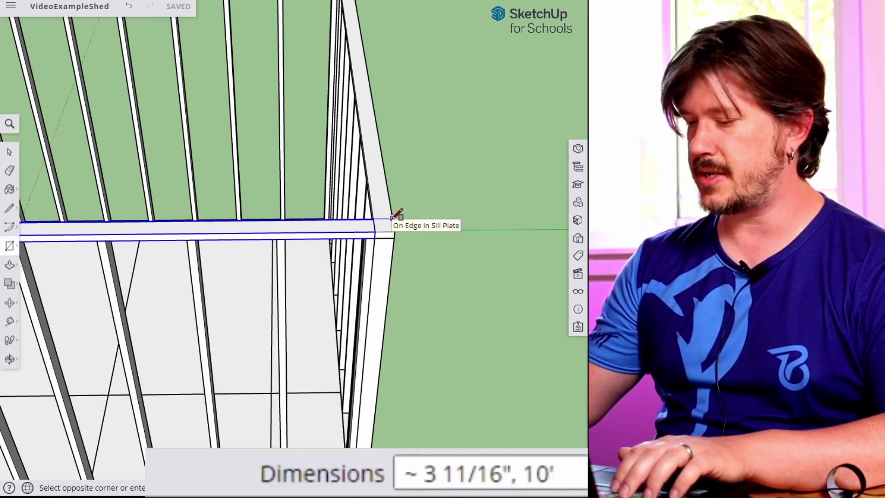
{"action": "type", "text": "3.5,"}
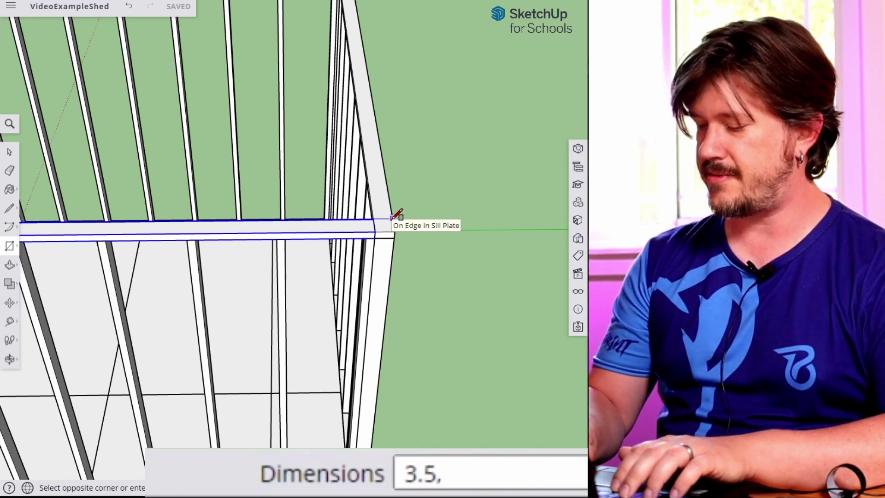
{"action": "type", "text": "10"}
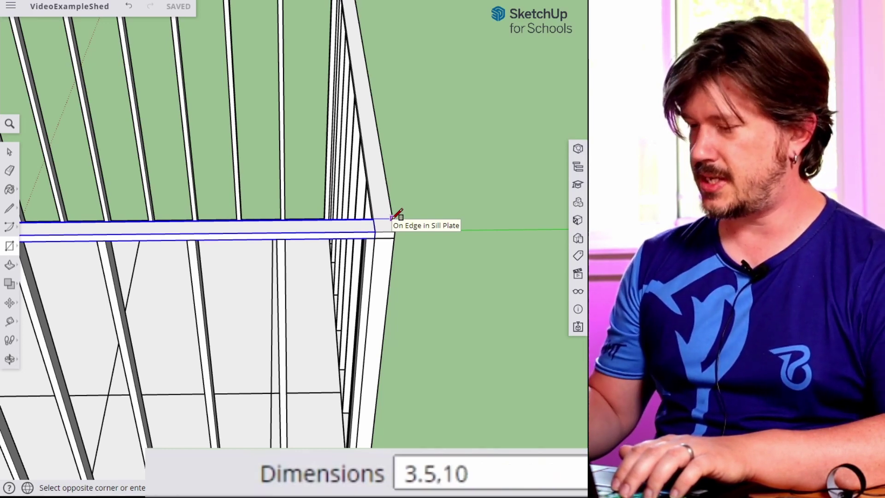
{"action": "type", "text": "'"}
{"action": "key", "text": "Return"}
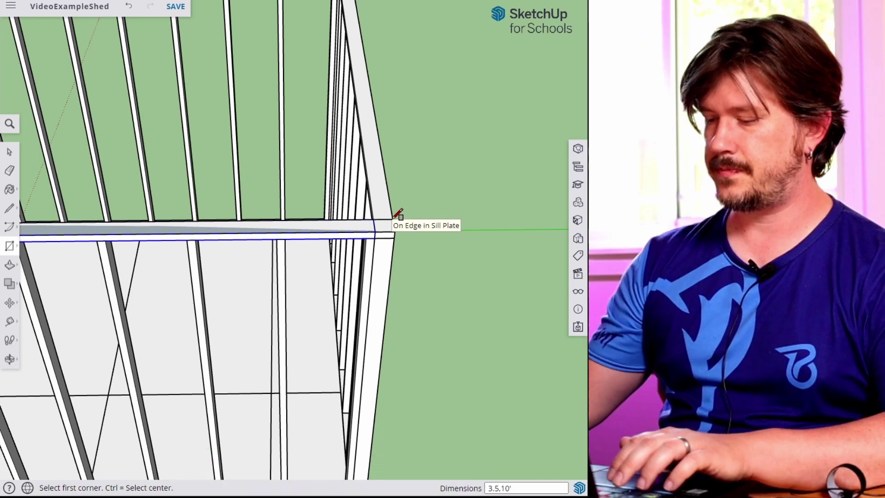
Pull the new 10' rectangle up 1.5" to form the second top plate over the side wall.
{"action": "key", "text": "p"}
{"action": "left_click", "coordinate": [365, 231]}
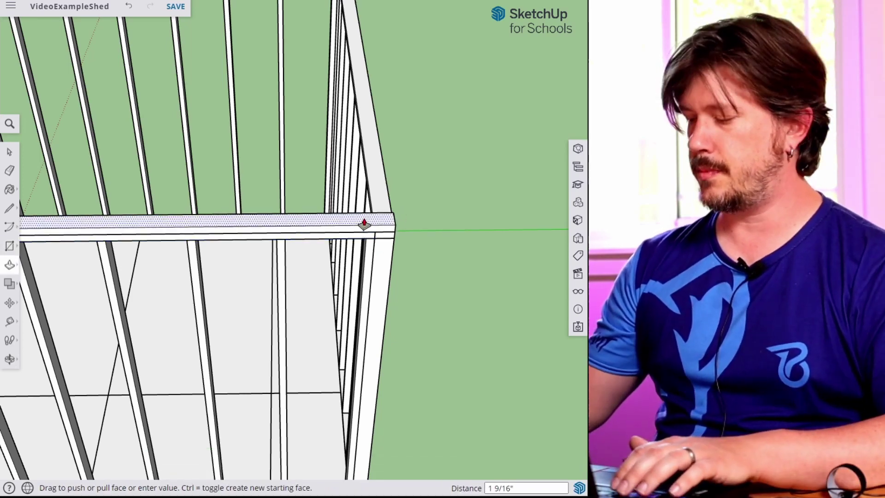
{"action": "type", "text": "1.5"}
{"action": "key", "text": "Return"}
Make the whole new 10' plate a component named Double Top Long.
{"action": "key", "text": "space"}
{"action": "left_click", "coordinate": [364, 219]}
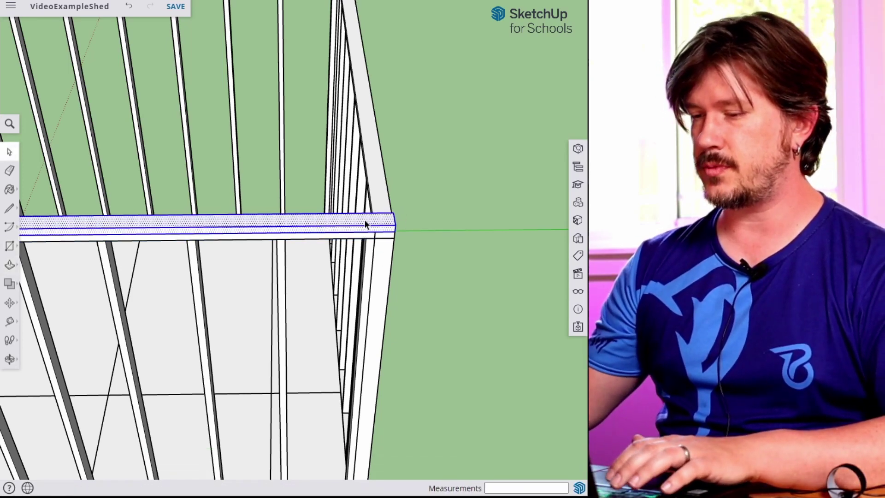
{"action": "right_click", "coordinate": [364, 220]}
{"action": "left_click", "coordinate": [415, 350]}
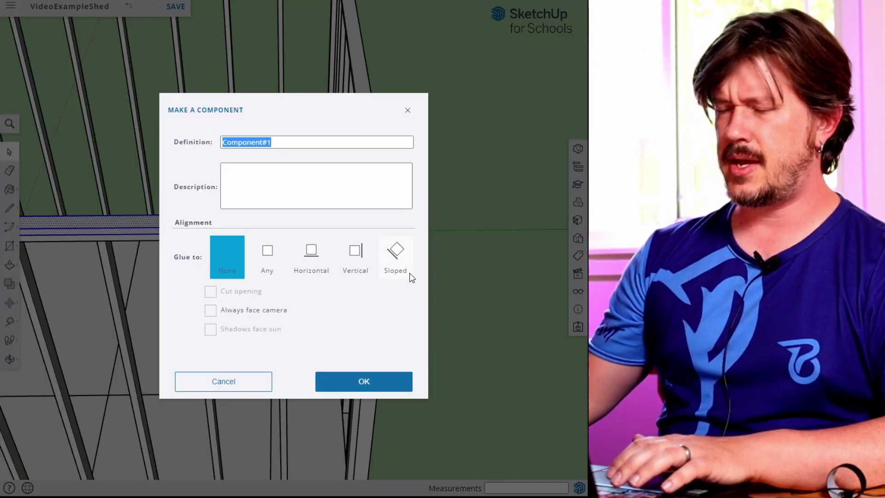
{"action": "type", "text": "D"}
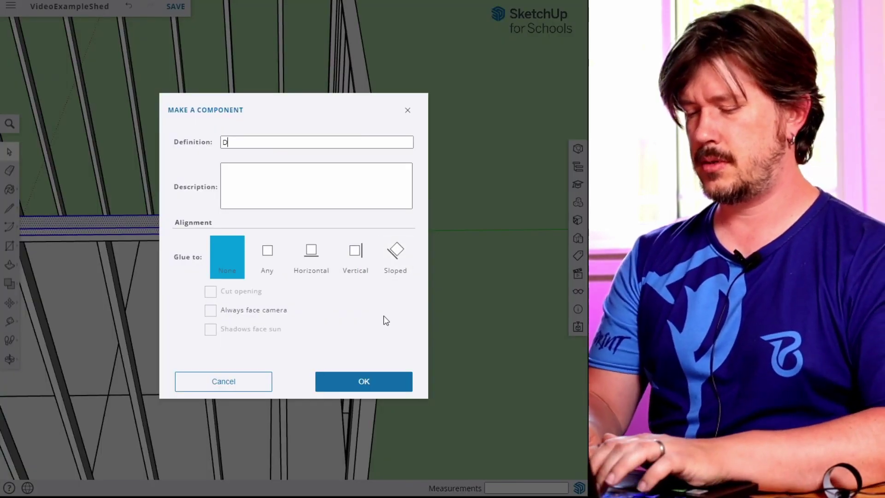
{"action": "type", "text": "ouble Top"}
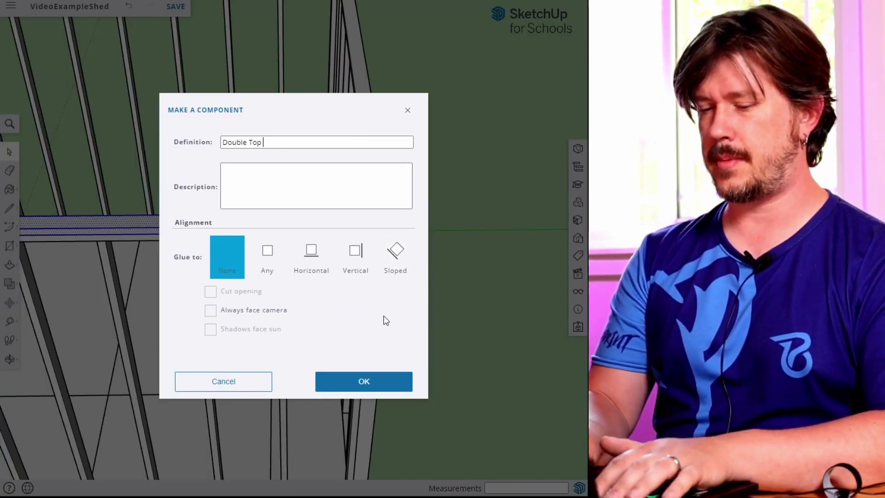
{"action": "type", "text": " Left"}
{"action": "key", "text": "Return"}
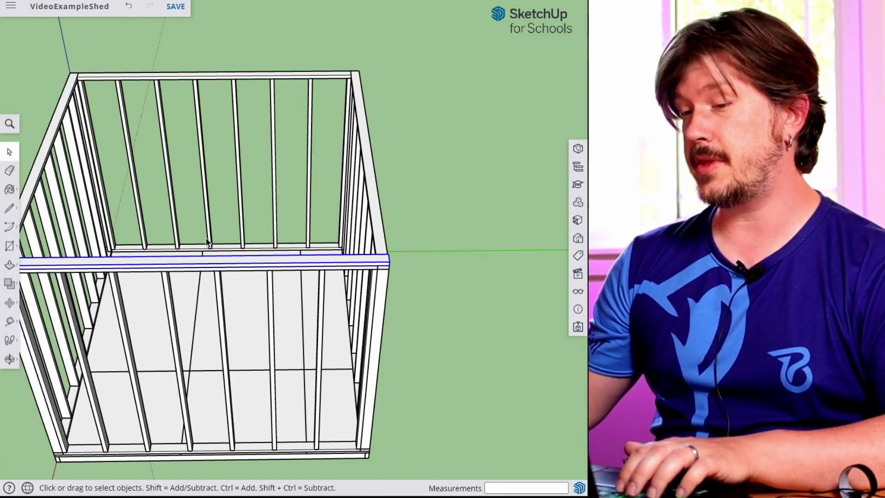
Copy the Double Top Long plate onto the opposite side wall's top plate, snapping to the frame's outer corner.
{"action": "middle_click_drag", "start_coordinate": [146, 245], "coordinate": [412, 236], "text": "shift"}
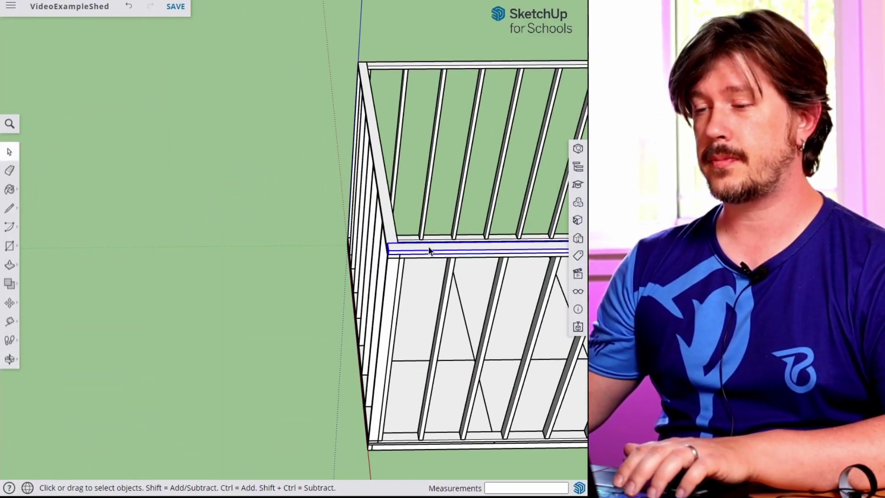
{"action": "scroll", "coordinate": [429, 251], "scroll_direction": "up", "scroll_amount": 3}
{"action": "middle_click_drag", "start_coordinate": [381, 263], "coordinate": [355, 99]}
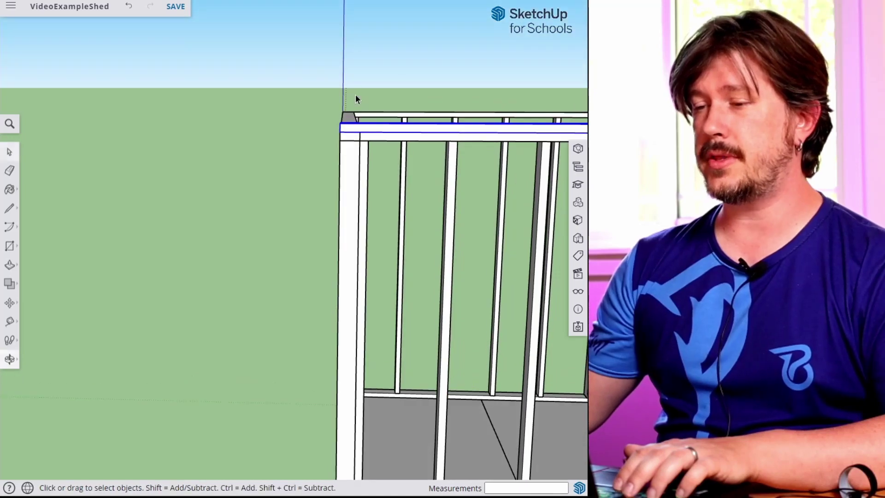
{"action": "scroll", "coordinate": [369, 119], "scroll_direction": "up", "scroll_amount": 2}
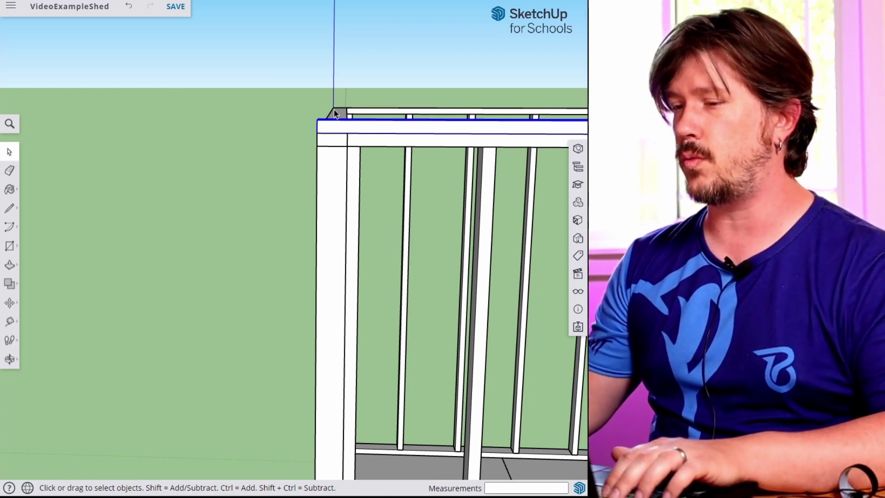
{"action": "middle_click_drag", "start_coordinate": [233, 128], "coordinate": [440, 209]}
{"action": "scroll", "coordinate": [440, 209], "scroll_direction": "up", "scroll_amount": 5}
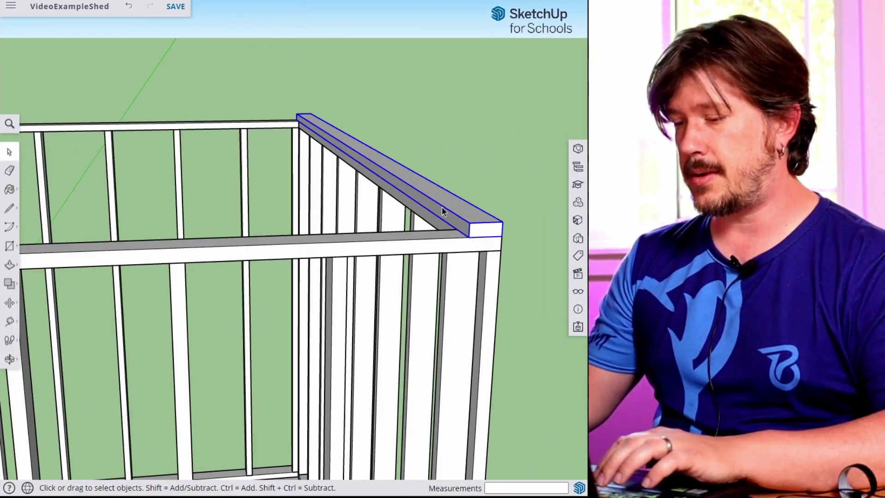
{"action": "key", "text": "m"}
{"action": "scroll", "coordinate": [171, 250], "scroll_direction": "down", "scroll_amount": 2}
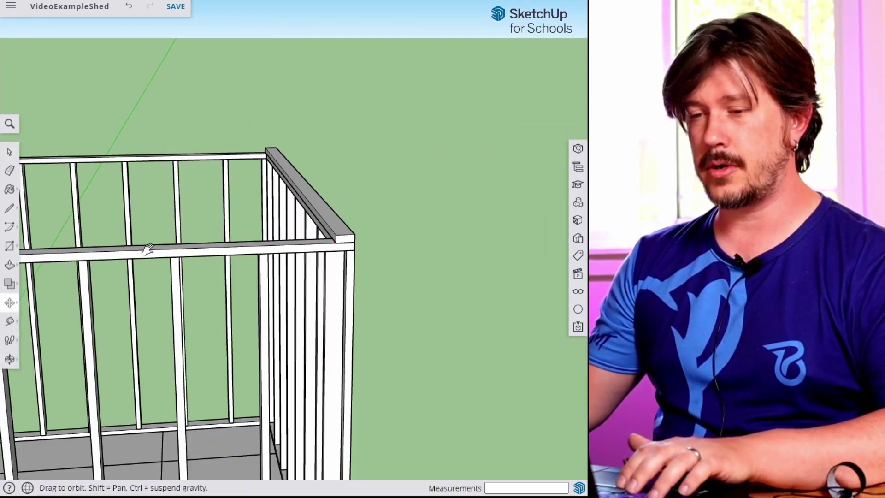
{"action": "middle_click_drag", "start_coordinate": [145, 251], "coordinate": [489, 214], "text": "shift"}
{"action": "middle_click_drag", "start_coordinate": [212, 220], "coordinate": [387, 207], "text": "shift"}
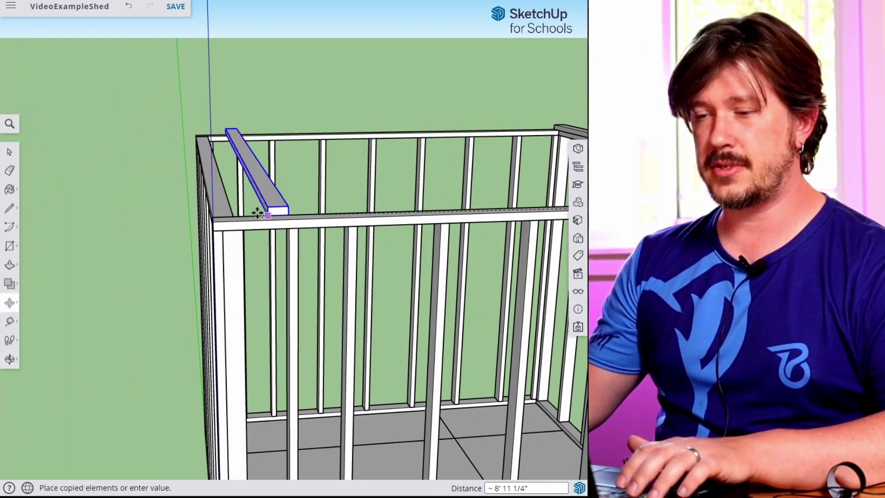
{"action": "left_click", "coordinate": [215, 222]}
{"action": "key", "text": "space"}
{"action": "left_click", "coordinate": [122, 214]}
Draw a 9' 5" by 3 1/2" rectangle on an adjoining wall's exposed top plate, filling the span between the two Double Top Long plates.
{"action": "middle_click_drag", "start_coordinate": [156, 239], "coordinate": [346, 187]}
{"action": "scroll", "coordinate": [327, 190], "scroll_direction": "up", "scroll_amount": 3}
{"action": "middle_click_drag", "start_coordinate": [185, 189], "coordinate": [198, 226]}
{"action": "key", "text": "r"}
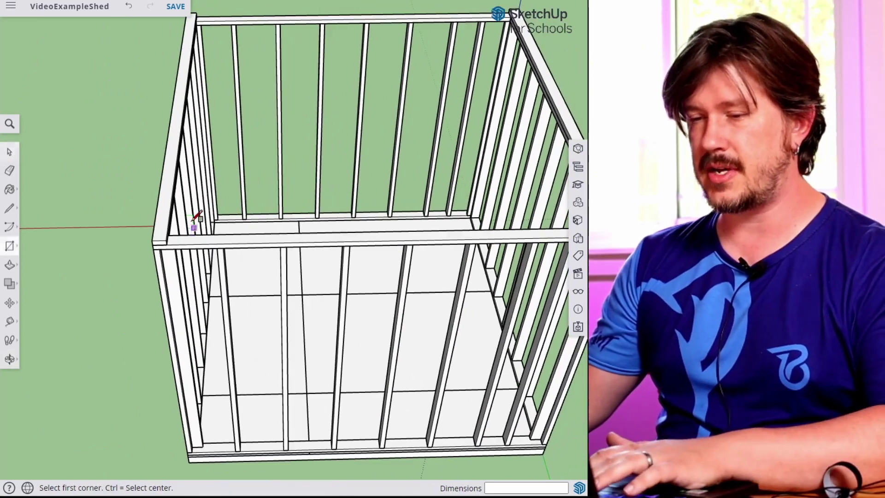
{"action": "scroll", "coordinate": [198, 223], "scroll_direction": "up", "scroll_amount": 3}
{"action": "left_click", "coordinate": [159, 244]}
{"action": "middle_click_drag", "start_coordinate": [557, 244], "coordinate": [247, 239]}
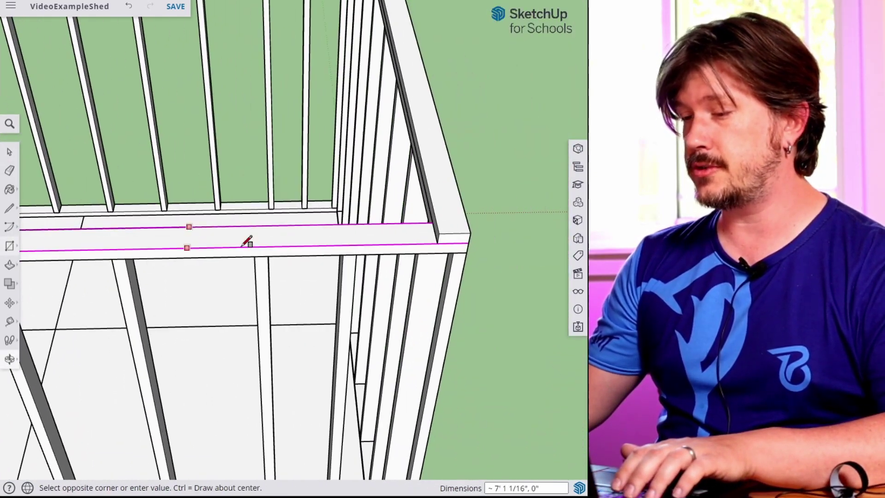
{"action": "left_click", "coordinate": [434, 227]}
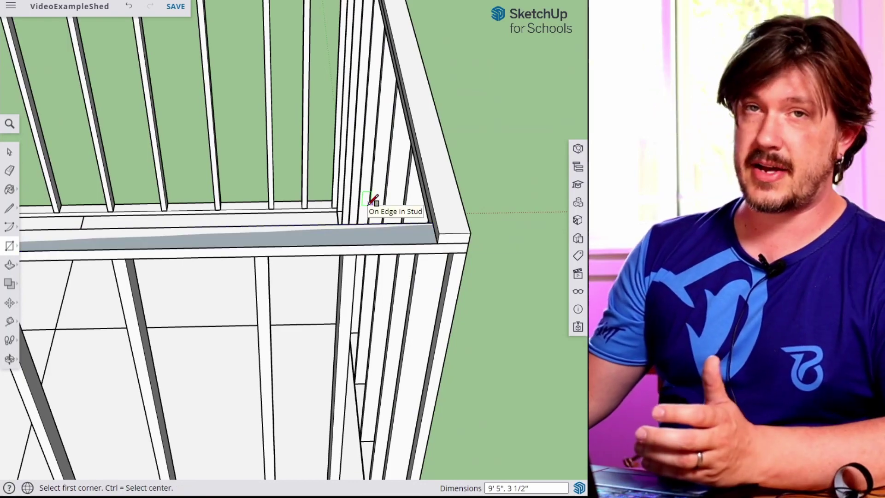
Pull the 9' 5" rectangle up 1 1/2", matching the top of the Double Top Long plate.
{"action": "key", "text": "p"}
{"action": "left_click", "coordinate": [382, 241]}
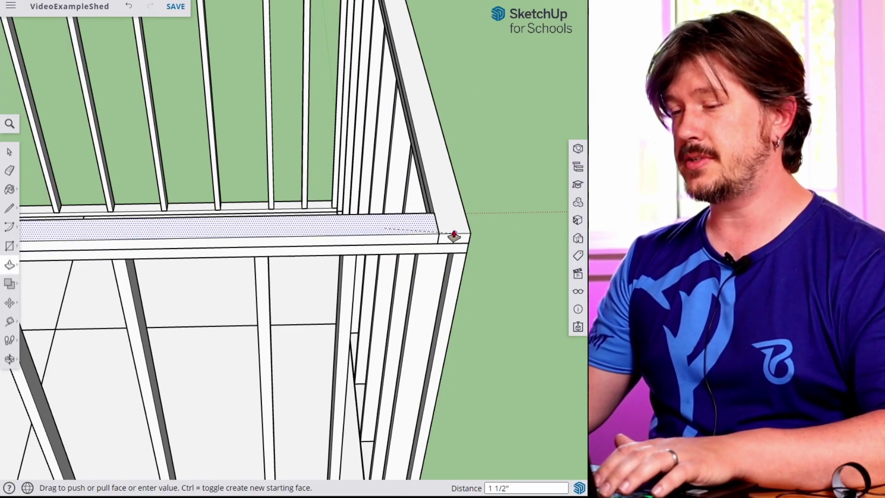
{"action": "left_click", "coordinate": [456, 237]}
Make the whole new 9' 5" plate a component named Double Top Short.
{"action": "key", "text": "space"}
{"action": "left_click", "coordinate": [397, 223]}
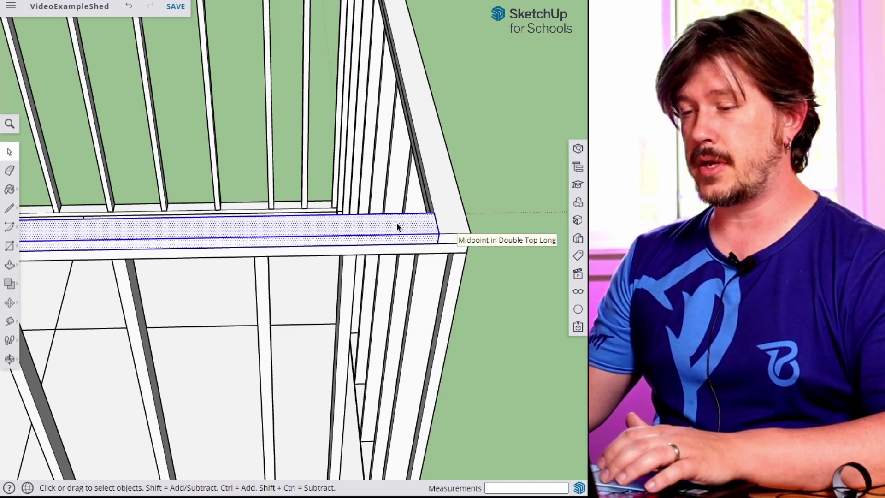
{"action": "scroll", "coordinate": [256, 281], "scroll_direction": "down", "scroll_amount": 4}
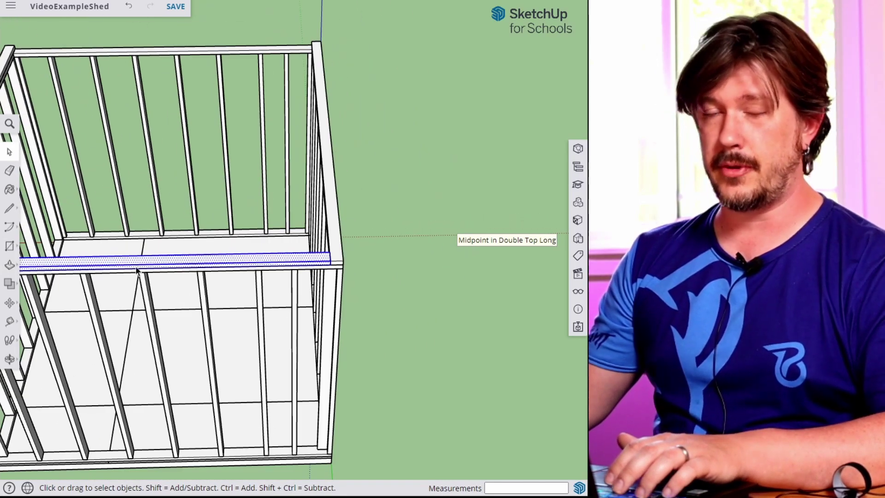
{"action": "middle_click_drag", "start_coordinate": [166, 281], "coordinate": [359, 253]}
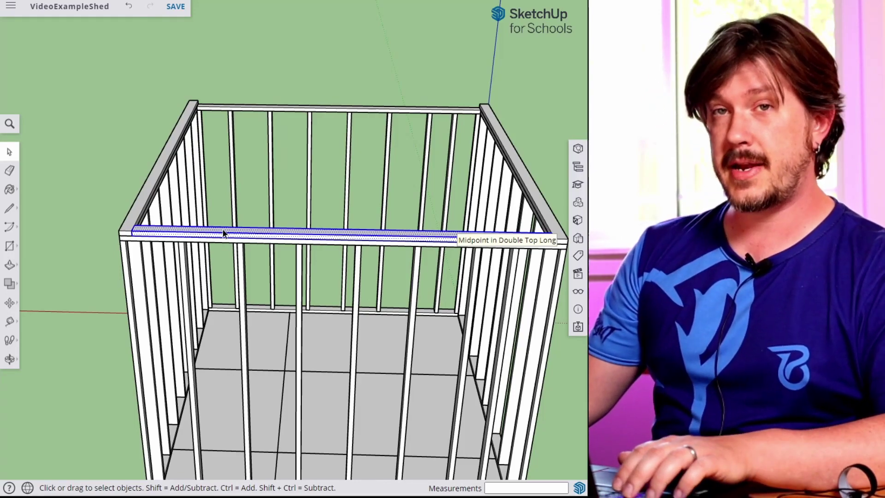
{"action": "middle_click_drag", "start_coordinate": [385, 233], "coordinate": [263, 224], "text": "shift"}
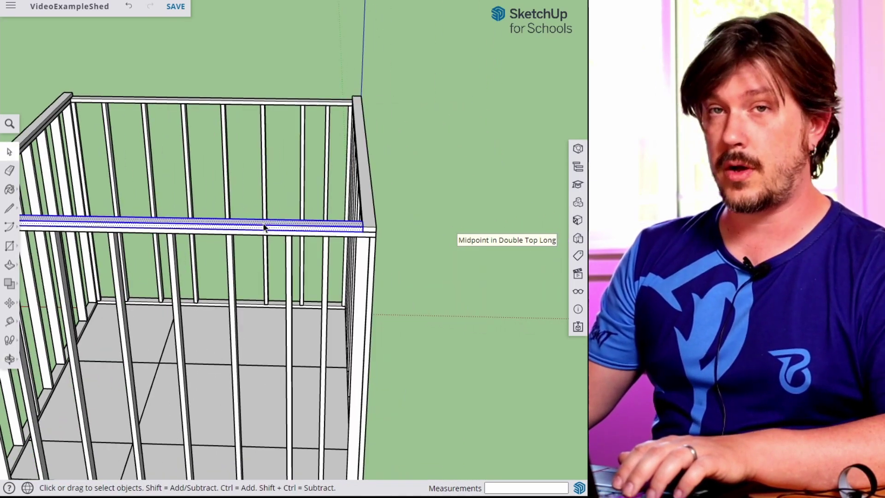
{"action": "right_click", "coordinate": [264, 225]}
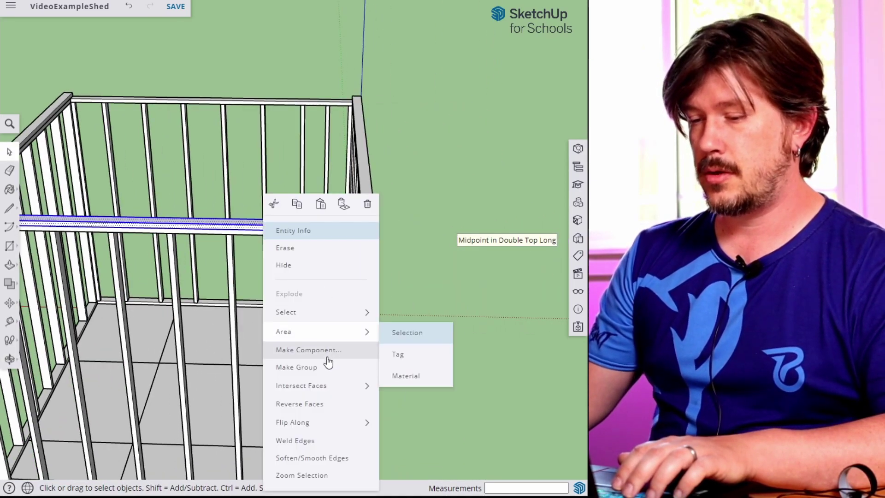
{"action": "left_click", "coordinate": [331, 352]}
{"action": "type", "text": "Double Top Shor"}
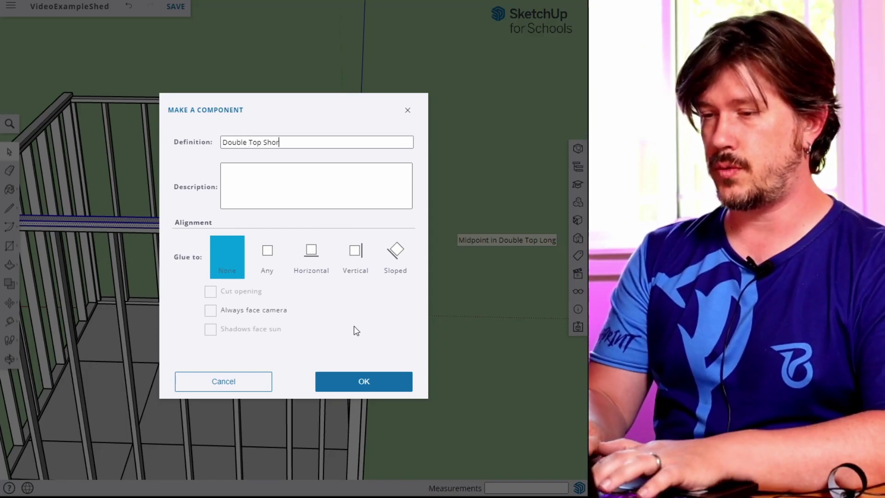
{"action": "type", "text": "t"}
{"action": "key", "text": "Return"}
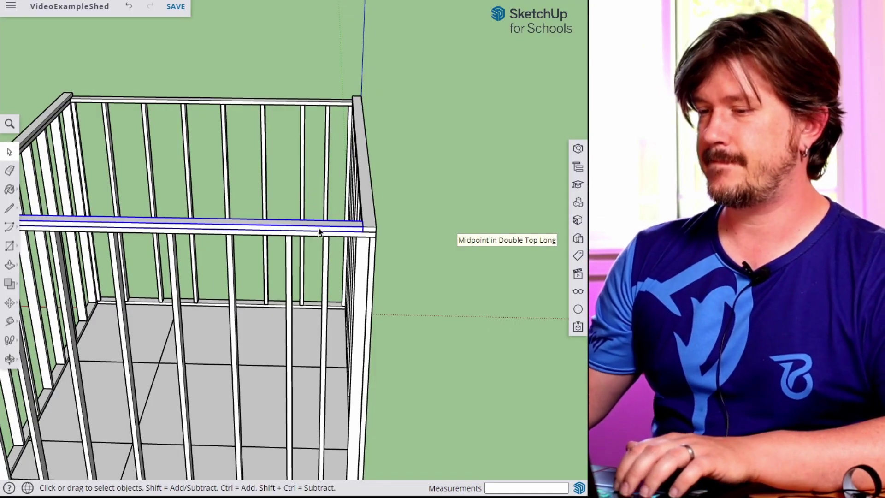
Copy the Double Top Short plate onto the opposite wall's top plate, snapping to the inner corner of the Double Top Long plate.
{"action": "middle_click_drag", "start_coordinate": [313, 225], "coordinate": [357, 334]}
{"action": "key", "text": "m"}
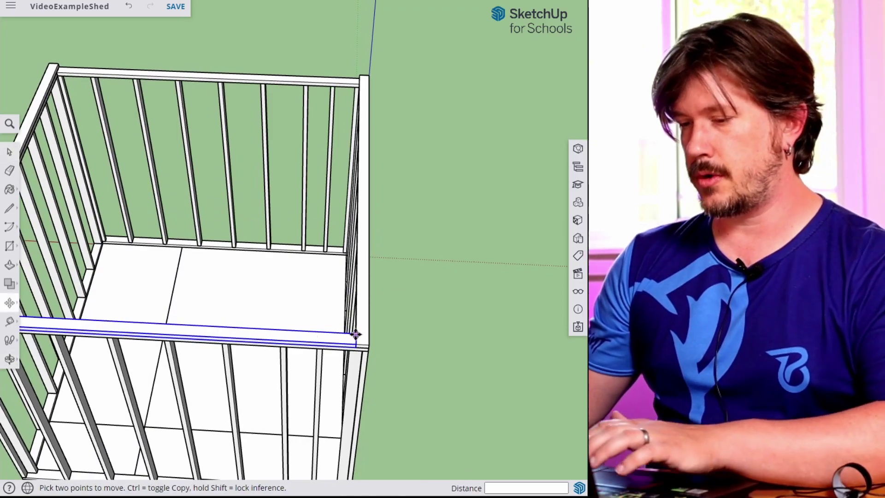
{"action": "left_click", "coordinate": [357, 334]}
{"action": "key", "text": "ctrl"}
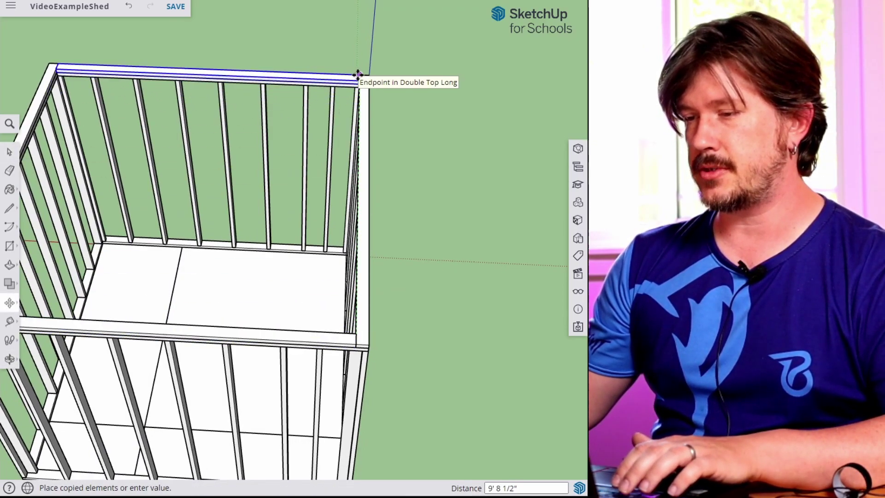
{"action": "left_click", "coordinate": [358, 74]}
{"action": "key", "text": "space"}
{"action": "middle_click_drag", "start_coordinate": [386, 248], "coordinate": [145, 79]}
{"action": "scroll", "coordinate": [353, 228], "scroll_direction": "down", "scroll_amount": 3}
{"action": "middle_click_drag", "start_coordinate": [360, 248], "coordinate": [377, 344]}
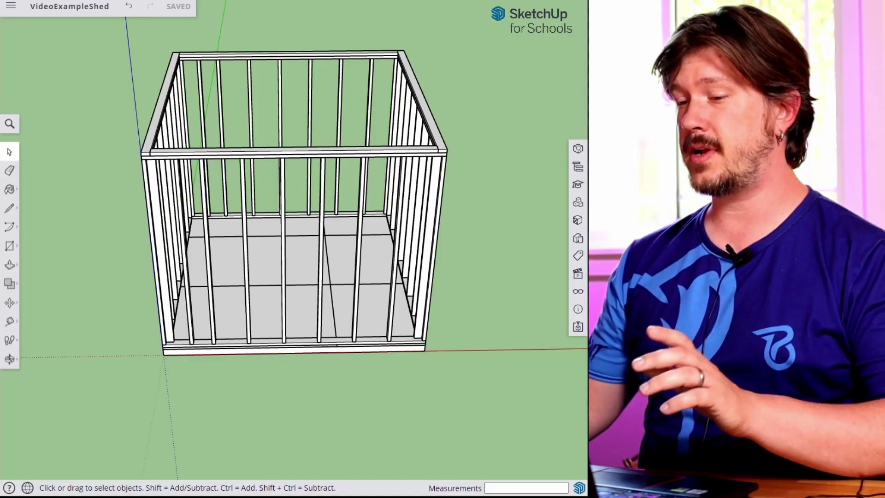
Move the floor and the other three walls together along the red axis, well clear of the front wall.
{"action": "left_click", "coordinate": [341, 254]}
{"action": "key", "text": "m"}
{"action": "left_click", "coordinate": [337, 279]}
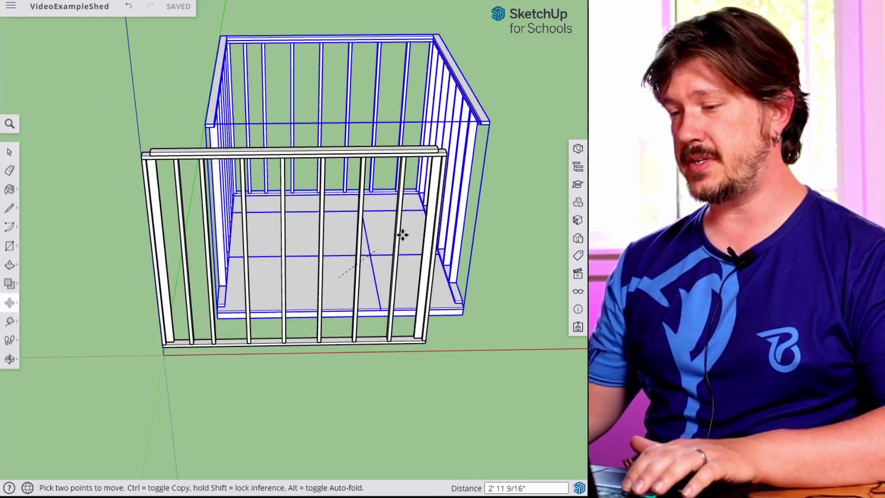
{"action": "scroll", "coordinate": [489, 175], "scroll_direction": "down", "scroll_amount": 1}
{"action": "scroll", "coordinate": [492, 178], "scroll_direction": "down", "scroll_amount": 1}
{"action": "middle_click_drag", "start_coordinate": [507, 231], "coordinate": [190, 157], "text": "shift"}
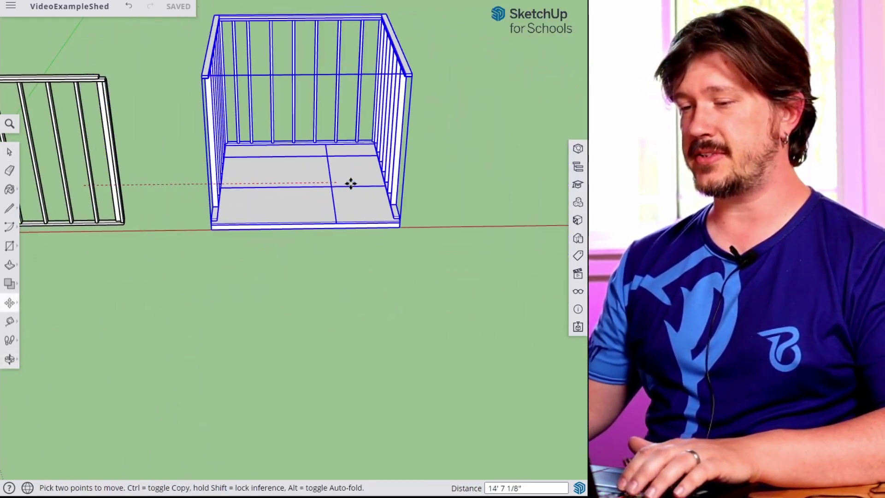
{"action": "left_click", "coordinate": [414, 186]}
{"action": "key", "text": "space"}
{"action": "left_click", "coordinate": [193, 175]}
Delete the front wall's second intermediate stud from the end farther from the origin.
{"action": "middle_click_drag", "start_coordinate": [137, 168], "coordinate": [281, 153]}
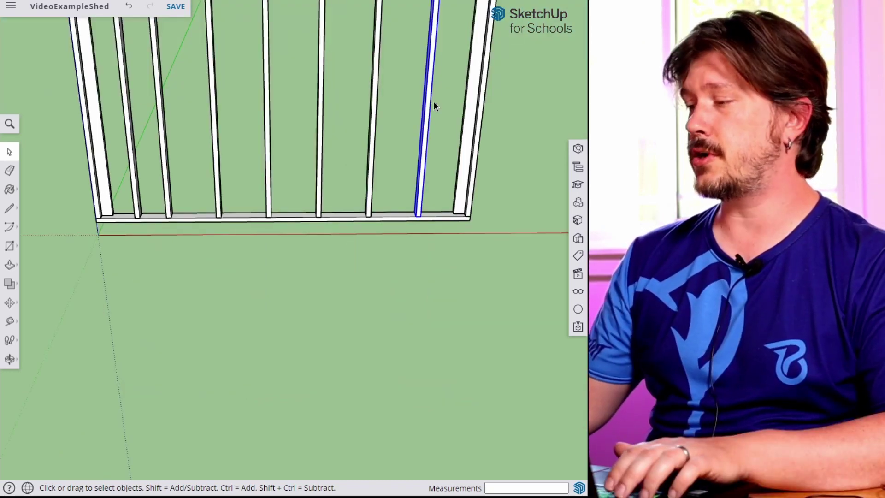
{"action": "mouse_move", "coordinate": [435, 106]}
{"action": "middle_mouse_down"}
{"action": "mouse_move", "coordinate": [421, 144]}
{"action": "mouse_move", "coordinate": [440, 26]}
{"action": "middle_mouse_up"}
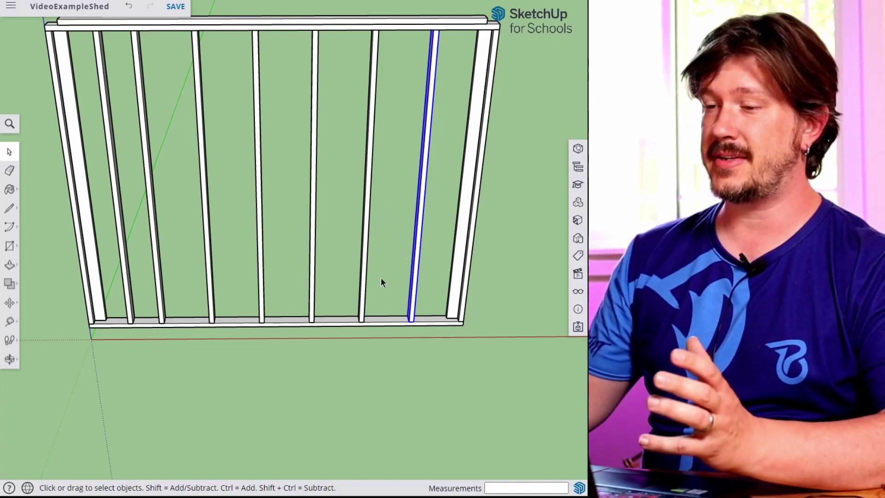
{"action": "left_click", "coordinate": [363, 307]}
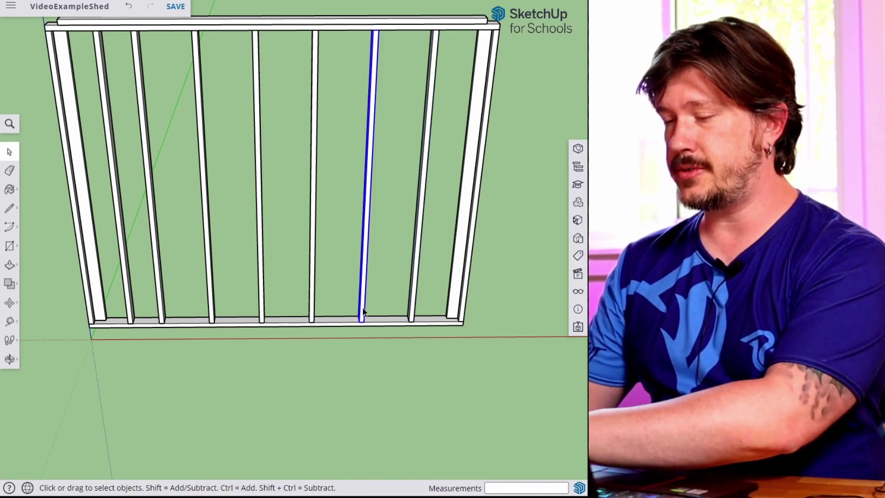
{"action": "key", "text": "Delete"}
{"action": "scroll", "coordinate": [369, 319], "scroll_direction": "up", "scroll_amount": 3}
{"action": "scroll", "coordinate": [369, 319], "scroll_direction": "up", "scroll_amount": 2}
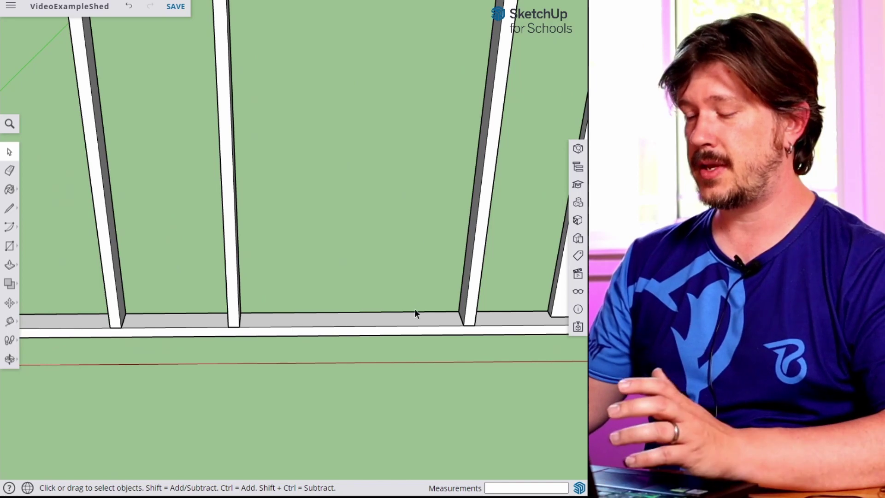
Measure from the base of the stud bounding the wide bay, and place a horizontal guide 82 inches above the sill plate's bottom edge.
{"action": "key", "text": "t"}
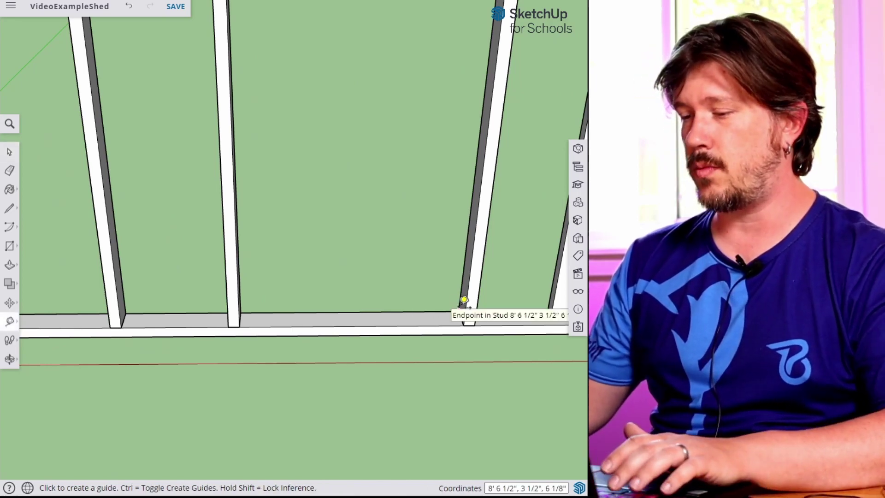
{"action": "left_click", "coordinate": [458, 311]}
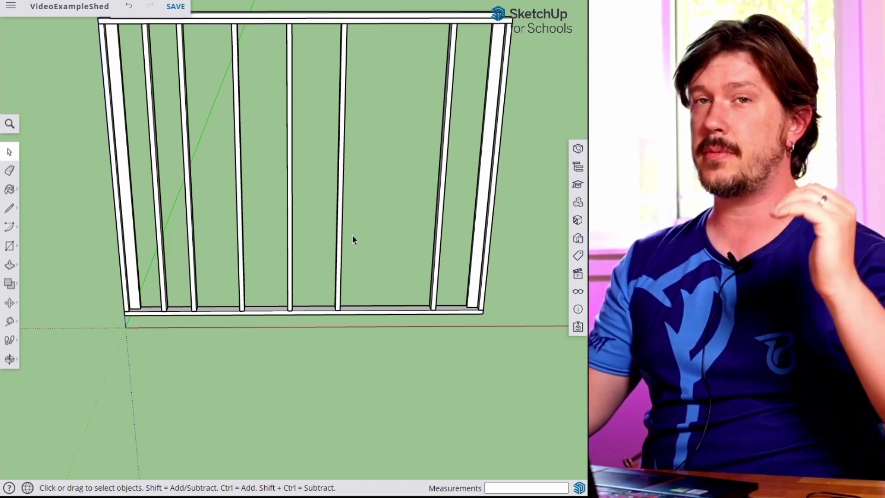
{"action": "scroll", "coordinate": [387, 302], "scroll_direction": "up", "scroll_amount": 3}
{"action": "key", "text": "t"}
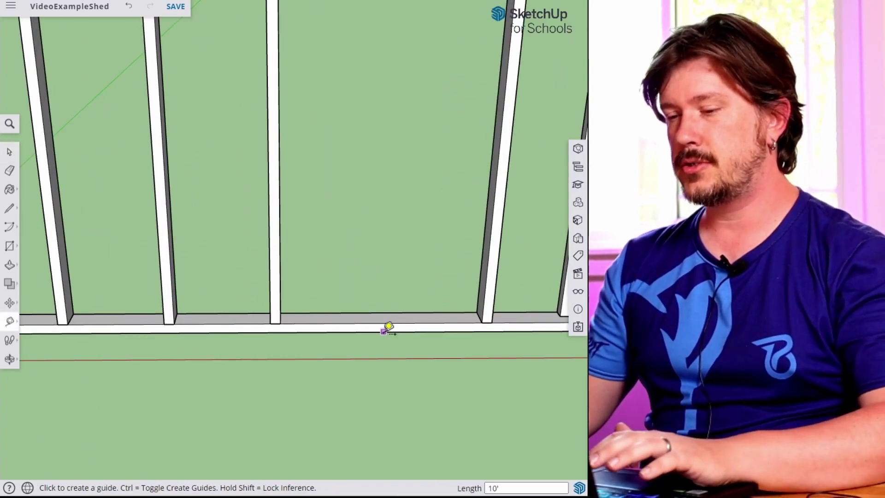
{"action": "left_click", "coordinate": [383, 331]}
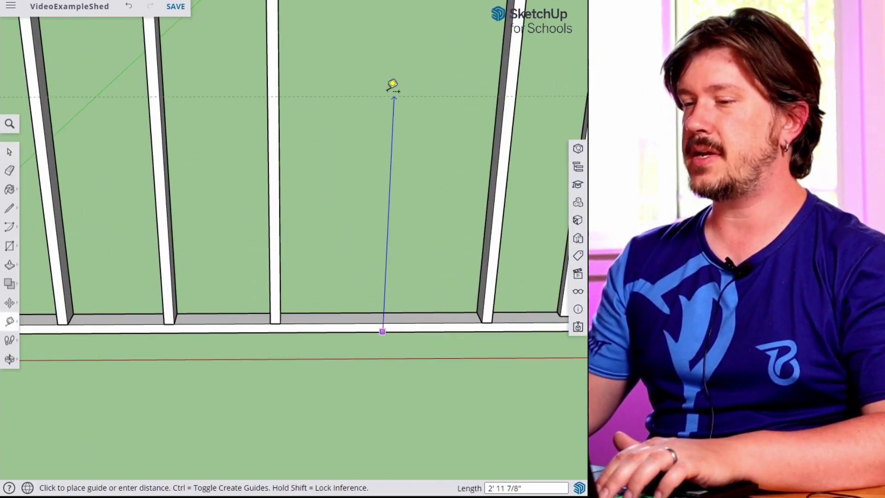
{"action": "type", "text": "82"}
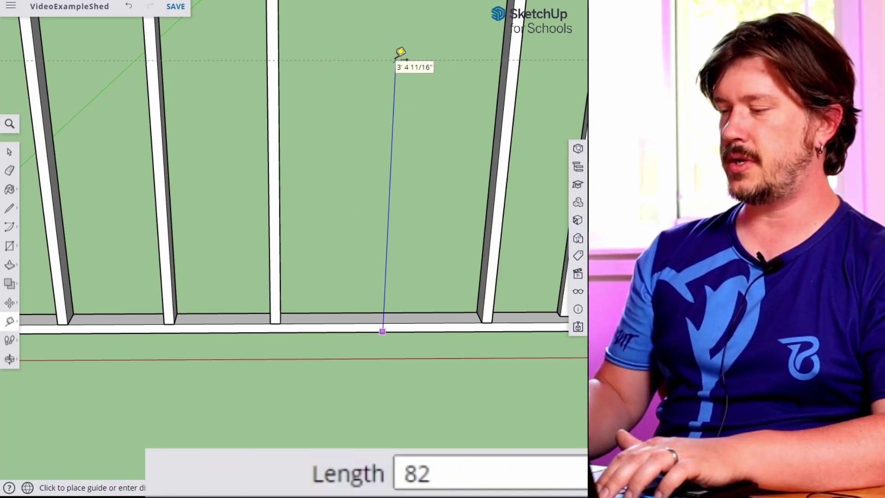
{"action": "key", "text": "Return"}
Draw a 5.5 by 1.5 inch rectangle on the stud's inner face, rising from where the guide crosses its front edge.
{"action": "scroll", "coordinate": [403, 54], "scroll_direction": "down", "scroll_amount": 5}
{"action": "middle_click_drag", "start_coordinate": [405, 54], "coordinate": [376, 203], "text": "shift"}
{"action": "key", "text": "t"}
{"action": "scroll", "coordinate": [395, 112], "scroll_direction": "up", "scroll_amount": 5}
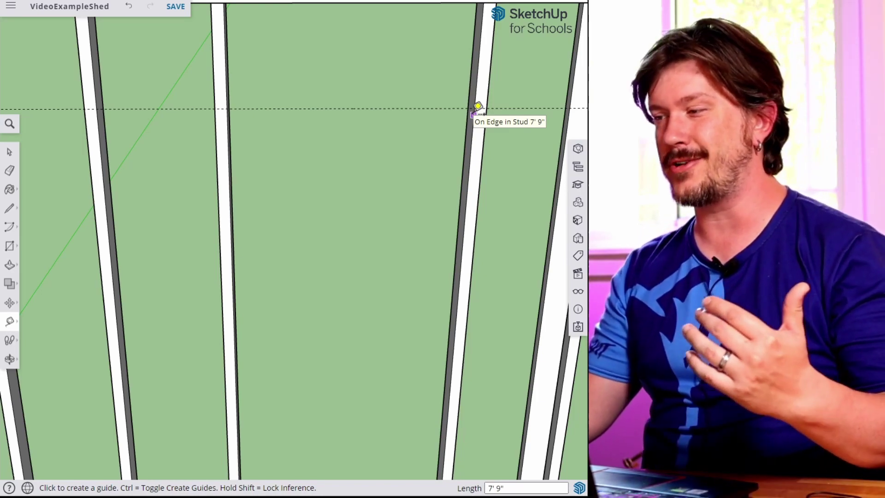
{"action": "scroll", "coordinate": [476, 121], "scroll_direction": "up", "scroll_amount": 3}
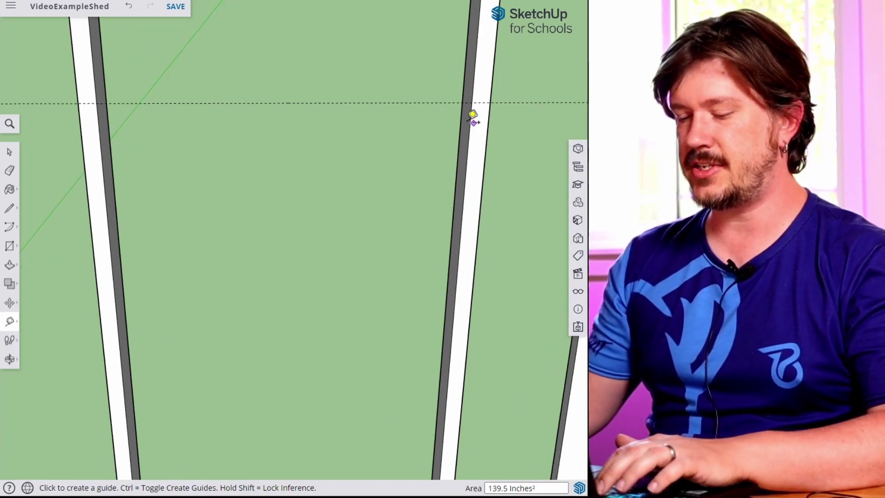
{"action": "middle_click_drag", "start_coordinate": [477, 122], "coordinate": [346, 205]}
{"action": "key", "text": "r"}
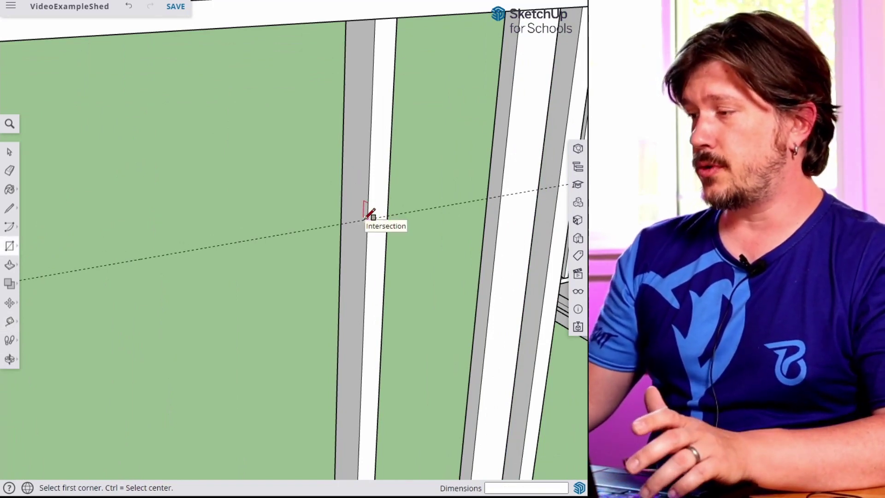
{"action": "left_click", "coordinate": [367, 219]}
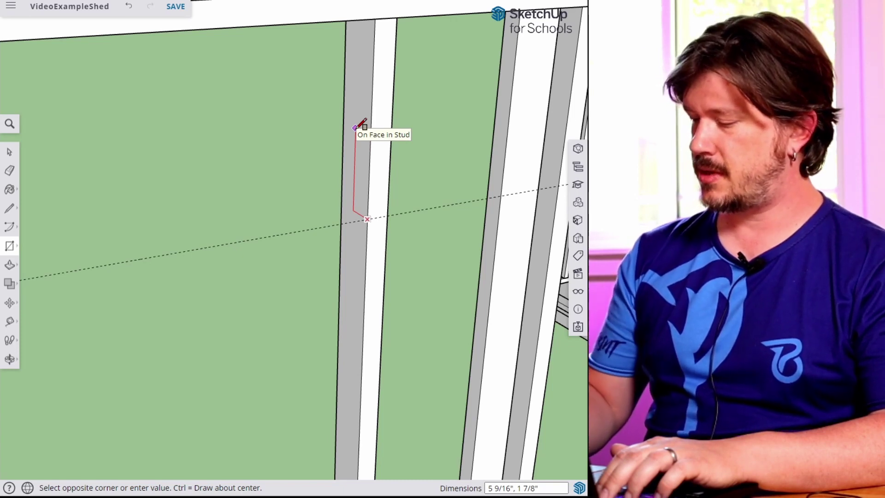
{"action": "type", "text": "5.5"}
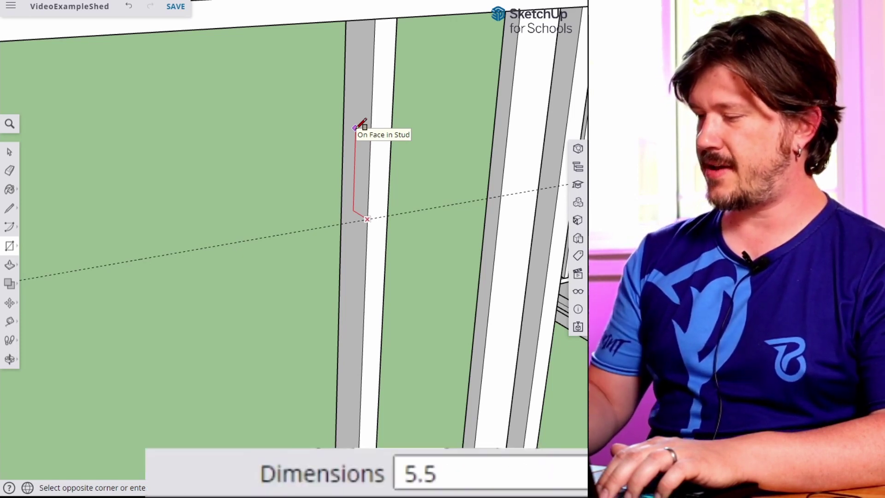
{"action": "type", "text": ",1.5"}
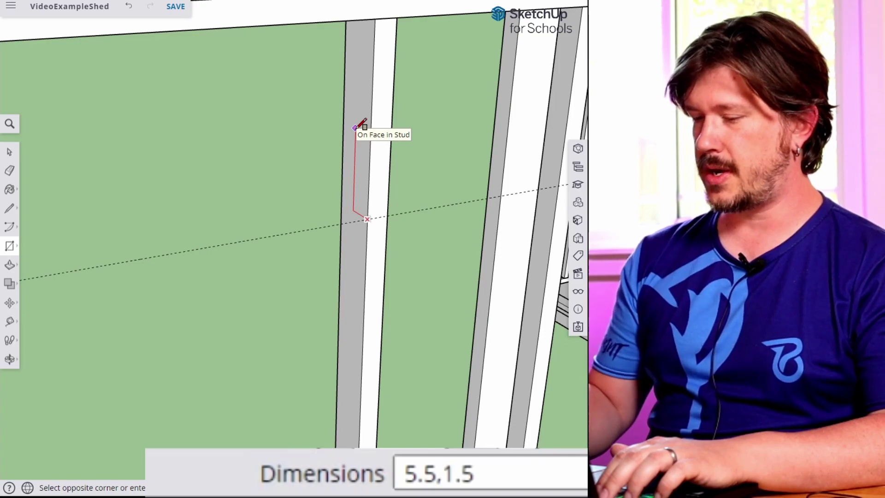
{"action": "key", "text": "Return"}
Extrude the rectangle 3 feet across the opening to form the door header.
{"action": "key", "text": "p"}
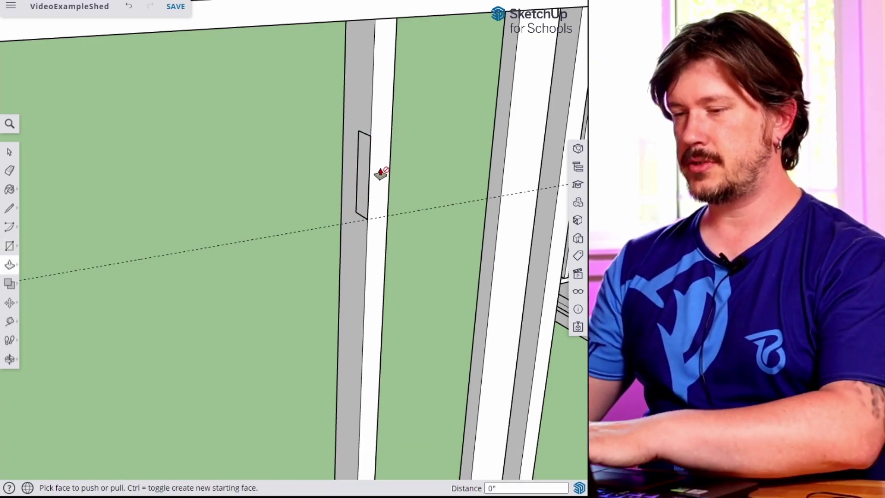
{"action": "left_click_drag", "start_coordinate": [361, 174], "coordinate": [203, 236]}
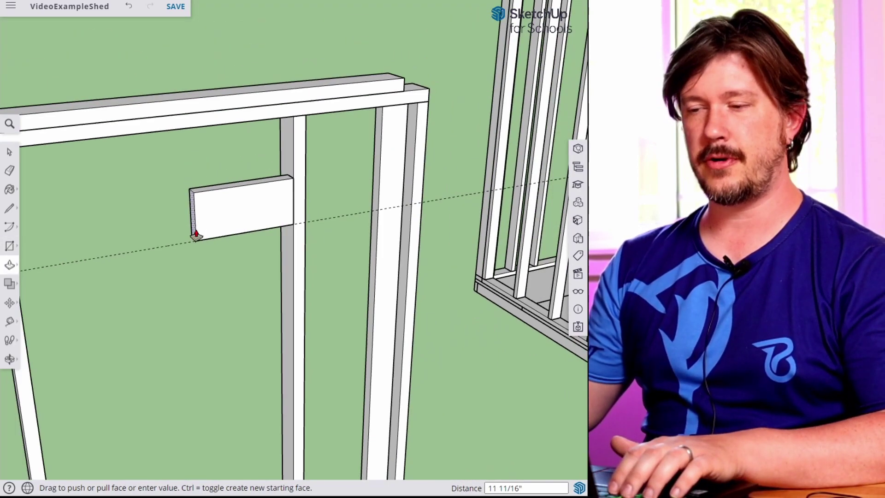
{"action": "middle_click_drag", "start_coordinate": [196, 234], "coordinate": [316, 209]}
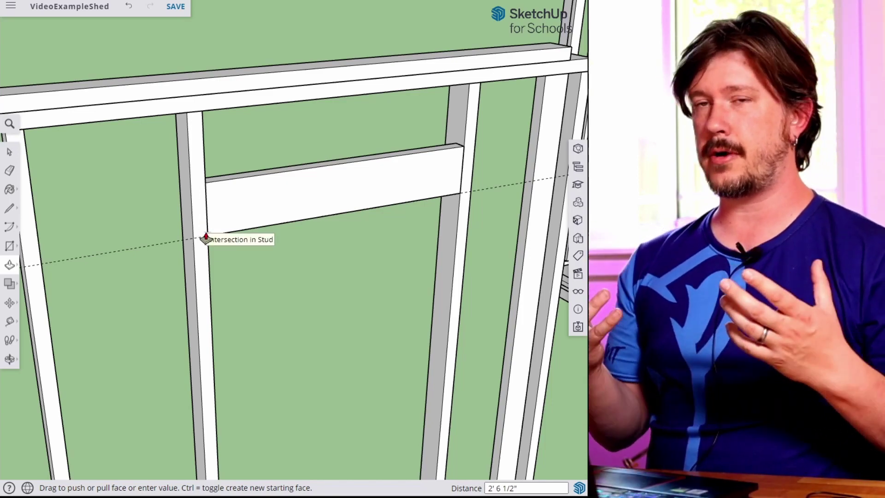
{"action": "left_click_drag", "start_coordinate": [206, 238], "coordinate": [153, 238]}
{"action": "type", "text": "3'"}
{"action": "key", "text": "Return"}
{"action": "key", "text": "space"}
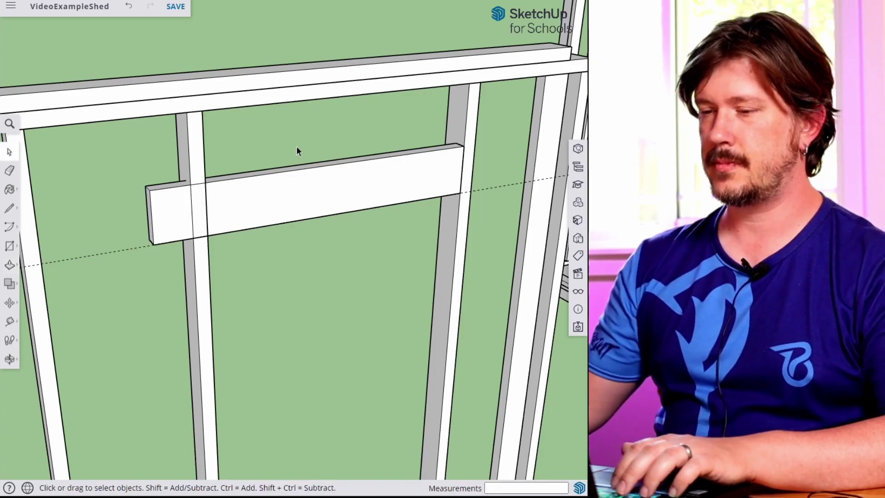
Move the stud that overlaps the header outward until it sits against the header's free end.
{"action": "middle_click_drag", "start_coordinate": [357, 244], "coordinate": [178, 139]}
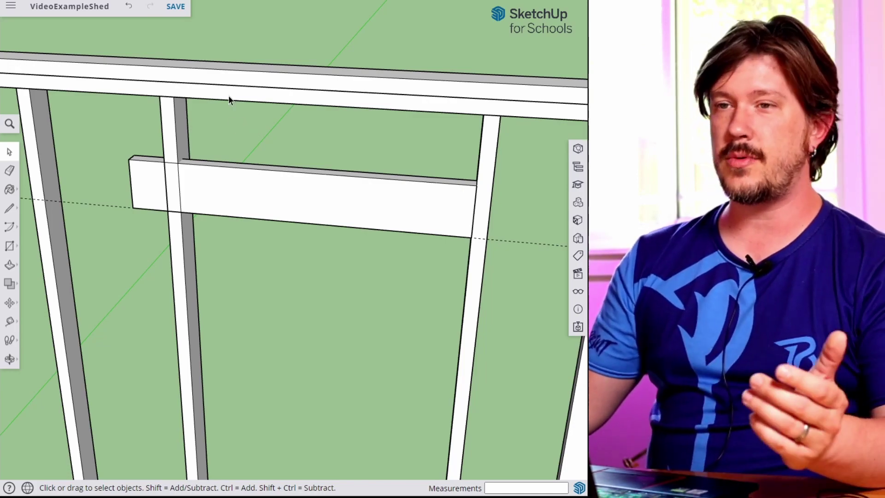
{"action": "middle_click_drag", "start_coordinate": [251, 133], "coordinate": [319, 206]}
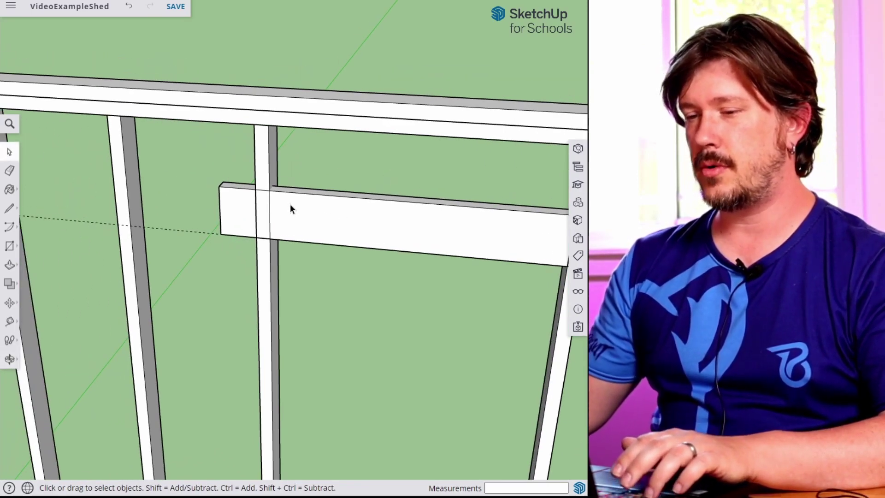
{"action": "left_click", "coordinate": [253, 190]}
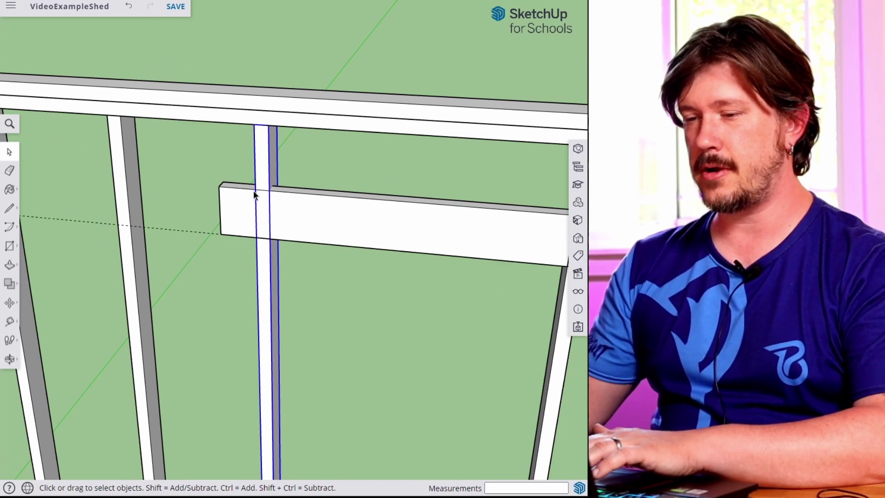
{"action": "key", "text": "m"}
{"action": "left_click", "coordinate": [271, 146]}
{"action": "left_click", "coordinate": [203, 143]}
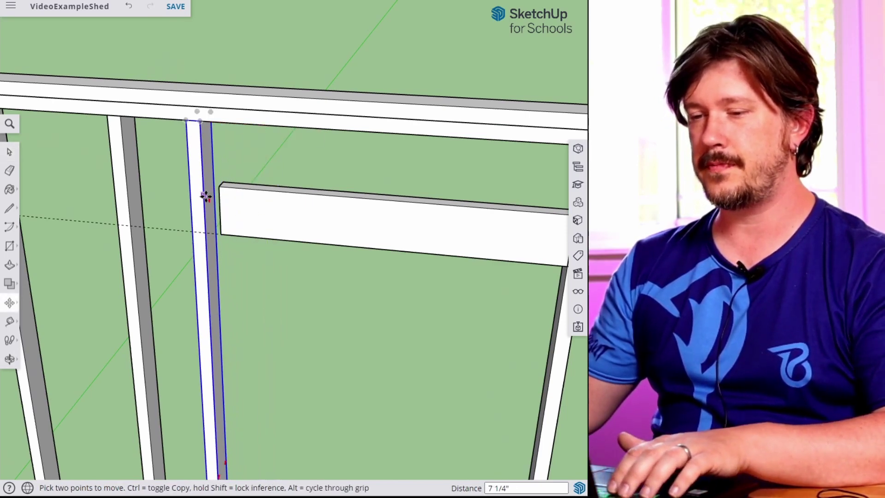
{"action": "left_click", "coordinate": [219, 200]}
{"action": "key", "text": "space"}
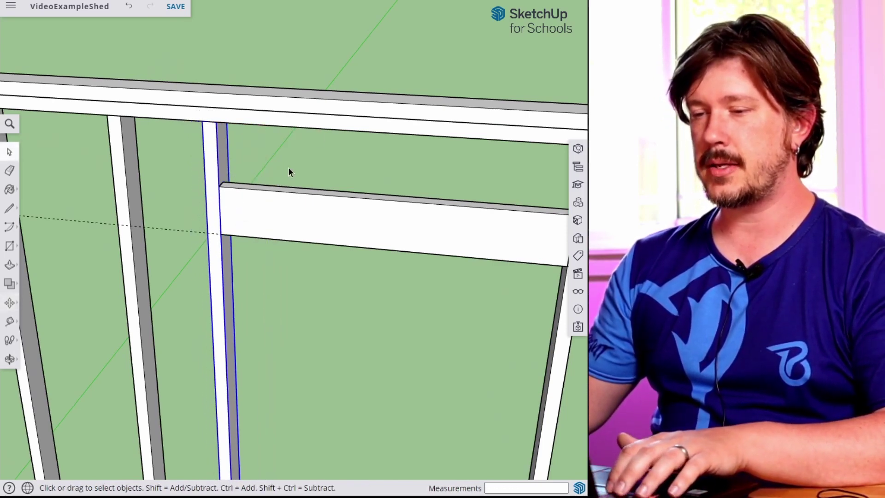
{"action": "left_click", "coordinate": [289, 168]}
Examine how the header sits between the two full-height studs of the door opening.
{"action": "scroll", "coordinate": [379, 244], "scroll_direction": "down", "scroll_amount": 3}
{"action": "middle_click_drag", "start_coordinate": [446, 314], "coordinate": [384, 159], "text": "shift"}
{"action": "left_click", "coordinate": [223, 185]}
{"action": "left_click", "coordinate": [405, 65]}
{"action": "middle_click_drag", "start_coordinate": [340, 145], "coordinate": [405, 83]}
{"action": "left_click", "coordinate": [379, 77]}
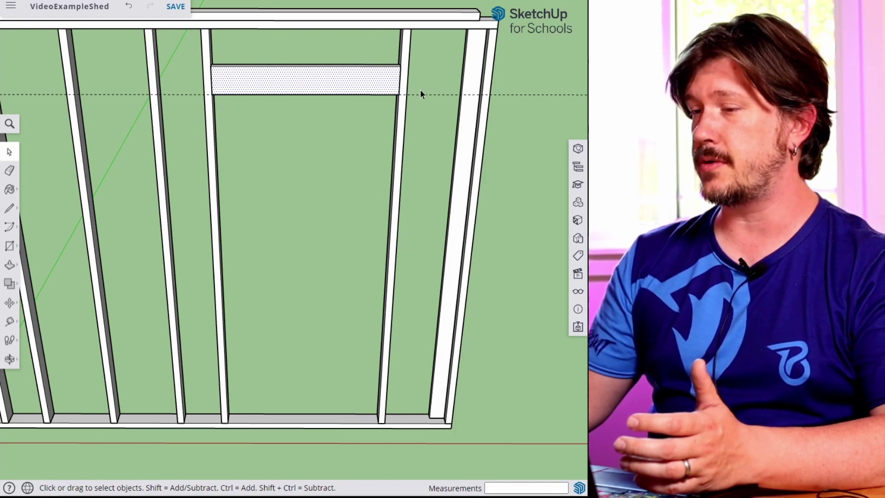
{"action": "left_click", "coordinate": [406, 45]}
{"action": "left_click", "coordinate": [212, 53]}
{"action": "left_click", "coordinate": [404, 56]}
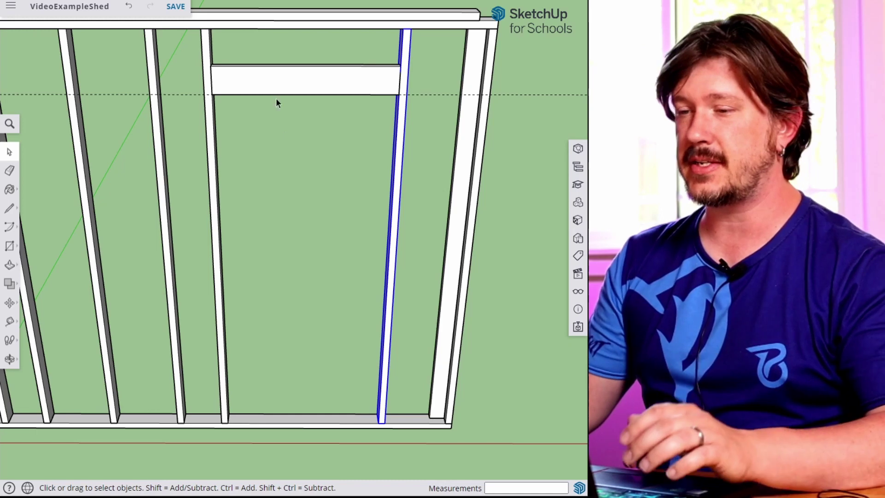
Select the whole header and make it a component named Door Header.
{"action": "left_click", "coordinate": [258, 82]}
{"action": "right_click", "coordinate": [258, 80]}
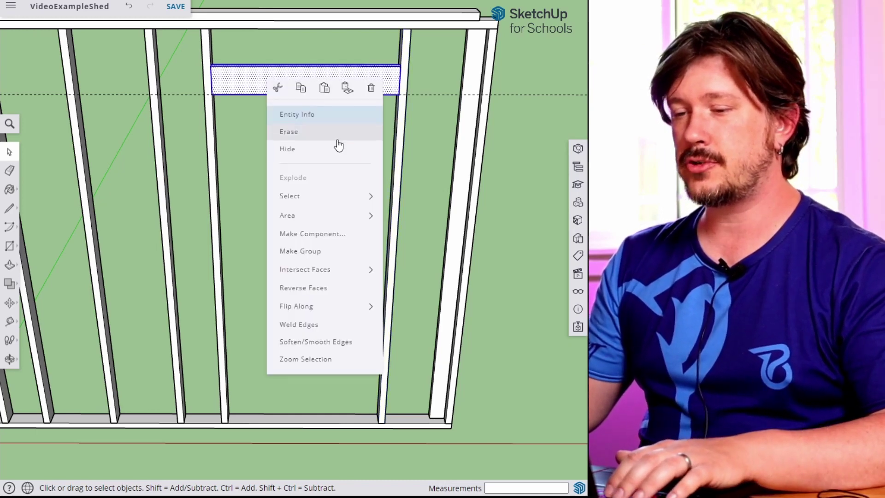
{"action": "left_click", "coordinate": [330, 236]}
{"action": "type", "text": "Door Head"}
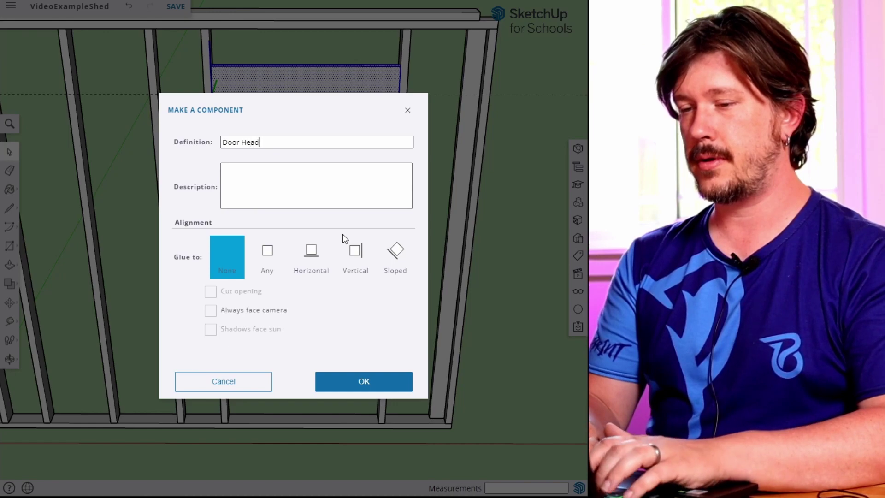
{"action": "key", "text": "Return"}
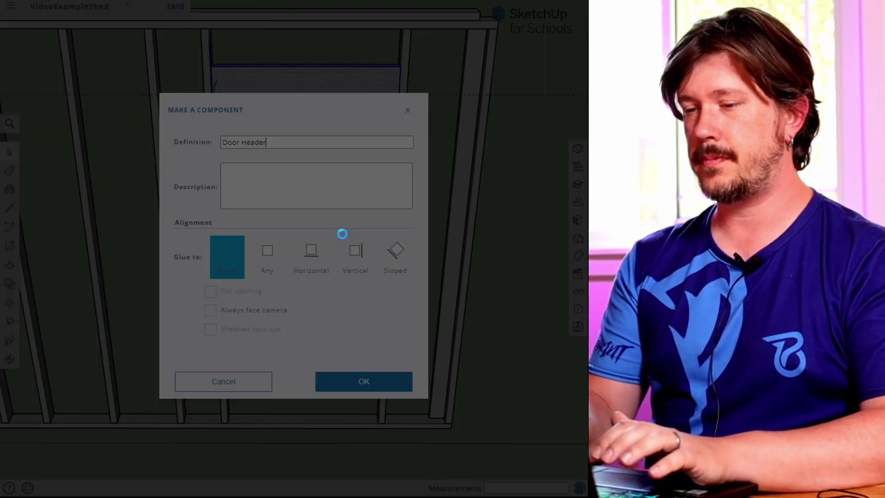
Draw a 1.5 by 3.5 inch rectangle on the sill plate, against the inner face of the moved stud.
{"action": "middle_click_drag", "start_coordinate": [320, 406], "coordinate": [239, 395]}
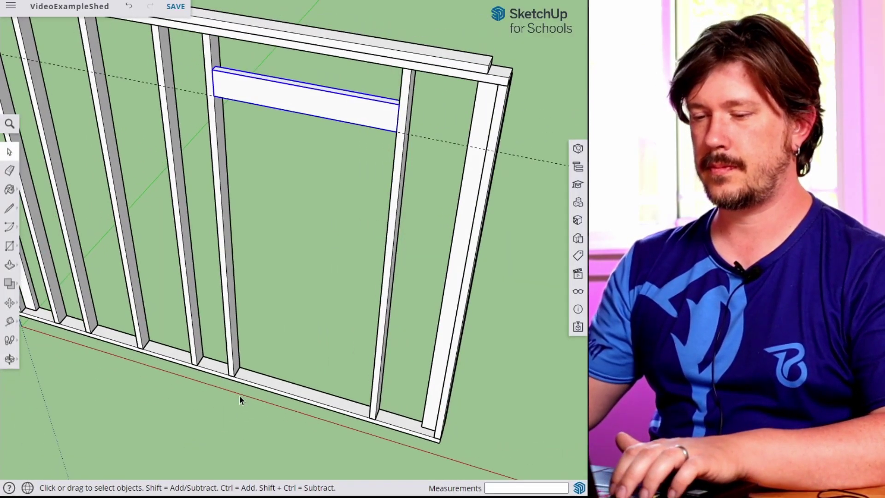
{"action": "scroll", "coordinate": [239, 396], "scroll_direction": "up", "scroll_amount": 3}
{"action": "scroll", "coordinate": [249, 350], "scroll_direction": "down", "scroll_amount": 3}
{"action": "middle_click_drag", "start_coordinate": [296, 198], "coordinate": [250, 105], "text": "shift"}
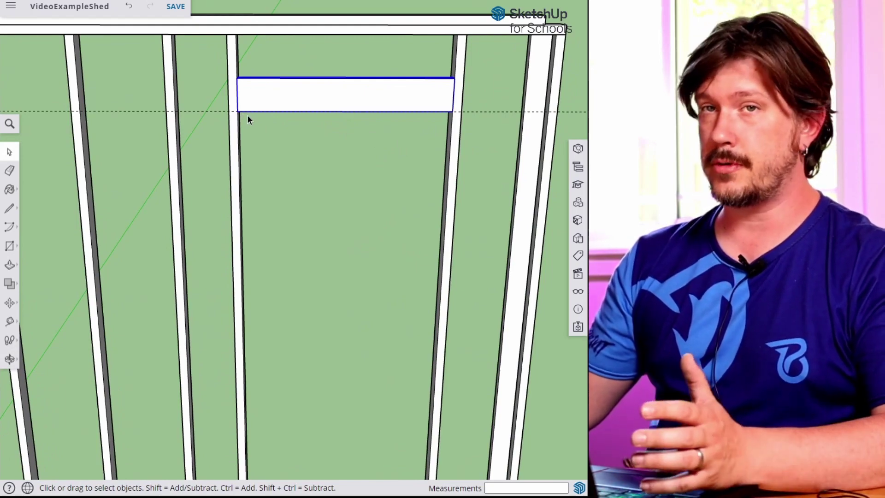
{"action": "middle_click_drag", "start_coordinate": [401, 243], "coordinate": [288, 327]}
{"action": "scroll", "coordinate": [288, 328], "scroll_direction": "up", "scroll_amount": 3}
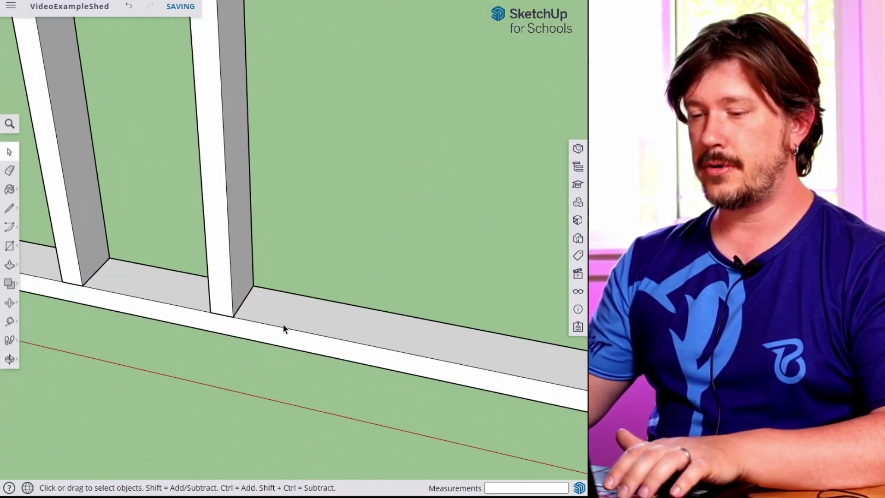
{"action": "key", "text": "r"}
{"action": "left_click", "coordinate": [253, 286]}
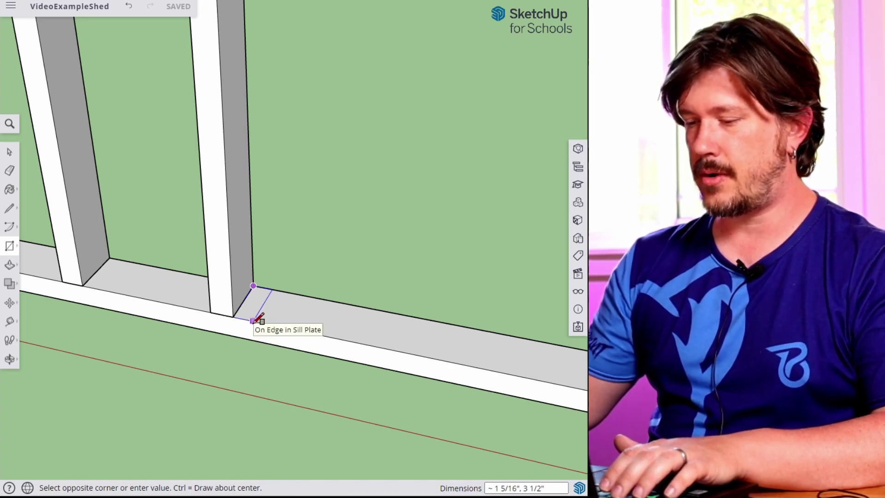
{"action": "type", "text": "1."}
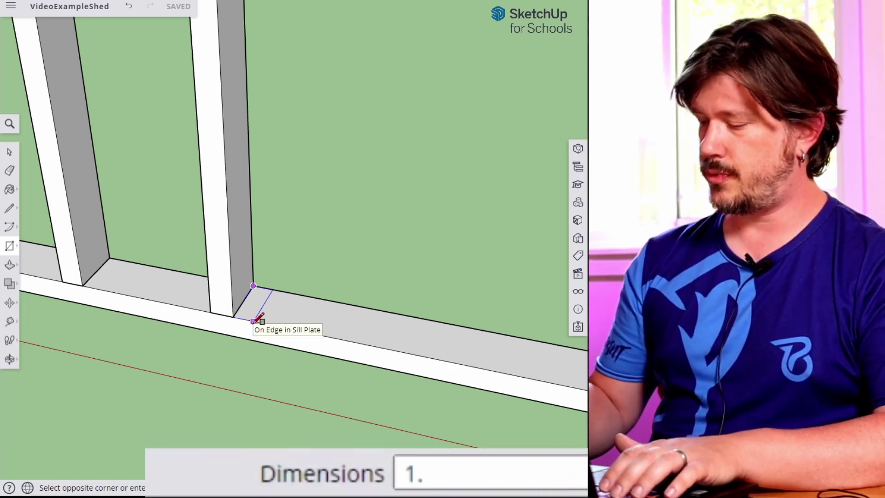
{"action": "type", "text": "5,3.5"}
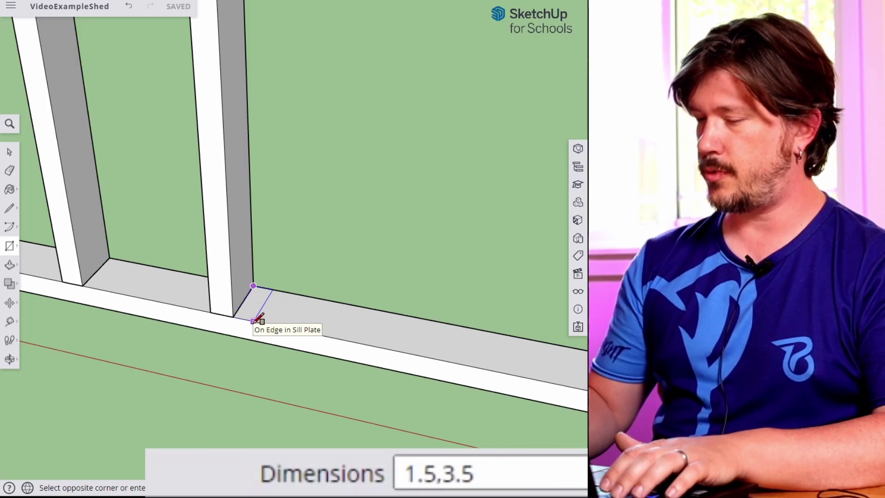
{"action": "key", "text": "Return"}
Extrude the sill plate rectangle up to the underside of the door header to form a supporting stud.
{"action": "key", "text": "p"}
{"action": "left_click", "coordinate": [257, 313]}
{"action": "scroll", "coordinate": [272, 123], "scroll_direction": "down", "scroll_amount": 3}
{"action": "middle_click_drag", "start_coordinate": [328, 70], "coordinate": [308, 249], "text": "shift"}
{"action": "middle_click_drag", "start_coordinate": [318, 78], "coordinate": [303, 243], "text": "shift"}
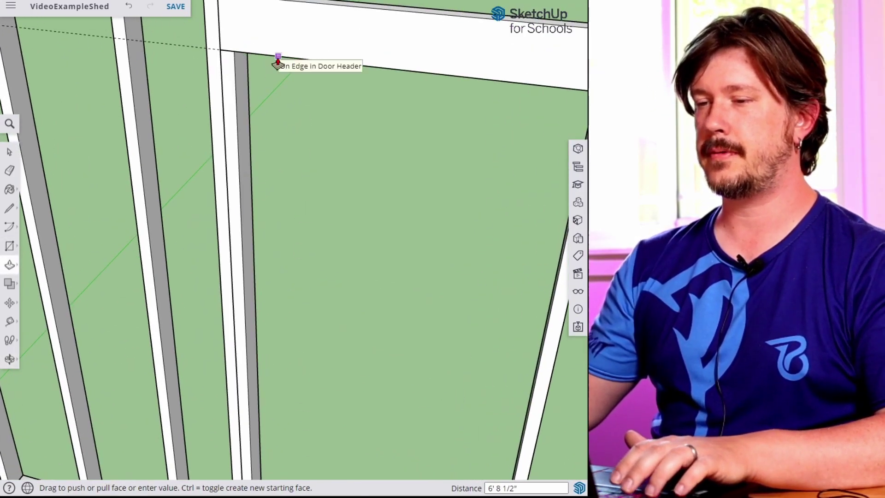
{"action": "left_click", "coordinate": [277, 61]}
{"action": "key", "text": "space"}
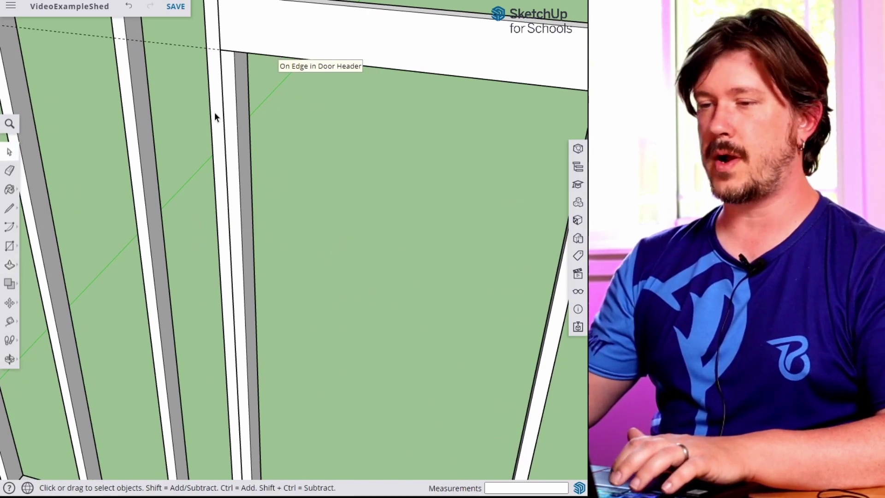
Make the new supporting stud under the header a component named Jack Stud.
{"action": "left_click", "coordinate": [236, 78]}
{"action": "right_click", "coordinate": [236, 78]}
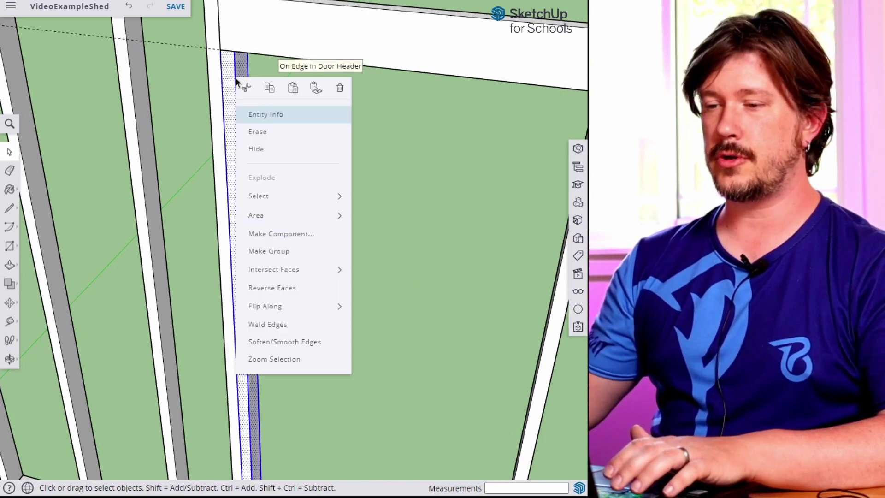
{"action": "left_click", "coordinate": [286, 236]}
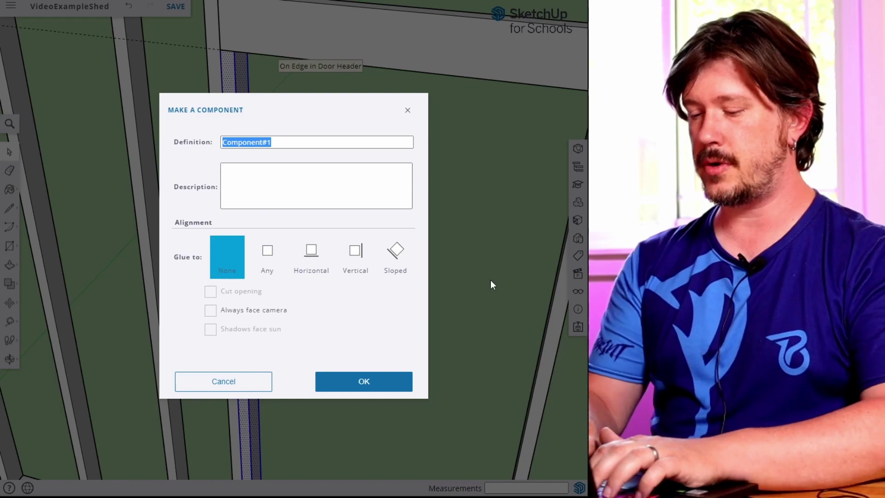
{"action": "key", "text": "BackSpace"}
{"action": "type", "text": "Jack Stud"}
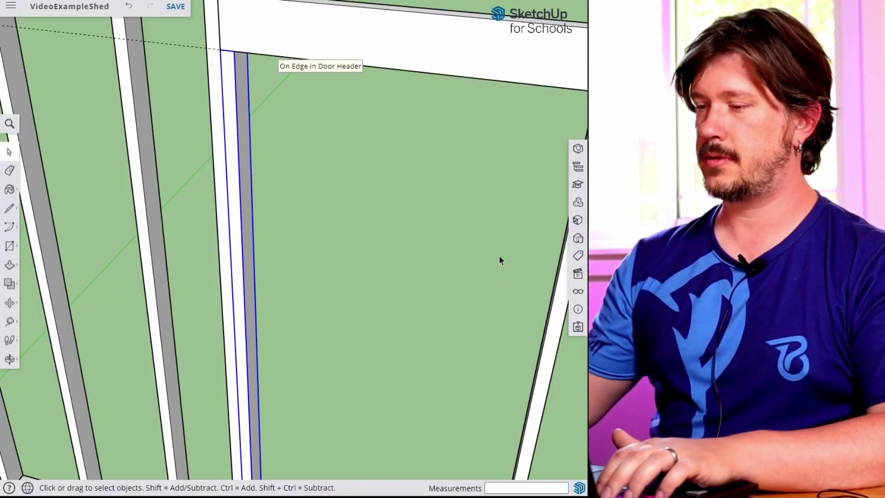
Copy the jack stud to the other side of the door opening, beneath the opposite end of the header.
{"action": "scroll", "coordinate": [498, 256], "scroll_direction": "down", "scroll_amount": 5}
{"action": "middle_click_drag", "start_coordinate": [474, 295], "coordinate": [410, 302], "text": "shift"}
{"action": "scroll", "coordinate": [401, 168], "scroll_direction": "up", "scroll_amount": 2}
{"action": "key", "text": "m"}
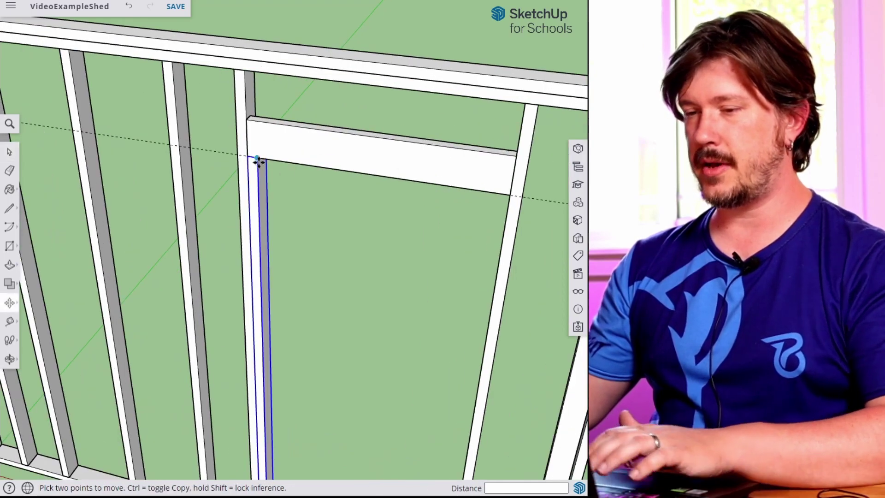
{"action": "key", "text": "ctrl"}
{"action": "left_click", "coordinate": [258, 160]}
{"action": "left_click", "coordinate": [507, 193]}
{"action": "key", "text": "space"}
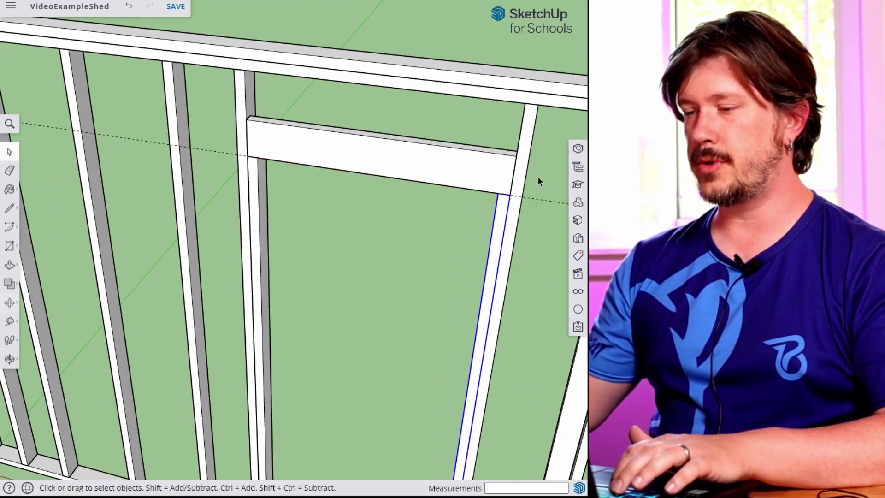
Copy the door header across the wall's thickness so the duplicate's lower corner meets the jack stud's other top corner.
{"action": "middle_click_drag", "start_coordinate": [437, 219], "coordinate": [352, 59]}
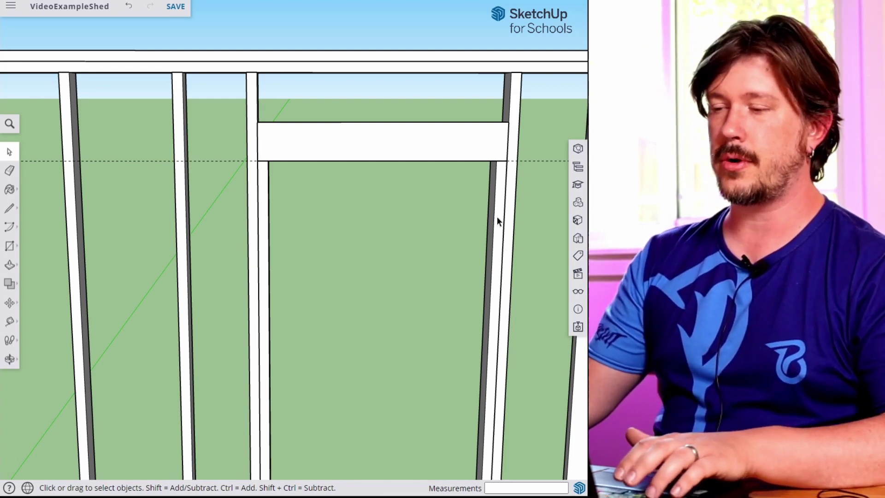
{"action": "scroll", "coordinate": [496, 369], "scroll_direction": "down", "scroll_amount": 5}
{"action": "middle_click_drag", "start_coordinate": [494, 395], "coordinate": [464, 193], "text": "shift"}
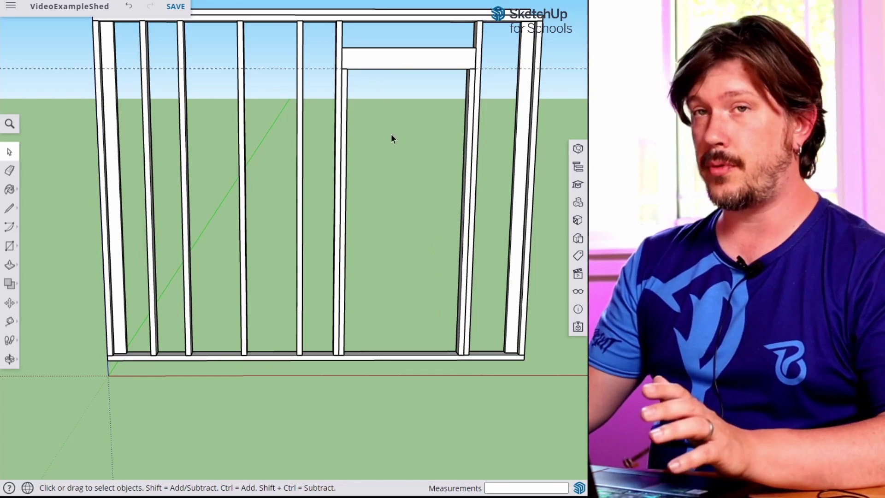
{"action": "middle_click_drag", "start_coordinate": [395, 59], "coordinate": [389, 119], "text": "shift"}
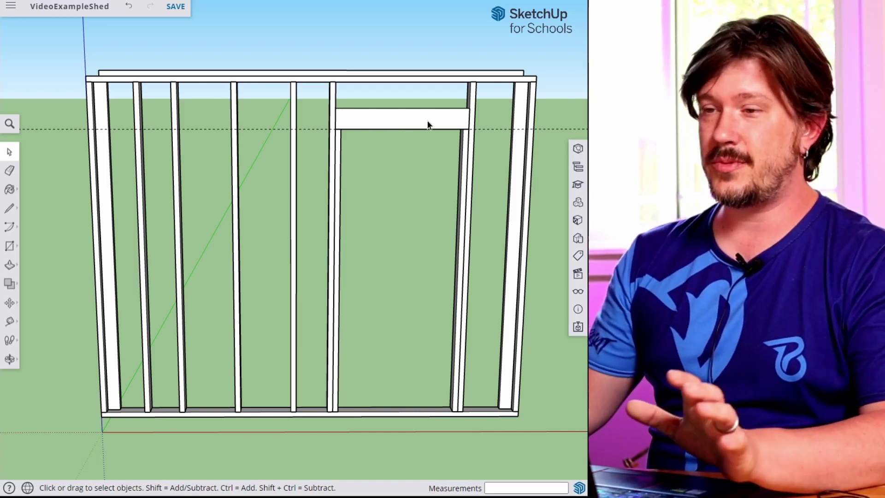
{"action": "middle_click_drag", "start_coordinate": [452, 116], "coordinate": [204, 117]}
{"action": "scroll", "coordinate": [254, 170], "scroll_direction": "up", "scroll_amount": 3}
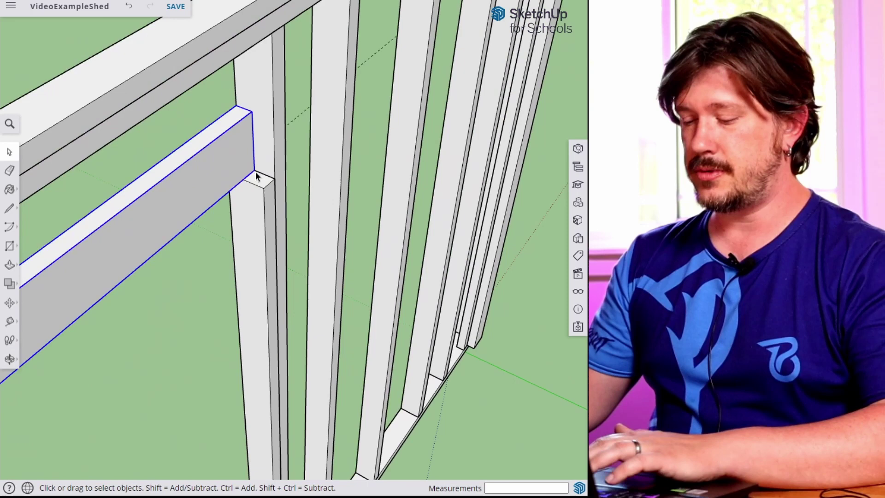
{"action": "key", "text": "m"}
{"action": "left_click", "coordinate": [254, 170]}
{"action": "key", "text": "ctrl"}
{"action": "left_click", "coordinate": [271, 178]}
{"action": "key", "text": "space"}
{"action": "left_click", "coordinate": [190, 108]}
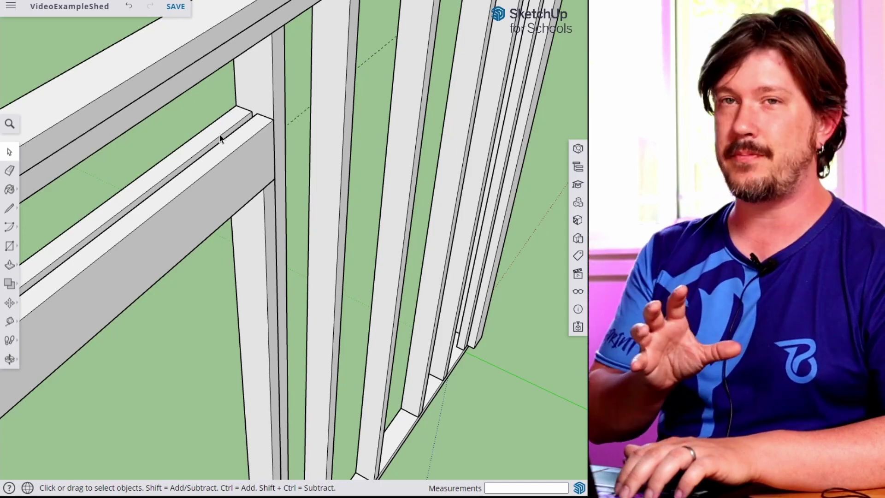
{"action": "middle_click_drag", "start_coordinate": [226, 98], "coordinate": [448, 162]}
{"action": "scroll", "coordinate": [448, 162], "scroll_direction": "down", "scroll_amount": 5}
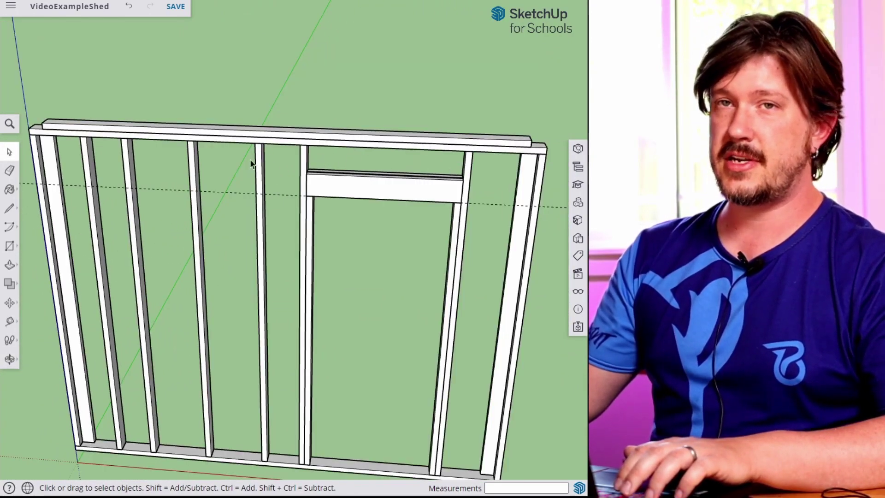
{"action": "scroll", "coordinate": [442, 206], "scroll_direction": "up", "scroll_amount": 3}
{"action": "middle_click_drag", "start_coordinate": [441, 206], "coordinate": [426, 154]}
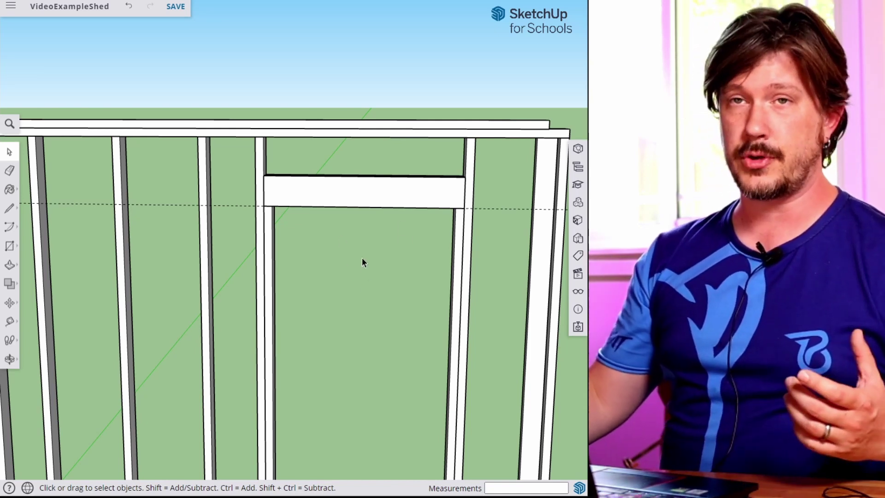
{"action": "left_click", "coordinate": [335, 193]}
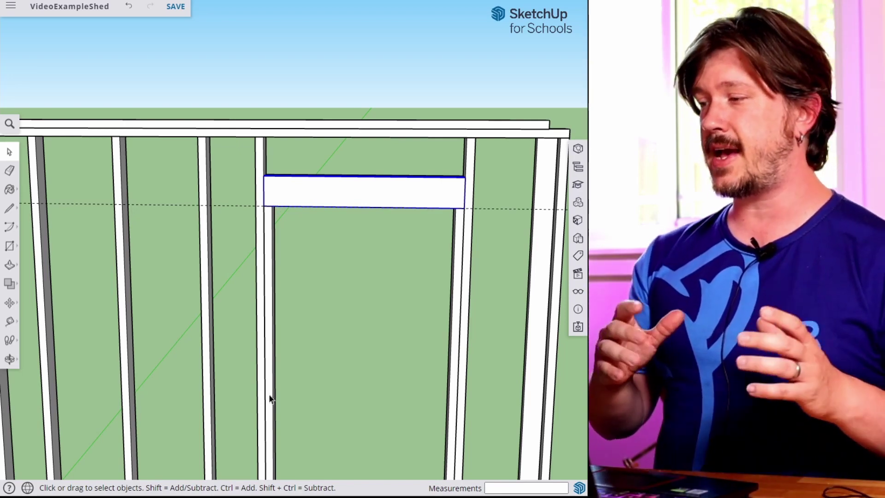
Draw a 1.5 by 3.5 inch rectangle across the tops of the doubled headers, against the full-height stud.
{"action": "middle_click_drag", "start_coordinate": [354, 160], "coordinate": [253, 216]}
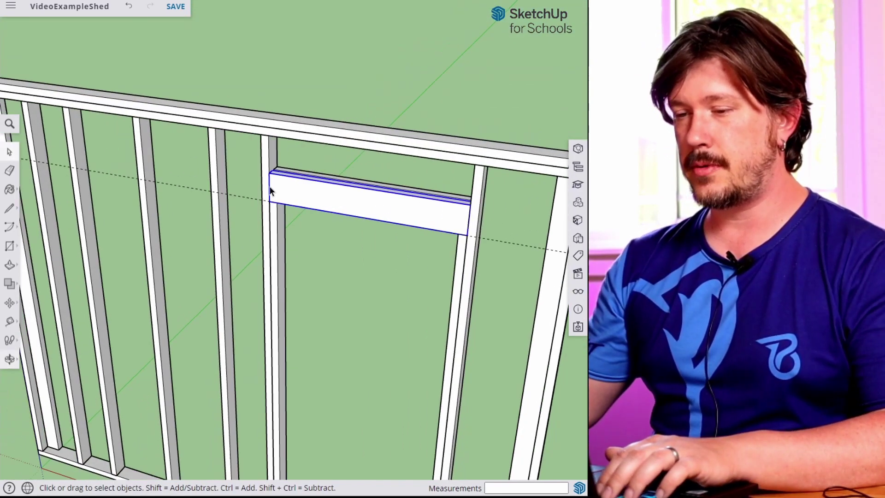
{"action": "scroll", "coordinate": [279, 161], "scroll_direction": "up", "scroll_amount": 8}
{"action": "key", "text": "r"}
{"action": "left_click", "coordinate": [267, 199]}
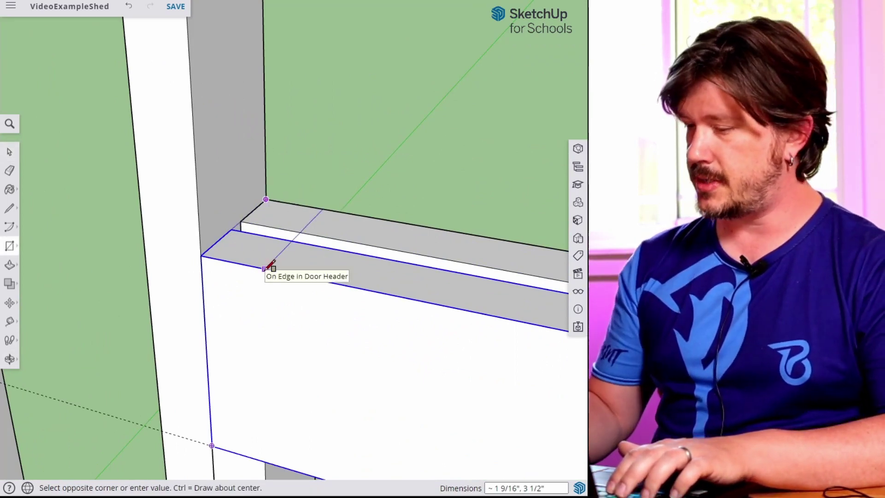
{"action": "type", "text": "1"}
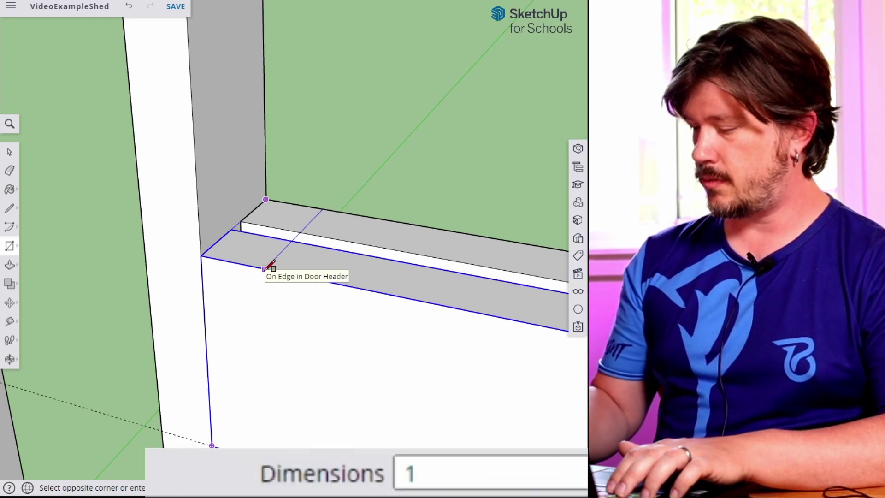
{"action": "type", "text": ".5,3.5"}
{"action": "key", "text": "BackSpace"}
{"action": "type", "text": "3.5"}
{"action": "key", "text": "Return"}
Extrude the rectangle on the headers up to the underside of the wall's top plate.
{"action": "key", "text": "p"}
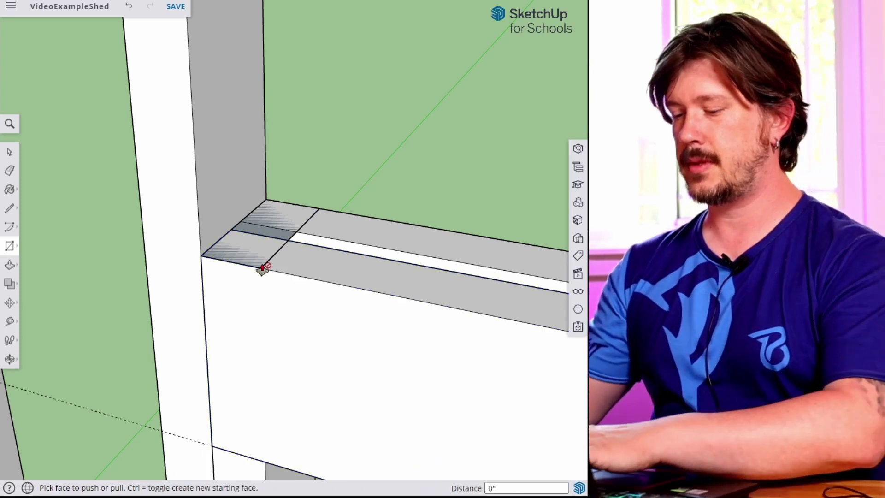
{"action": "left_click", "coordinate": [251, 255]}
{"action": "scroll", "coordinate": [317, 66], "scroll_direction": "down", "scroll_amount": 3}
{"action": "middle_click_drag", "start_coordinate": [332, 59], "coordinate": [304, 162], "text": "shift"}
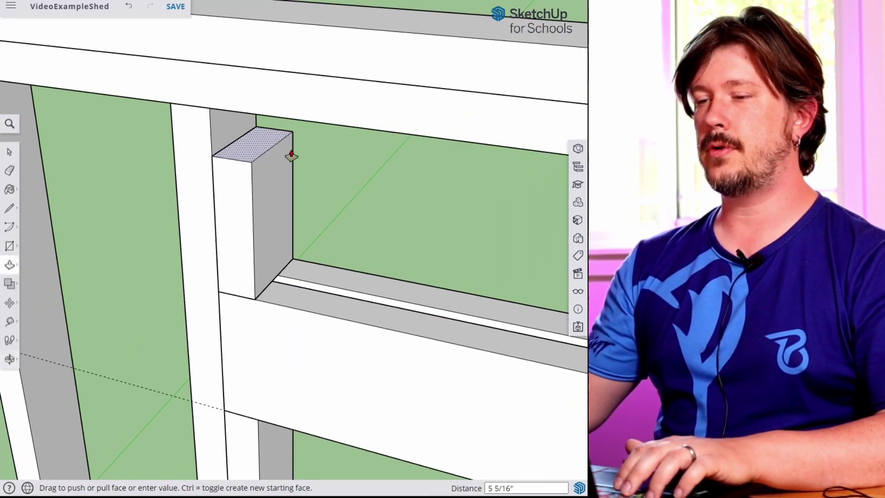
{"action": "left_click", "coordinate": [293, 120]}
Select the whole short stud above the header and make it a component named Cripple.
{"action": "key", "text": "space"}
{"action": "triple_click", "coordinate": [241, 172]}
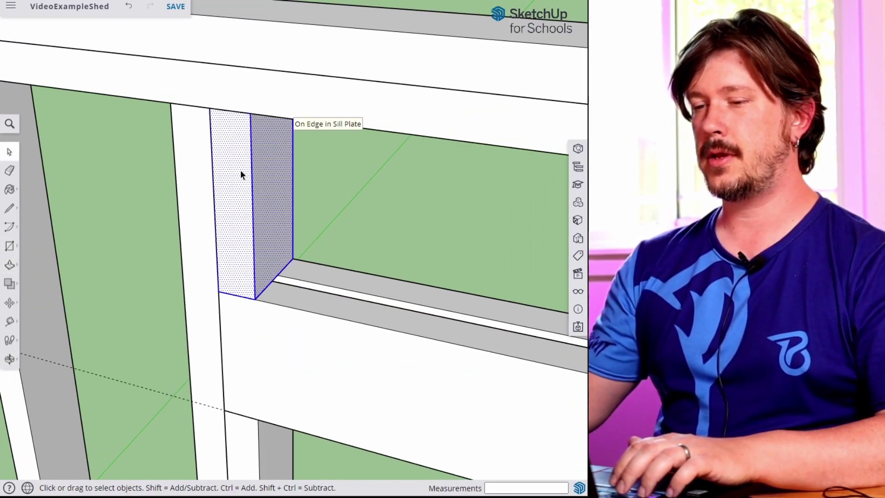
{"action": "right_click", "coordinate": [240, 172]}
{"action": "left_click", "coordinate": [275, 325]}
{"action": "type", "text": "Cripple"}
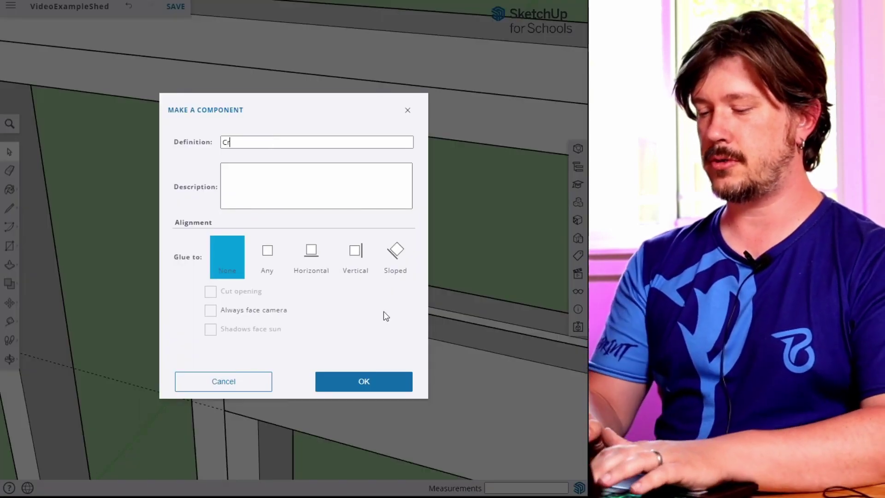
{"action": "key", "text": "Return"}
Copy the cripple to the opposite end of the header, against the other full-height stud.
{"action": "scroll", "coordinate": [383, 311], "scroll_direction": "down", "scroll_amount": 4}
{"action": "middle_click_drag", "start_coordinate": [384, 311], "coordinate": [317, 308]}
{"action": "scroll", "coordinate": [317, 308], "scroll_direction": "down", "scroll_amount": 1}
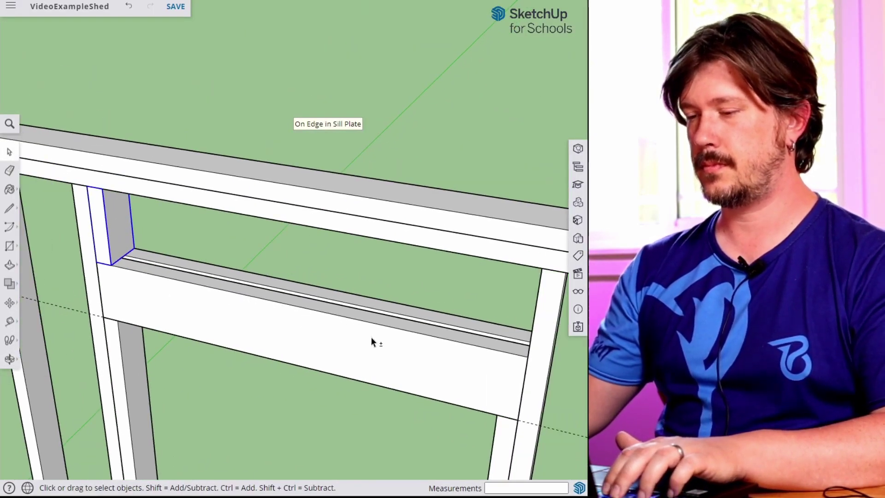
{"action": "middle_click_drag", "start_coordinate": [374, 342], "coordinate": [340, 350], "text": "shift"}
{"action": "key", "text": "m"}
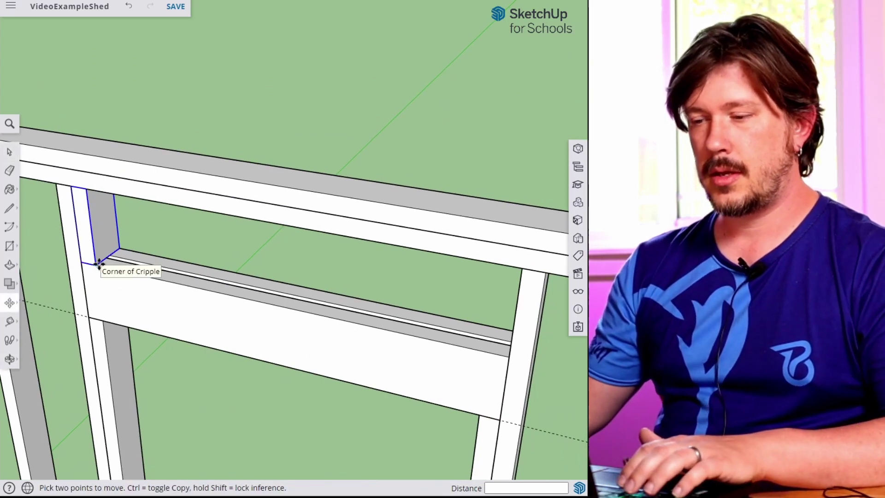
{"action": "left_click", "coordinate": [99, 264]}
{"action": "key", "text": "ctrl"}
{"action": "left_click", "coordinate": [509, 355]}
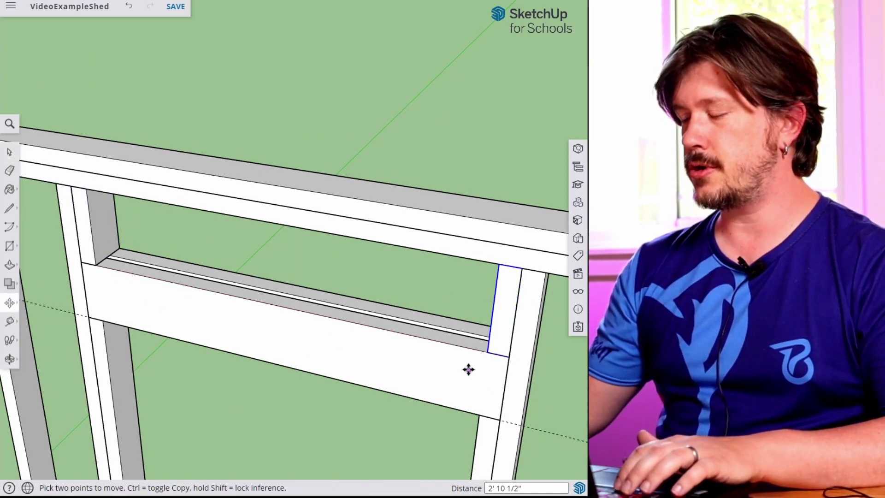
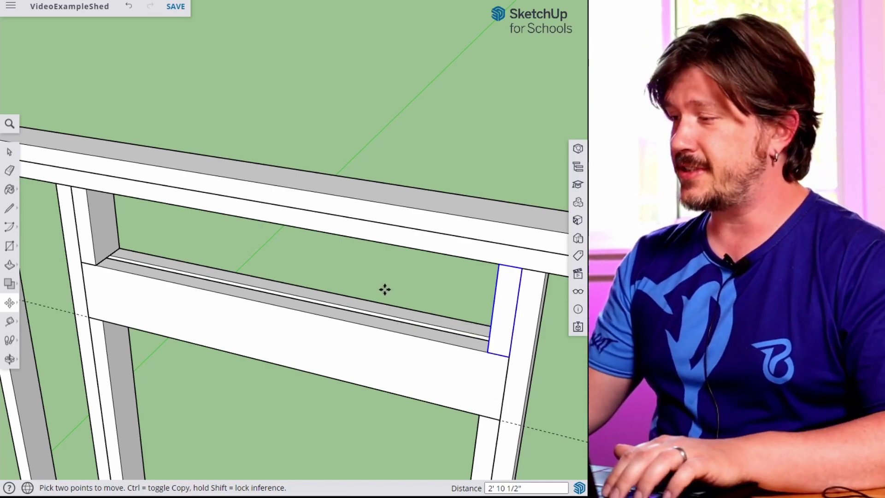
Place a copy of the cripple near the middle of the door header.
{"action": "middle_click_drag", "start_coordinate": [208, 243], "coordinate": [387, 237]}
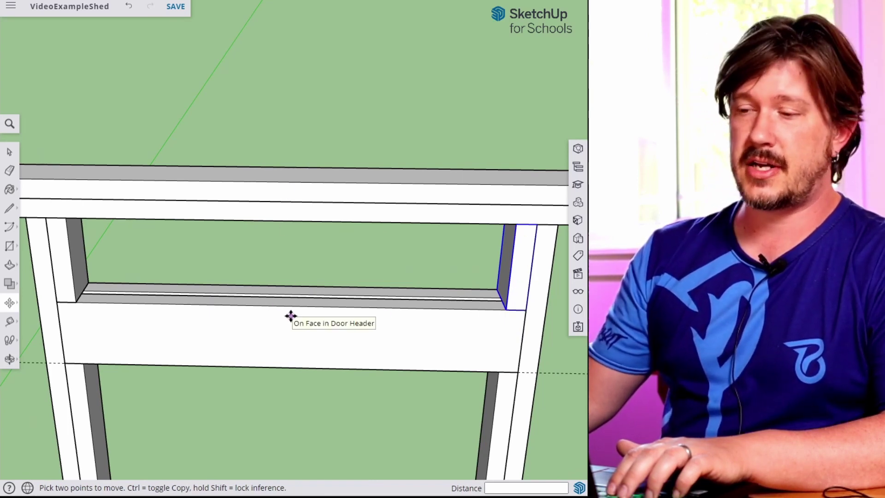
{"action": "left_click", "coordinate": [300, 271]}
{"action": "key", "text": "space"}
{"action": "scroll", "coordinate": [311, 276], "scroll_direction": "down", "scroll_amount": 3}
{"action": "scroll", "coordinate": [311, 275], "scroll_direction": "up", "scroll_amount": 3}
Measure the spacing from the middle cripple to the cripple at the header's end.
{"action": "key", "text": "t"}
{"action": "left_click", "coordinate": [269, 271]}
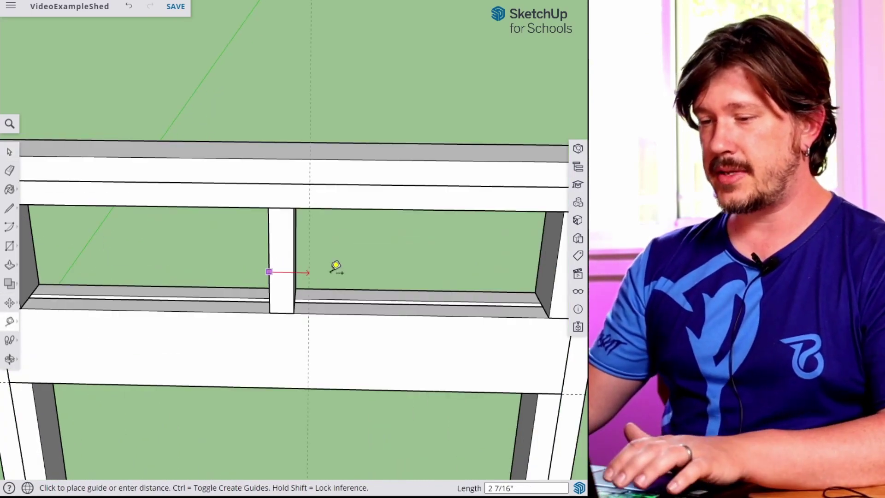
{"action": "middle_click_drag", "start_coordinate": [551, 267], "coordinate": [459, 261], "text": "shift"}
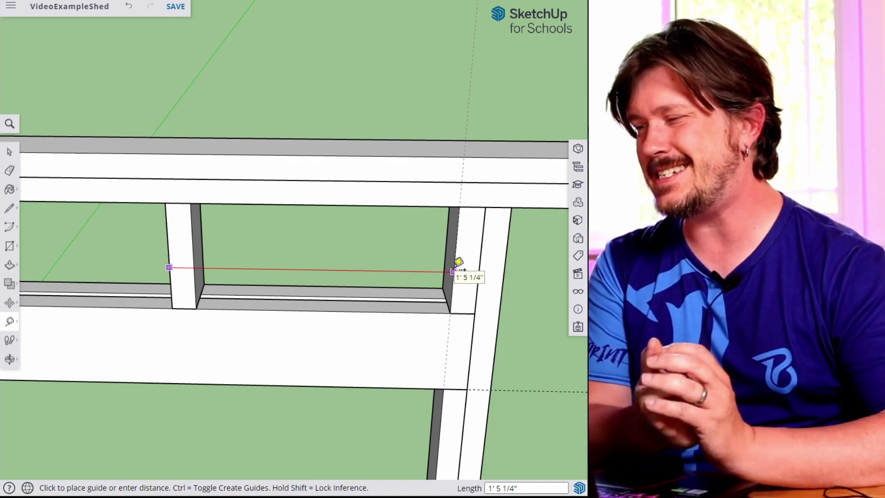
{"action": "key", "text": "space"}
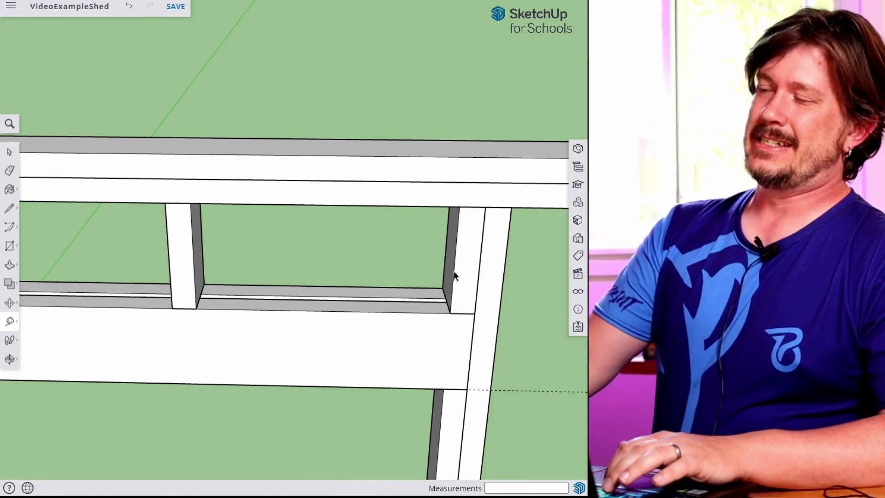
Delete the middle cripple above the door header.
{"action": "left_click", "coordinate": [181, 260]}
{"action": "middle_click_drag", "start_coordinate": [241, 291], "coordinate": [330, 280]}
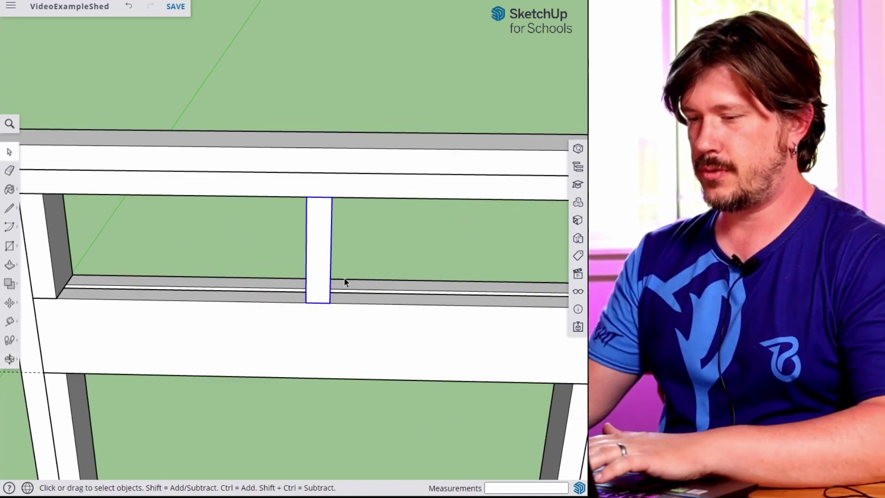
{"action": "key", "text": "Delete"}
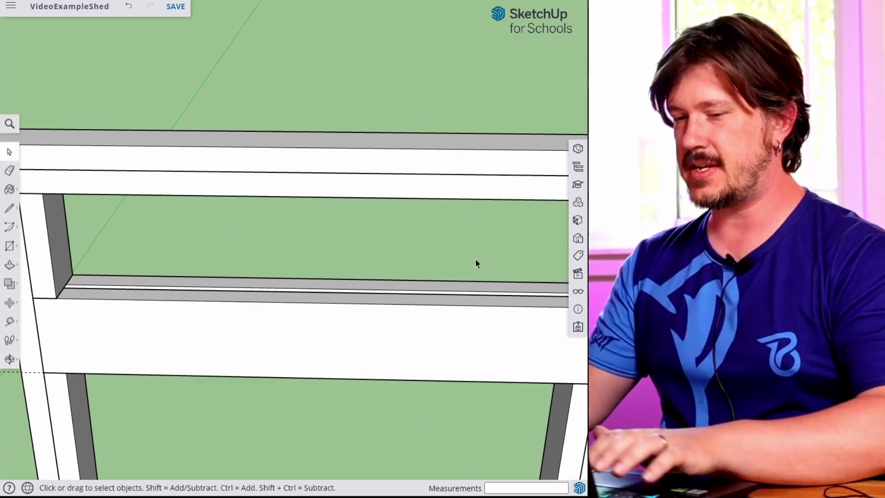
Copy the end cripple 16 inches along the header toward the middle of the opening.
{"action": "middle_click_drag", "start_coordinate": [476, 263], "coordinate": [397, 270]}
{"action": "left_click", "coordinate": [522, 263]}
{"action": "key", "text": "m"}
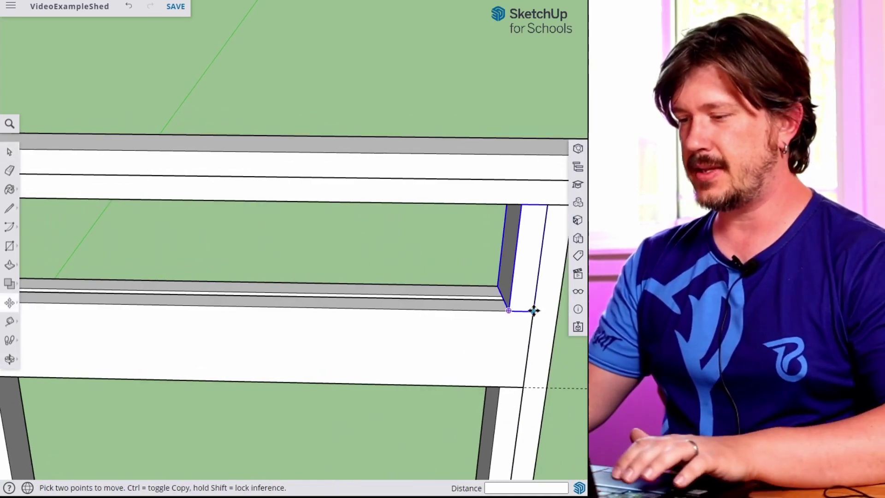
{"action": "left_click", "coordinate": [534, 310]}
{"action": "key", "text": "ctrl"}
{"action": "type", "text": "16"}
{"action": "key", "text": "Return"}
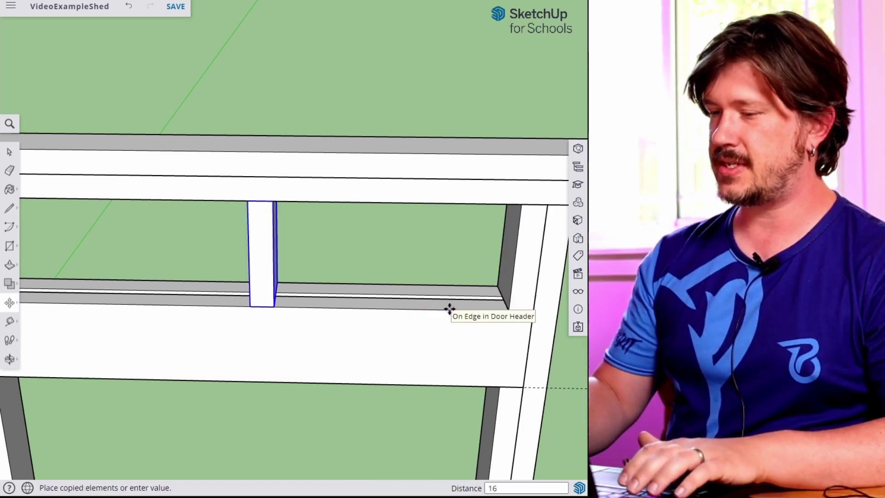
Copy the new middle cripple another 16 inches along the header toward the opposite end cripple.
{"action": "middle_click_drag", "start_coordinate": [449, 307], "coordinate": [431, 289]}
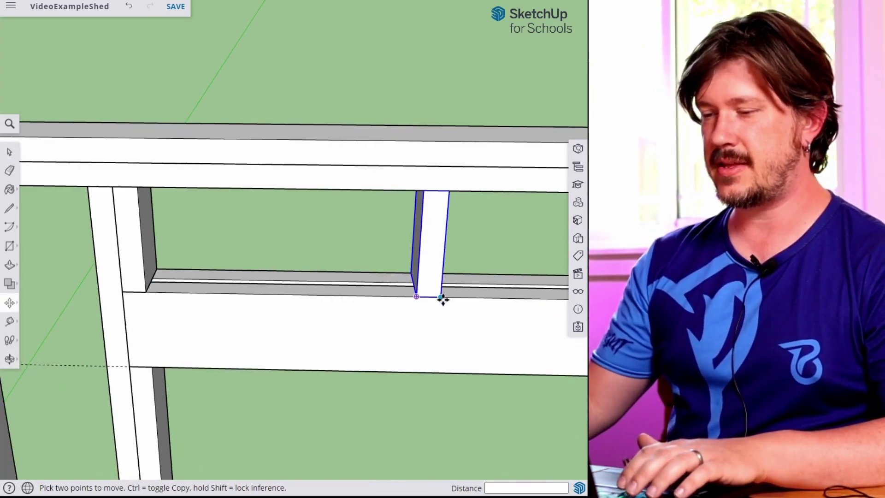
{"action": "left_click", "coordinate": [441, 298]}
{"action": "key", "text": "ctrl"}
{"action": "type", "text": "16"}
{"action": "key", "text": "Return"}
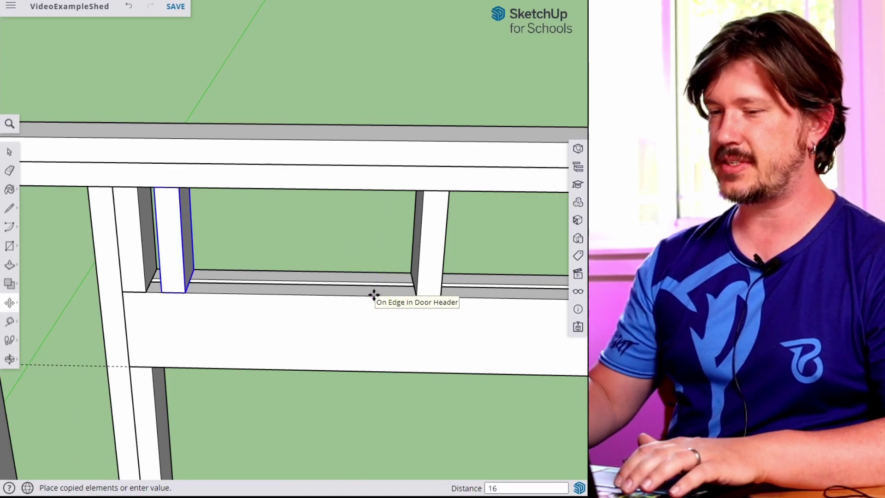
{"action": "key", "text": "space"}
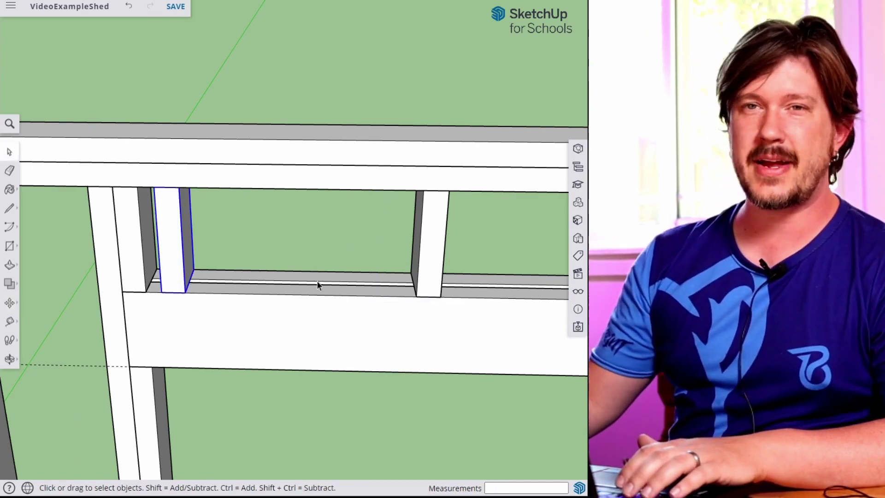
Delete the two intermediate cripples and one end cripple above the door header, keeping only the cripple at the other end.
{"action": "left_click", "coordinate": [361, 103]}
{"action": "scroll", "coordinate": [412, 214], "scroll_direction": "down", "scroll_amount": 3}
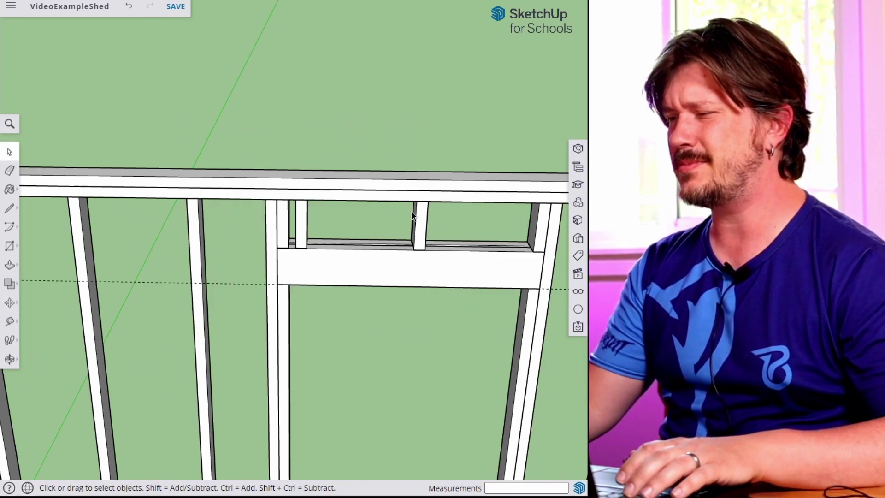
{"action": "middle_click_drag", "start_coordinate": [474, 277], "coordinate": [360, 273], "text": "shift"}
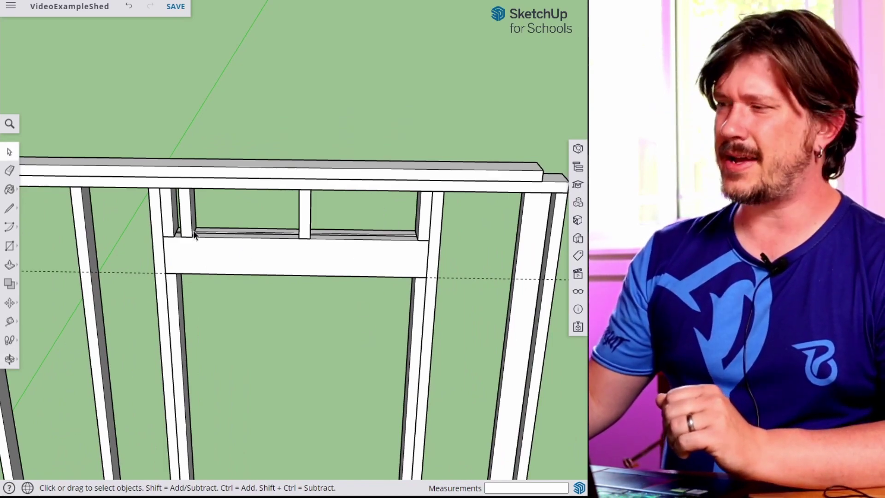
{"action": "left_click", "coordinate": [189, 214]}
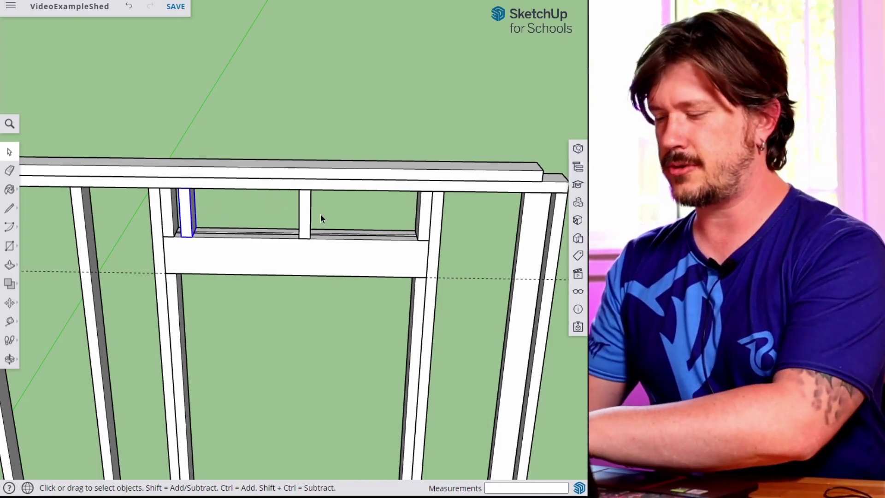
{"action": "key", "text": "Delete"}
{"action": "left_click", "coordinate": [305, 214]}
{"action": "key", "text": "Delete"}
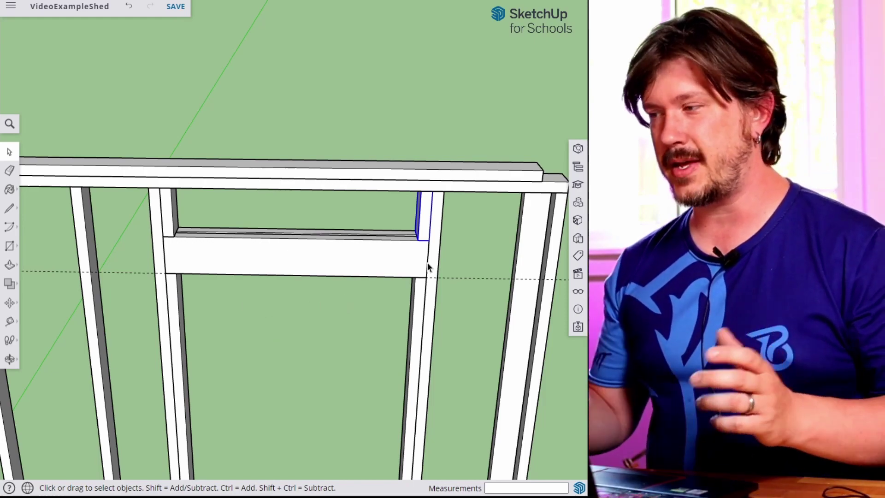
{"action": "key", "text": "Delete"}
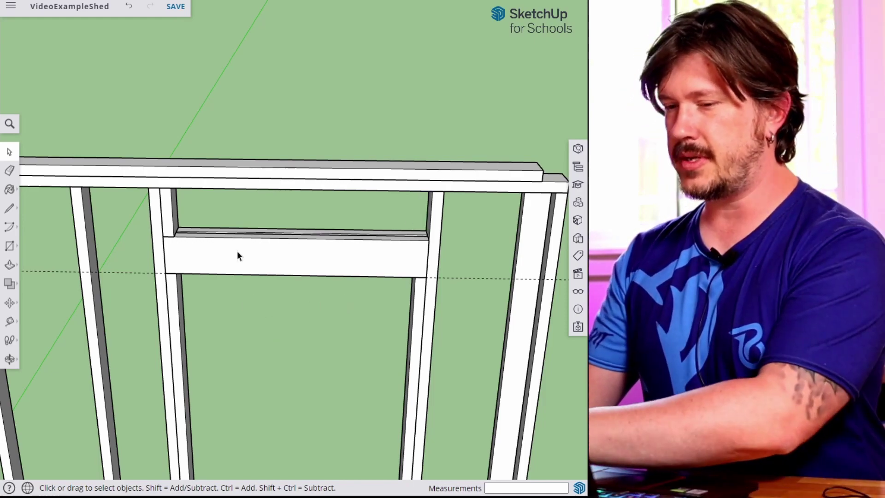
Copy the remaining cripple to the opposite end of the door header and divide the distance into three equal spaces with /3.
{"action": "key", "text": "m"}
{"action": "left_click", "coordinate": [174, 236]}
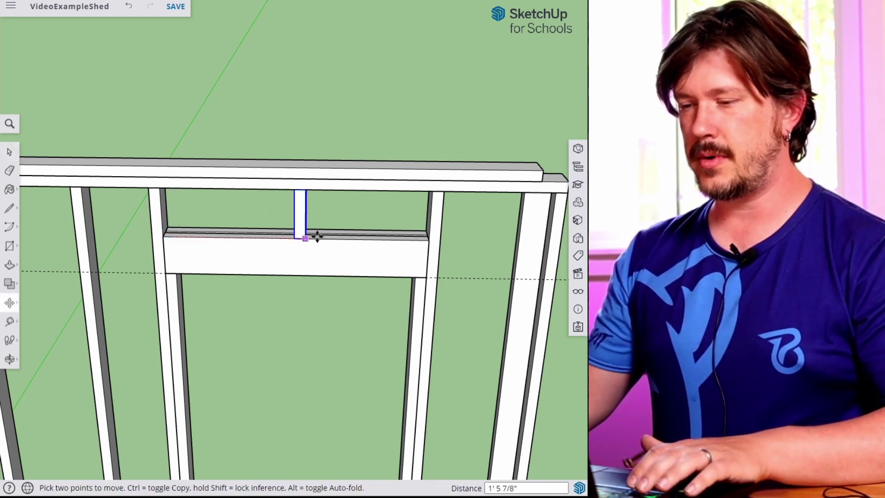
{"action": "key", "text": "ctrl"}
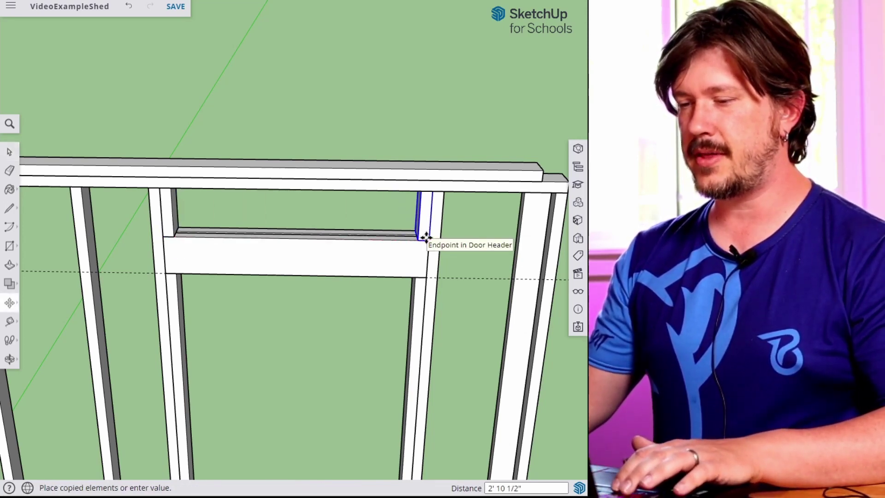
{"action": "left_click", "coordinate": [425, 237]}
{"action": "type", "text": "/3"}
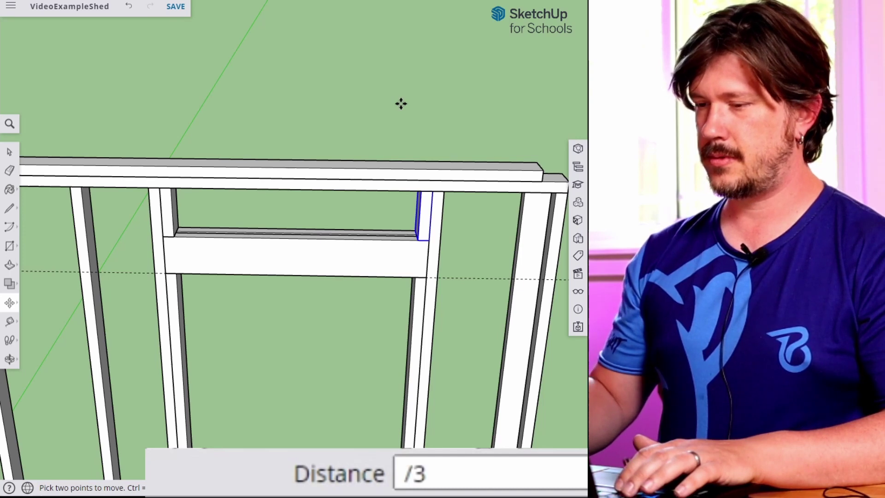
{"action": "key", "text": "Return"}
Measure the spacing from an intermediate cripple to the cripple at the header's end.
{"action": "key", "text": "space"}
{"action": "key", "text": "t"}
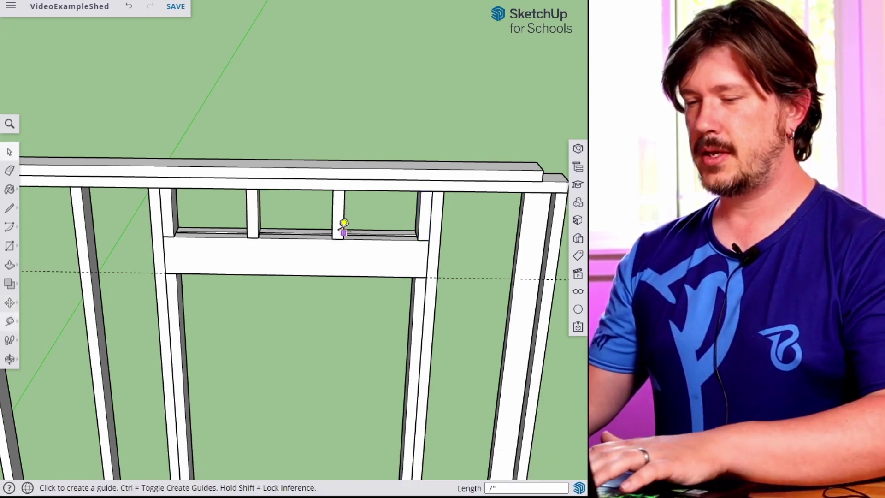
{"action": "left_click", "coordinate": [343, 225]}
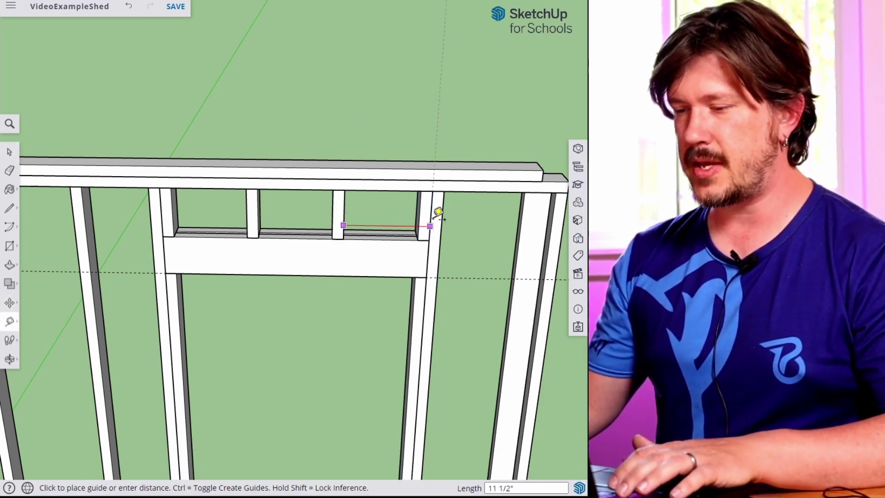
{"action": "key", "text": "Escape"}
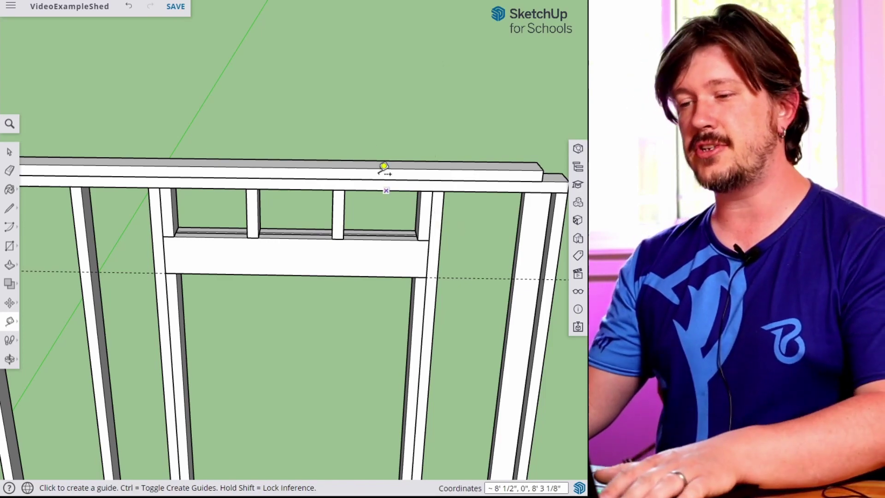
{"action": "key", "text": "space"}
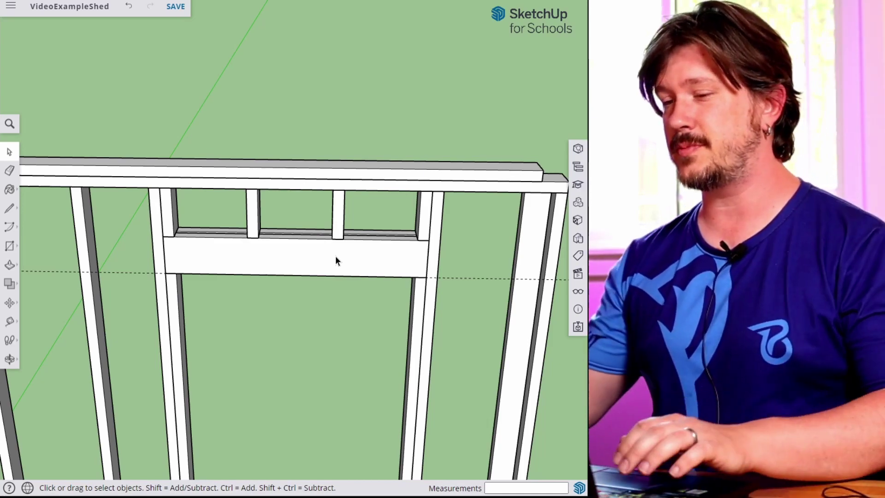
Examine the whole wall frame and the full-height studs beside the door opening, including where the guide line crosses them.
{"action": "scroll", "coordinate": [313, 239], "scroll_direction": "down", "scroll_amount": 5}
{"action": "middle_click_drag", "start_coordinate": [259, 302], "coordinate": [367, 176]}
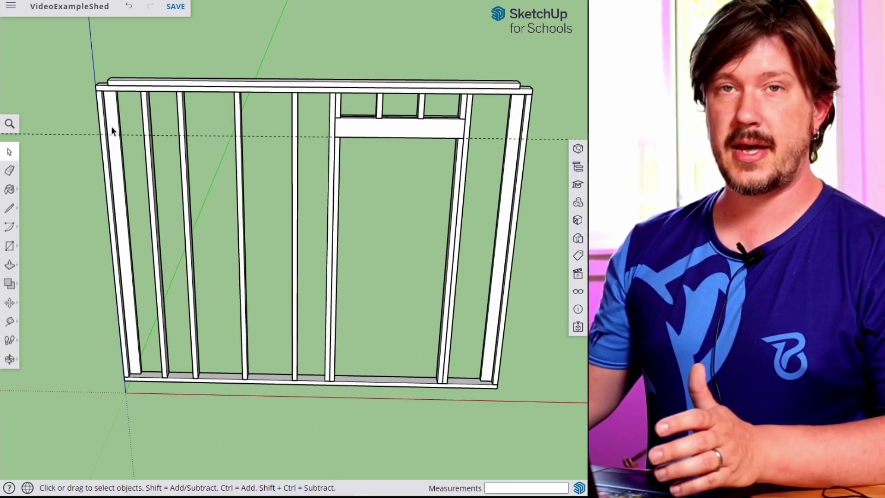
{"action": "middle_click_drag", "start_coordinate": [247, 214], "coordinate": [438, 332]}
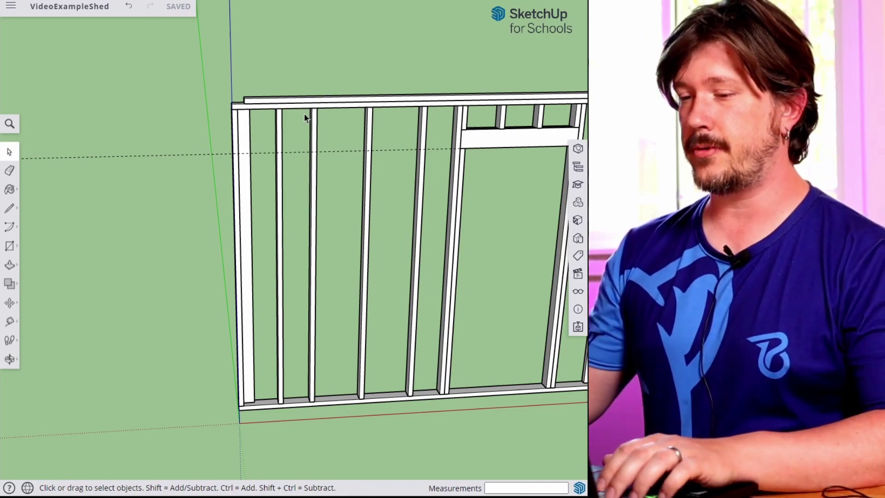
{"action": "middle_click_drag", "start_coordinate": [294, 178], "coordinate": [372, 235]}
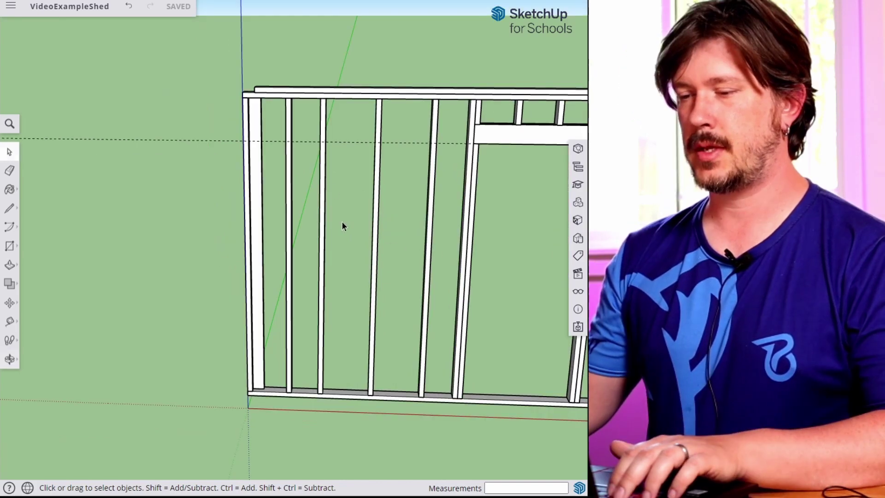
{"action": "scroll", "coordinate": [413, 319], "scroll_direction": "up", "scroll_amount": 5}
{"action": "left_click", "coordinate": [469, 402]}
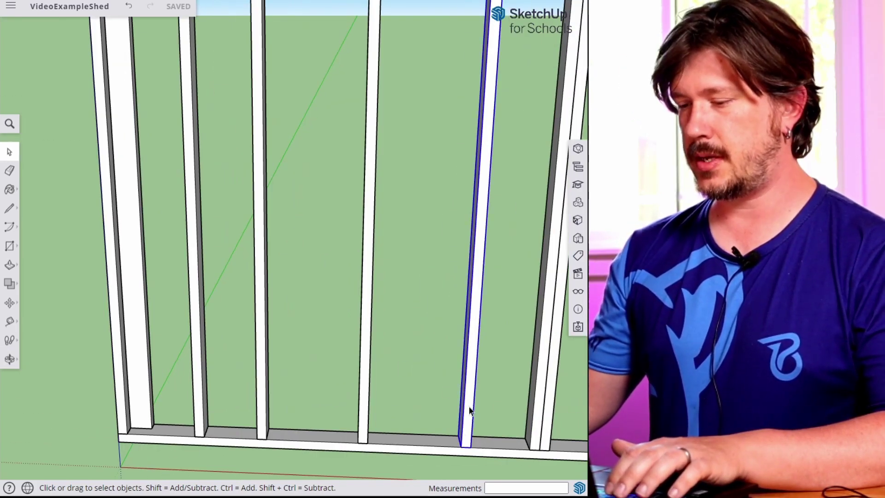
{"action": "middle_click_drag", "start_coordinate": [378, 393], "coordinate": [325, 334]}
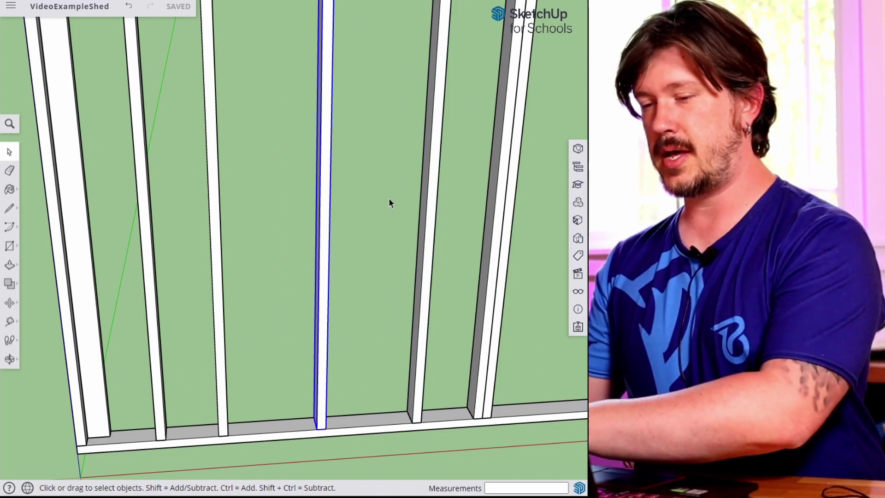
{"action": "scroll", "coordinate": [386, 220], "scroll_direction": "down", "scroll_amount": 3}
{"action": "scroll", "coordinate": [392, 203], "scroll_direction": "down", "scroll_amount": 4}
{"action": "scroll", "coordinate": [445, 190], "scroll_direction": "up", "scroll_amount": 6}
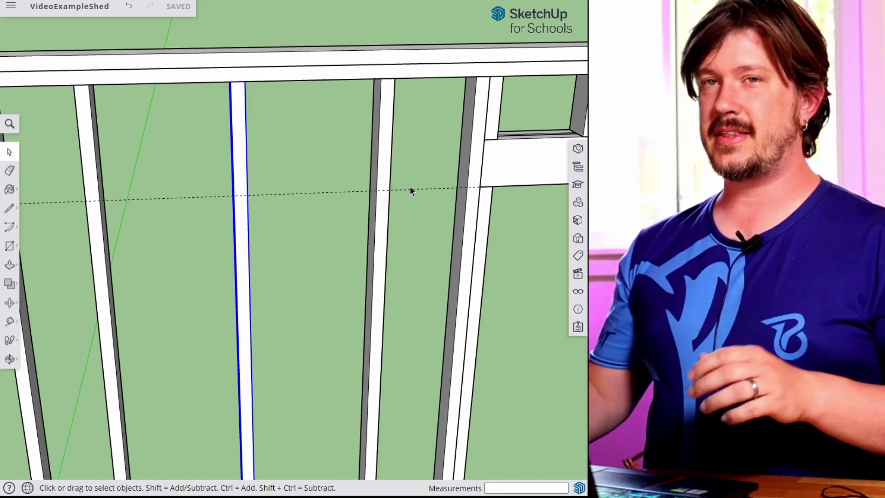
{"action": "scroll", "coordinate": [410, 187], "scroll_direction": "down", "scroll_amount": 3}
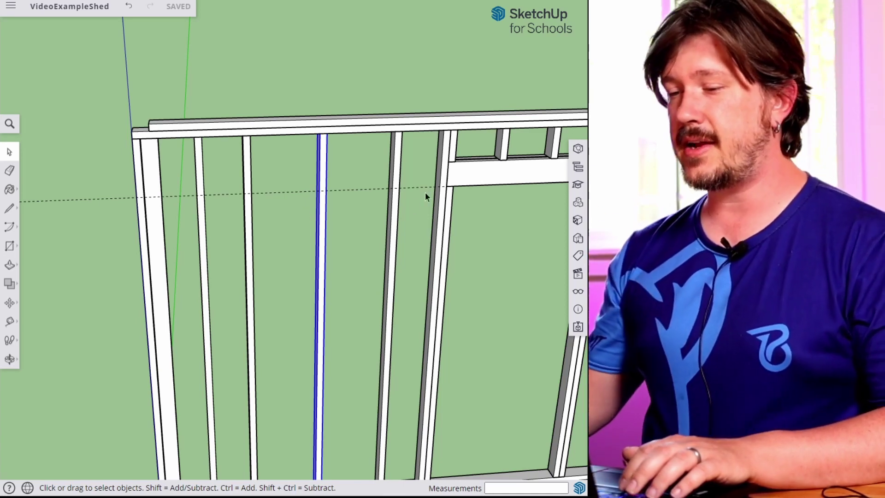
Measure from the bottom plate up to the guide line at the underside of the door header.
{"action": "left_click", "coordinate": [351, 190]}
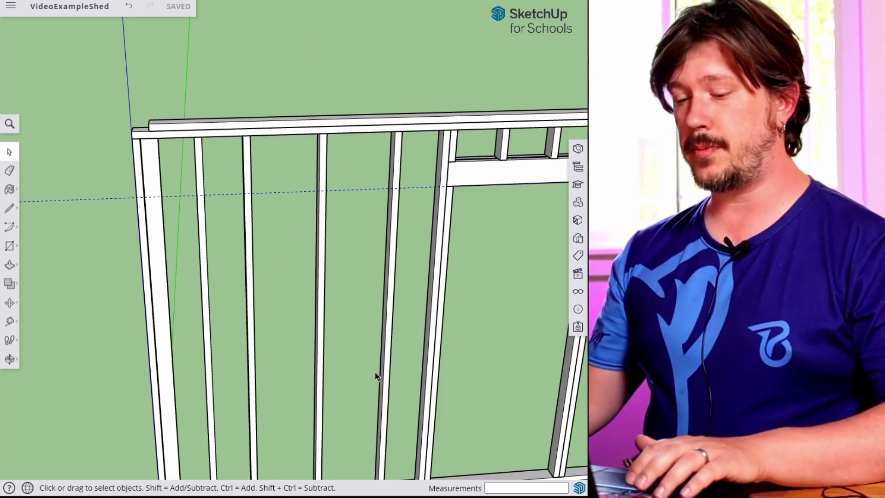
{"action": "middle_click_drag", "start_coordinate": [374, 370], "coordinate": [374, 203], "text": "shift"}
{"action": "key", "text": "t"}
{"action": "left_click", "coordinate": [344, 344]}
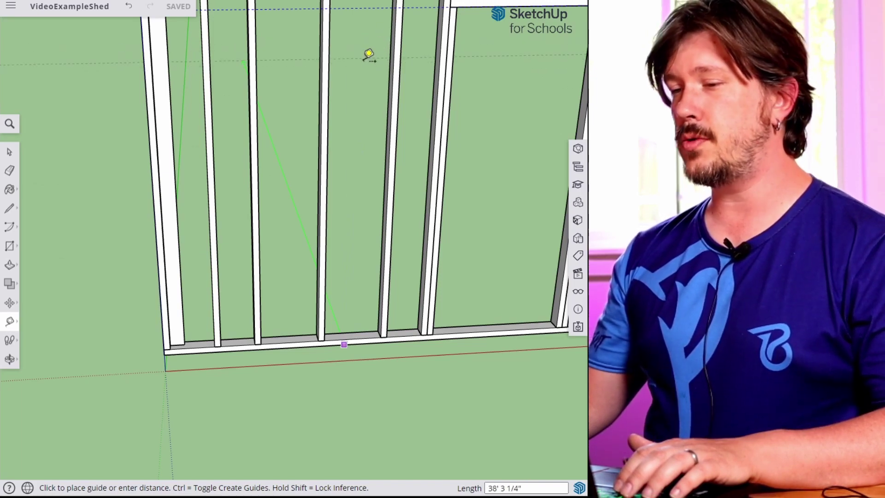
{"action": "left_click", "coordinate": [471, 5]}
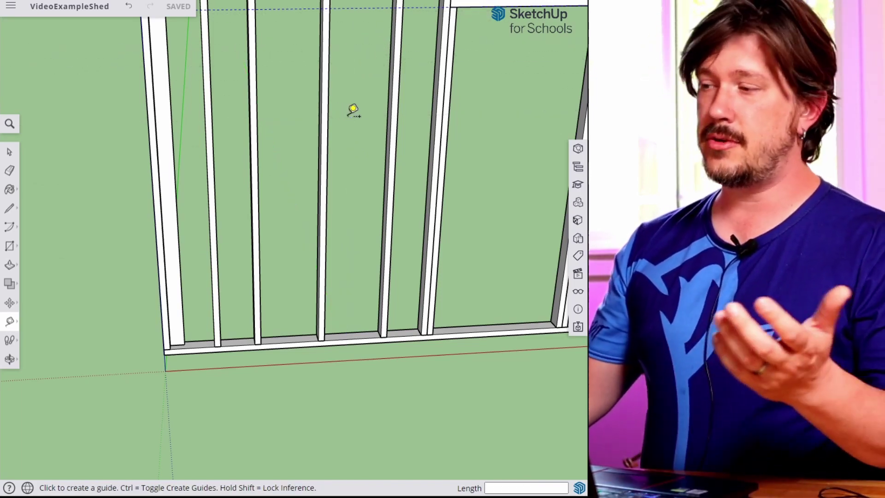
{"action": "key", "text": "space"}
Draw a 5.5 by 1.5 inch rectangle on the side face of the full stud nearest the door framing, starting at the guide line.
{"action": "middle_click_drag", "start_coordinate": [353, 63], "coordinate": [480, 92]}
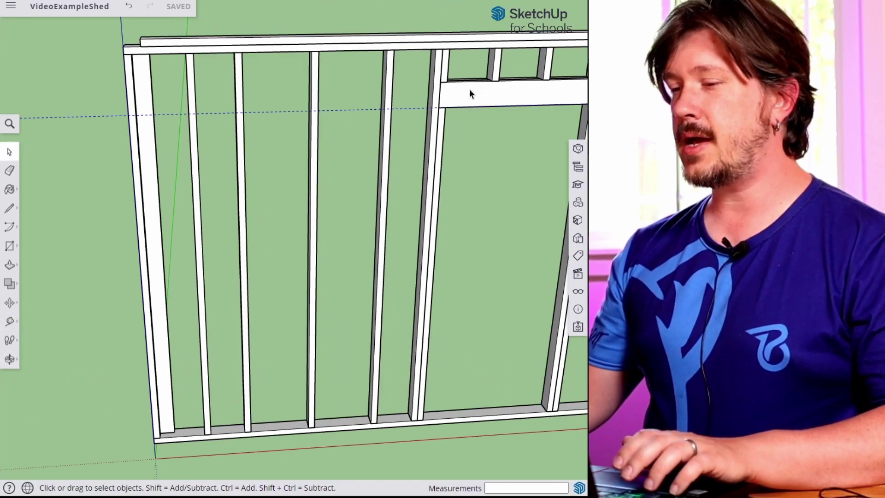
{"action": "left_click", "coordinate": [491, 93]}
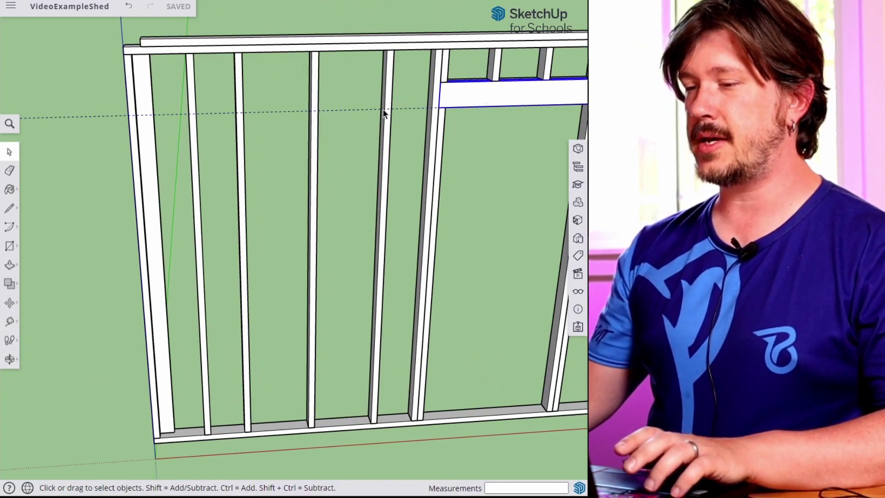
{"action": "scroll", "coordinate": [368, 112], "scroll_direction": "up", "scroll_amount": 5}
{"action": "middle_click_drag", "start_coordinate": [367, 117], "coordinate": [491, 115]}
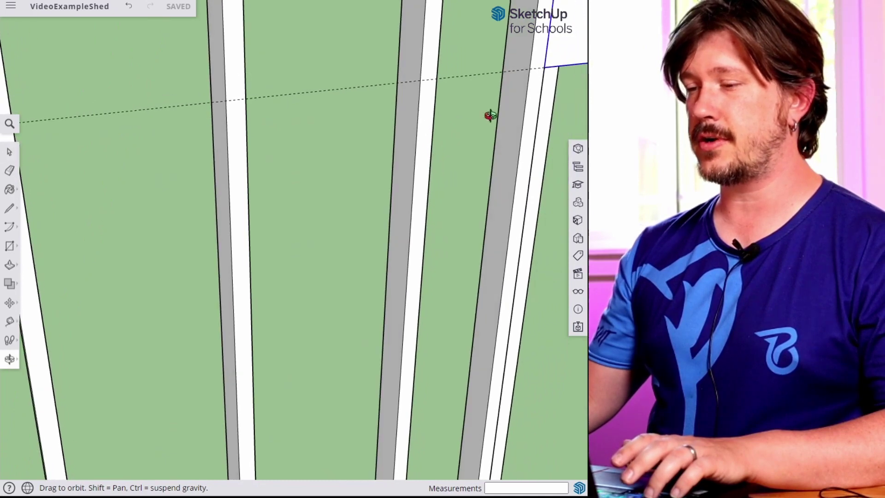
{"action": "scroll", "coordinate": [413, 83], "scroll_direction": "down", "scroll_amount": 3}
{"action": "middle_click_drag", "start_coordinate": [413, 83], "coordinate": [387, 161]}
{"action": "scroll", "coordinate": [408, 66], "scroll_direction": "up", "scroll_amount": 3}
{"action": "left_click", "coordinate": [407, 66]}
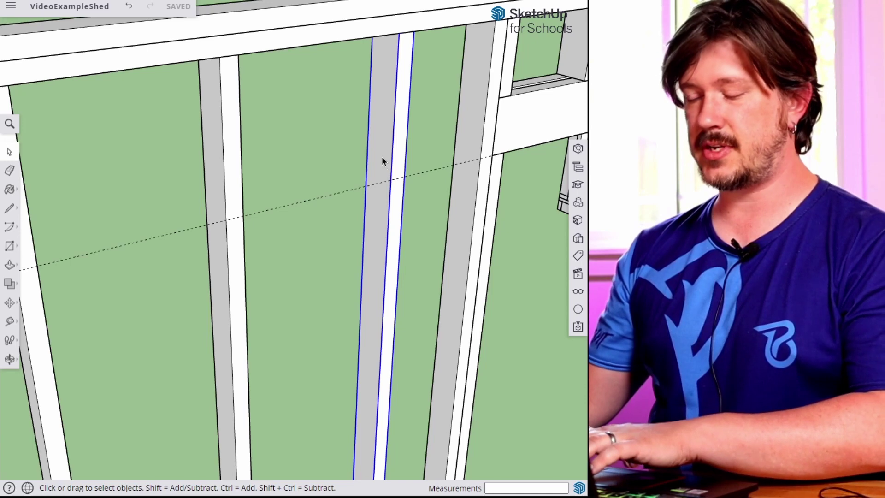
{"action": "key", "text": "r"}
{"action": "left_click", "coordinate": [390, 180]}
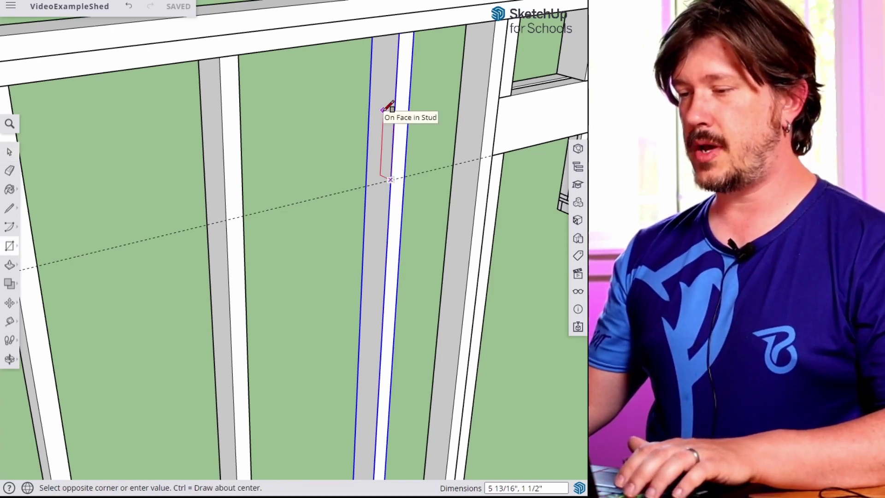
{"action": "type", "text": "5.5"}
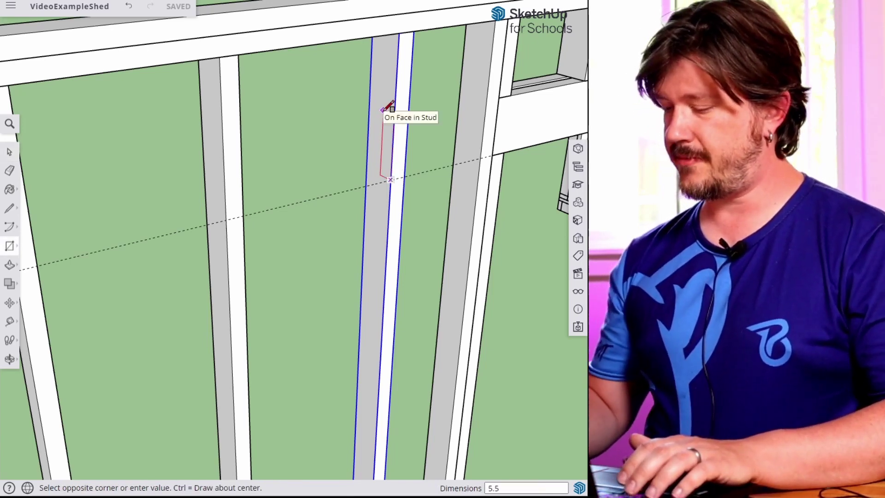
{"action": "type", "text": ",1.5"}
{"action": "key", "text": "Return"}
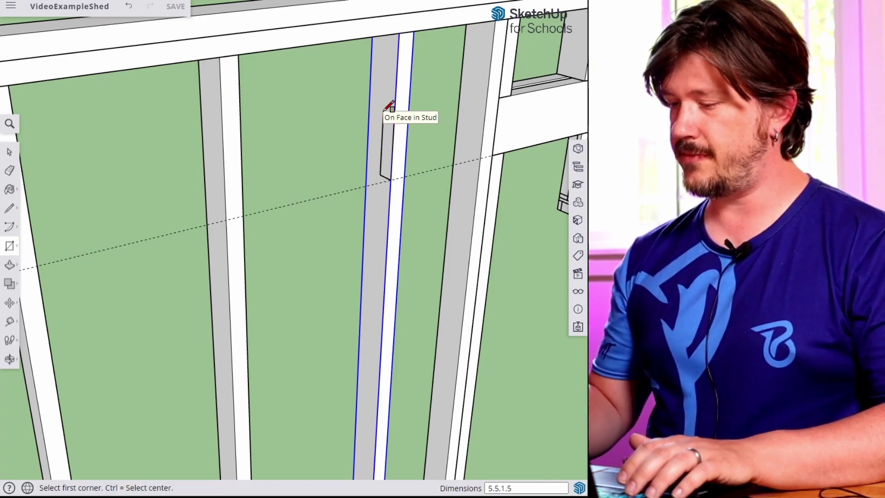
Extrude the rectangle 26 inches across the neighbouring stud to form a header.
{"action": "key", "text": "p"}
{"action": "left_click", "coordinate": [387, 144]}
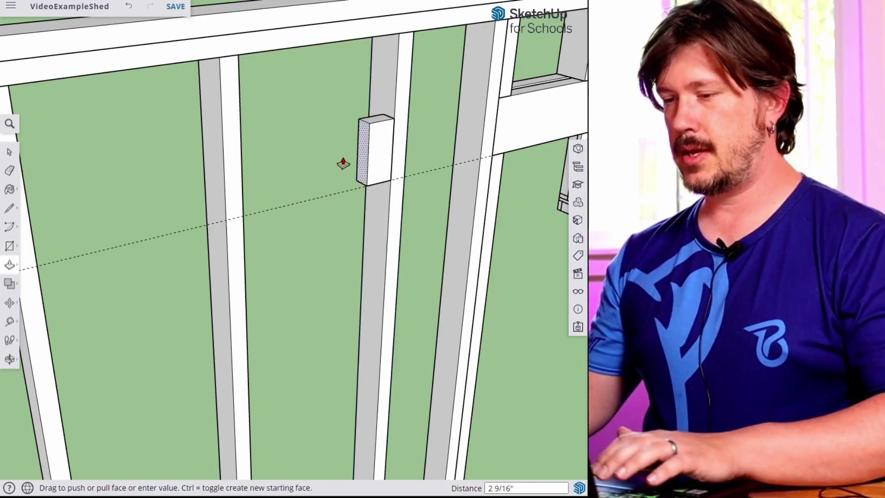
{"action": "scroll", "coordinate": [323, 171], "scroll_direction": "down", "scroll_amount": 2}
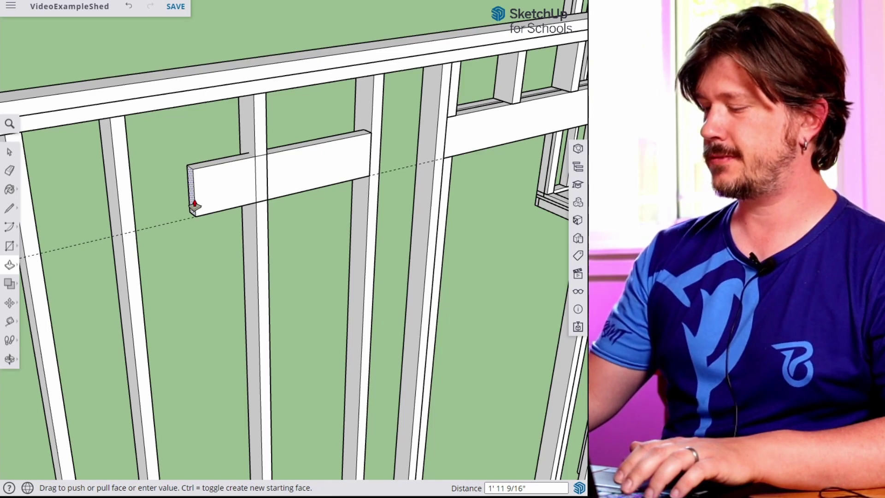
{"action": "type", "text": "26"}
{"action": "key", "text": "Return"}
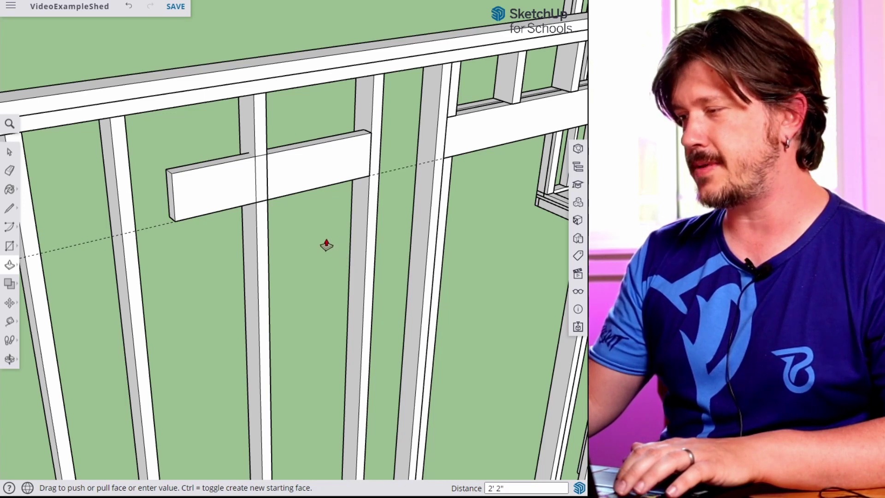
Try to push the new header's end face back 2', and undo both extrusions.
{"action": "left_click_drag", "start_coordinate": [173, 213], "coordinate": [183, 210]}
{"action": "type", "text": "2"}
{"action": "key", "text": "Return"}
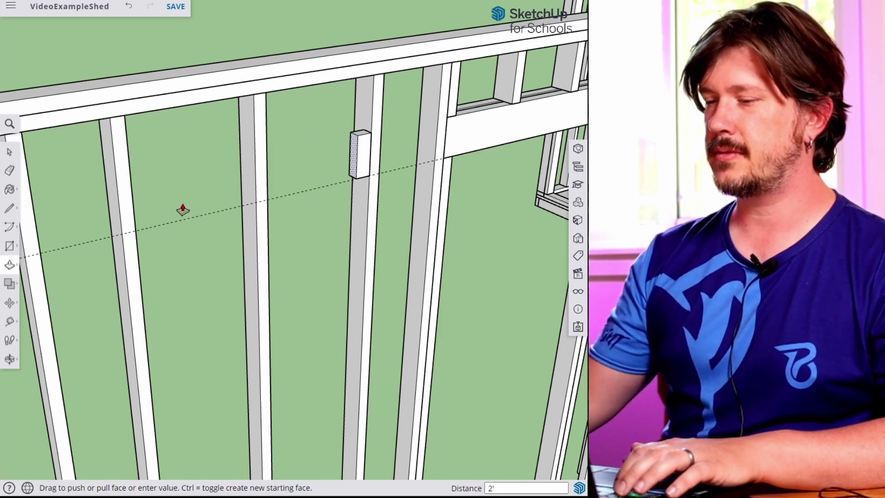
{"action": "key", "text": "ctrl+z"}
{"action": "key", "text": "ctrl+z"}
Extrude the 5.5 by 1.5 inch rectangle 24 inches along the guide line across the neighbouring stud.
{"action": "left_click", "coordinate": [368, 161]}
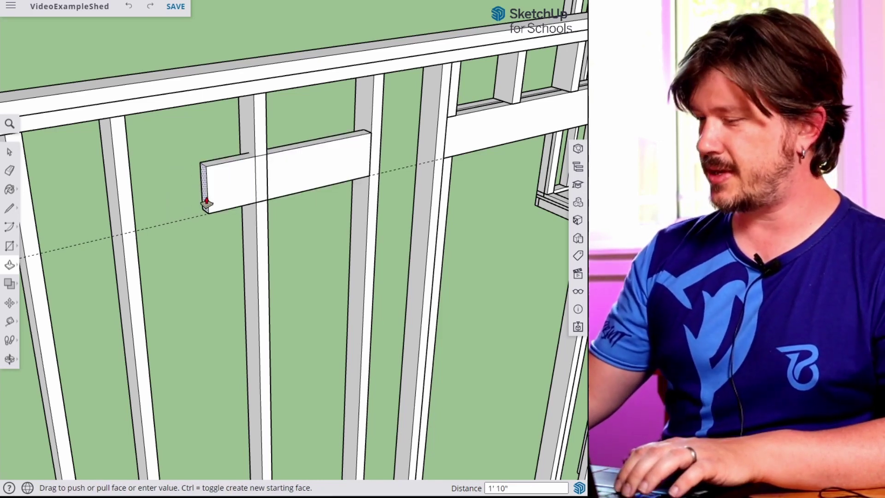
{"action": "type", "text": "24"}
{"action": "key", "text": "Return"}
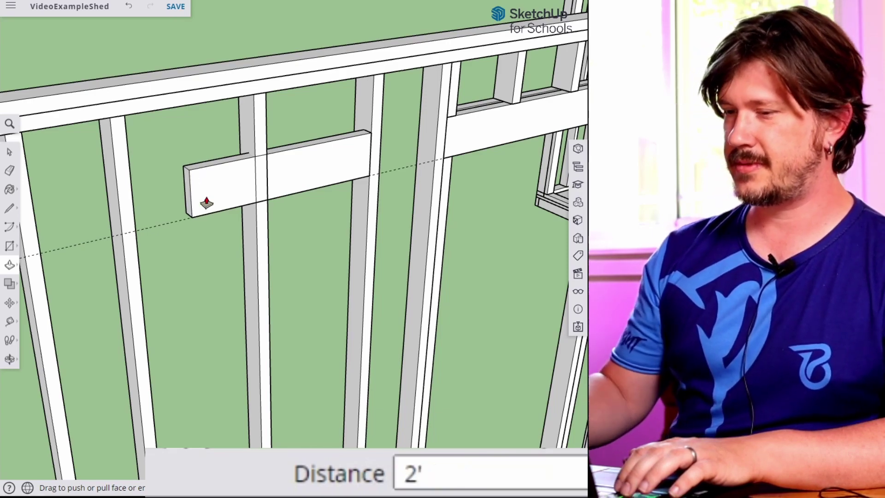
Turn the extruded header board into a component named Window Header.
{"action": "key", "text": "space"}
{"action": "left_click", "coordinate": [291, 175]}
{"action": "right_click", "coordinate": [292, 176]}
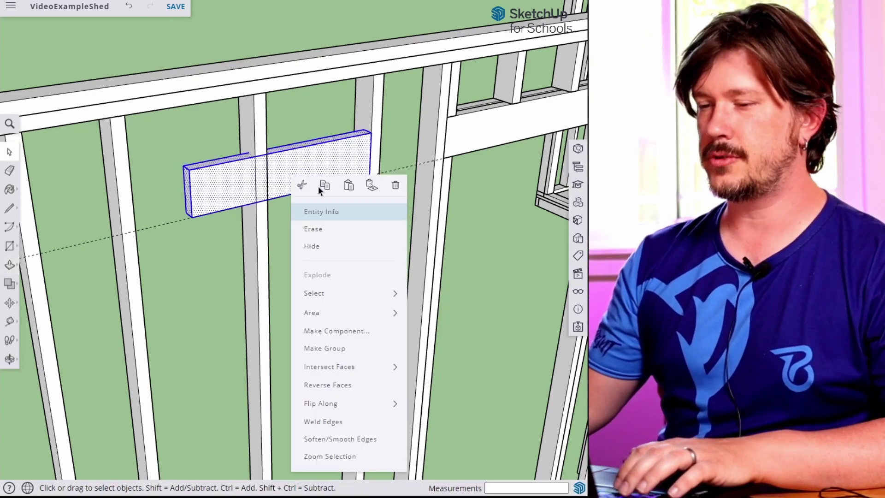
{"action": "left_click", "coordinate": [368, 333]}
{"action": "type", "text": "Windo"}
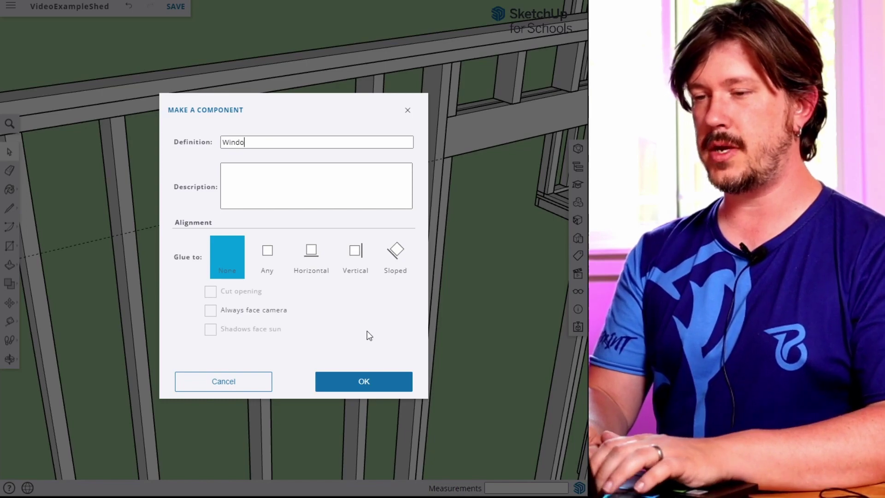
{"action": "type", "text": "w Header"}
{"action": "key", "text": "Return"}
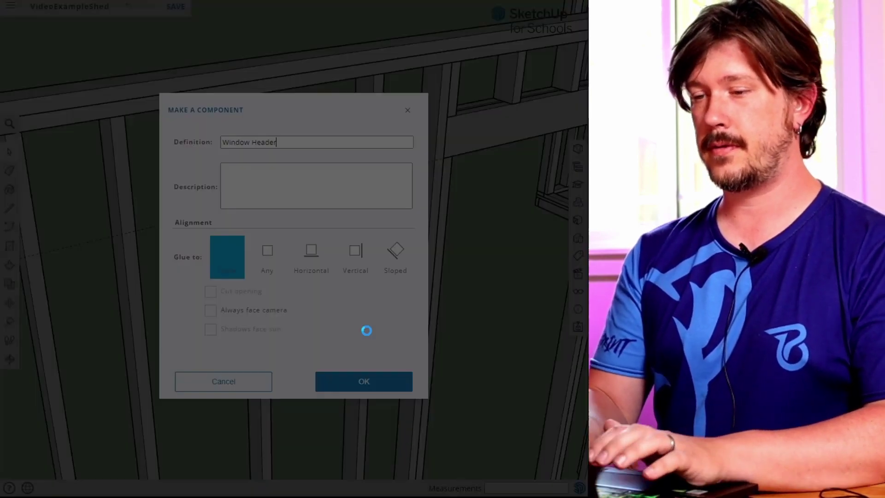
Copy the Window Header component 2 inches across the wall's thickness to double the header.
{"action": "left_click_drag", "start_coordinate": [266, 205], "coordinate": [401, 170]}
{"action": "key", "text": "space"}
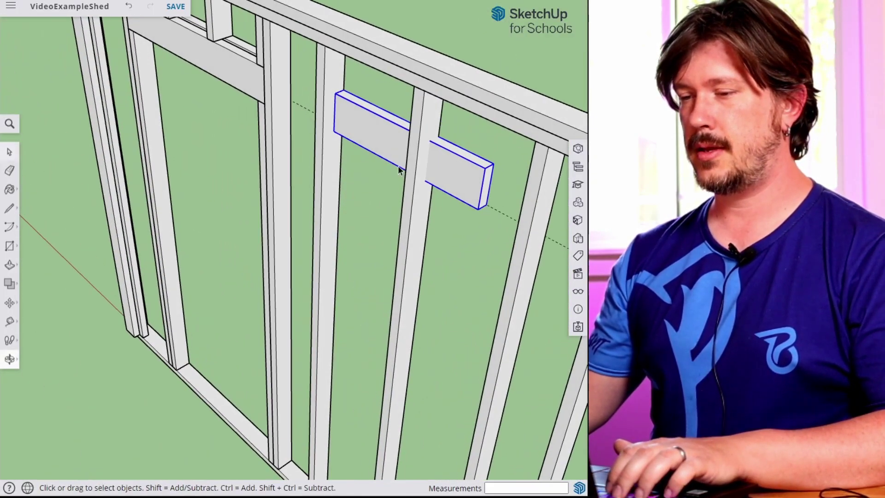
{"action": "key", "text": "m"}
{"action": "left_click", "coordinate": [333, 133]}
{"action": "key", "text": "ctrl"}
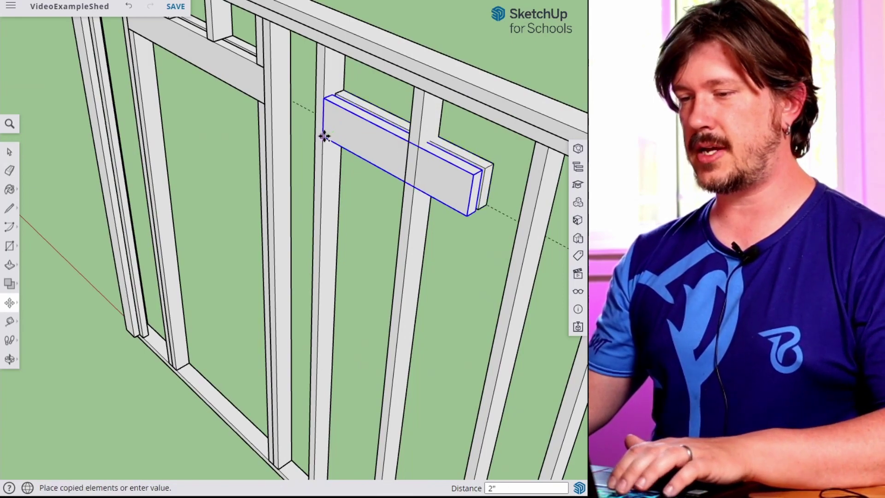
{"action": "left_click", "coordinate": [325, 137]}
{"action": "key", "text": "space"}
Move the stud crossing the window header along the wall until it butts against the header's free end.
{"action": "middle_click_drag", "start_coordinate": [429, 113], "coordinate": [337, 130]}
{"action": "left_click", "coordinate": [239, 118]}
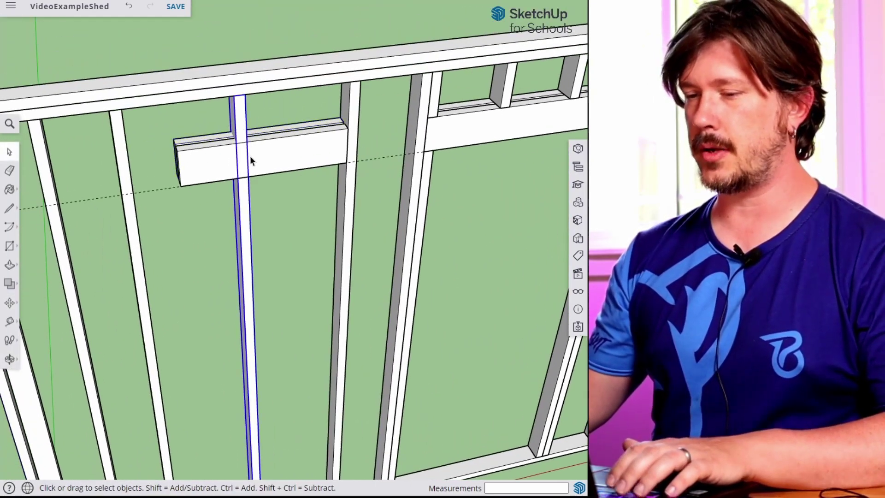
{"action": "scroll", "coordinate": [247, 160], "scroll_direction": "up", "scroll_amount": 3}
{"action": "key", "text": "m"}
{"action": "left_click", "coordinate": [243, 161]}
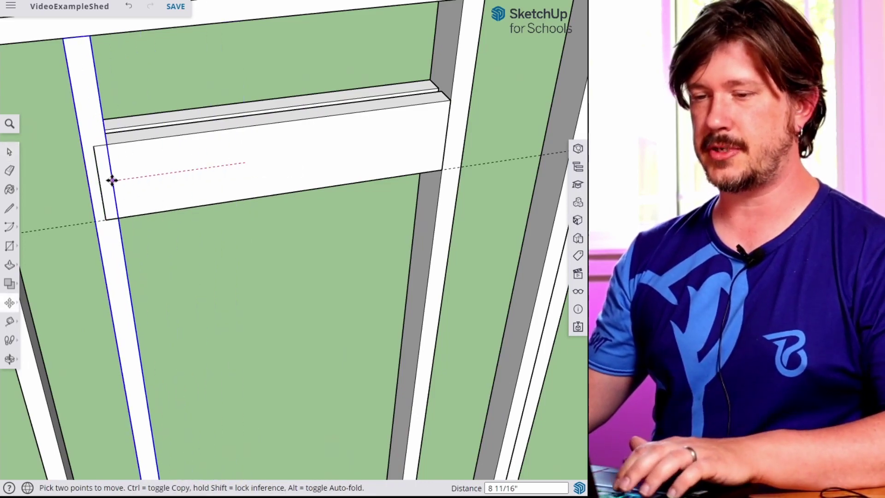
{"action": "left_click", "coordinate": [99, 182]}
{"action": "key", "text": "space"}
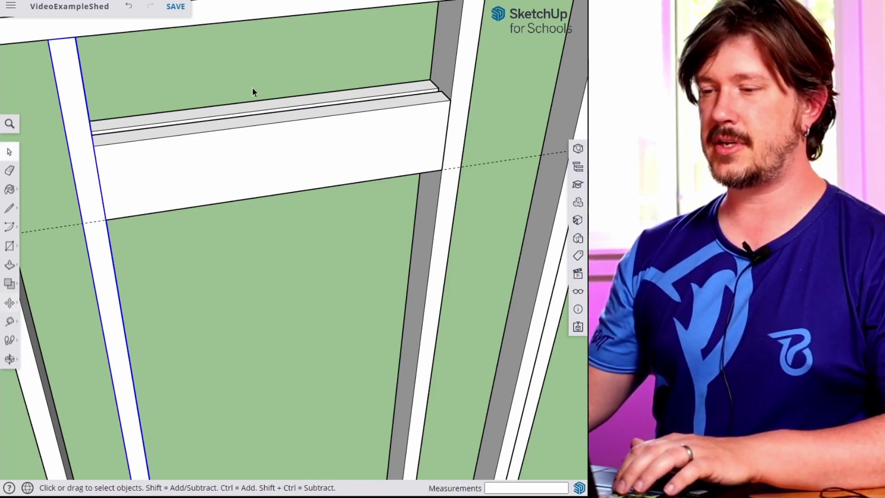
Examine the window header's framing alongside the door header, its supporting trimmer and its cripples.
{"action": "scroll", "coordinate": [321, 123], "scroll_direction": "down", "scroll_amount": 3}
{"action": "middle_click_drag", "start_coordinate": [320, 123], "coordinate": [198, 106]}
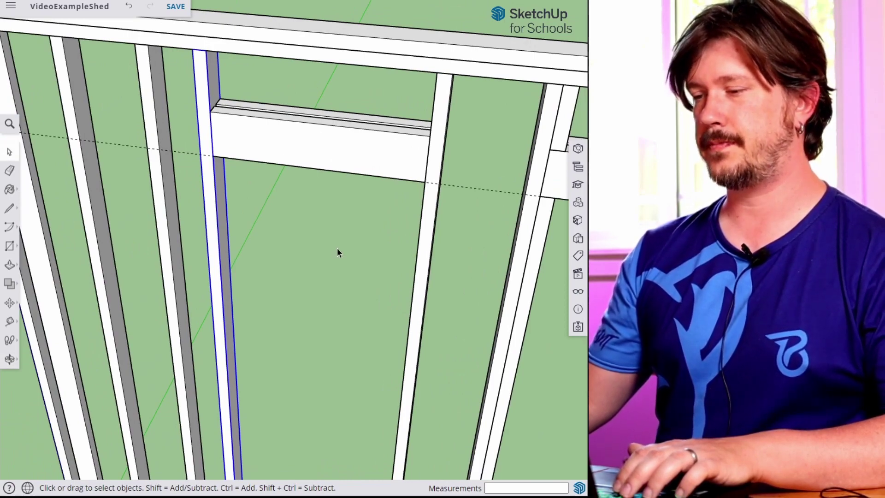
{"action": "middle_click_drag", "start_coordinate": [337, 249], "coordinate": [374, 119]}
{"action": "scroll", "coordinate": [410, 268], "scroll_direction": "down", "scroll_amount": 3}
{"action": "middle_click_drag", "start_coordinate": [423, 308], "coordinate": [404, 258], "text": "shift"}
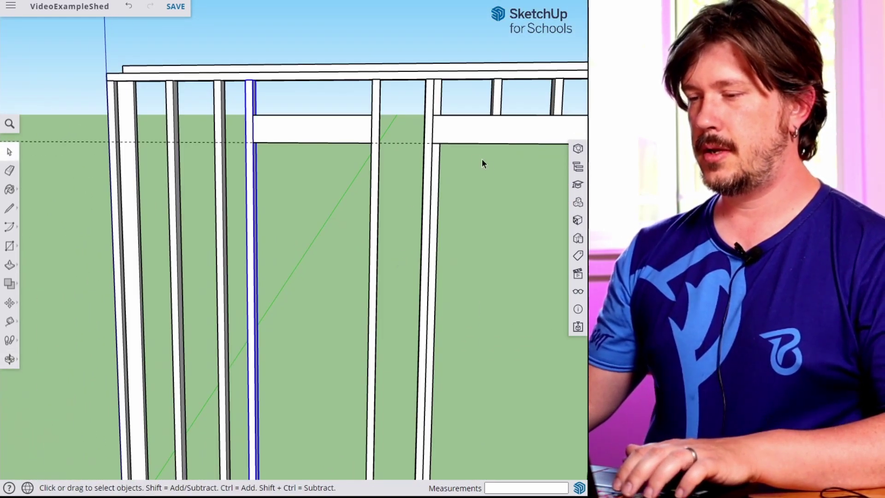
{"action": "middle_click_drag", "start_coordinate": [482, 159], "coordinate": [411, 156], "text": "shift"}
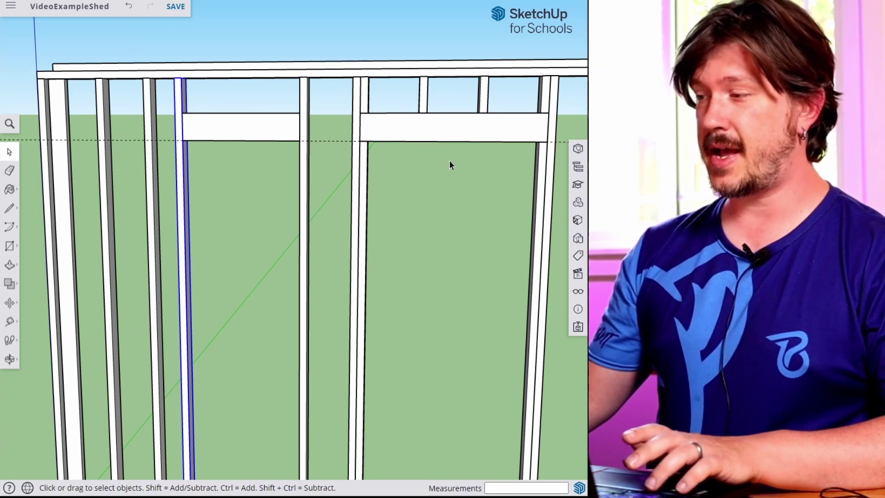
{"action": "left_click", "coordinate": [366, 160]}
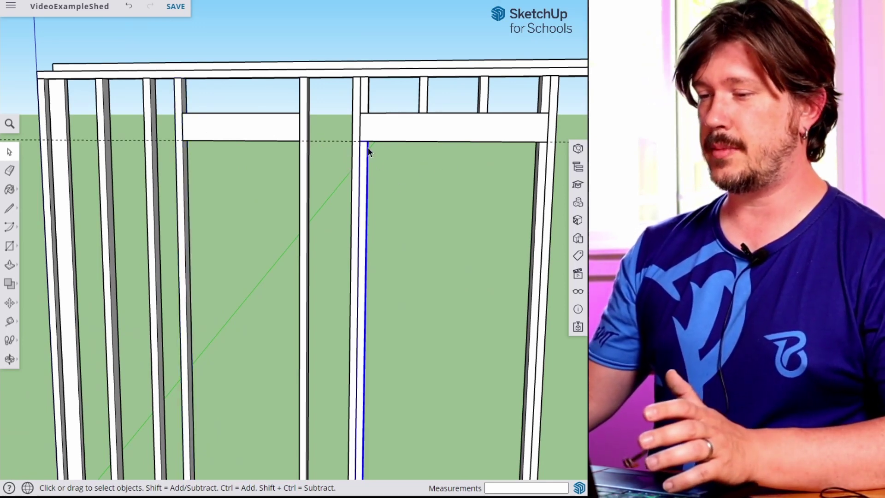
{"action": "left_click", "coordinate": [241, 135]}
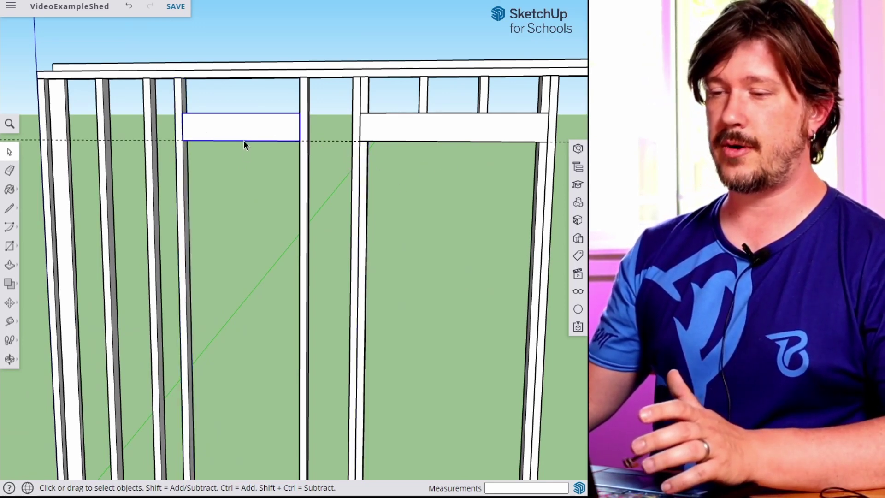
{"action": "left_click", "coordinate": [421, 97]}
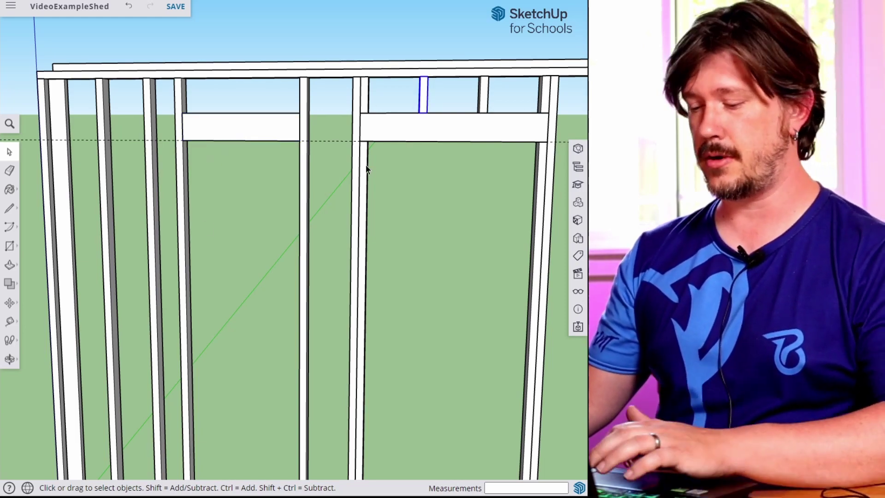
Copy the door's trimmer stud 3' along the wall to support the far end of the window header.
{"action": "scroll", "coordinate": [367, 166], "scroll_direction": "up", "scroll_amount": 3}
{"action": "key", "text": "m"}
{"action": "key", "text": "space"}
{"action": "left_click", "coordinate": [361, 145]}
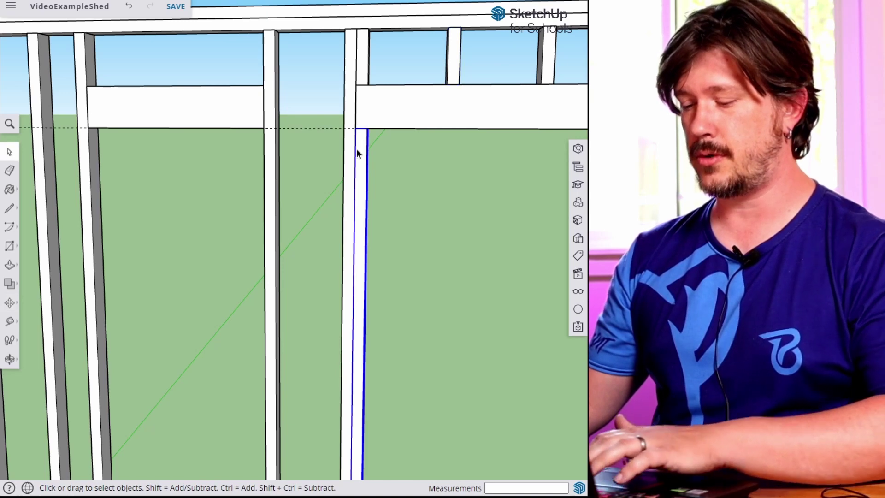
{"action": "key", "text": "m"}
{"action": "left_click", "coordinate": [355, 129]}
{"action": "key", "text": "ctrl"}
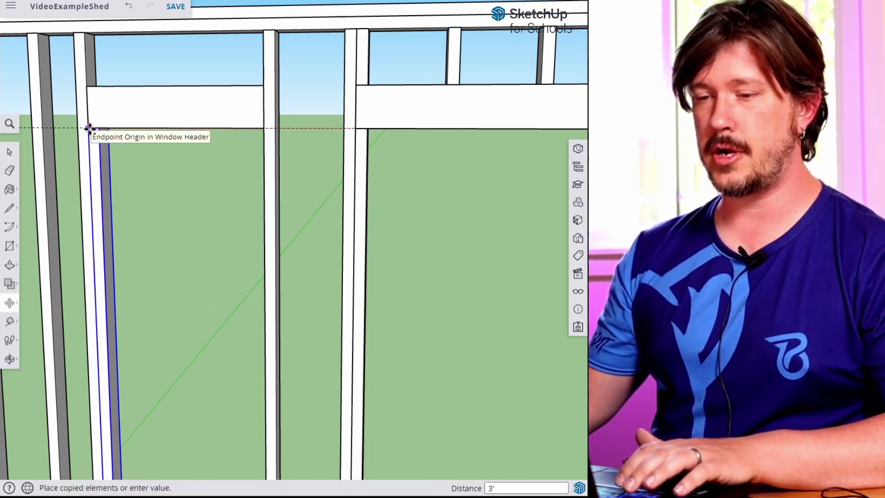
{"action": "left_click", "coordinate": [89, 129]}
Copy the new trimmer to the opposite end of the window header, flush against the full stud nearest the door.
{"action": "left_click", "coordinate": [99, 132]}
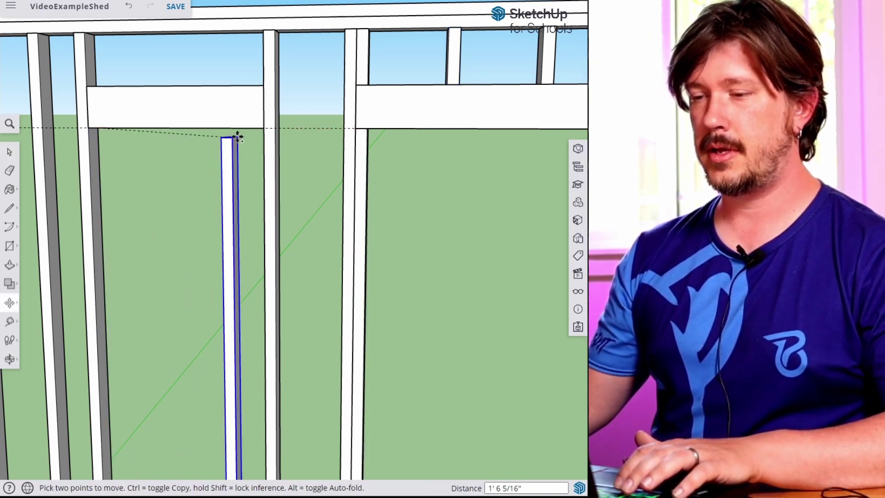
{"action": "key", "text": "ctrl"}
{"action": "left_click", "coordinate": [259, 128]}
{"action": "key", "text": "space"}
{"action": "scroll", "coordinate": [308, 134], "scroll_direction": "down", "scroll_amount": 3}
{"action": "middle_click_drag", "start_coordinate": [297, 184], "coordinate": [326, 184]}
{"action": "middle_click_drag", "start_coordinate": [158, 110], "coordinate": [225, 125], "text": "shift"}
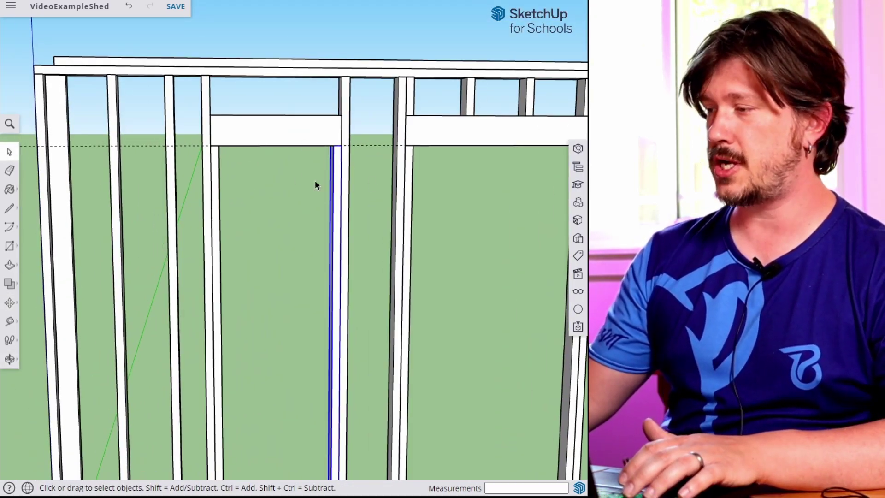
Copy a cripple from the door framing onto the door-side end of the window header, against the full stud.
{"action": "middle_click_drag", "start_coordinate": [317, 145], "coordinate": [273, 175]}
{"action": "scroll", "coordinate": [337, 110], "scroll_direction": "up", "scroll_amount": 5}
{"action": "scroll", "coordinate": [399, 115], "scroll_direction": "down", "scroll_amount": 3}
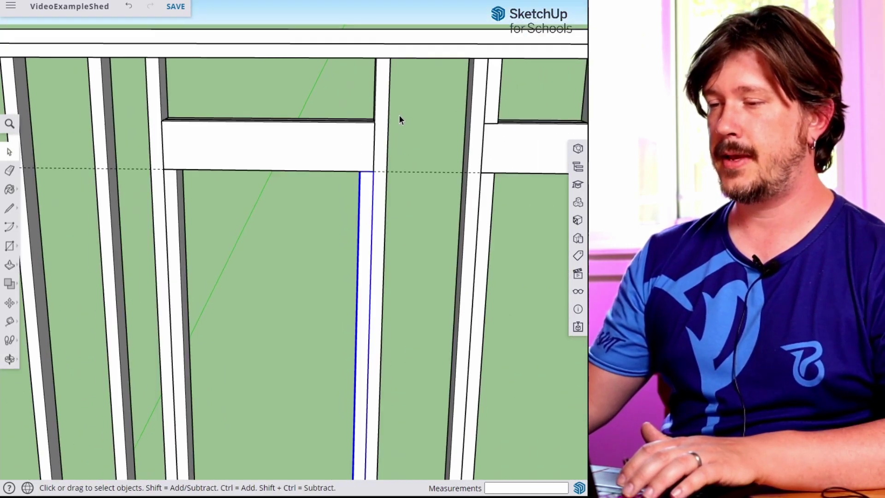
{"action": "scroll", "coordinate": [399, 119], "scroll_direction": "down", "scroll_amount": 1}
{"action": "key", "text": "m"}
{"action": "left_click", "coordinate": [476, 120]}
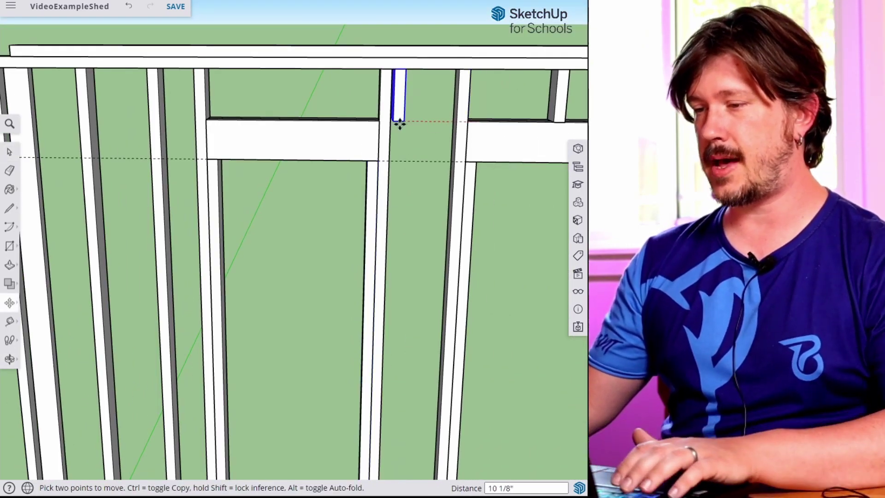
{"action": "key", "text": "ctrl"}
{"action": "left_click", "coordinate": [379, 121]}
Try to position the cripple at the far end of the window header in successive moves, and undo them.
{"action": "left_click", "coordinate": [379, 121]}
{"action": "key", "text": "ctrl"}
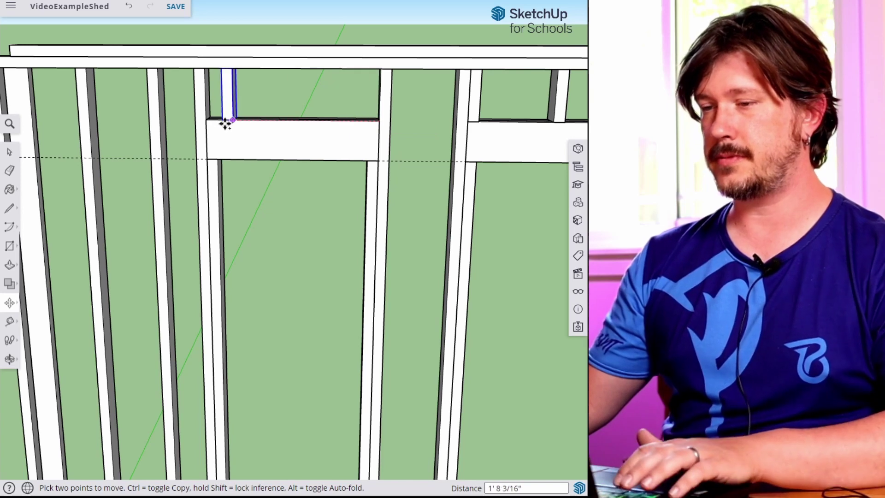
{"action": "left_click", "coordinate": [223, 121]}
{"action": "left_click", "coordinate": [213, 120]}
{"action": "left_click", "coordinate": [206, 119]}
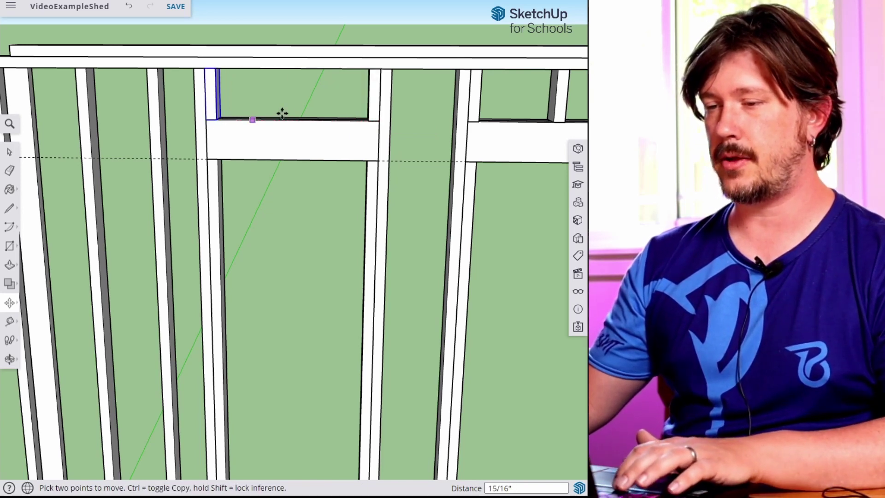
{"action": "key", "text": "space"}
{"action": "key", "text": "t"}
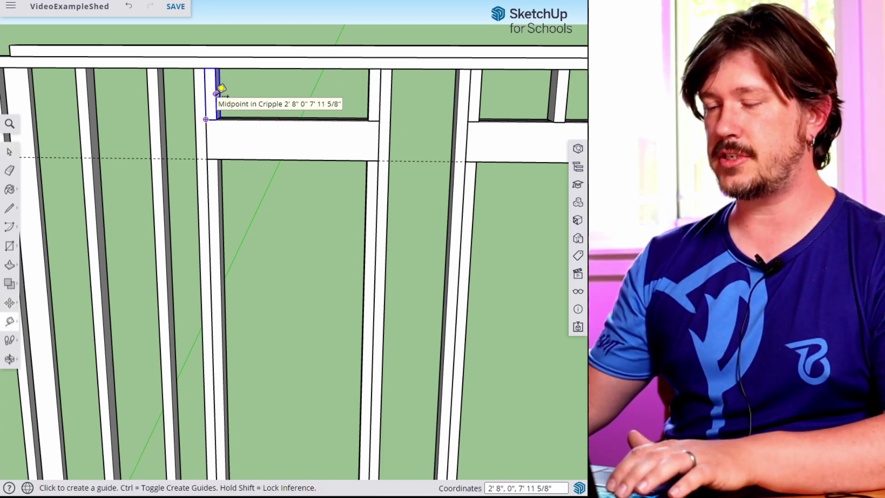
{"action": "key", "text": "ctrl+z"}
{"action": "key", "text": "ctrl+z"}
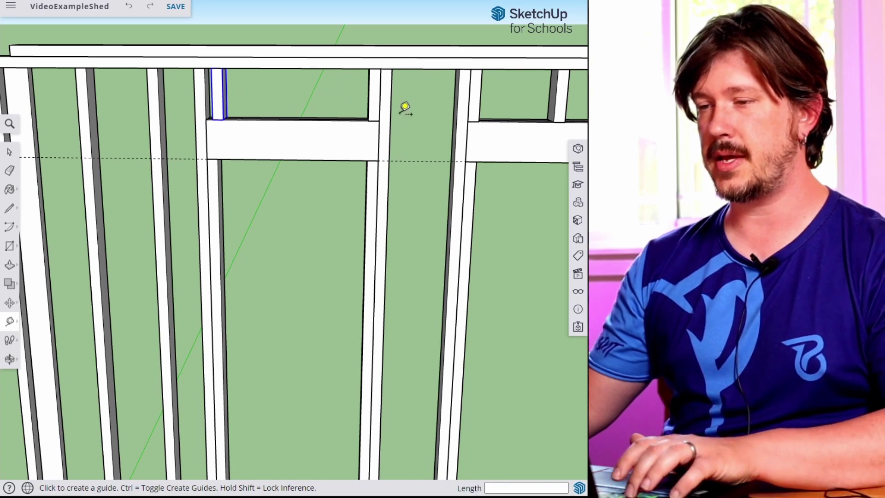
Copy the window header's cripple 1' 10 1/2" to the far end and divide the spacing by 2 to add a middle cripple.
{"action": "key", "text": "m"}
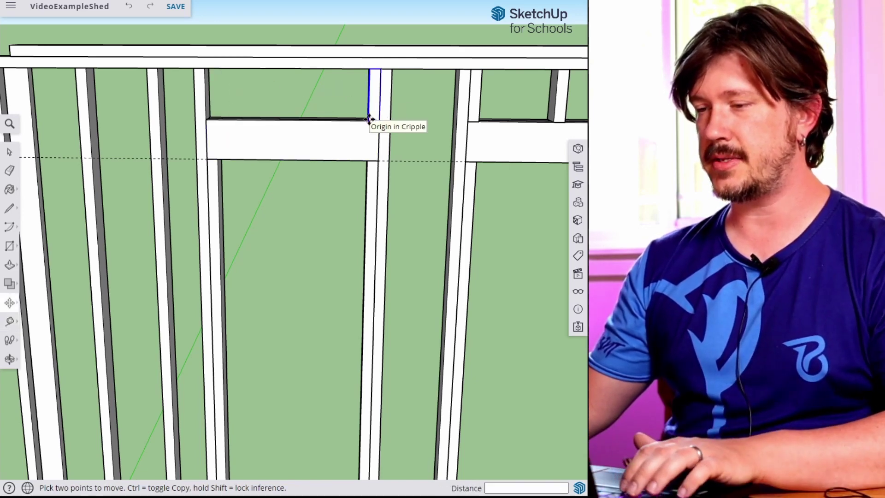
{"action": "key", "text": "ctrl"}
{"action": "left_click", "coordinate": [368, 121]}
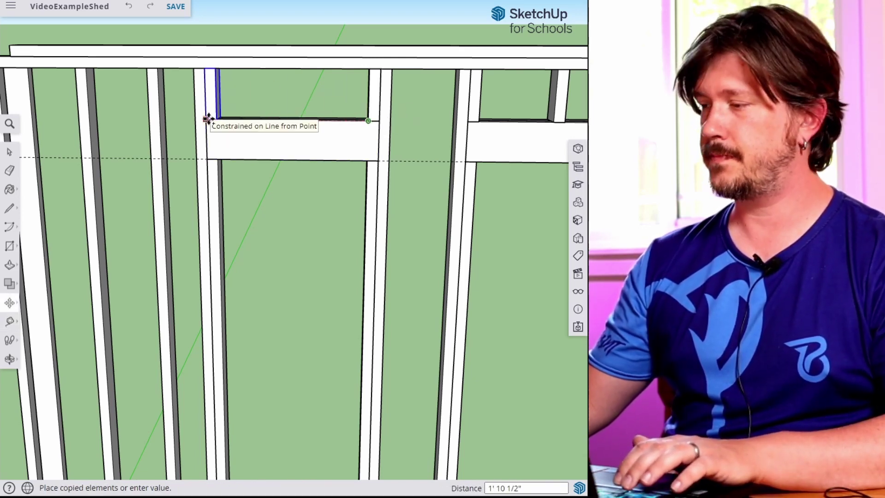
{"action": "left_click", "coordinate": [209, 119]}
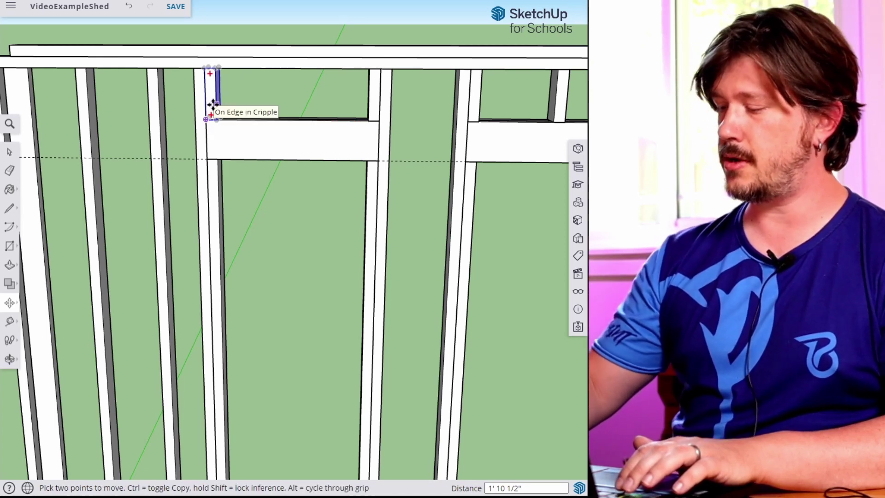
{"action": "type", "text": "/2"}
{"action": "key", "text": "Return"}
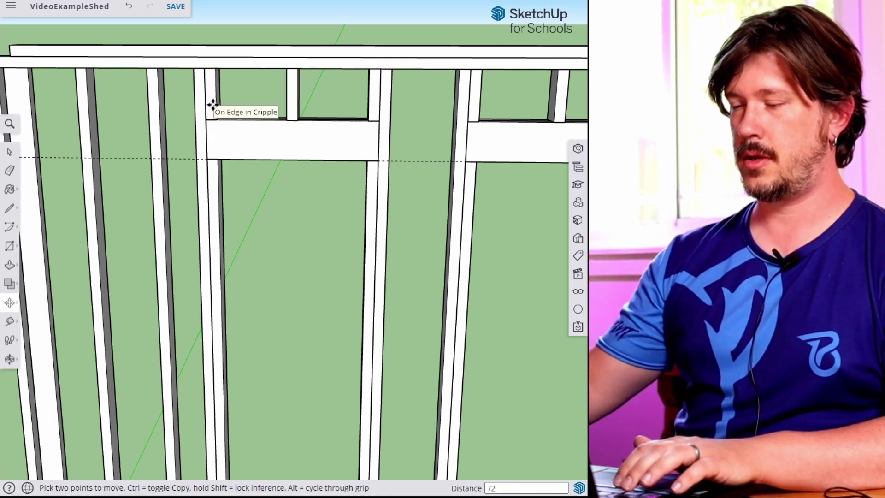
{"action": "key", "text": "space"}
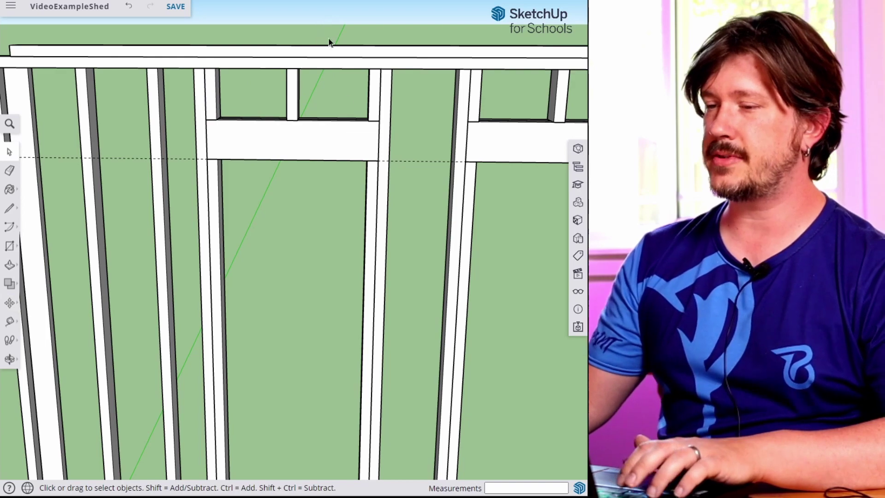
Measure the clear opening width between the two trimmers beneath the window header.
{"action": "scroll", "coordinate": [348, 111], "scroll_direction": "down", "scroll_amount": 3}
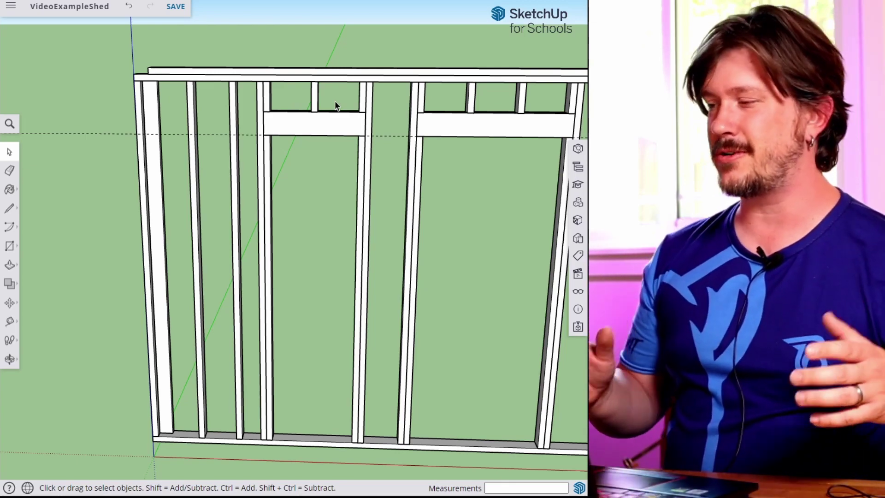
{"action": "scroll", "coordinate": [323, 221], "scroll_direction": "down", "scroll_amount": 2}
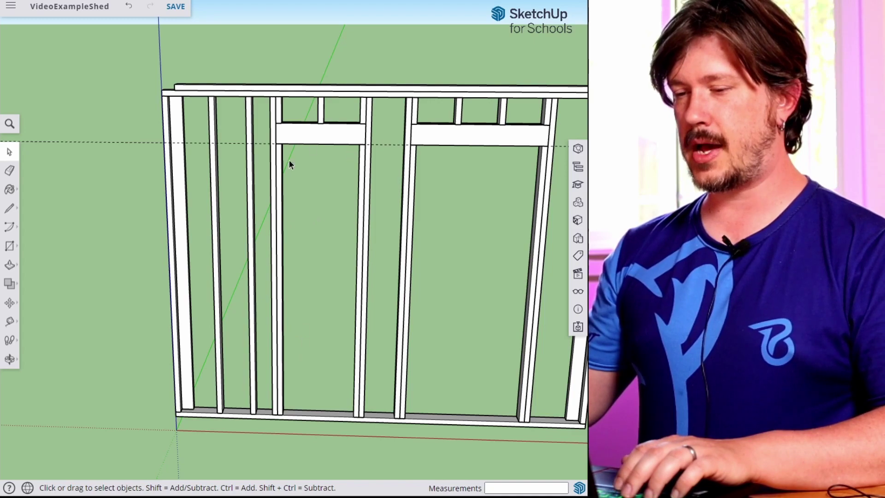
{"action": "scroll", "coordinate": [316, 194], "scroll_direction": "up", "scroll_amount": 3}
{"action": "key", "text": "t"}
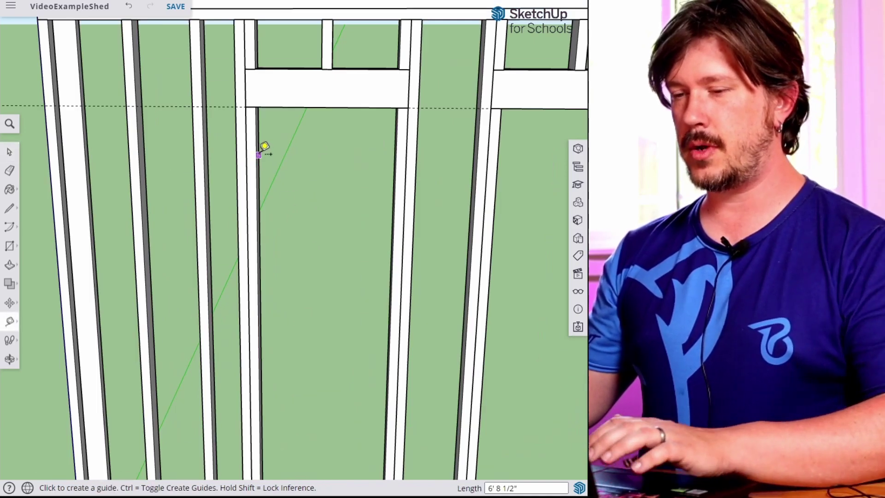
{"action": "left_click", "coordinate": [256, 155]}
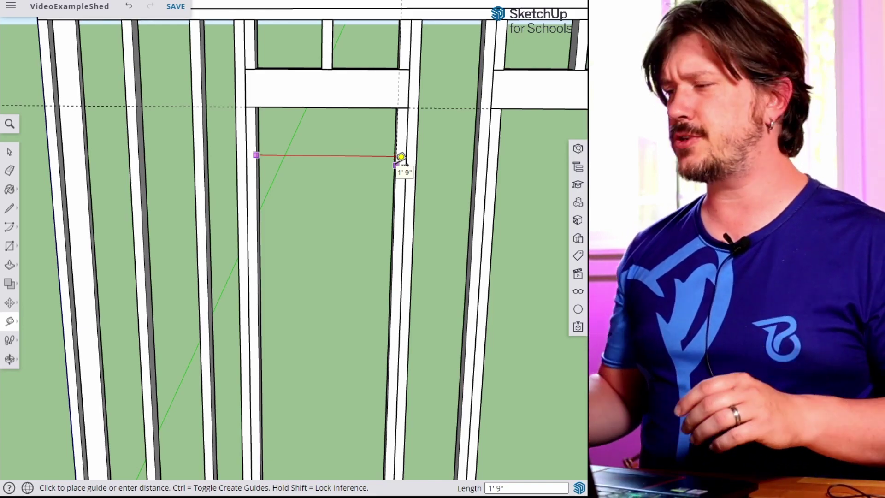
{"action": "type", "text": "2'"}
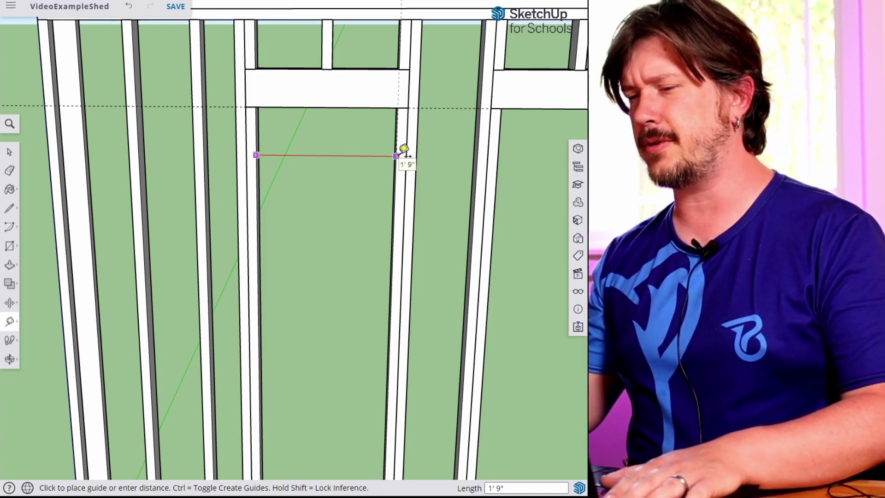
{"action": "key", "text": "Return"}
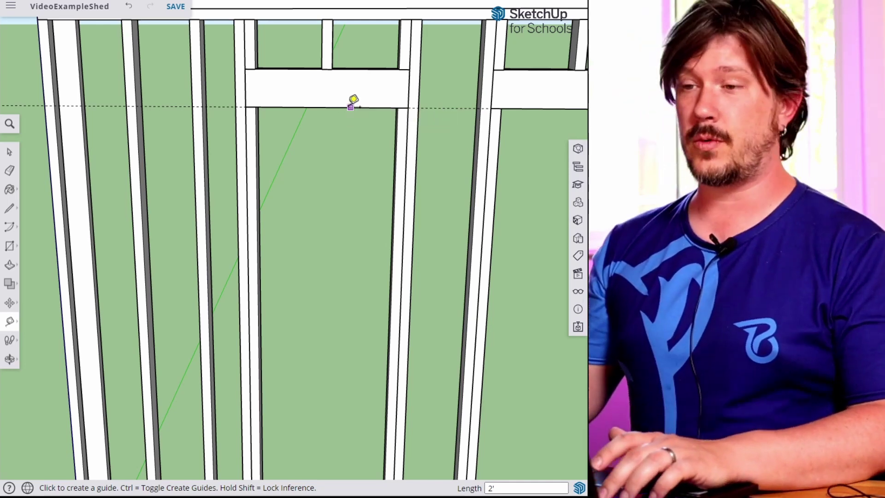
Place a horizontal guide 25" below the underside of the window header.
{"action": "left_click", "coordinate": [343, 107]}
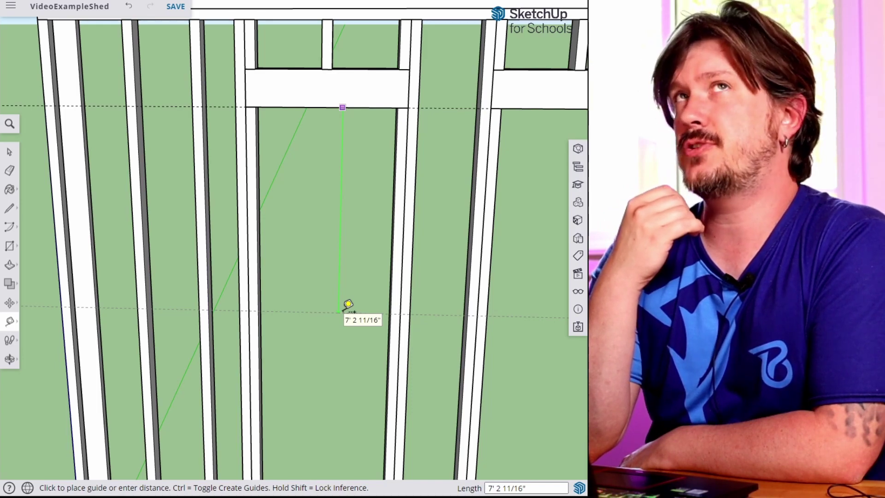
{"action": "left_click", "coordinate": [352, 108]}
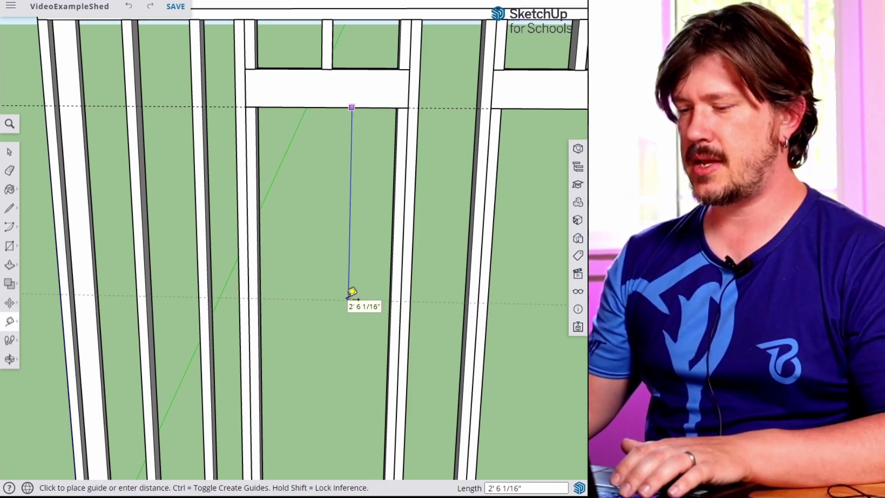
{"action": "type", "text": "25"}
{"action": "key", "text": "Return"}
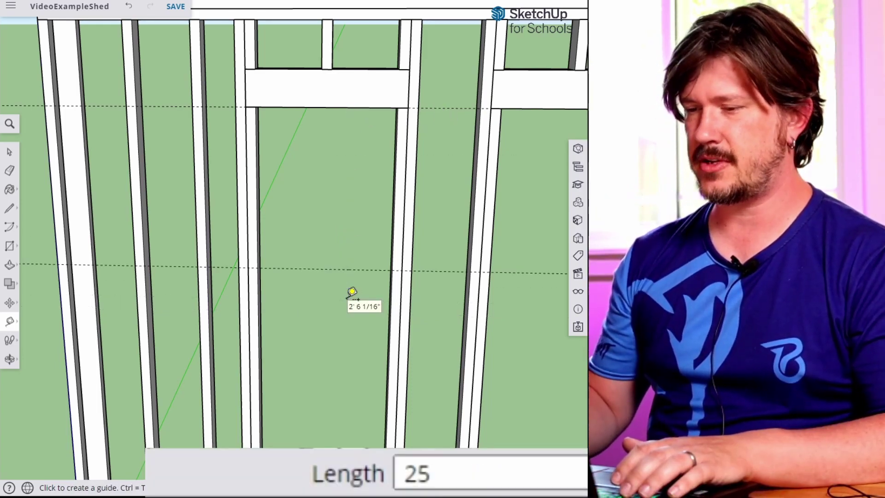
Draw a 1.5" by 3.5" rectangle on the inner face of the door-side window trimmer, directly below the lower guide.
{"action": "middle_click_drag", "start_coordinate": [384, 299], "coordinate": [531, 226]}
{"action": "scroll", "coordinate": [408, 278], "scroll_direction": "down", "scroll_amount": 3}
{"action": "middle_click_drag", "start_coordinate": [378, 334], "coordinate": [334, 170], "text": "shift"}
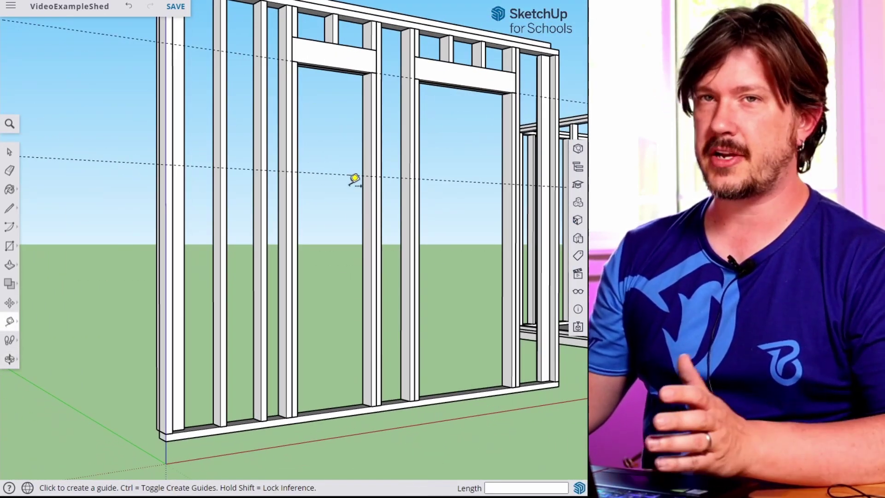
{"action": "scroll", "coordinate": [312, 214], "scroll_direction": "up", "scroll_amount": 8}
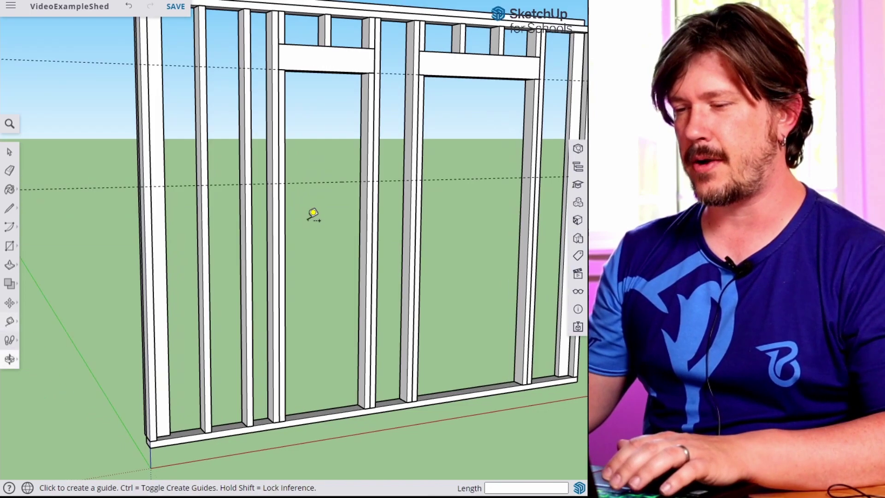
{"action": "scroll", "coordinate": [408, 193], "scroll_direction": "down", "scroll_amount": 1}
{"action": "key", "text": "r"}
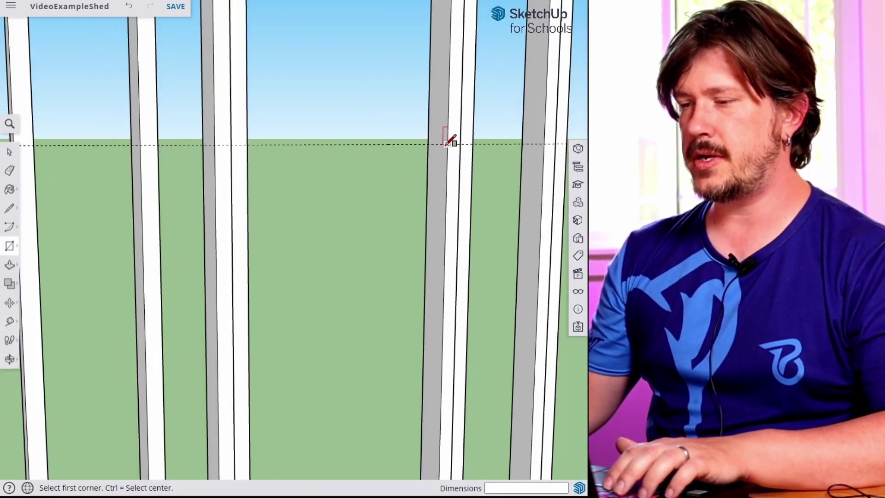
{"action": "left_click", "coordinate": [447, 144]}
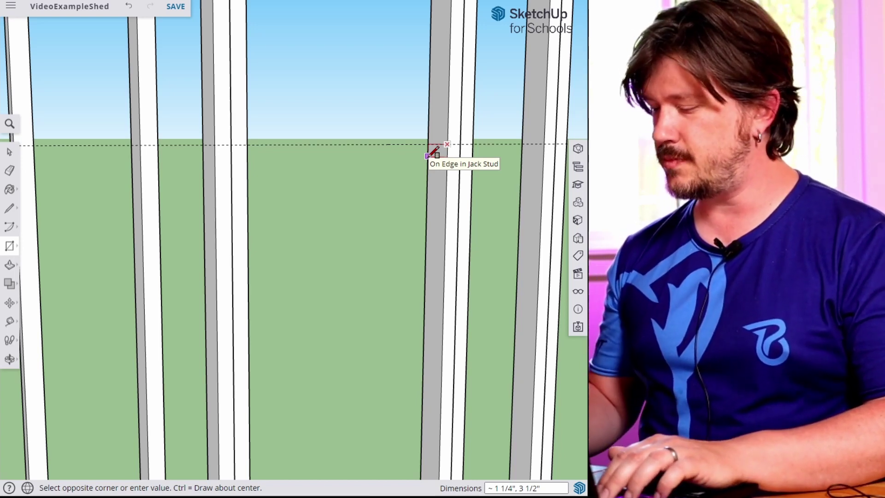
{"action": "type", "text": "1.5,"}
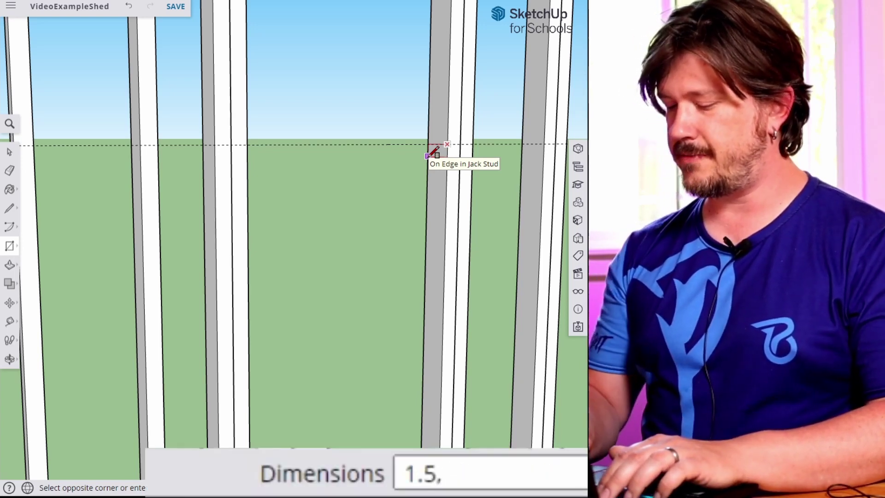
{"action": "type", "text": "3.5"}
{"action": "key", "text": "BackSpace"}
{"action": "type", "text": "3.5"}
{"action": "key", "text": "Return"}
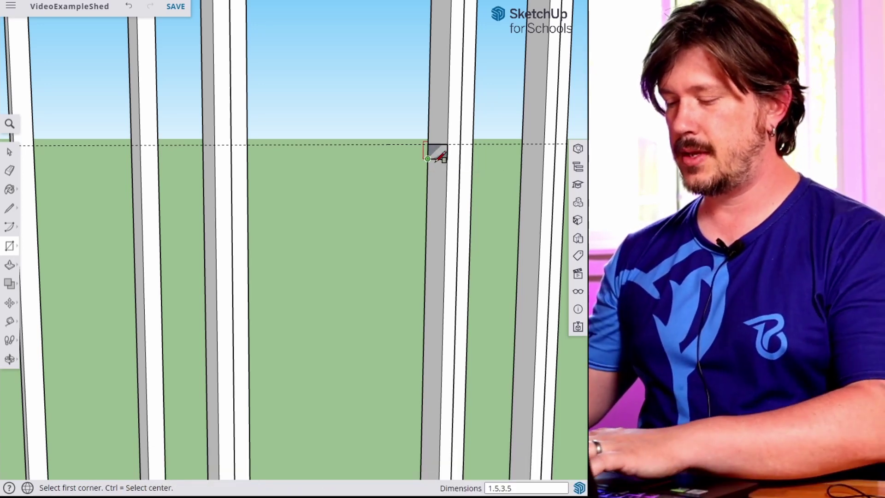
Extrude the rectangle across the window opening to the opposite trimmer.
{"action": "key", "text": "p"}
{"action": "left_click", "coordinate": [434, 153]}
{"action": "left_click", "coordinate": [247, 189]}
Make the extruded horizontal board a component named Window Sill.
{"action": "key", "text": "space"}
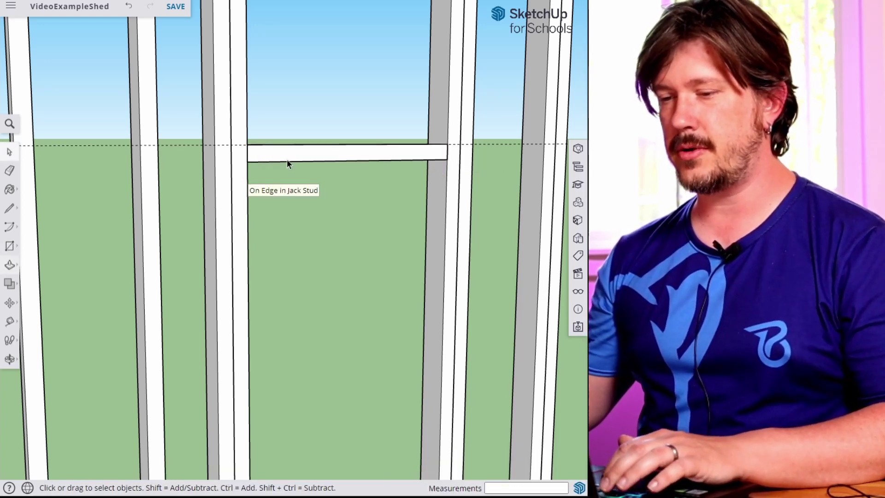
{"action": "right_click", "coordinate": [288, 156]}
{"action": "left_click", "coordinate": [339, 314]}
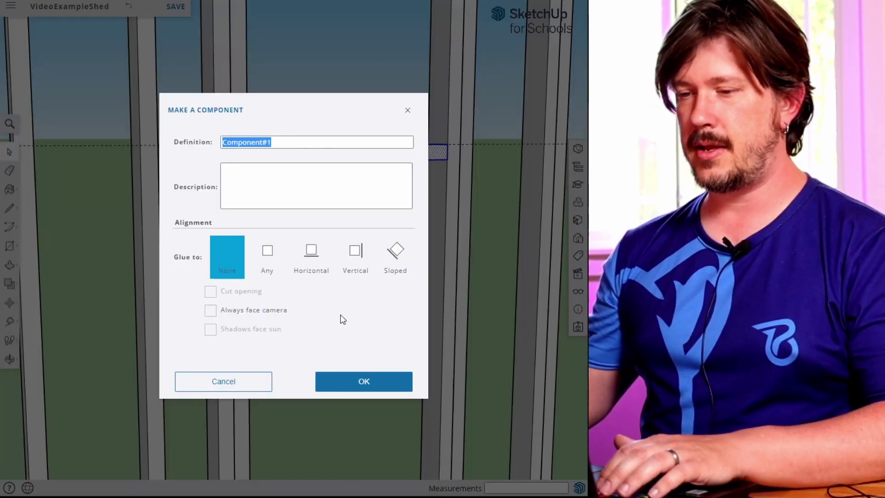
{"action": "type", "text": "Window Sill"}
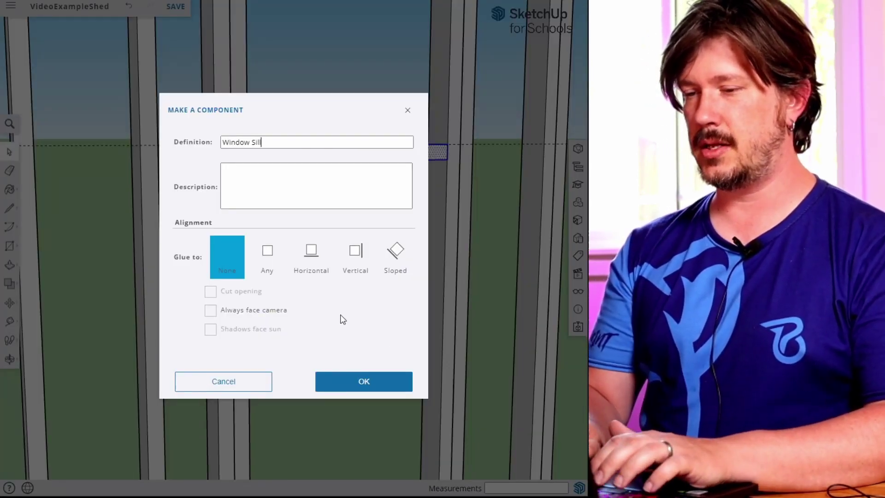
{"action": "key", "text": "Return"}
Draw a 1.5" by 3.5" rectangle on the sill plate inside the window opening, against the trimmer farthest from the door.
{"action": "middle_click_drag", "start_coordinate": [482, 221], "coordinate": [336, 404]}
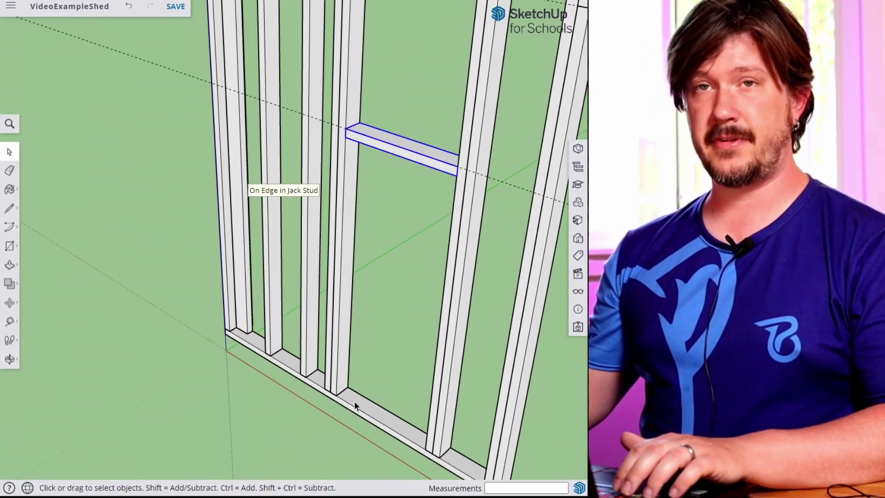
{"action": "key", "text": "r"}
{"action": "scroll", "coordinate": [352, 384], "scroll_direction": "up", "scroll_amount": 3}
{"action": "left_click", "coordinate": [348, 385]}
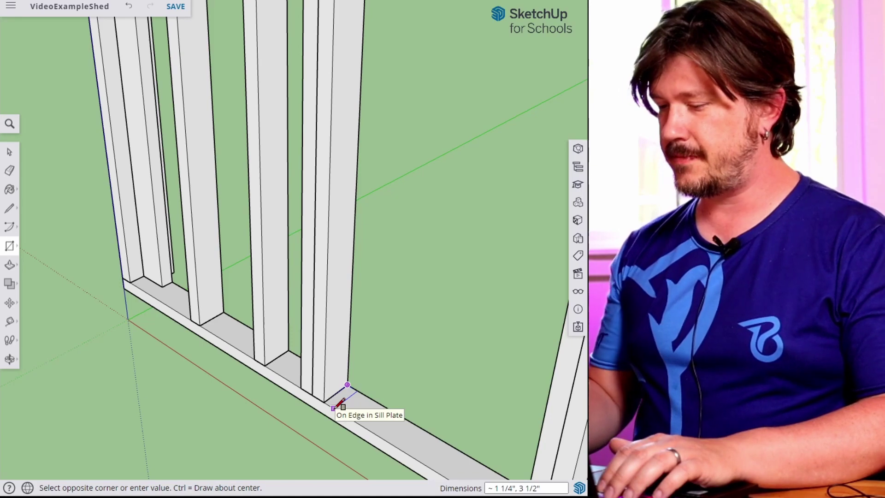
{"action": "type", "text": "1.5,3.5"}
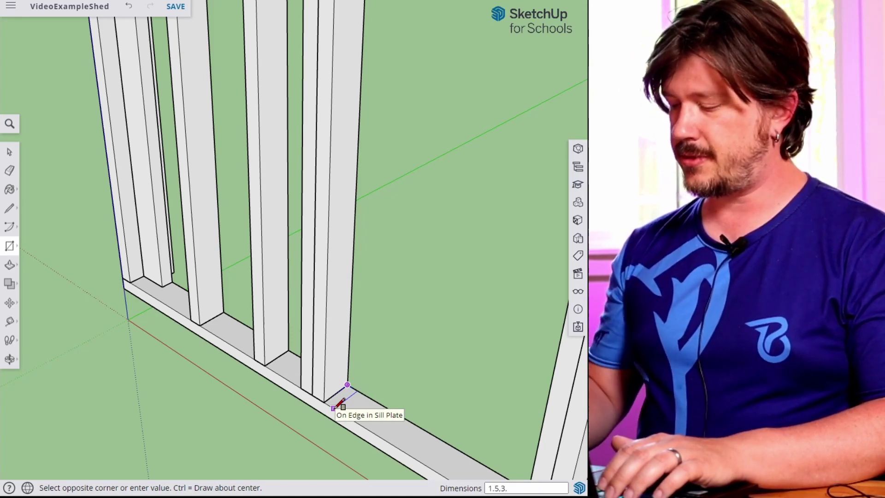
{"action": "key", "text": "Return"}
Extrude the rectangle on the sill plate up to the underside of the window sill.
{"action": "key", "text": "p"}
{"action": "left_click", "coordinate": [339, 403]}
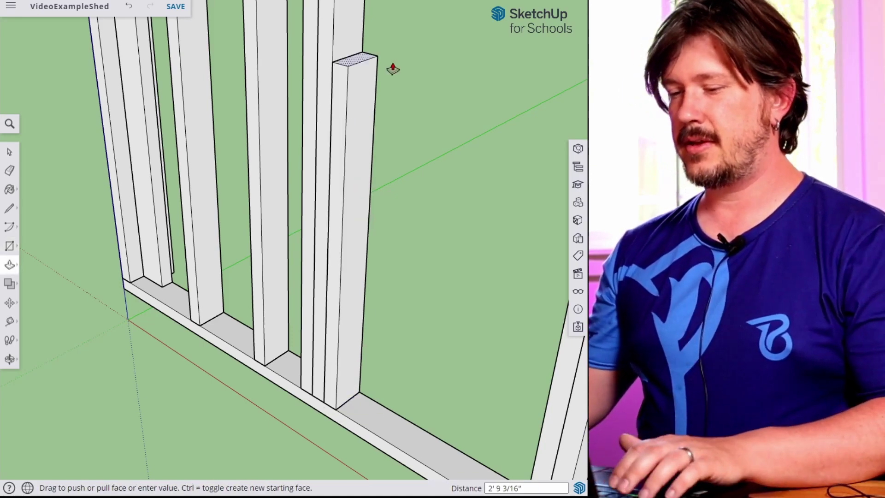
{"action": "scroll", "coordinate": [393, 69], "scroll_direction": "down", "scroll_amount": 3}
{"action": "middle_click_drag", "start_coordinate": [403, 58], "coordinate": [364, 244], "text": "shift"}
{"action": "left_click", "coordinate": [346, 147]}
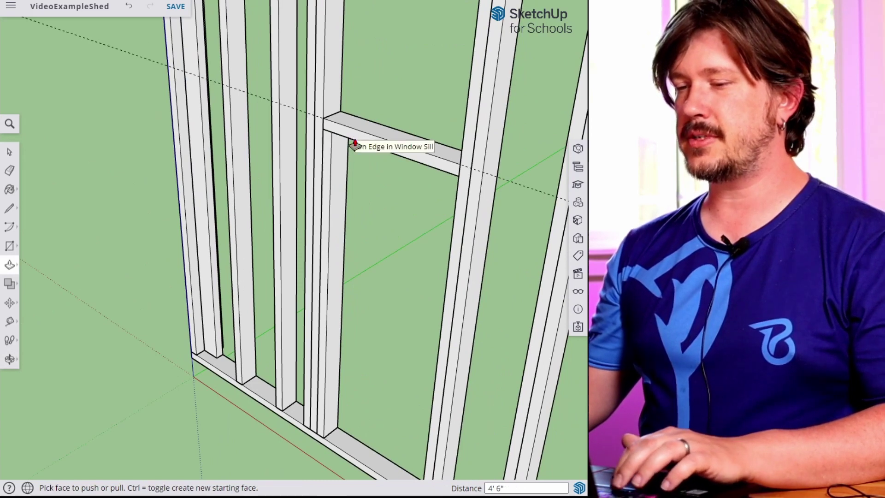
Make the new upright under the window sill a component named Window Cripple.
{"action": "key", "text": "space"}
{"action": "triple_click", "coordinate": [339, 162]}
{"action": "right_click", "coordinate": [340, 163]}
{"action": "left_click", "coordinate": [402, 317]}
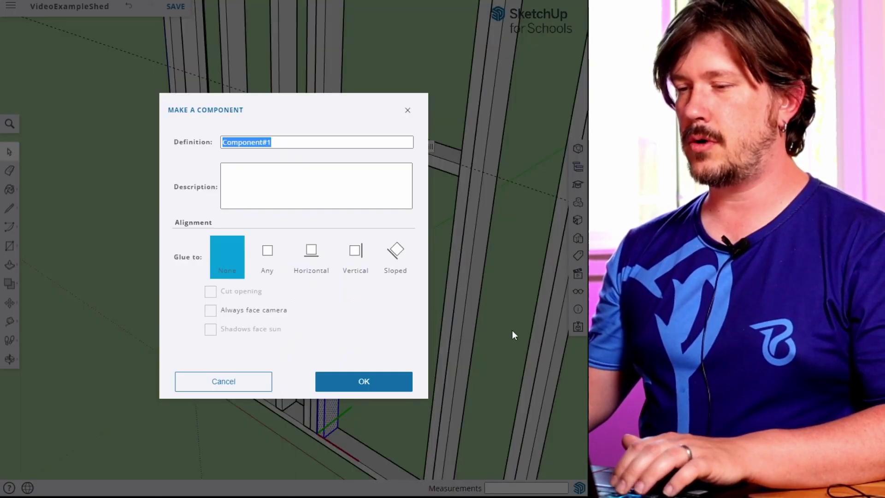
{"action": "type", "text": "Window "}
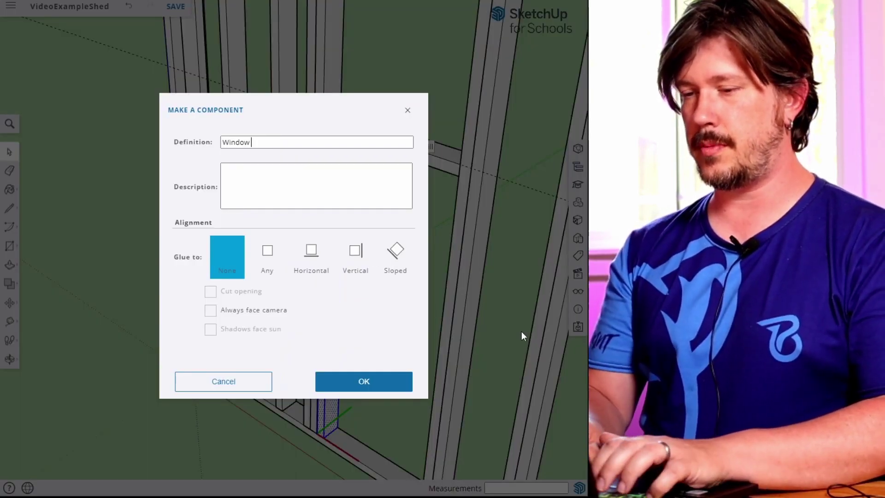
{"action": "type", "text": "Cripple"}
{"action": "key", "text": "Return"}
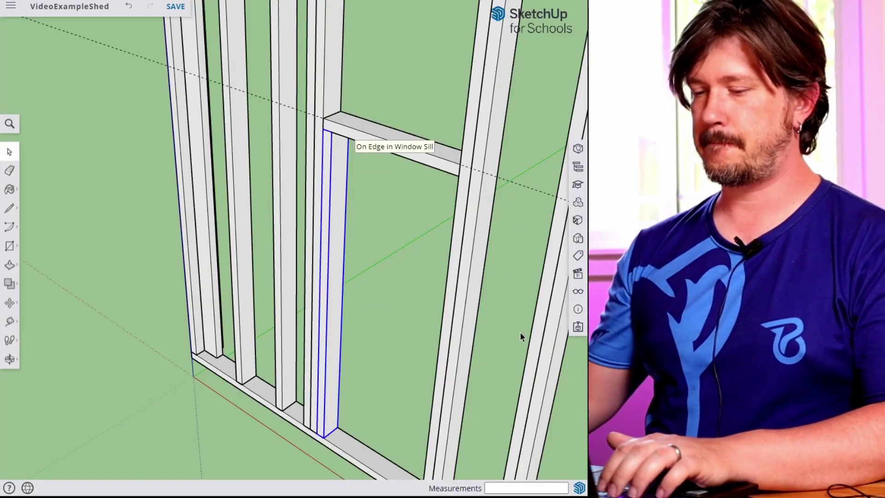
Copy the Window Cripple 1' 7 1/2" to the opposite trimmer and divide the spacing by 2 to add a middle cripple.
{"action": "middle_click_drag", "start_coordinate": [403, 322], "coordinate": [383, 133]}
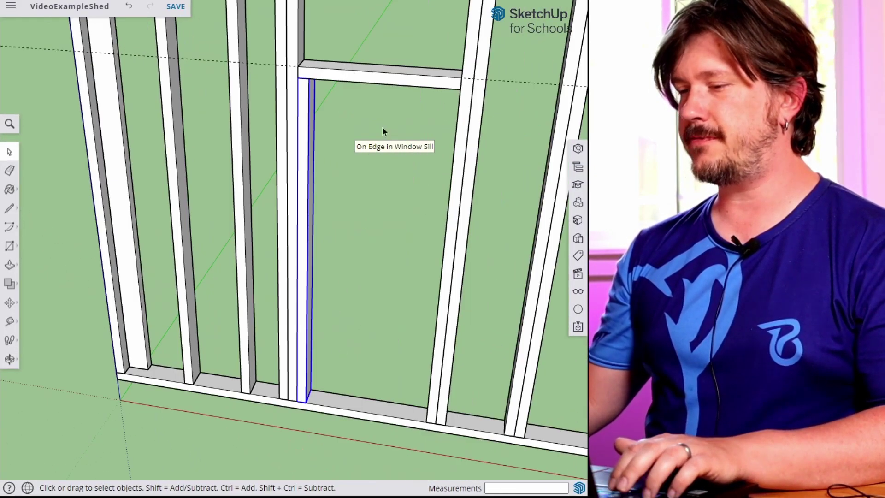
{"action": "key", "text": "m"}
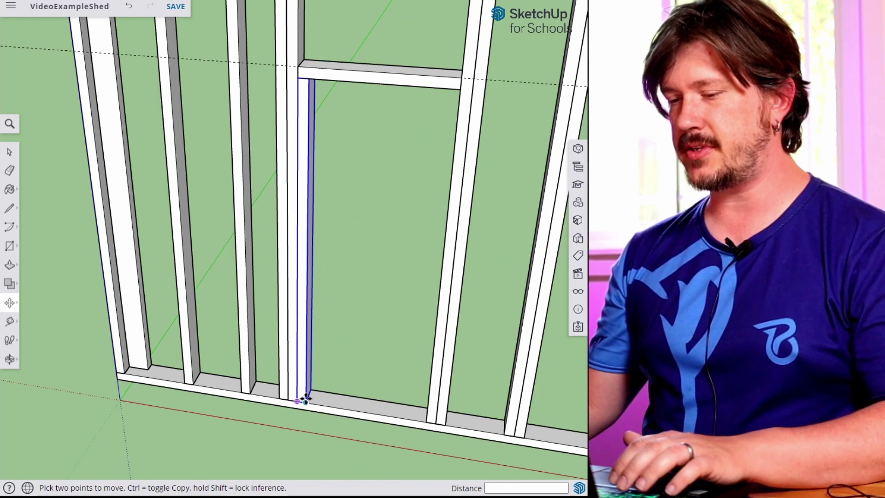
{"action": "left_click", "coordinate": [305, 400]}
{"action": "key", "text": "ctrl"}
{"action": "left_click", "coordinate": [428, 421]}
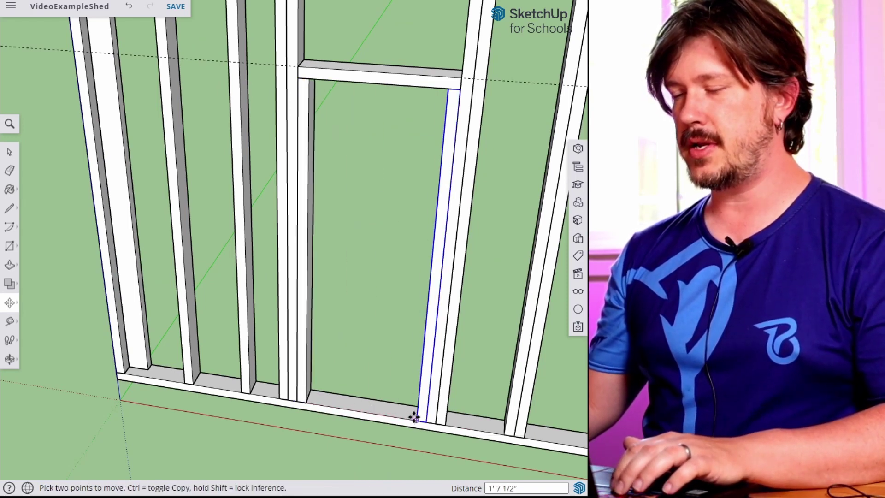
{"action": "type", "text": "/2"}
{"action": "key", "text": "Return"}
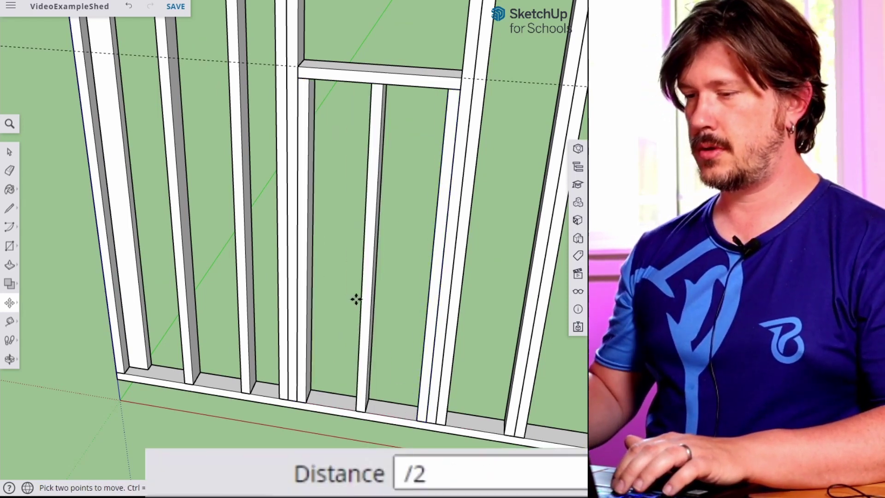
{"action": "key", "text": "space"}
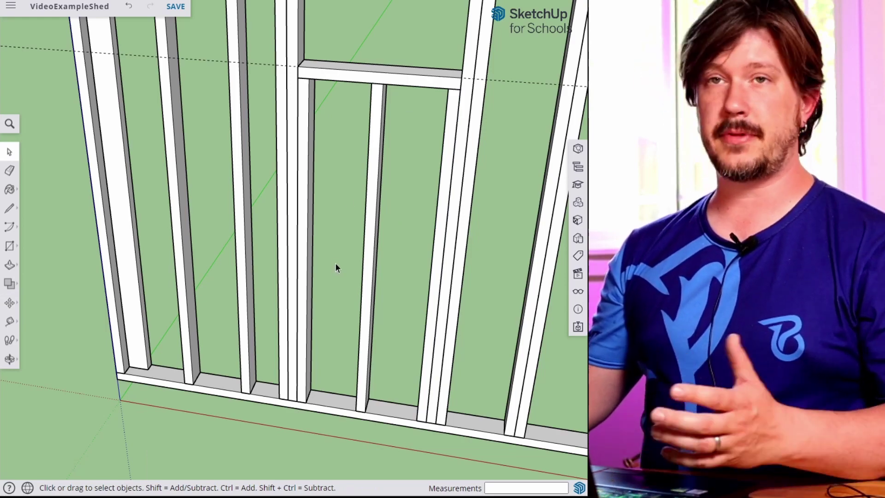
Review the window framing, selecting the full stud, trimmer, header and window sill in turn.
{"action": "scroll", "coordinate": [406, 260], "scroll_direction": "down", "scroll_amount": 4}
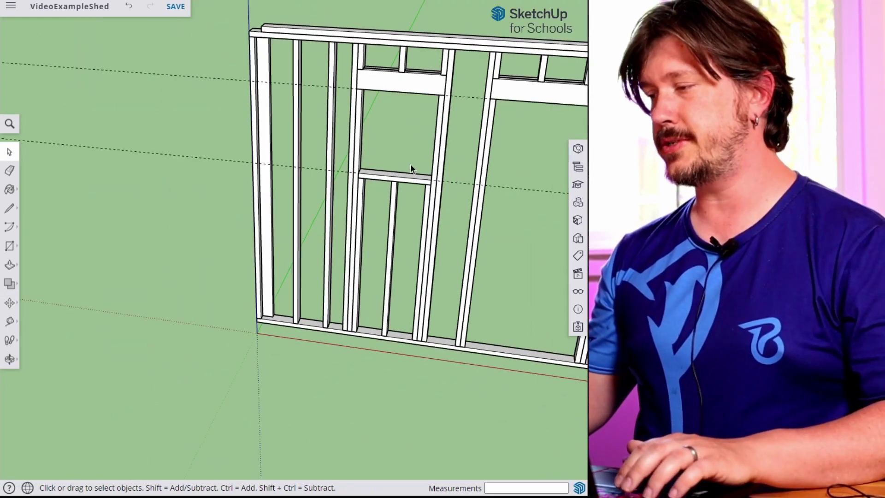
{"action": "mouse_move", "coordinate": [411, 164]}
{"action": "middle_mouse_down"}
{"action": "mouse_move", "coordinate": [388, 188]}
{"action": "mouse_move", "coordinate": [367, 243]}
{"action": "mouse_move", "coordinate": [391, 289]}
{"action": "mouse_move", "coordinate": [356, 178]}
{"action": "middle_mouse_up"}
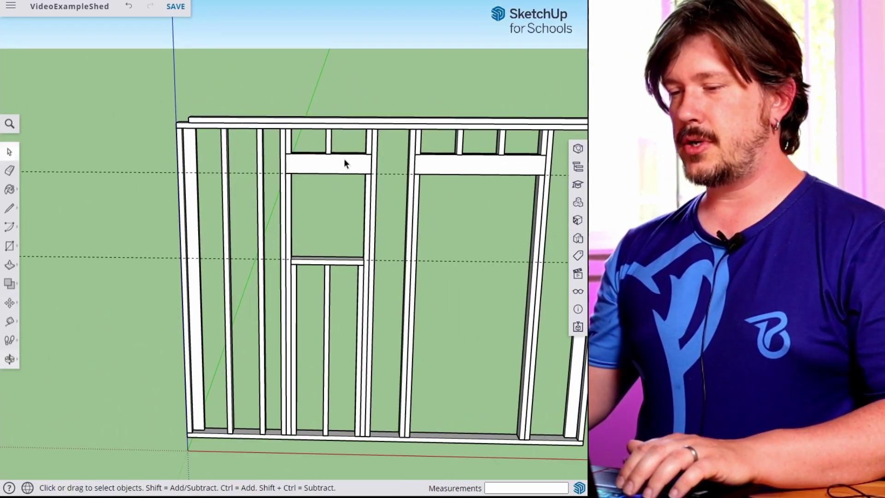
{"action": "scroll", "coordinate": [346, 318], "scroll_direction": "up", "scroll_amount": 2}
{"action": "scroll", "coordinate": [368, 403], "scroll_direction": "up", "scroll_amount": 2}
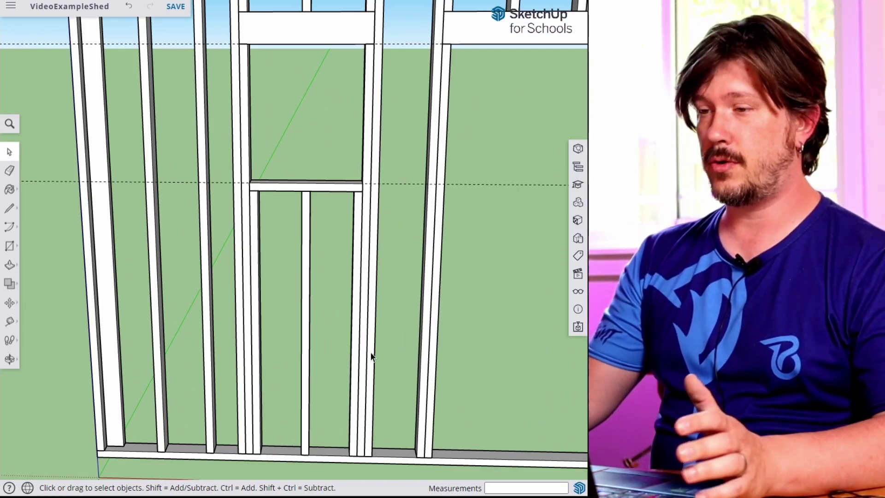
{"action": "left_click", "coordinate": [373, 194]}
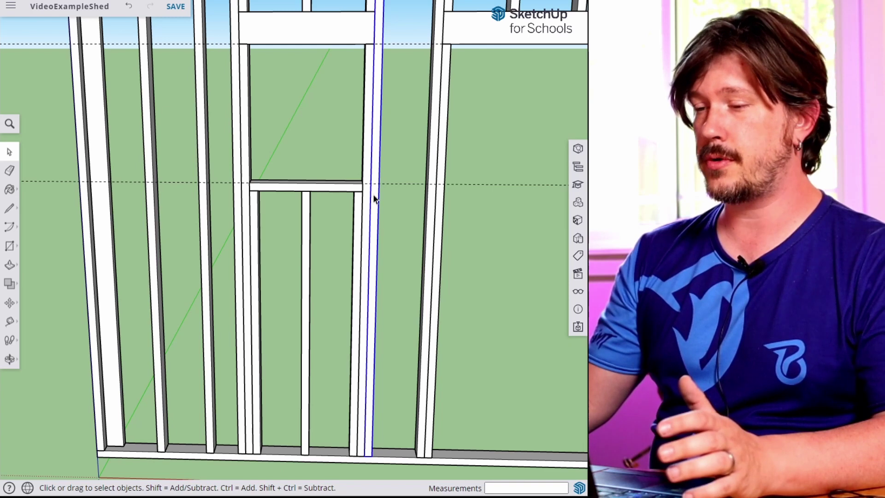
{"action": "left_click", "coordinate": [365, 157]}
{"action": "left_click", "coordinate": [353, 24]}
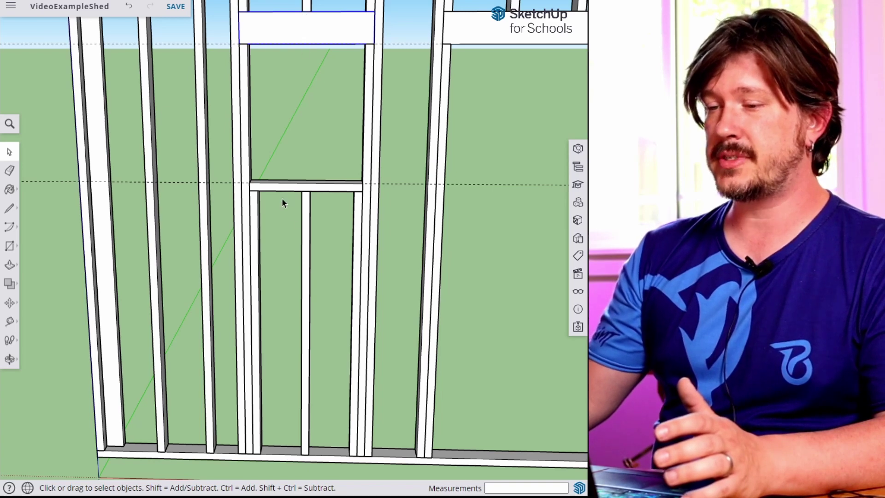
{"action": "left_click", "coordinate": [317, 188]}
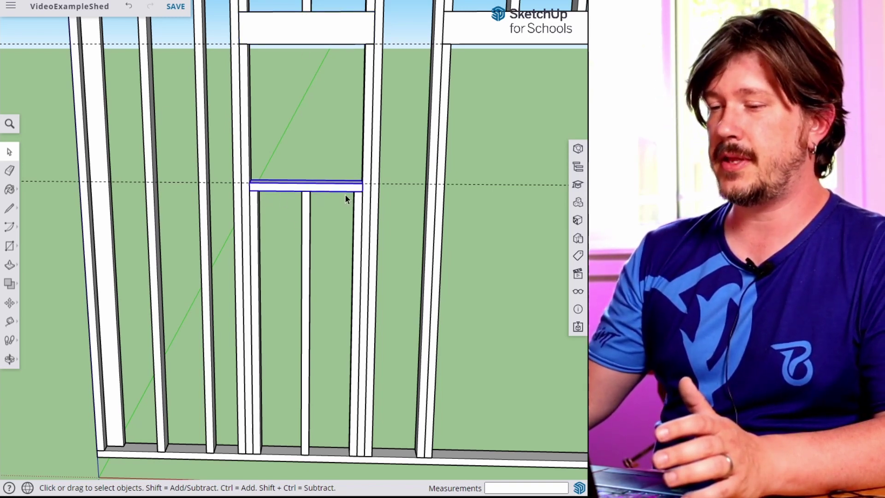
Delete the two outer cripples beneath the window sill, keeping only the middle one.
{"action": "left_click", "coordinate": [256, 208]}
{"action": "key", "text": "Delete"}
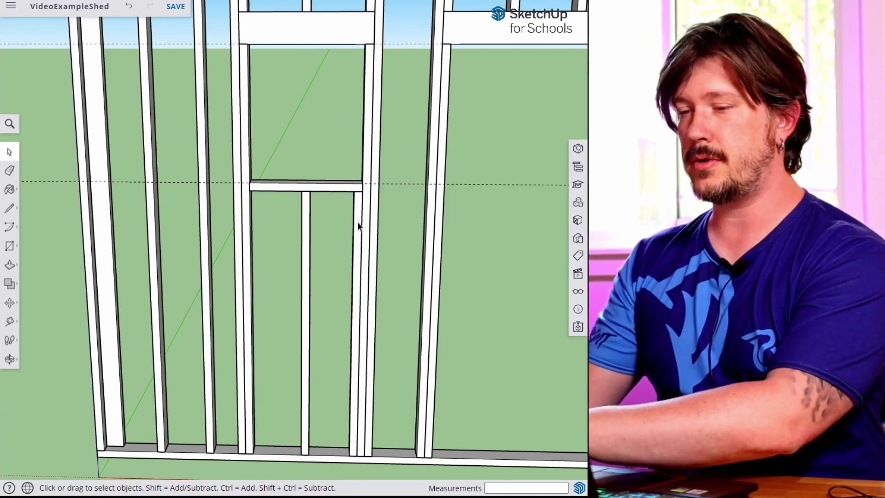
{"action": "left_click", "coordinate": [357, 223]}
{"action": "key", "text": "Delete"}
Copy the window sill 1 1/2" straight down so the copy sits directly beneath the original.
{"action": "scroll", "coordinate": [359, 193], "scroll_direction": "up", "scroll_amount": 3}
{"action": "left_click", "coordinate": [360, 186]}
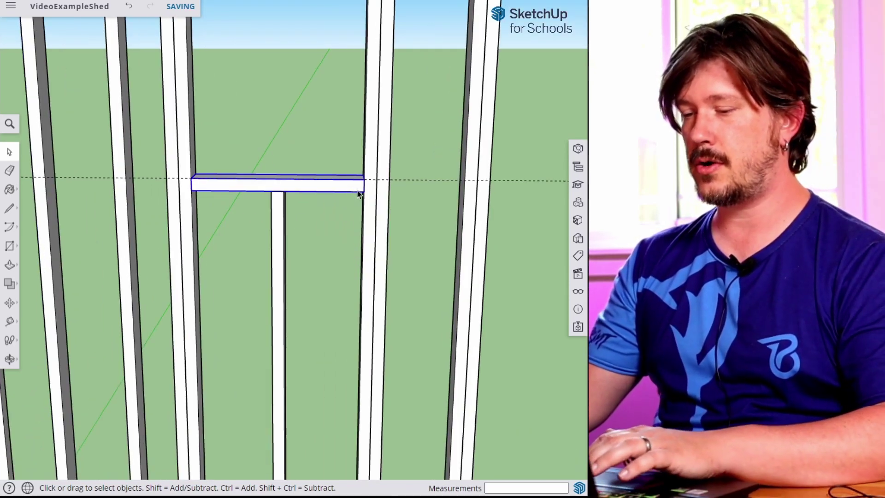
{"action": "key", "text": "m"}
{"action": "left_click", "coordinate": [363, 185]}
{"action": "key", "text": "ctrl"}
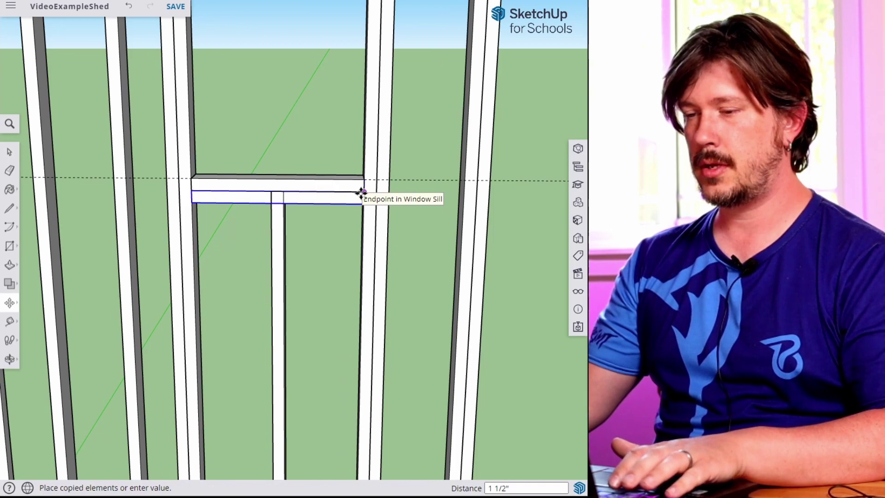
{"action": "left_click", "coordinate": [362, 191]}
{"action": "key", "text": "space"}
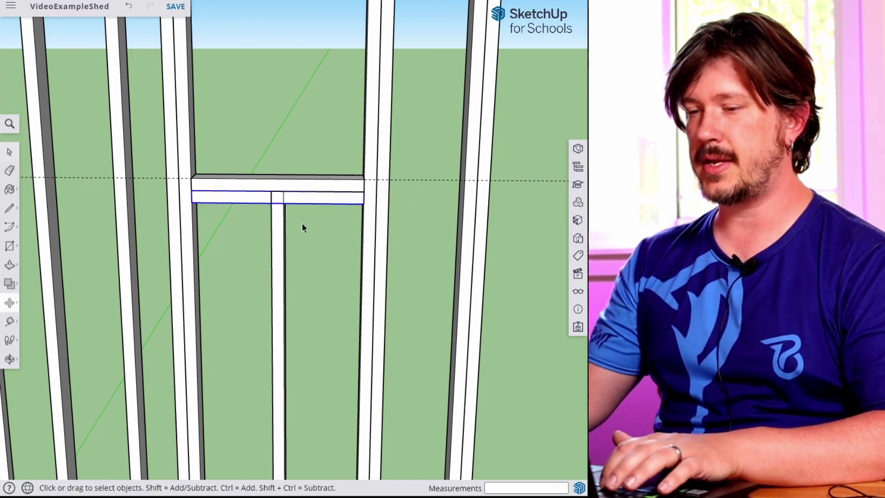
Move the middle cripple straight down so its top meets the underside of the lower window sill.
{"action": "left_click", "coordinate": [280, 206]}
{"action": "key", "text": "m"}
{"action": "left_click", "coordinate": [283, 191]}
{"action": "left_click", "coordinate": [284, 204]}
{"action": "key", "text": "space"}
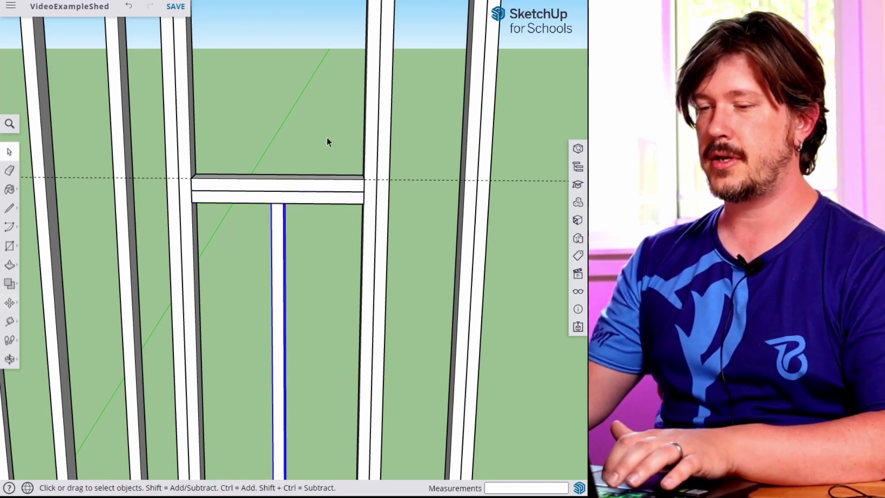
{"action": "scroll", "coordinate": [328, 137], "scroll_direction": "down", "scroll_amount": 3}
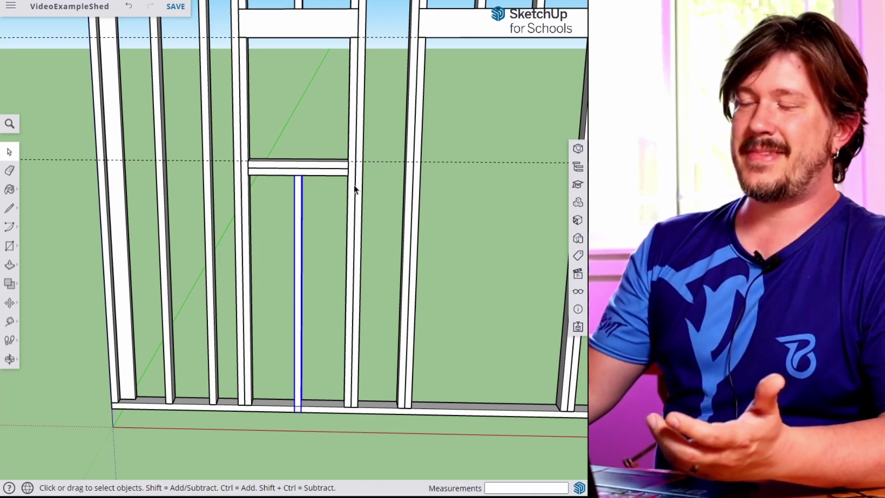
{"action": "scroll", "coordinate": [355, 189], "scroll_direction": "up", "scroll_amount": 4}
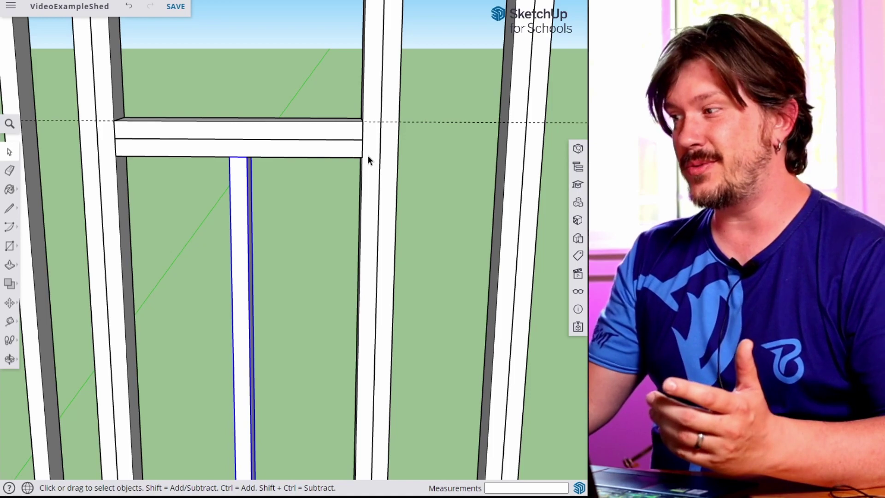
Undo the cripple move, the window sill copy and the deletion of the two outer cripples beneath the sill.
{"action": "key", "text": "ctrl+z"}
{"action": "key", "text": "ctrl+z"}
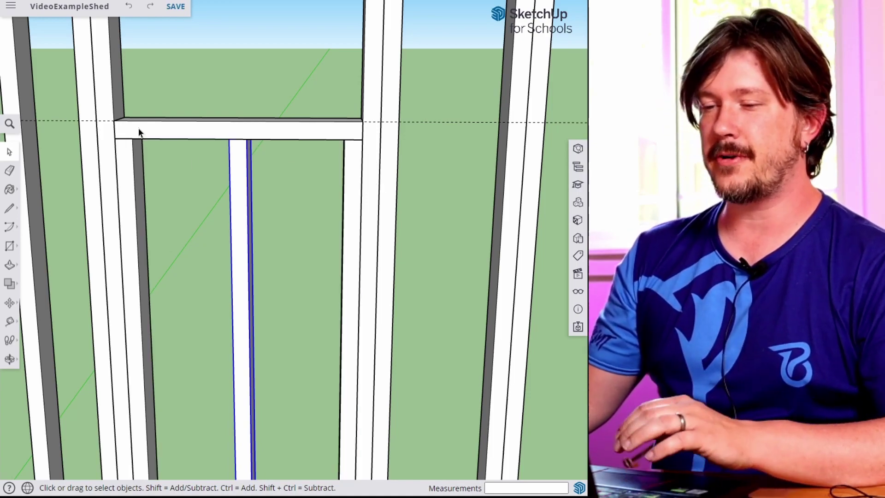
{"action": "scroll", "coordinate": [395, 223], "scroll_direction": "down", "scroll_amount": 6}
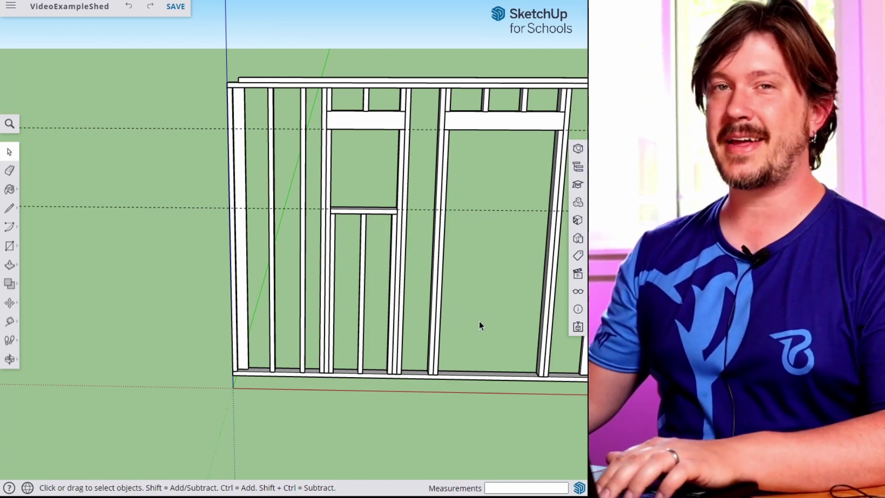
Move the floor and three-wall assembly by its front floor corner onto the matching bottom corner of the framed front wall.
{"action": "scroll", "coordinate": [242, 286], "scroll_direction": "down", "scroll_amount": 3}
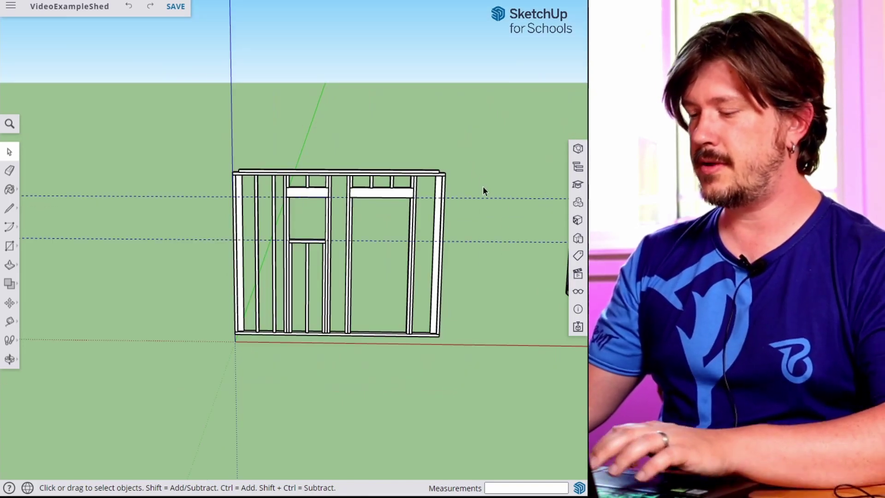
{"action": "middle_click_drag", "start_coordinate": [359, 248], "coordinate": [324, 242]}
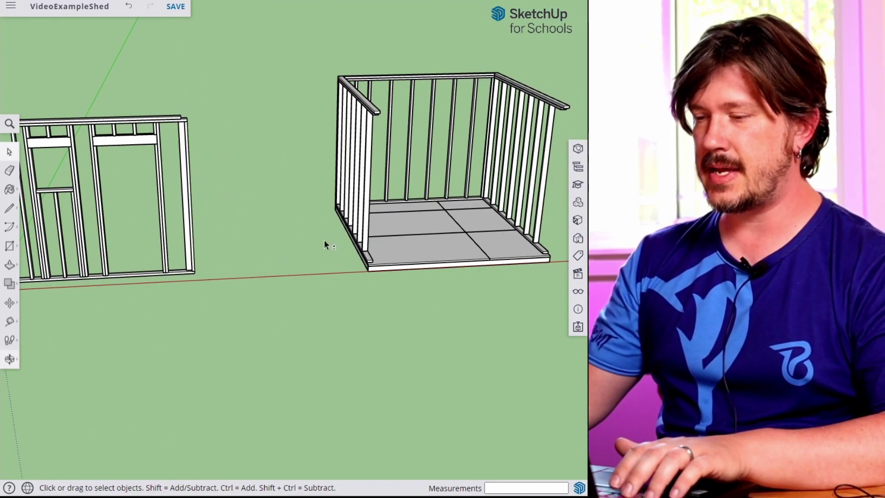
{"action": "key", "text": "m"}
{"action": "scroll", "coordinate": [378, 271], "scroll_direction": "up", "scroll_amount": 3}
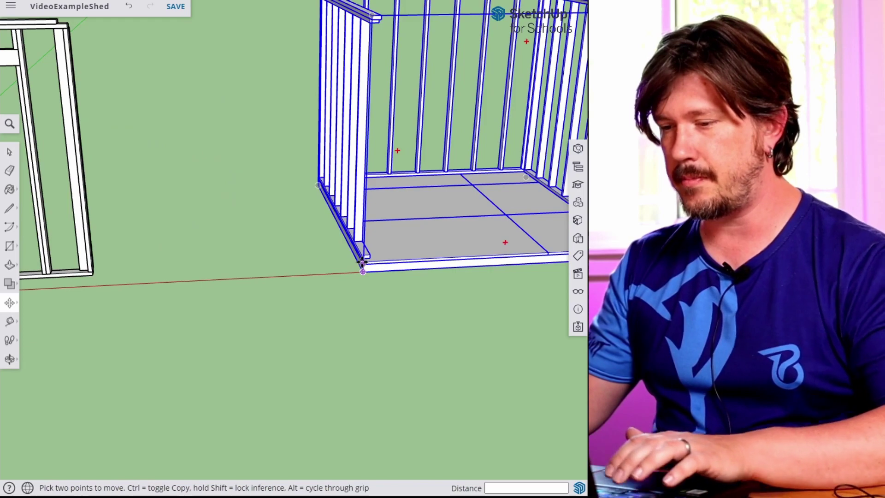
{"action": "left_click", "coordinate": [363, 266]}
{"action": "middle_click_drag", "start_coordinate": [145, 258], "coordinate": [502, 240], "text": "shift"}
{"action": "middle_click_drag", "start_coordinate": [171, 264], "coordinate": [279, 259], "text": "shift"}
{"action": "scroll", "coordinate": [227, 262], "scroll_direction": "up", "scroll_amount": 4}
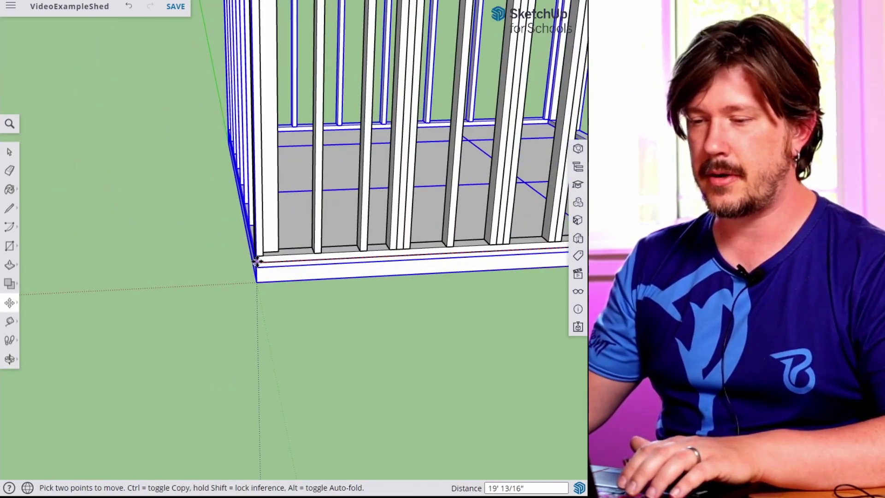
{"action": "left_click", "coordinate": [255, 261]}
{"action": "key", "text": "space"}
{"action": "scroll", "coordinate": [391, 187], "scroll_direction": "down", "scroll_amount": 3}
{"action": "middle_click_drag", "start_coordinate": [391, 186], "coordinate": [337, 228]}
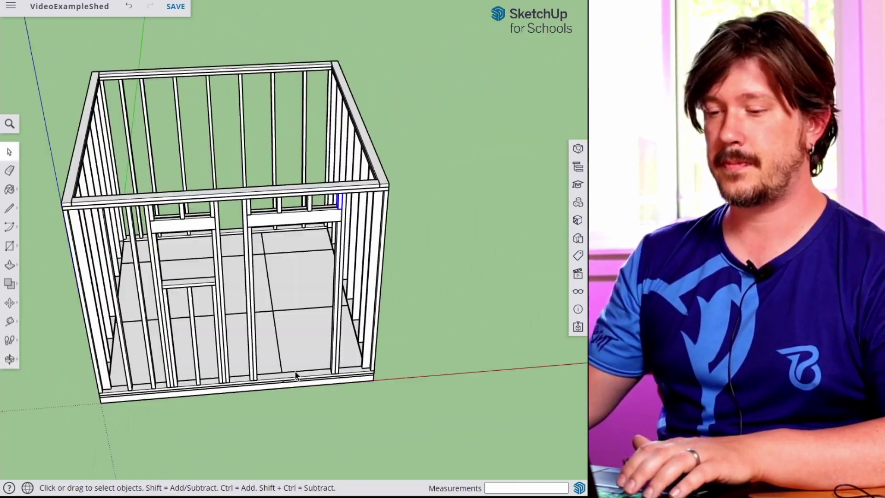
{"action": "scroll", "coordinate": [298, 379], "scroll_direction": "up", "scroll_amount": 3}
{"action": "double_click", "coordinate": [299, 372]}
{"action": "scroll", "coordinate": [239, 398], "scroll_direction": "up", "scroll_amount": 3}
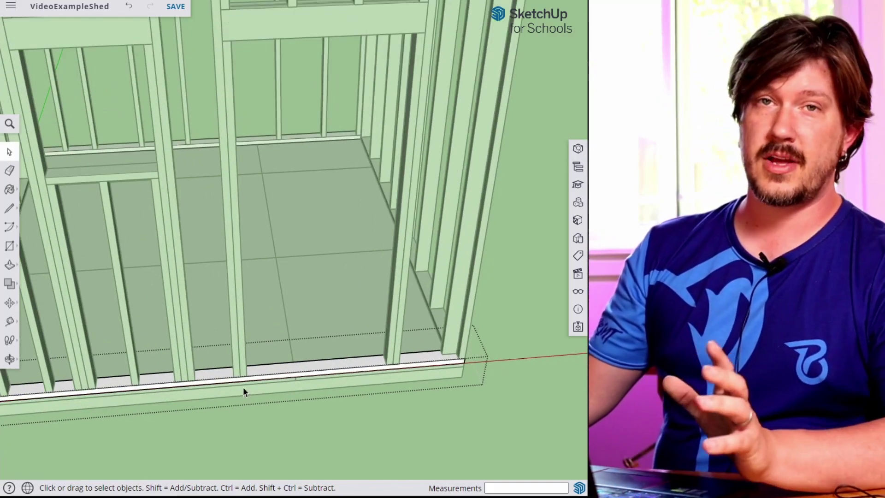
{"action": "middle_click_drag", "start_coordinate": [346, 375], "coordinate": [244, 421]}
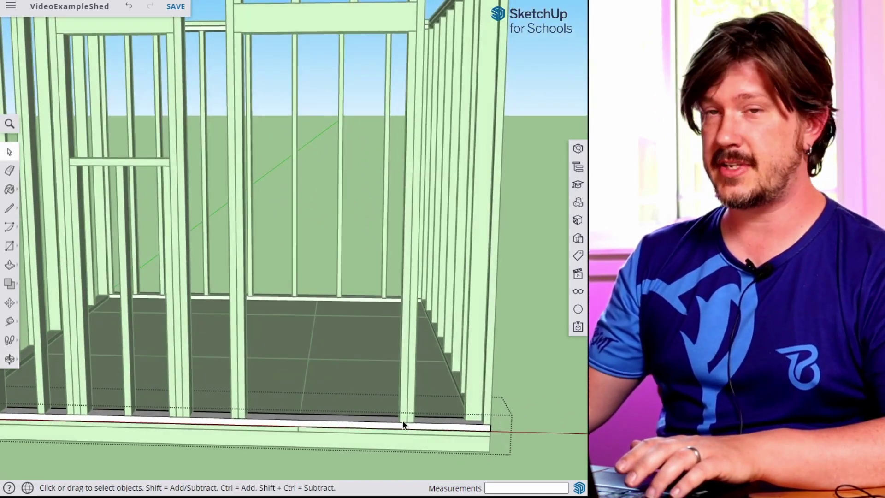
{"action": "scroll", "coordinate": [349, 423], "scroll_direction": "up", "scroll_amount": 3}
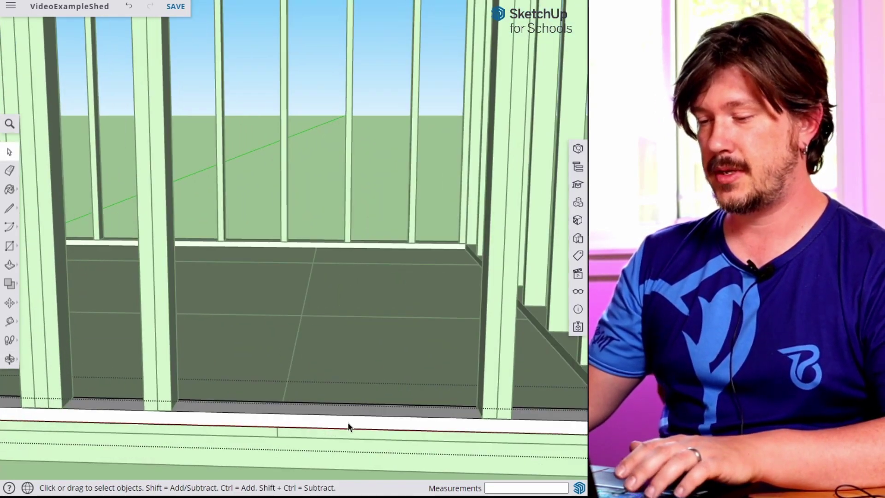
{"action": "scroll", "coordinate": [348, 421], "scroll_direction": "down", "scroll_amount": 1}
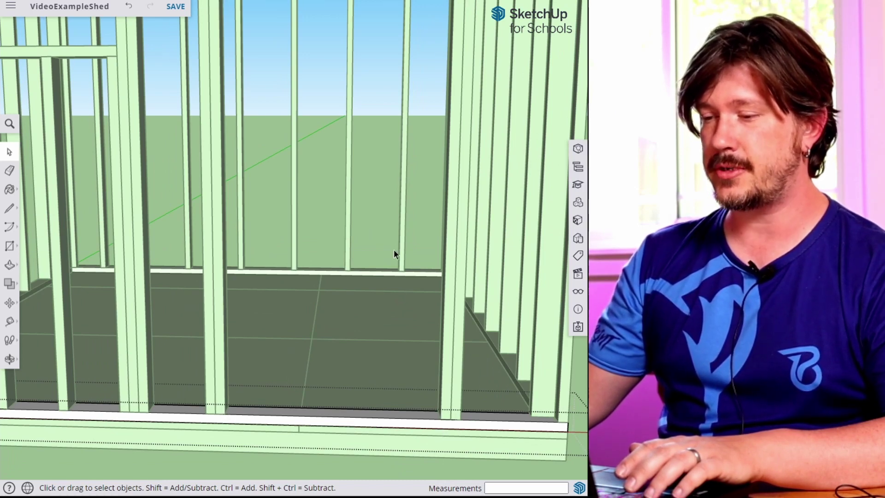
{"action": "left_click", "coordinate": [378, 229]}
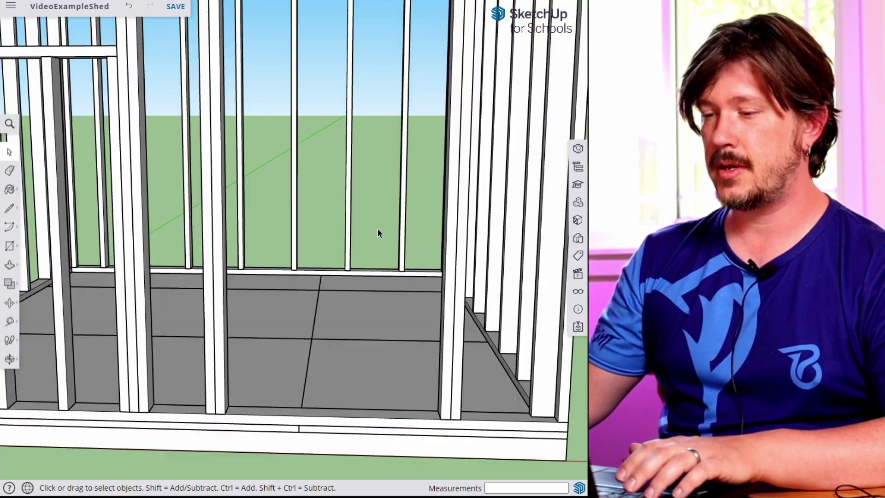
Make the front wall's bottom plate a unique component.
{"action": "right_click", "coordinate": [312, 417]}
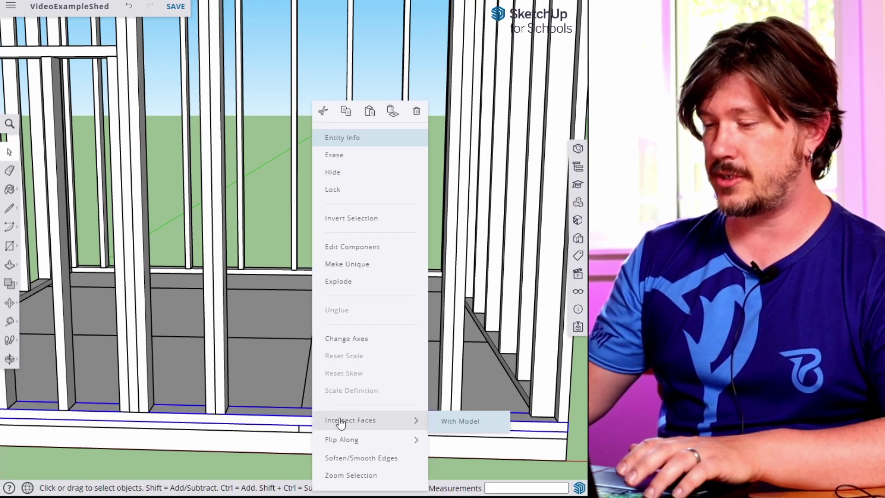
{"action": "left_click", "coordinate": [380, 269]}
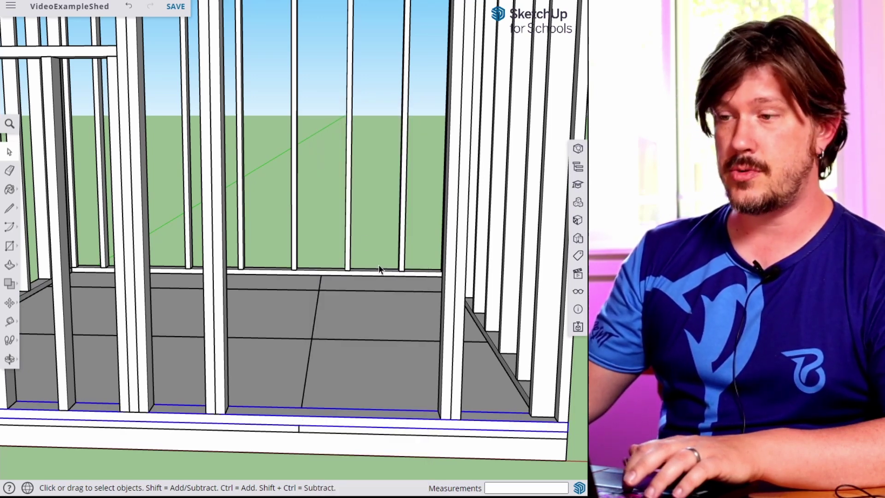
{"action": "key", "text": "ctrl+a"}
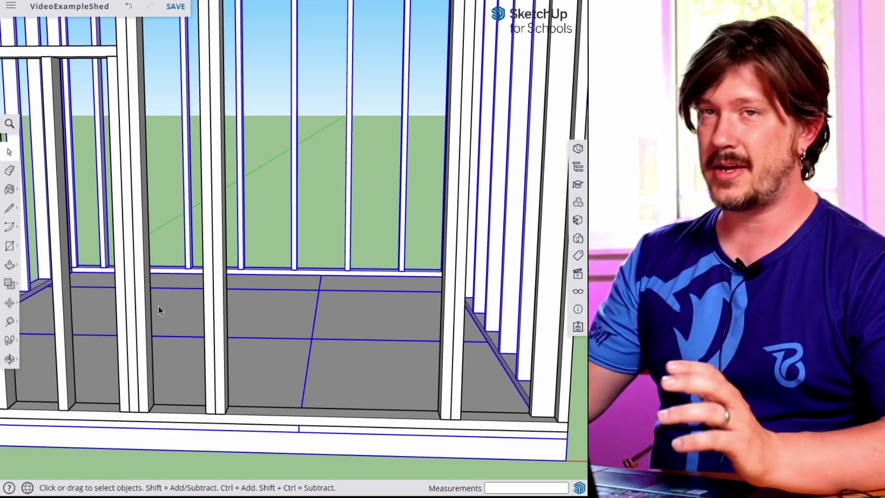
Open the front bottom plate for editing and draw a 1 1/2" vertical line on its front face at each side of the doorway.
{"action": "triple_click", "coordinate": [307, 419]}
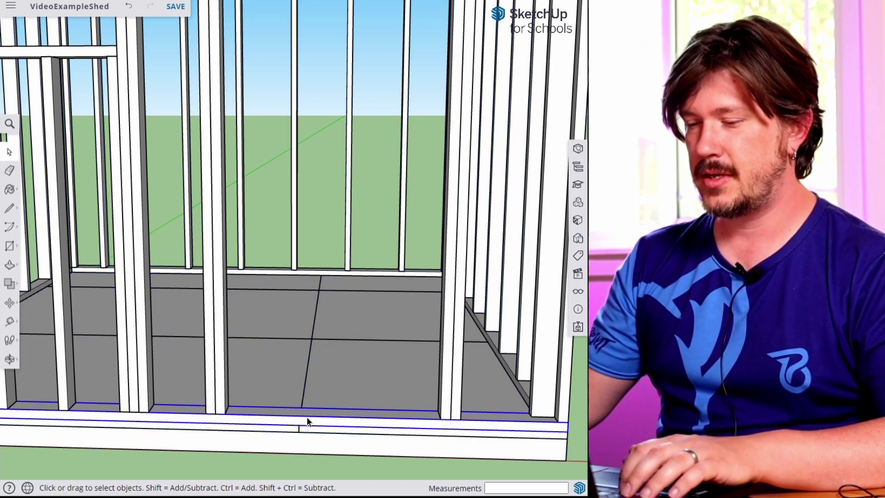
{"action": "scroll", "coordinate": [260, 414], "scroll_direction": "up", "scroll_amount": 5}
{"action": "scroll", "coordinate": [251, 403], "scroll_direction": "up", "scroll_amount": 2}
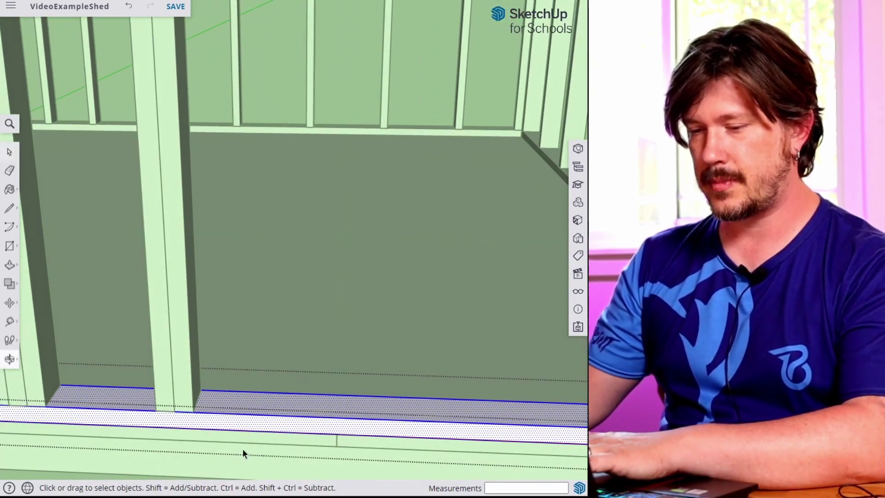
{"action": "key", "text": "l"}
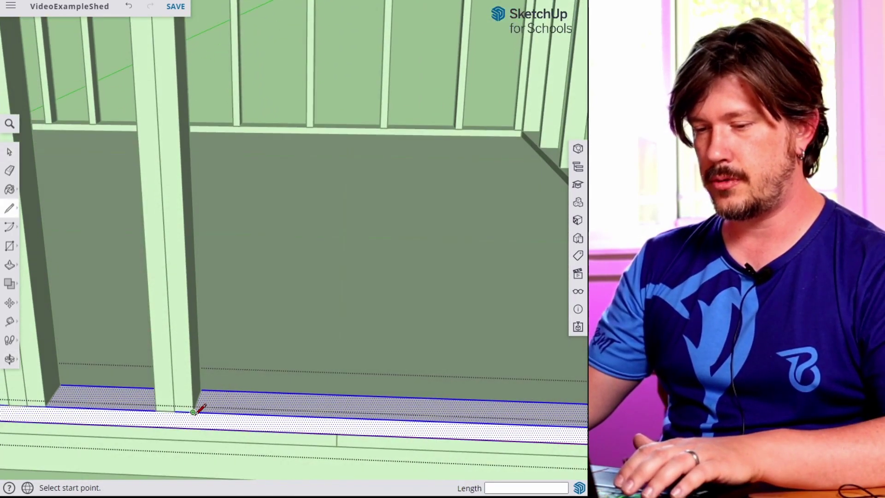
{"action": "left_click", "coordinate": [192, 412]}
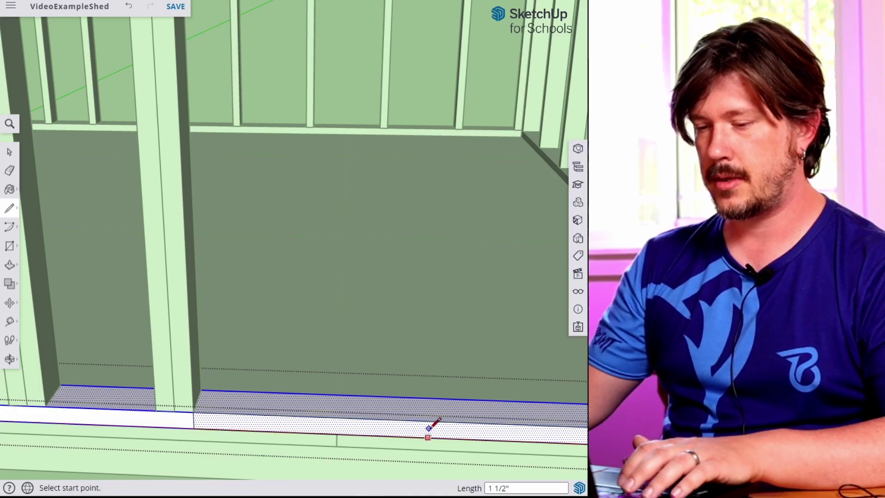
{"action": "middle_click_drag", "start_coordinate": [430, 422], "coordinate": [266, 385]}
{"action": "left_click", "coordinate": [301, 395]}
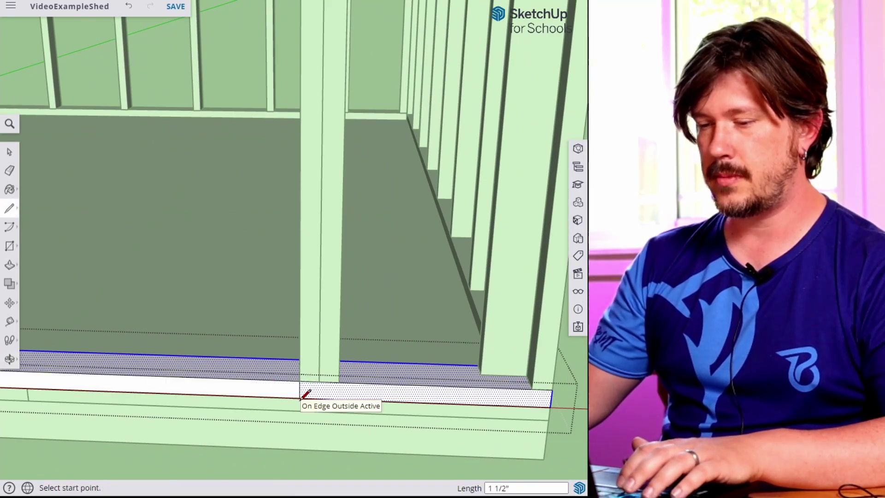
{"action": "key", "text": "space"}
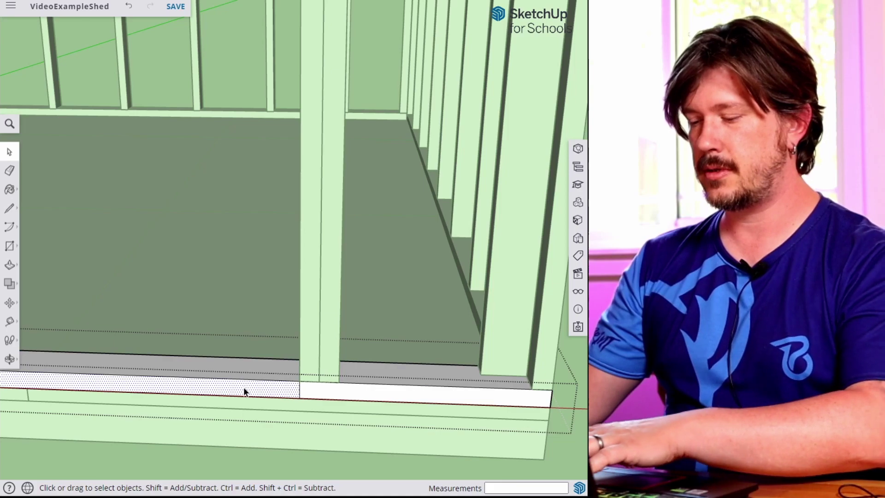
Push the plate's front face between the door trimmers back 3 1/2" through the plate's full depth.
{"action": "key", "text": "p"}
{"action": "left_click_drag", "start_coordinate": [245, 389], "coordinate": [251, 364]}
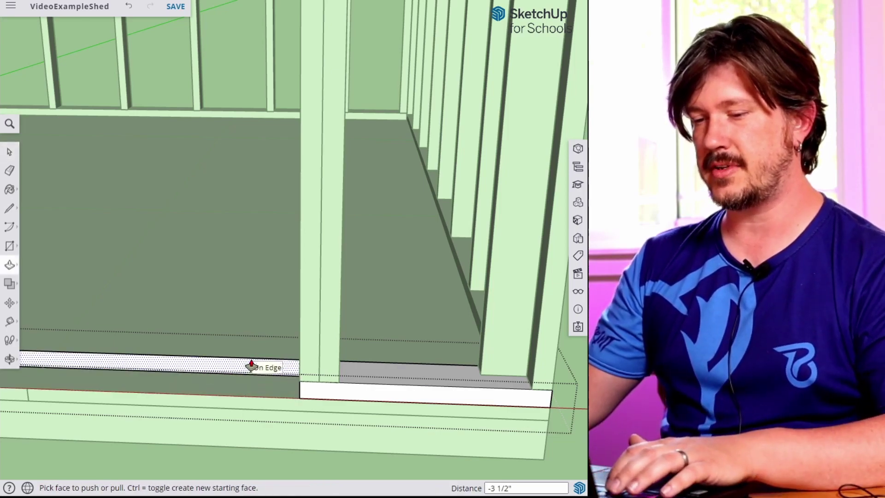
{"action": "key", "text": "space"}
{"action": "middle_click_drag", "start_coordinate": [275, 362], "coordinate": [459, 358]}
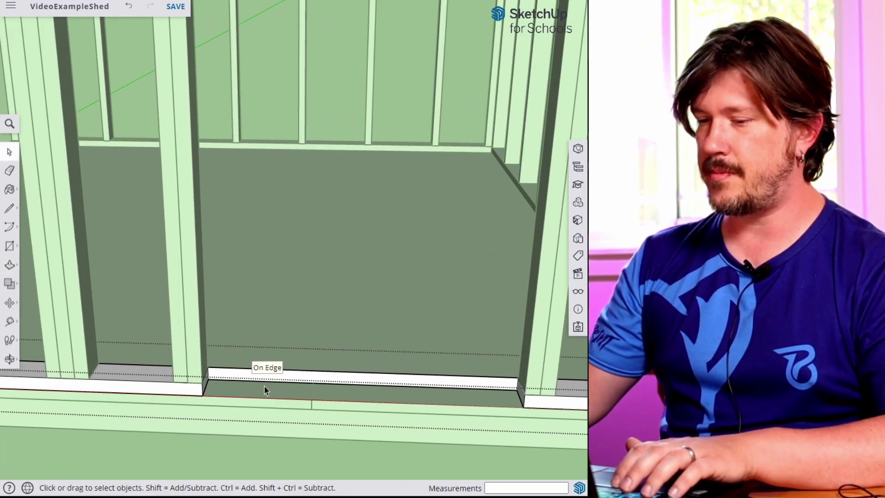
Erase the leftover edges at the back of the doorway cut and finish editing the bottom plate.
{"action": "middle_click_drag", "start_coordinate": [352, 383], "coordinate": [247, 401]}
{"action": "scroll", "coordinate": [282, 366], "scroll_direction": "up", "scroll_amount": 3}
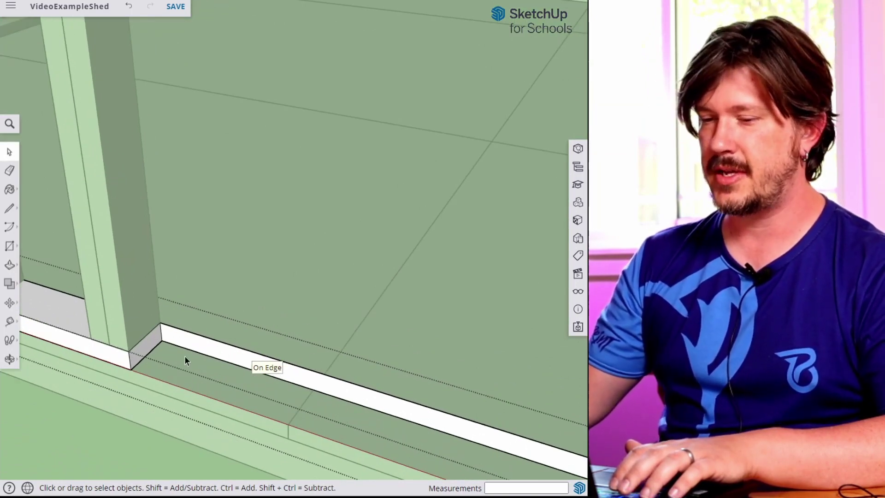
{"action": "key", "text": "e"}
{"action": "left_click", "coordinate": [218, 359]}
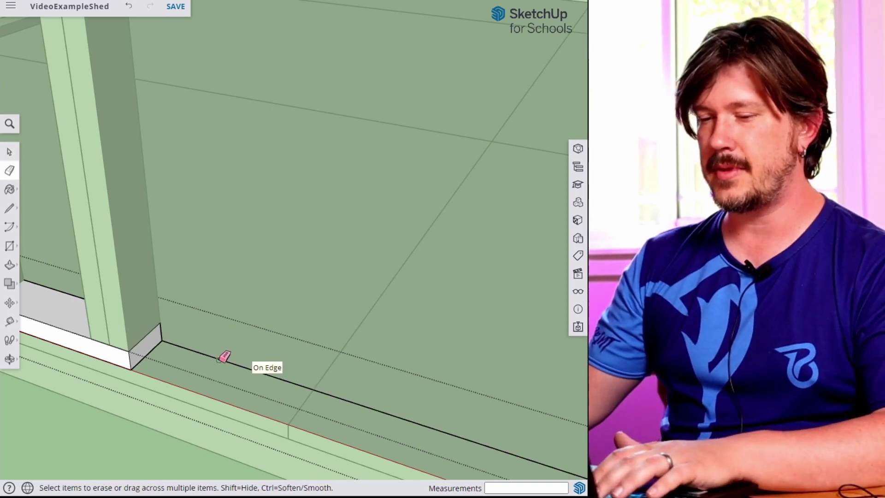
{"action": "left_click", "coordinate": [218, 359]}
{"action": "key", "text": "space"}
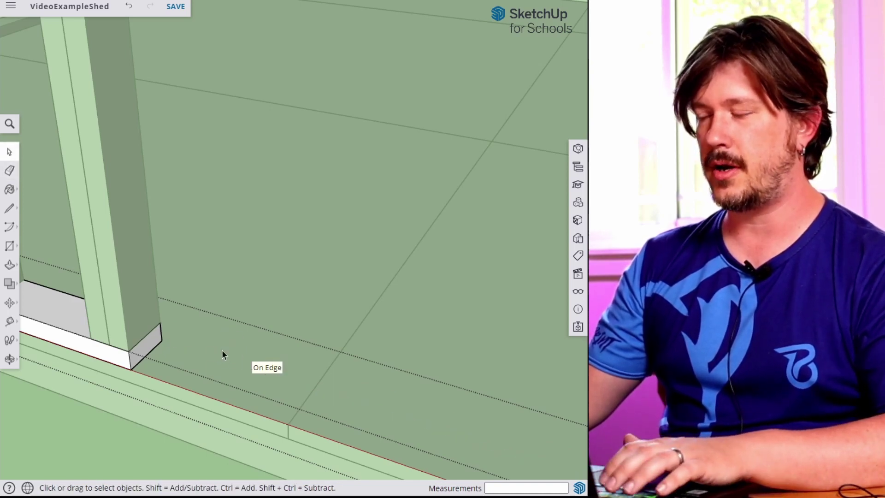
{"action": "middle_click_drag", "start_coordinate": [406, 342], "coordinate": [184, 284]}
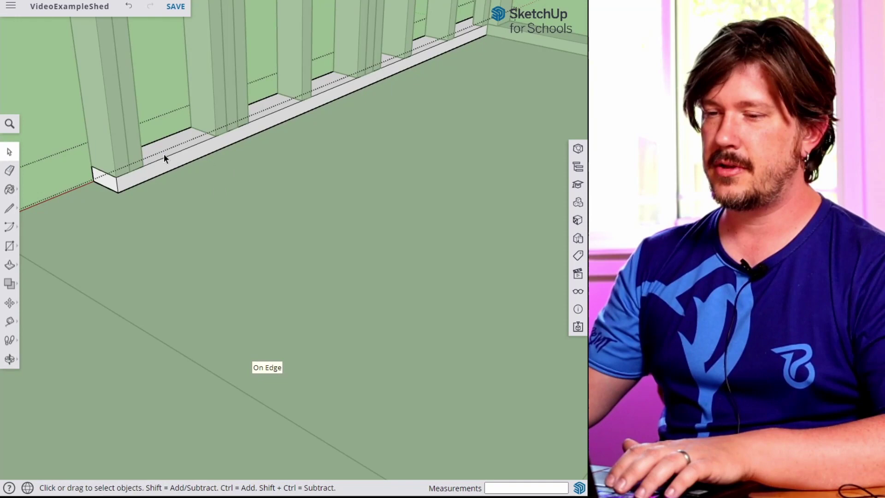
{"action": "middle_click_drag", "start_coordinate": [148, 129], "coordinate": [369, 223]}
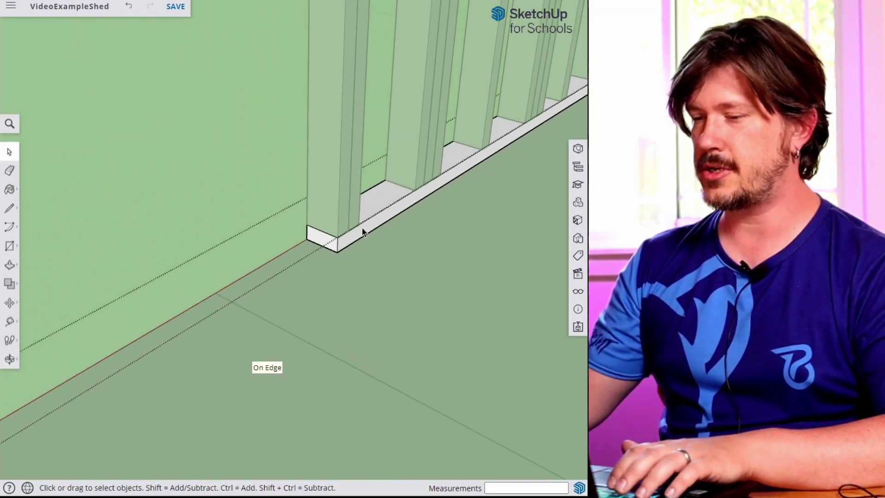
{"action": "left_click", "coordinate": [200, 212]}
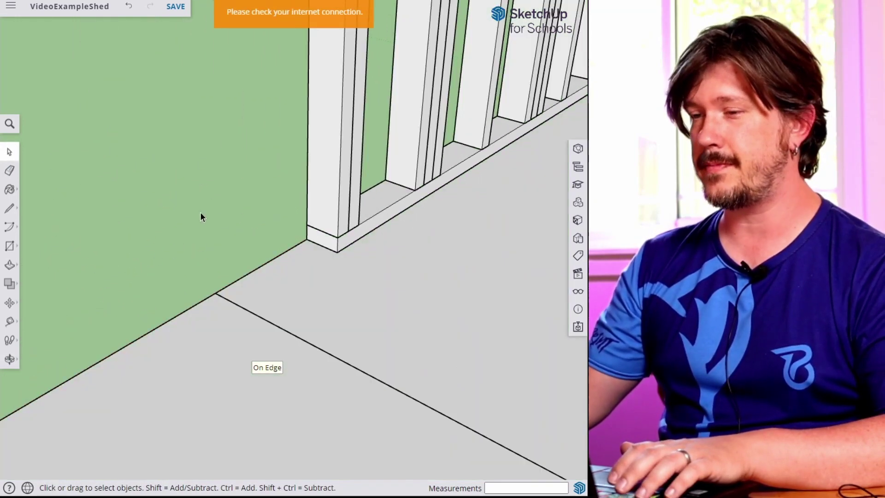
Review the assembled shed frame from several sides, examining the door and window headers, the framing beside the door and a cripple above it.
{"action": "middle_click_drag", "start_coordinate": [159, 237], "coordinate": [477, 338]}
{"action": "scroll", "coordinate": [472, 306], "scroll_direction": "down", "scroll_amount": 5}
{"action": "middle_click_drag", "start_coordinate": [471, 305], "coordinate": [480, 332], "text": "shift"}
{"action": "key", "text": "m"}
{"action": "scroll", "coordinate": [403, 344], "scroll_direction": "down", "scroll_amount": 5}
{"action": "middle_click_drag", "start_coordinate": [402, 289], "coordinate": [410, 358]}
{"action": "key", "text": "space"}
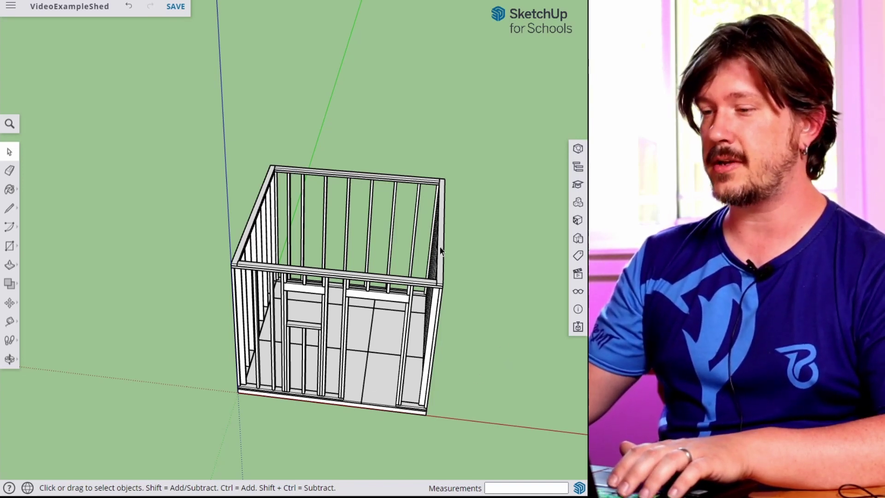
{"action": "scroll", "coordinate": [444, 308], "scroll_direction": "up", "scroll_amount": 3}
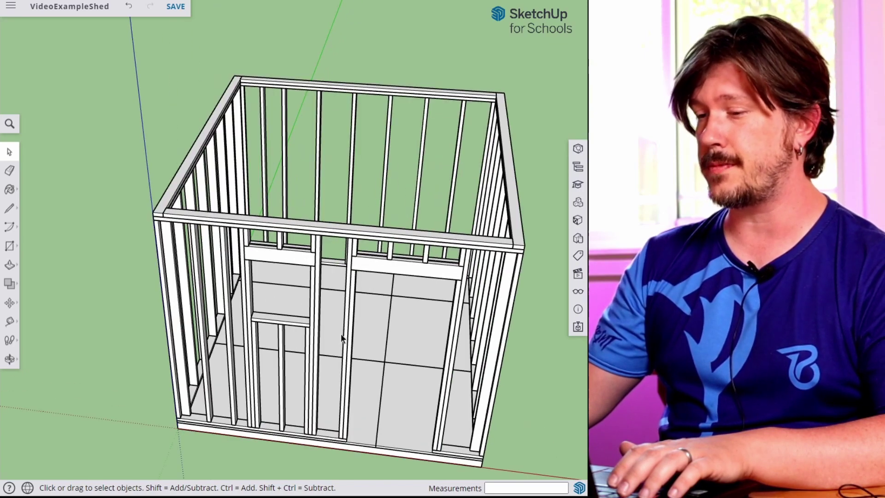
{"action": "left_click", "coordinate": [401, 266]}
{"action": "left_click", "coordinate": [287, 257]}
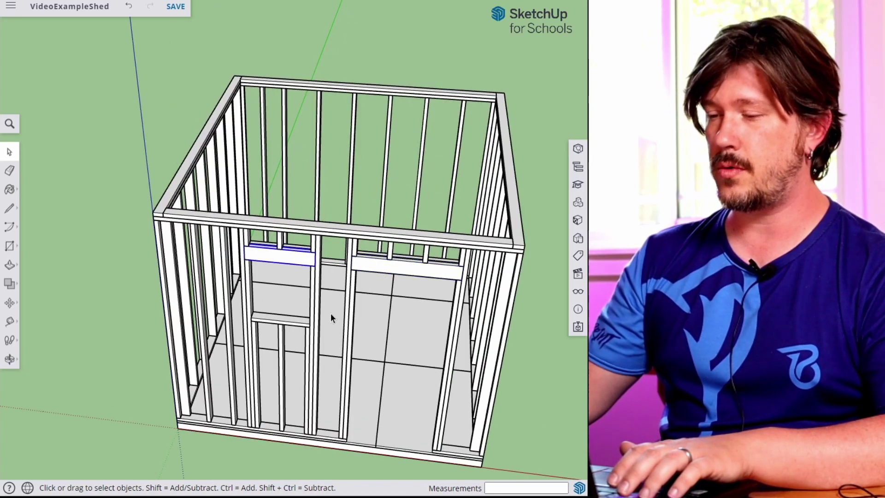
{"action": "left_click", "coordinate": [459, 314]}
{"action": "left_click", "coordinate": [461, 311]}
{"action": "left_click", "coordinate": [427, 256]}
{"action": "scroll", "coordinate": [451, 392], "scroll_direction": "down", "scroll_amount": 3}
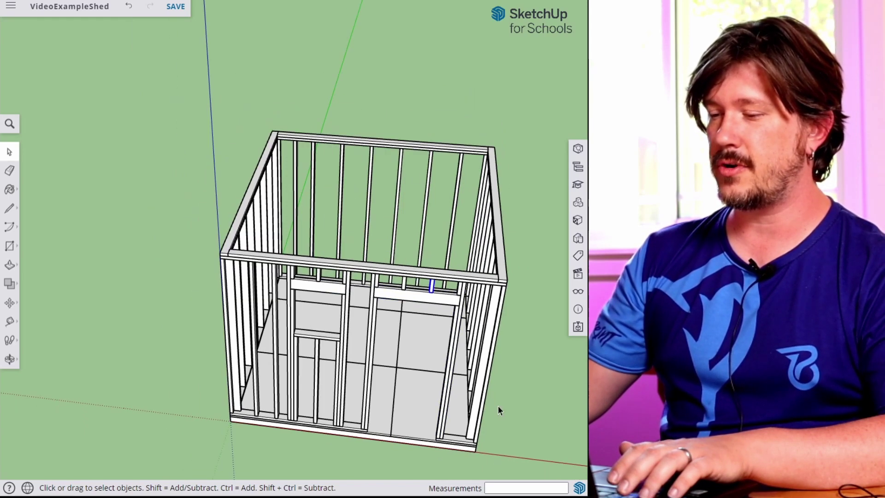
{"action": "middle_click_drag", "start_coordinate": [489, 406], "coordinate": [421, 287]}
{"action": "middle_click_drag", "start_coordinate": [450, 171], "coordinate": [481, 225]}
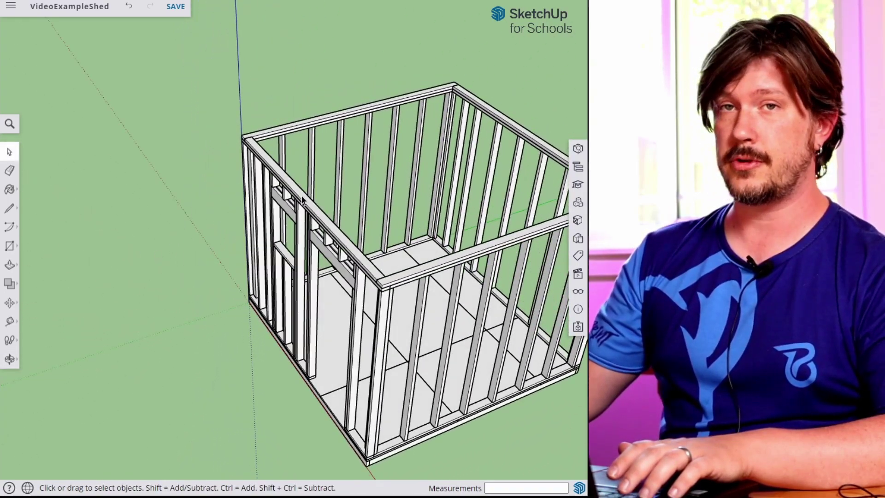
{"action": "middle_click_drag", "start_coordinate": [386, 258], "coordinate": [410, 194]}
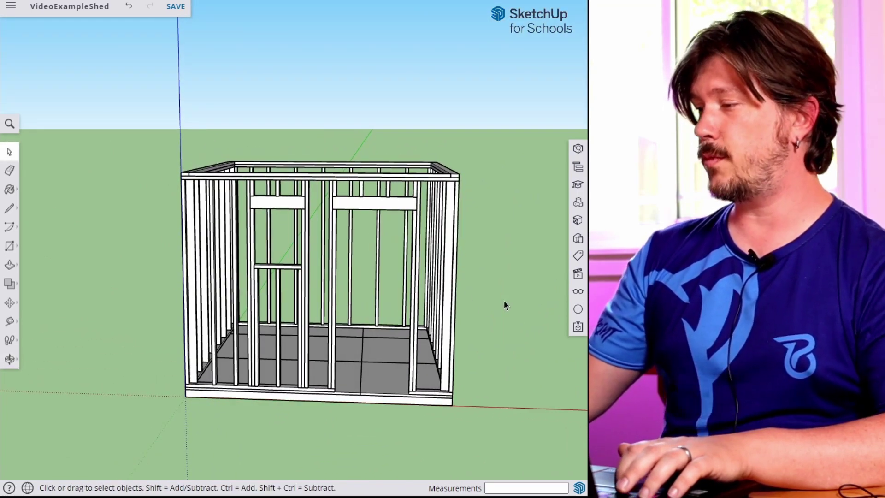